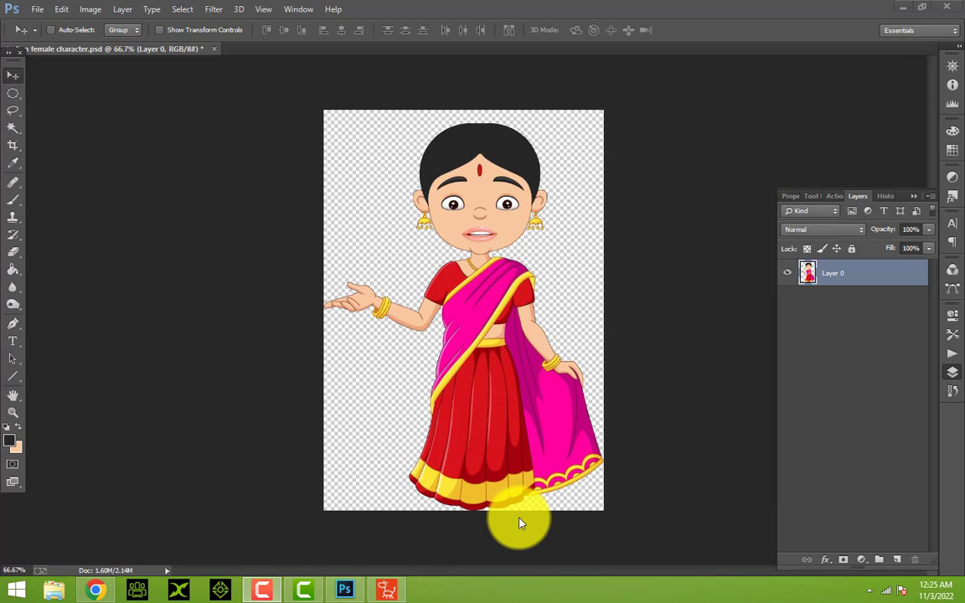
# Step: Switch to Cartoon Animator and add the Dummy_1 Front character from the G3 360 Human dummy templates to the stage
pyautogui.click(386, 590)
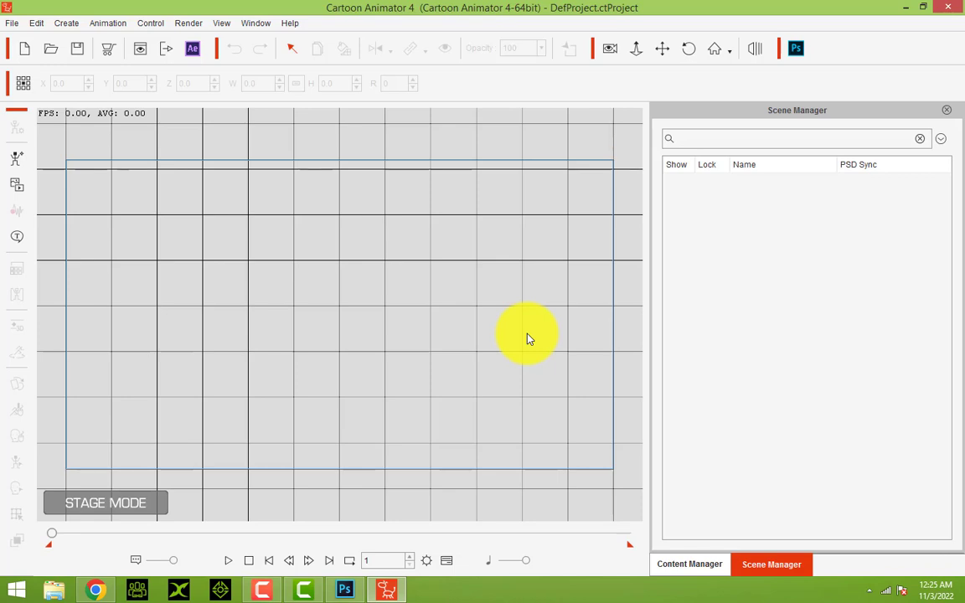
pyautogui.click(677, 564)
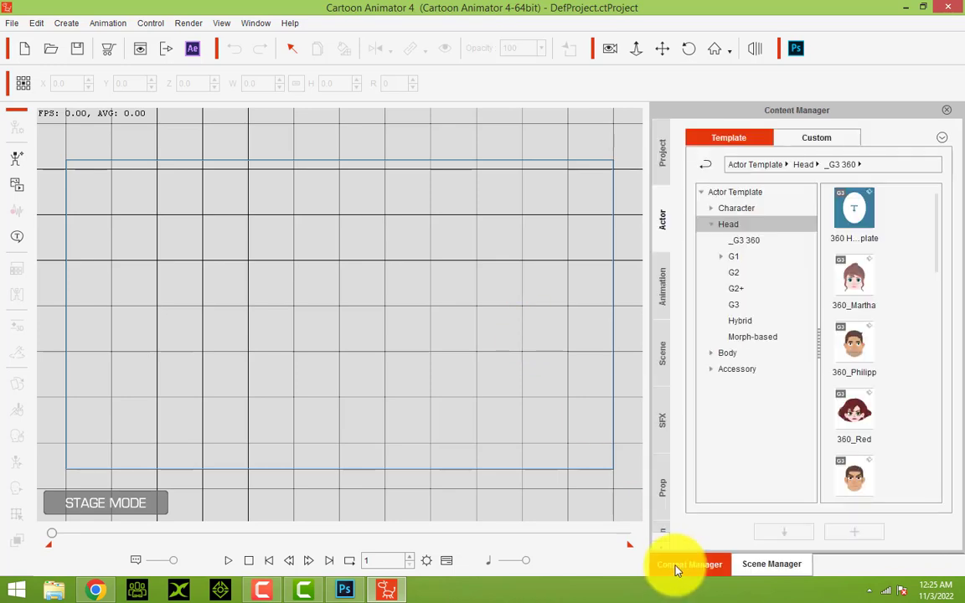
pyautogui.click(722, 208)
pyautogui.click(711, 208)
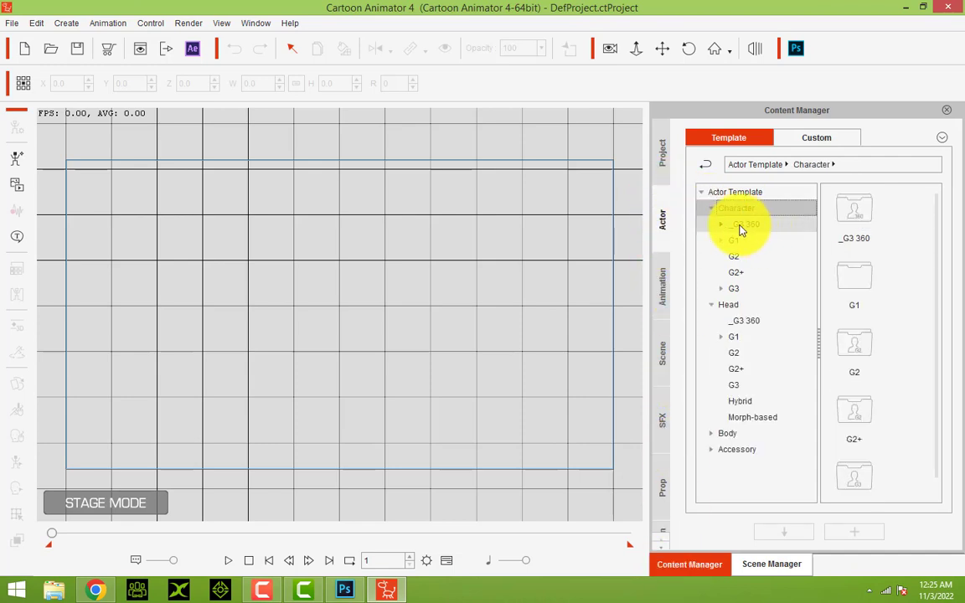
pyautogui.click(721, 225)
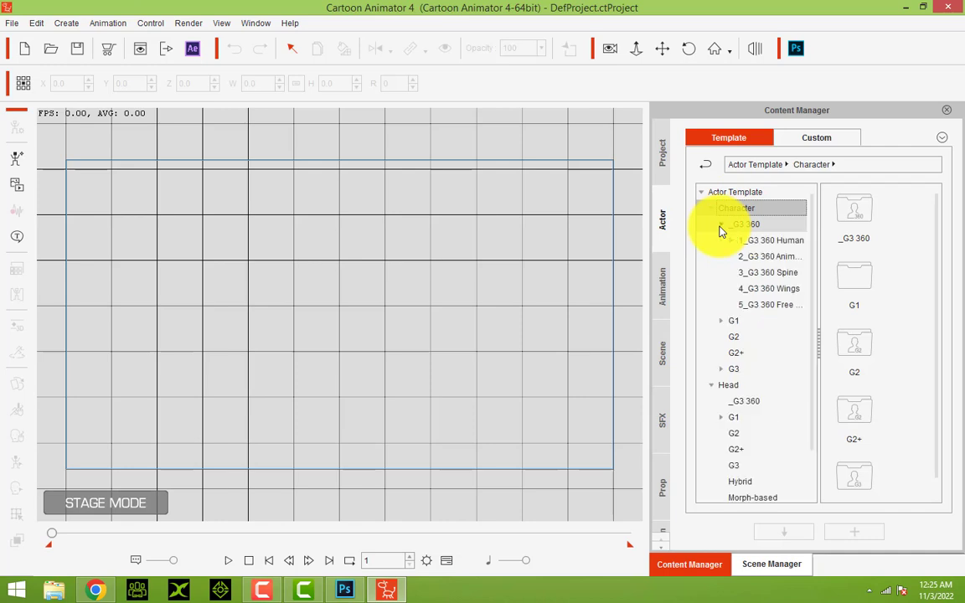
pyautogui.click(729, 243)
pyautogui.click(731, 241)
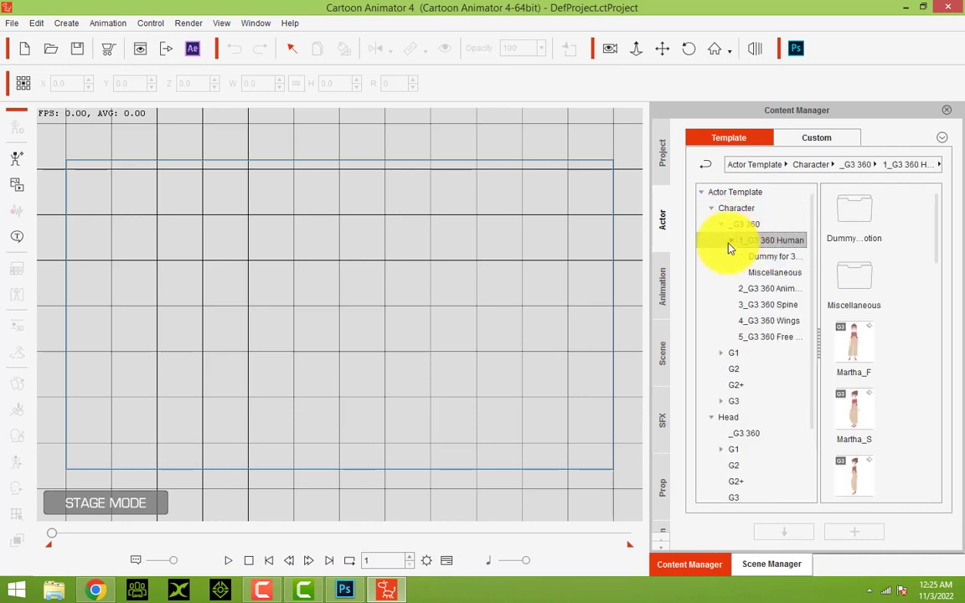
pyautogui.click(774, 258)
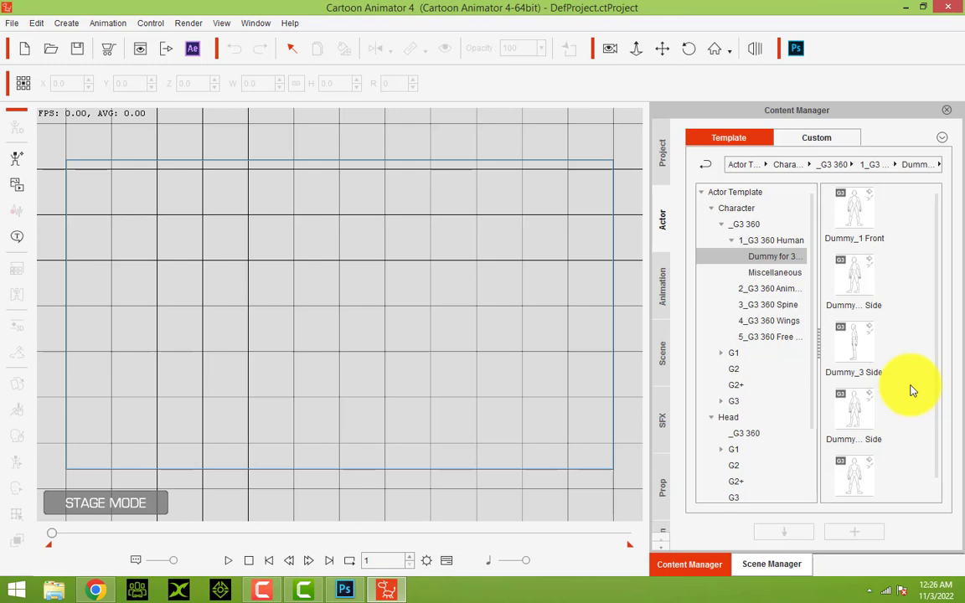
pyautogui.doubleClick(855, 215)
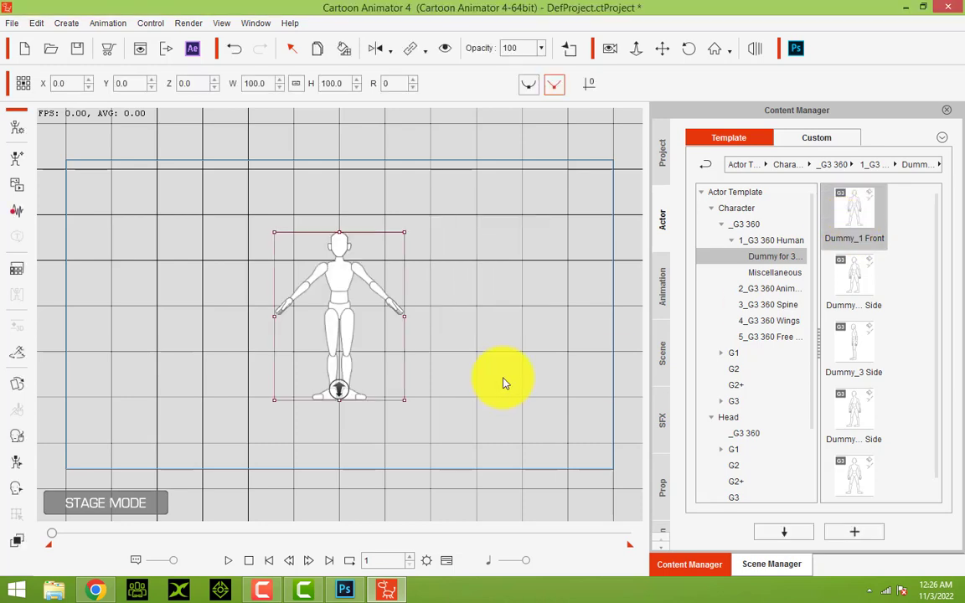
# Step: Move the dummy on the stage to about X 16.2, Y -13.9 and enlarge the view of it
pyautogui.moveTo(336, 332); pyautogui.dragTo(350, 344)
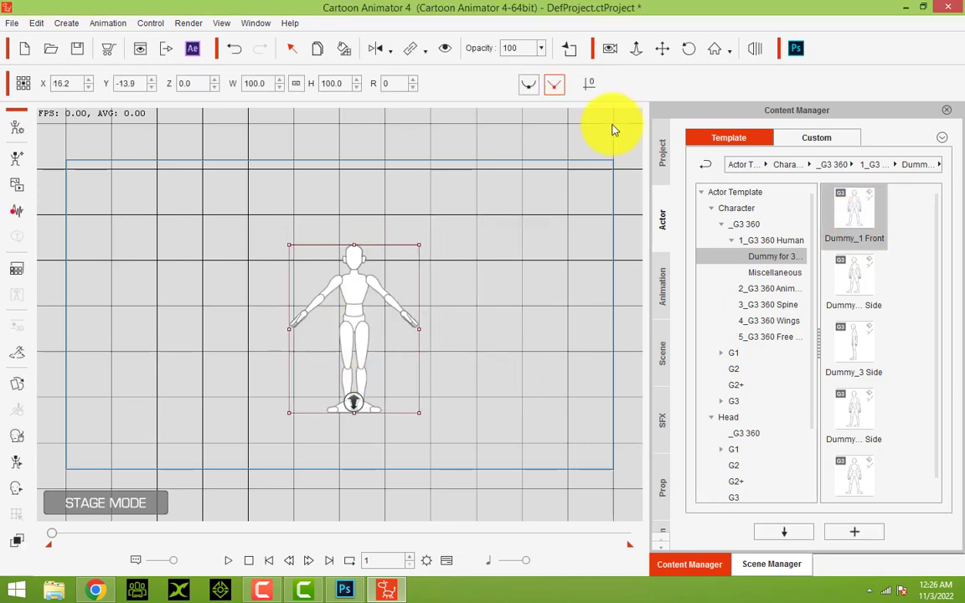
pyautogui.click(635, 55)
pyautogui.moveTo(379, 210); pyautogui.dragTo(376, 117)
pyautogui.moveTo(338, 350); pyautogui.dragTo(352, 134)
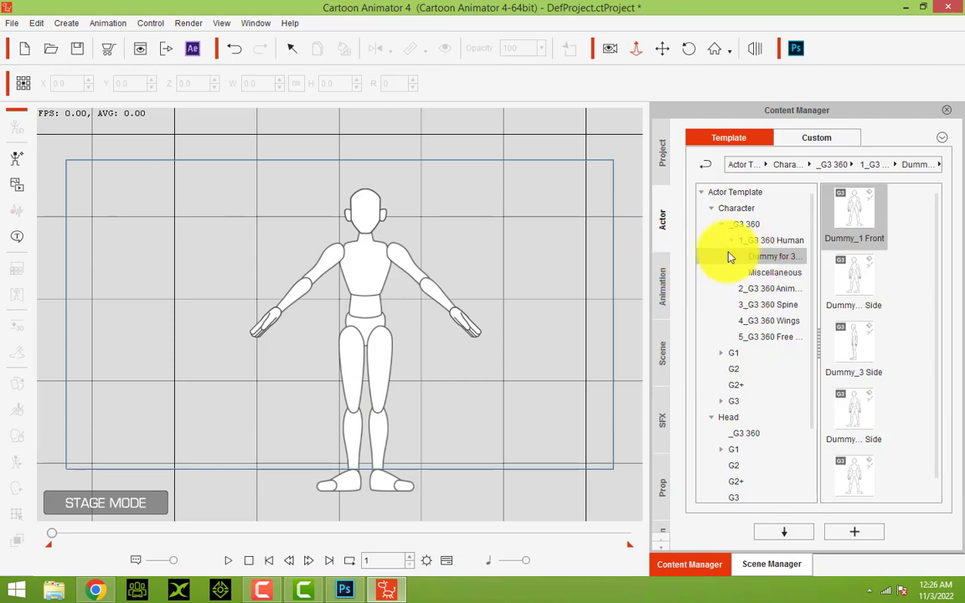
# Step: Apply the 360_Martha head from the _G3 360 head templates to the dummy
pyautogui.click(741, 432)
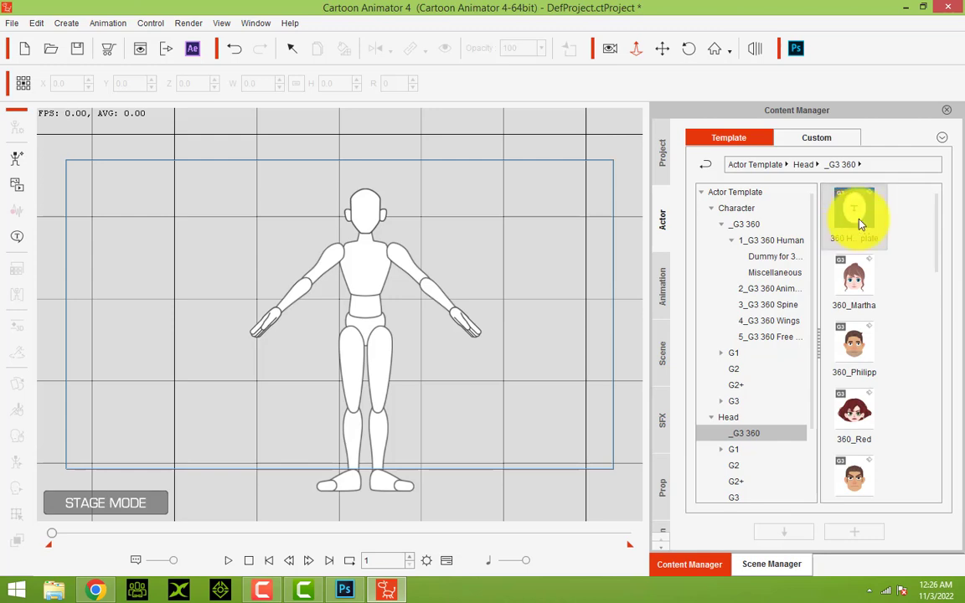
pyautogui.doubleClick(856, 293)
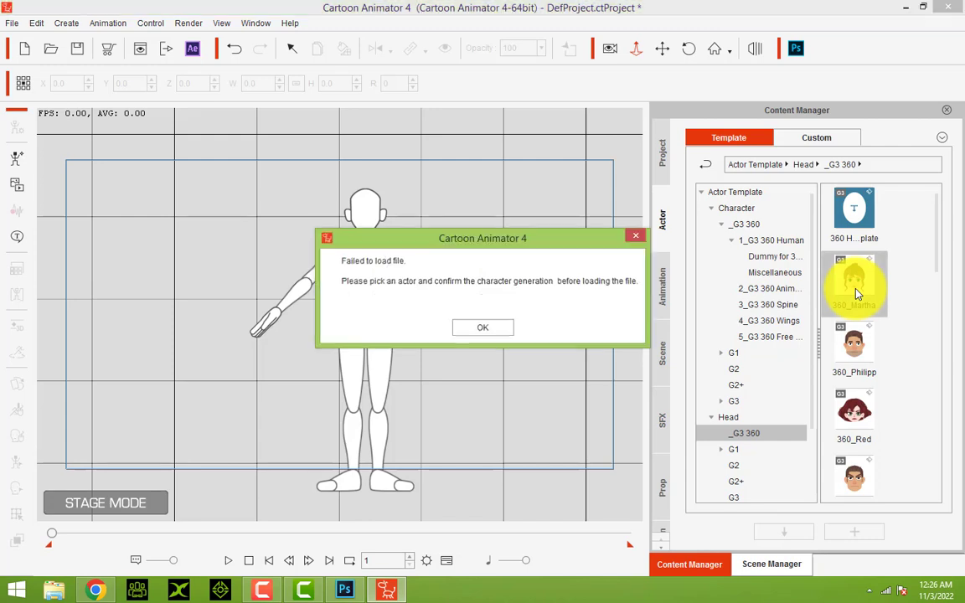
pyautogui.click(482, 327)
pyautogui.click(381, 228)
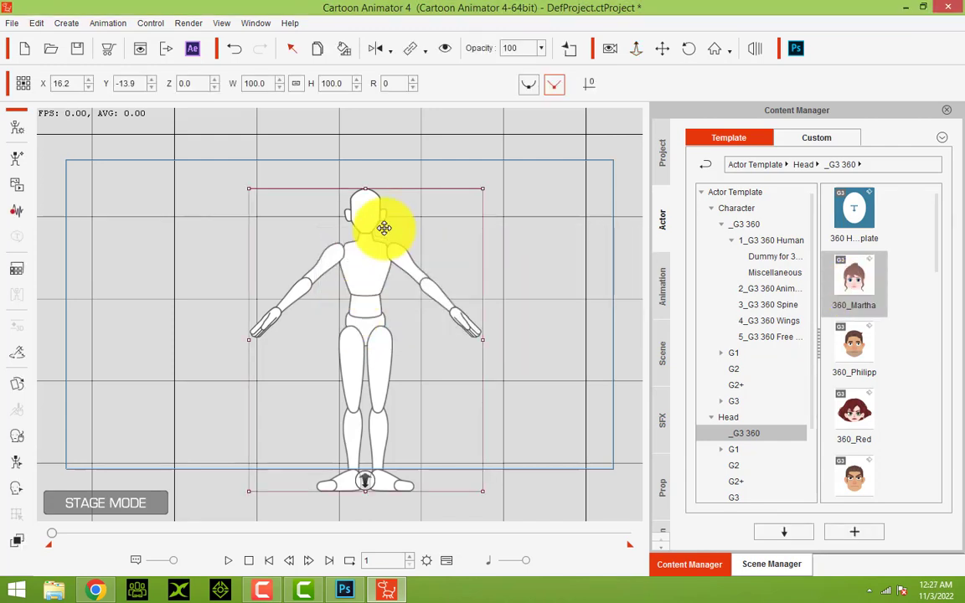
pyautogui.doubleClick(856, 276)
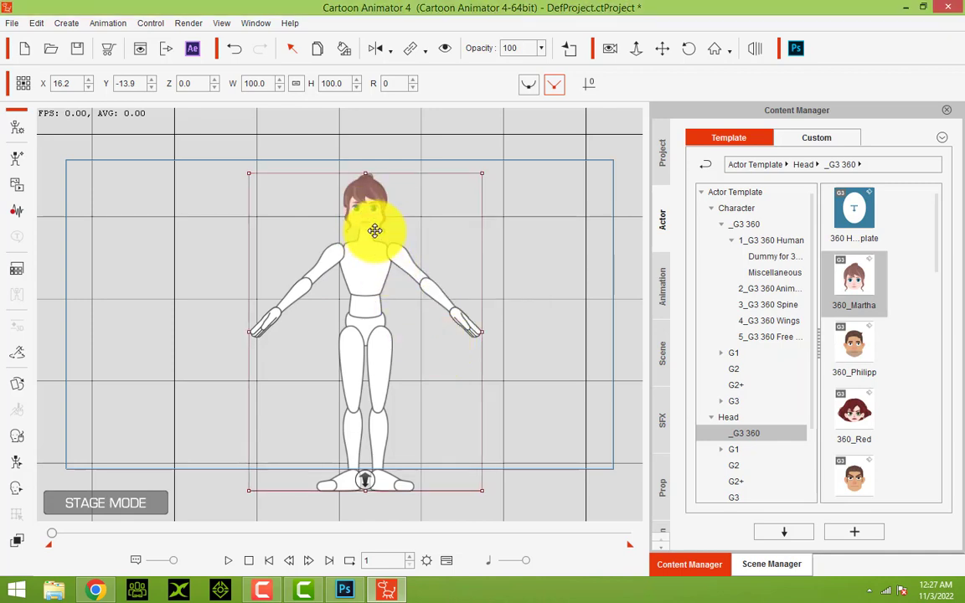
# Step: Open the dummy character in Composer mode
pyautogui.click(13, 133)
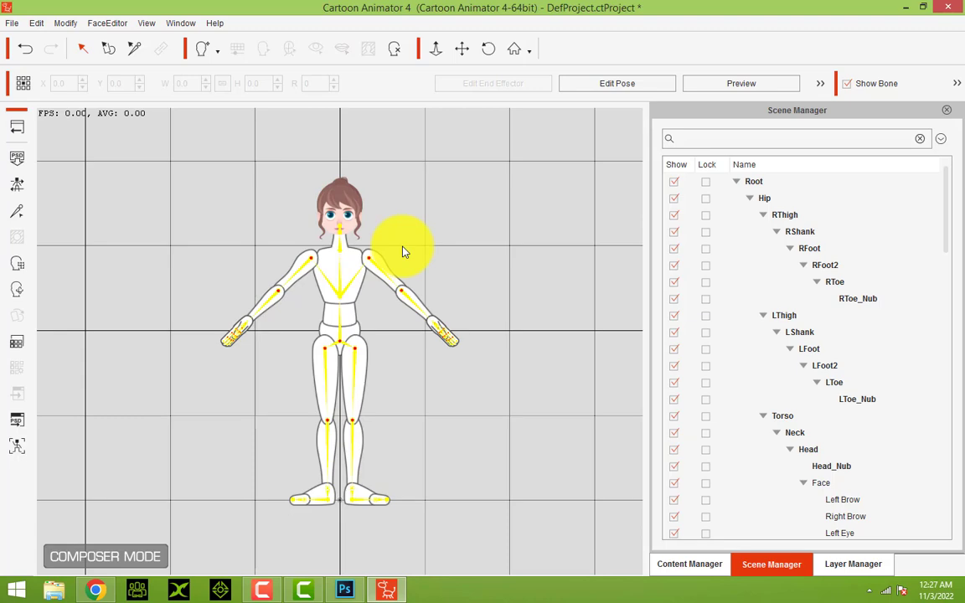
pyautogui.click(342, 584)
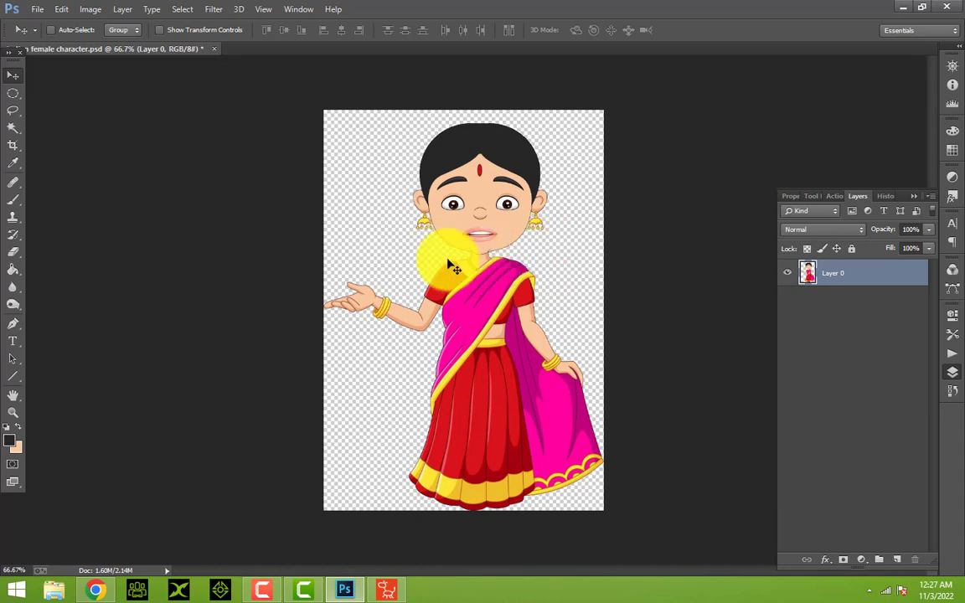
pyautogui.click(354, 588)
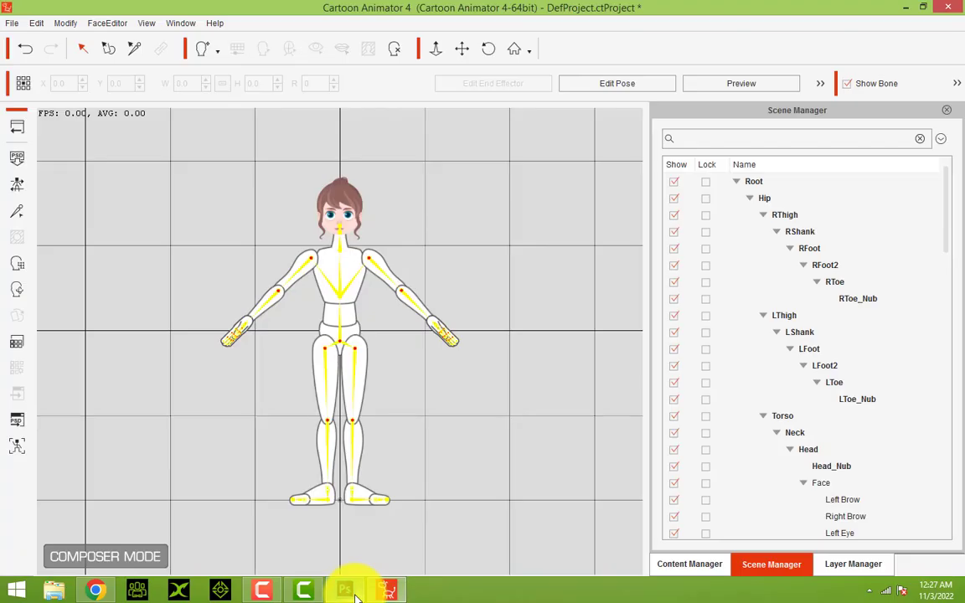
# Step: Export the rigged dummy as a PSD, then switch to Photoshop and dock the Dummy1Front.psd window as a tab
pyautogui.click(11, 423)
pyautogui.click(668, 363)
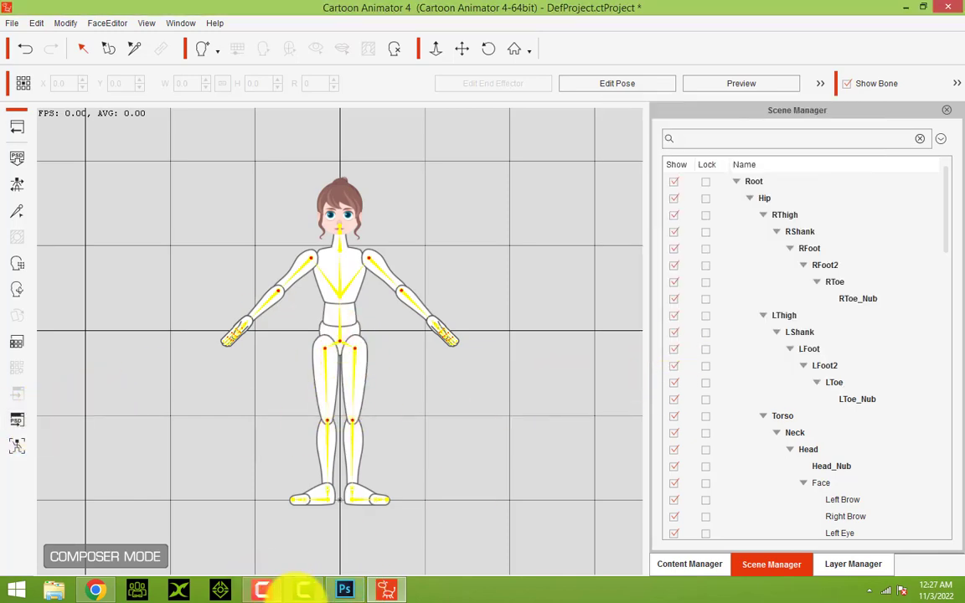
pyautogui.click(344, 588)
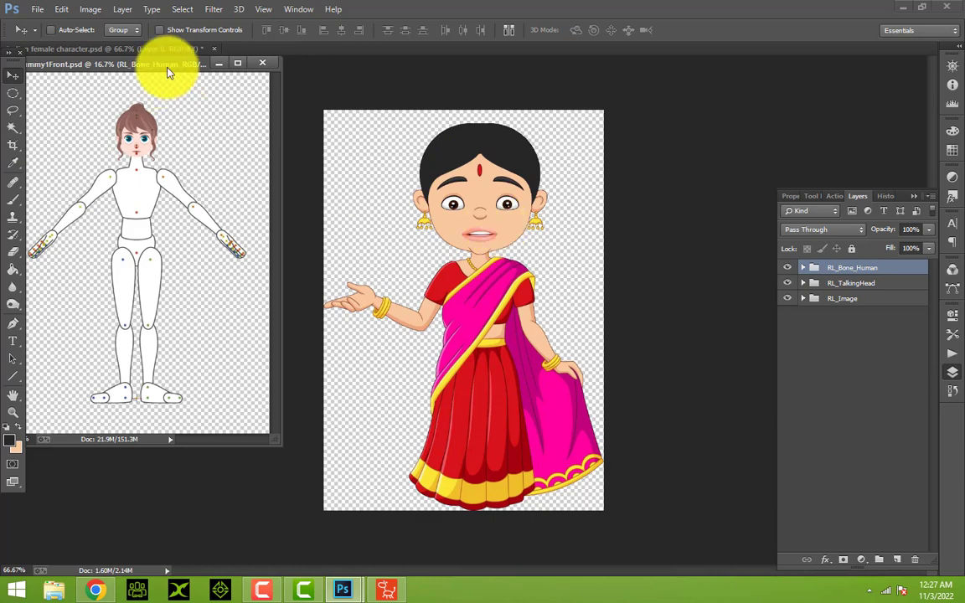
pyautogui.moveTo(170, 65); pyautogui.dragTo(363, 49)
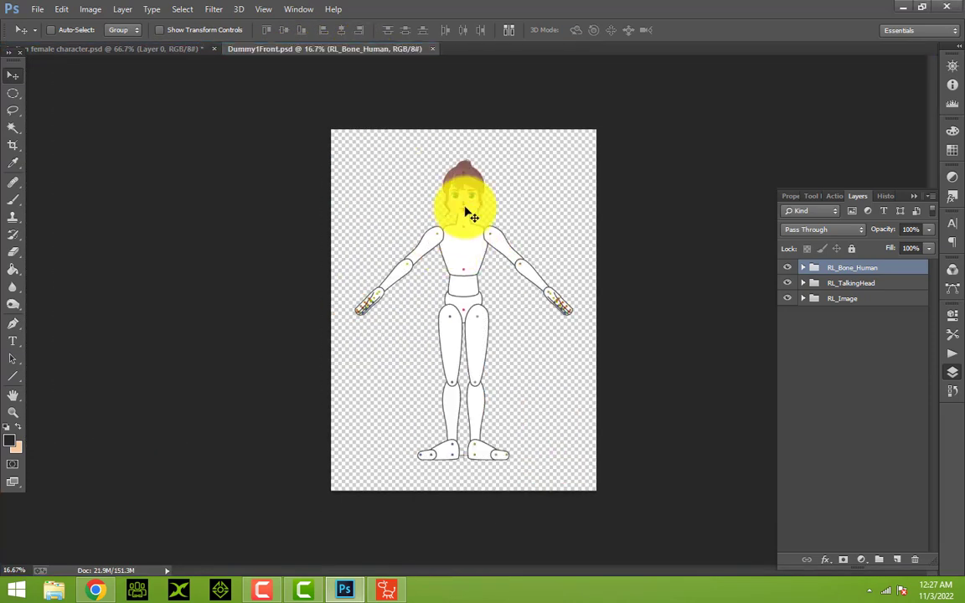
# Step: Examine the bone and facial feature markers on the dummy's head in Dummy1Front.psd
pyautogui.click(13, 412)
pyautogui.scroll(3, 480, 82)
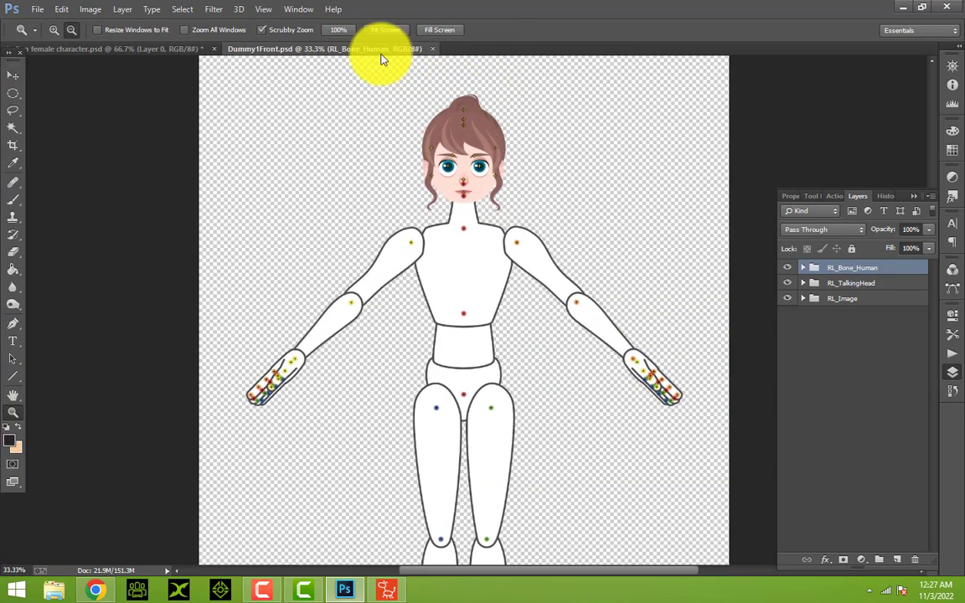
pyautogui.scroll(4, 502, 191)
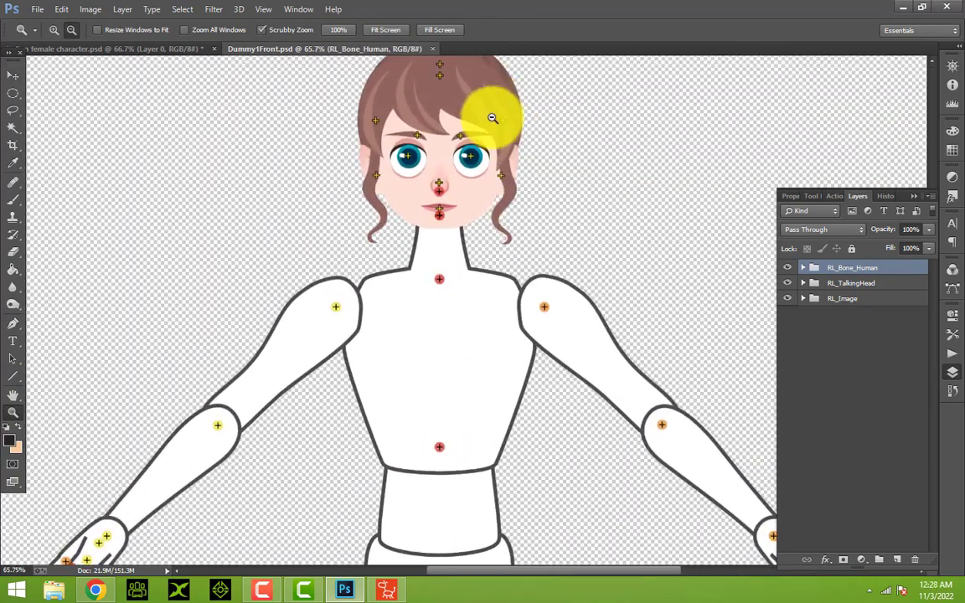
pyautogui.click(13, 77)
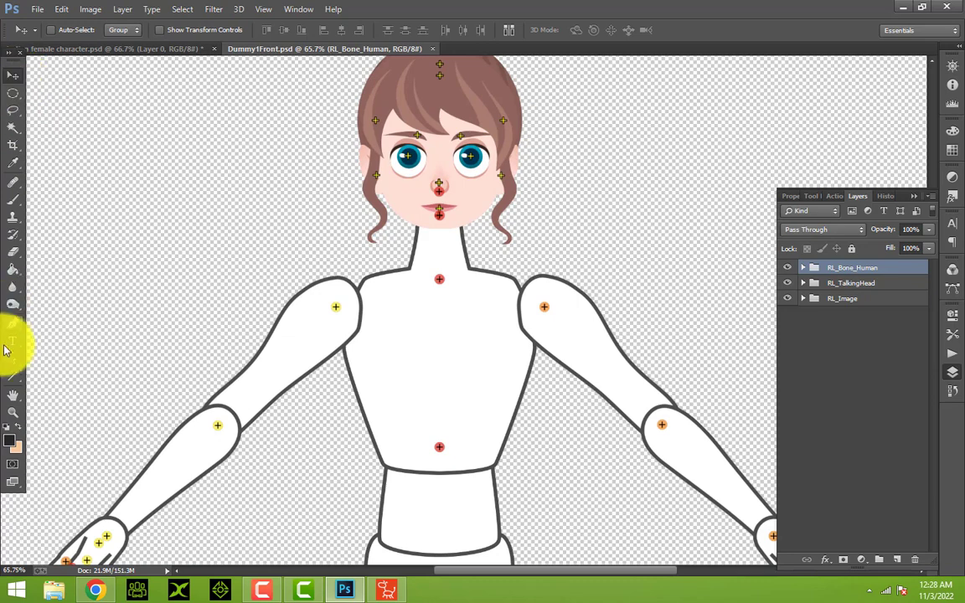
pyautogui.click(12, 394)
pyautogui.scroll(3, 438, 308)
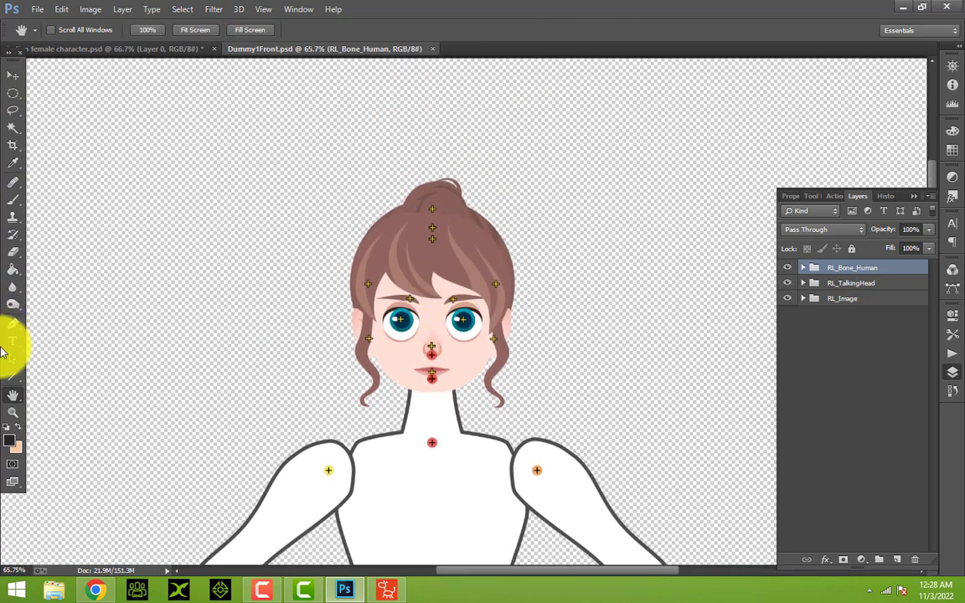
pyautogui.click(12, 411)
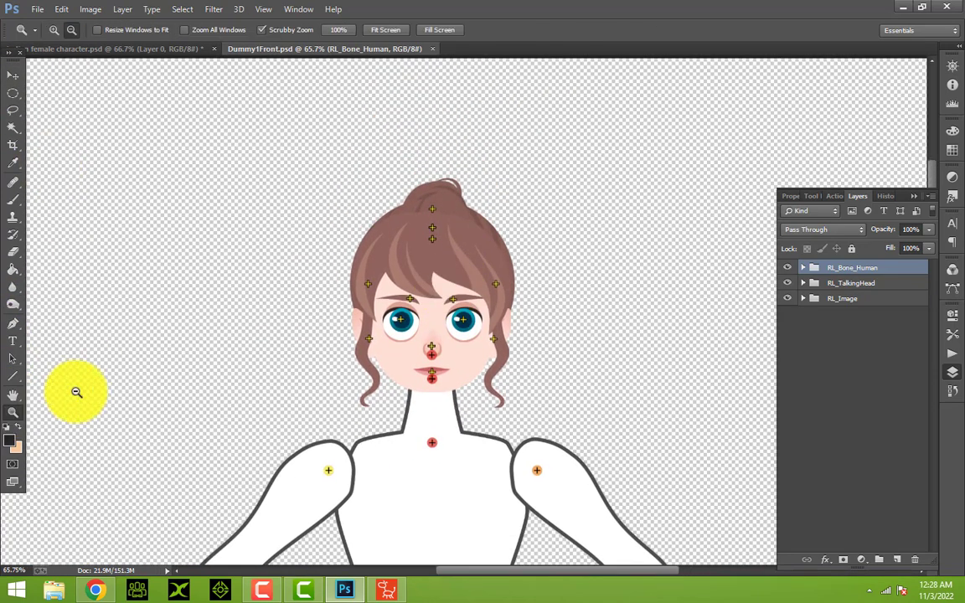
pyautogui.click(455, 268)
pyautogui.click(54, 29)
pyautogui.click(449, 330)
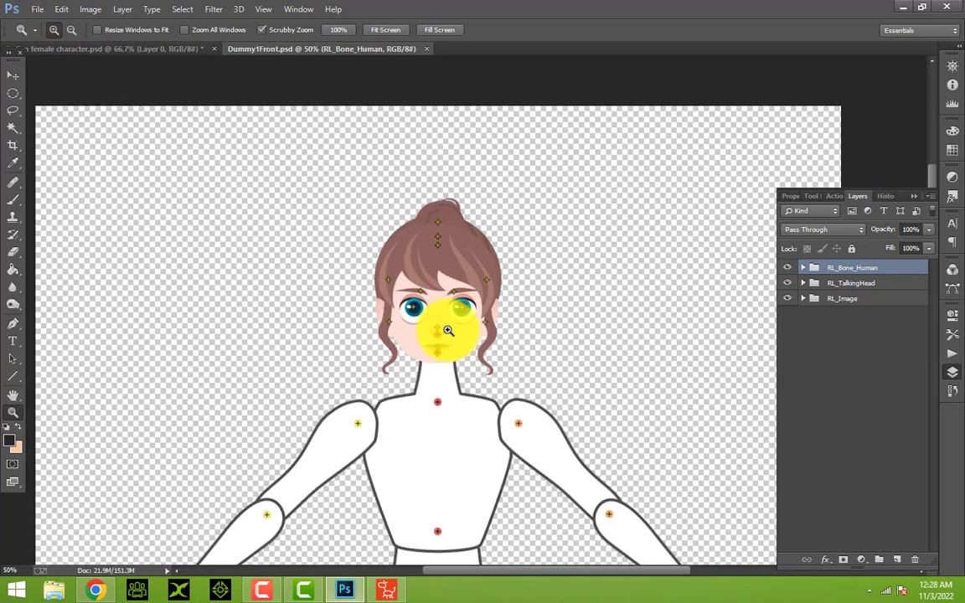
pyautogui.click(448, 330)
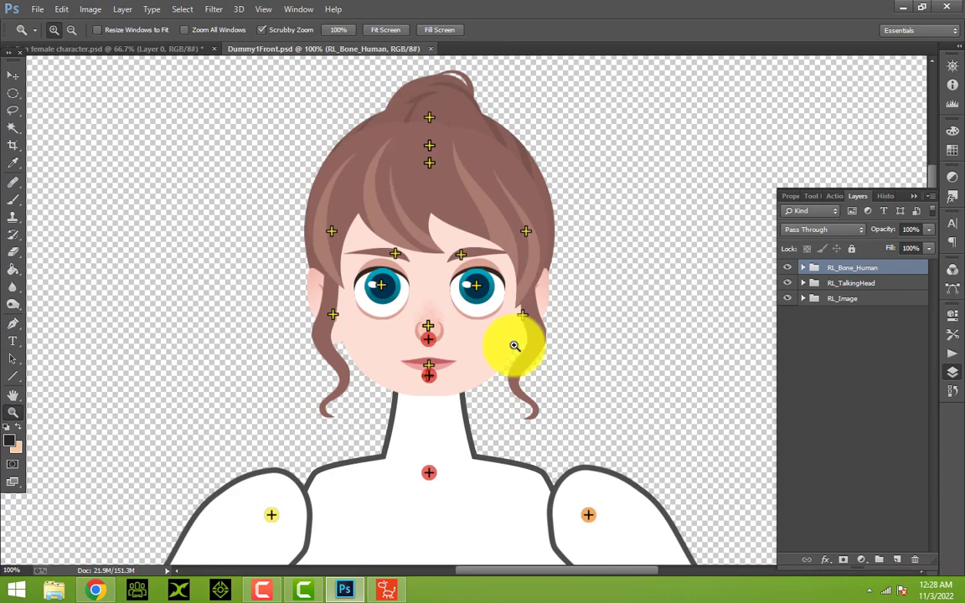
pyautogui.scroll(2, 514, 346)
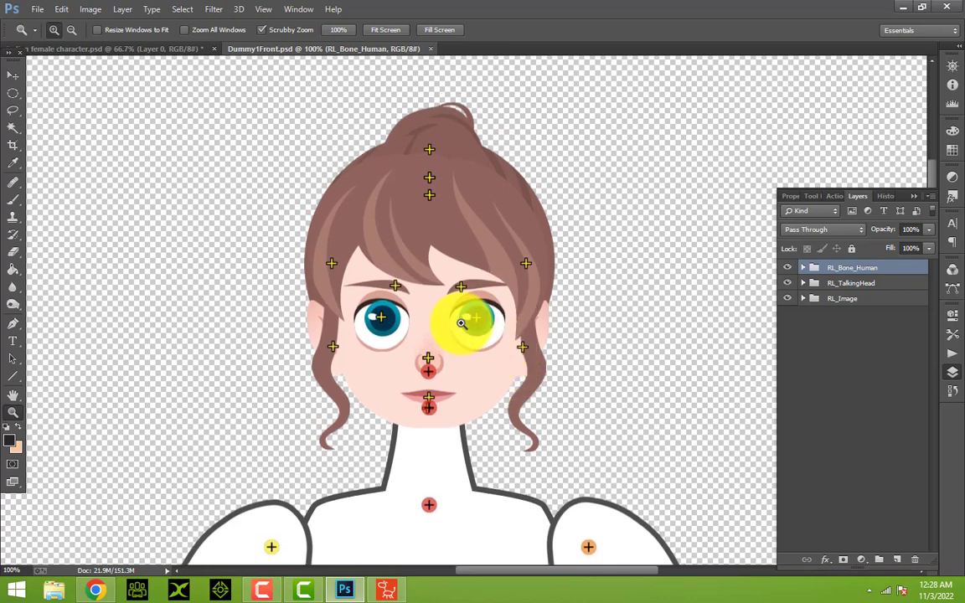
pyautogui.click(466, 317)
pyautogui.scroll(2, 474, 340)
pyautogui.scroll(1, 469, 335)
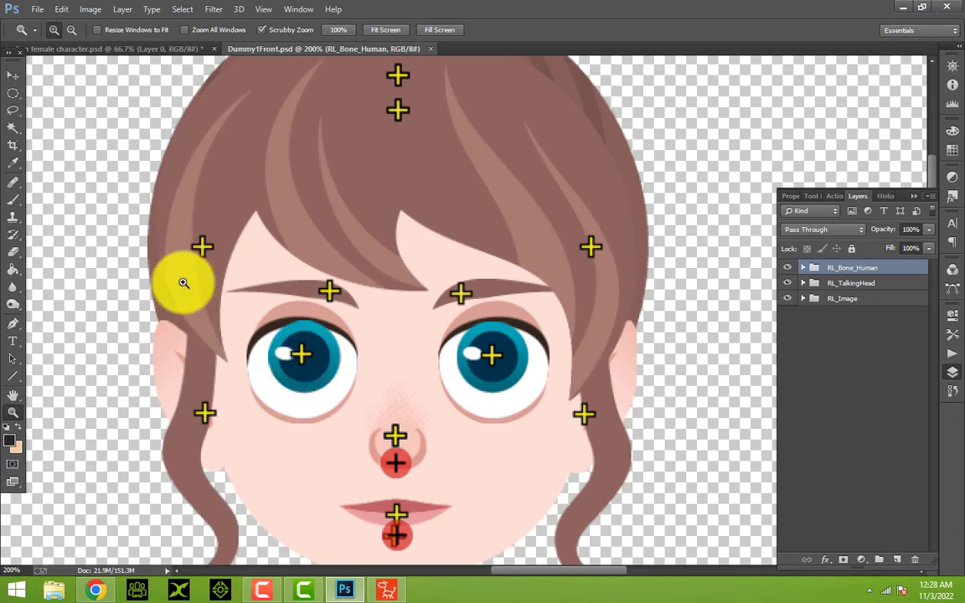
pyautogui.scroll(-3, 393, 486)
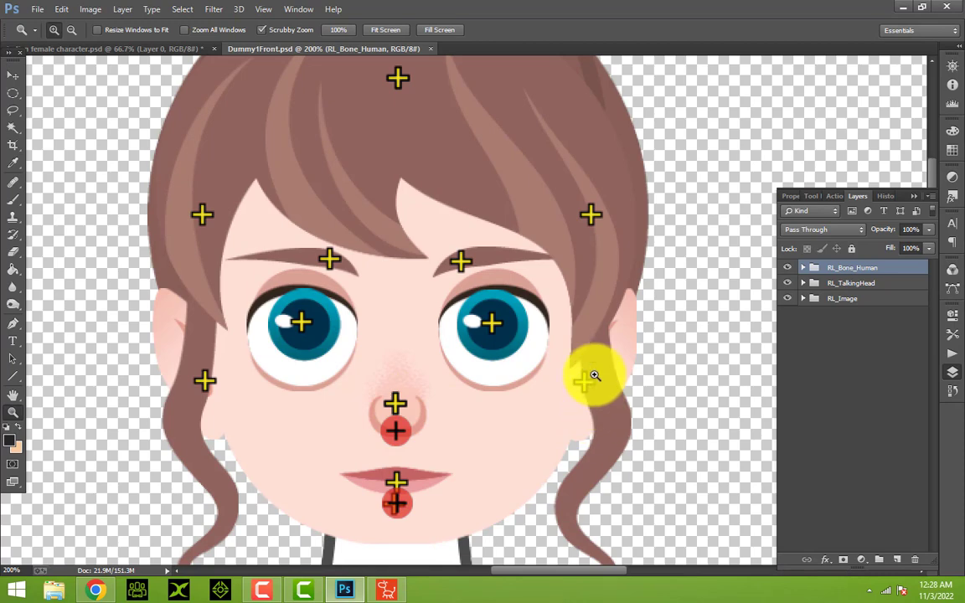
pyautogui.scroll(5, 221, 343)
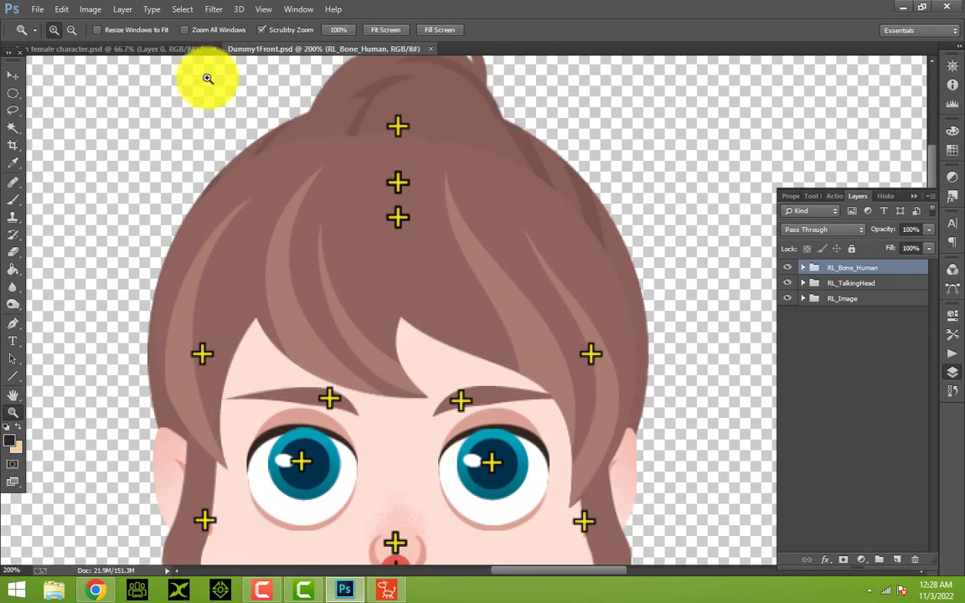
# Step: In the female character file, outline the head down to the chin line with the Polygonal Lasso, and cut and paste it onto its own layer
pyautogui.click(171, 49)
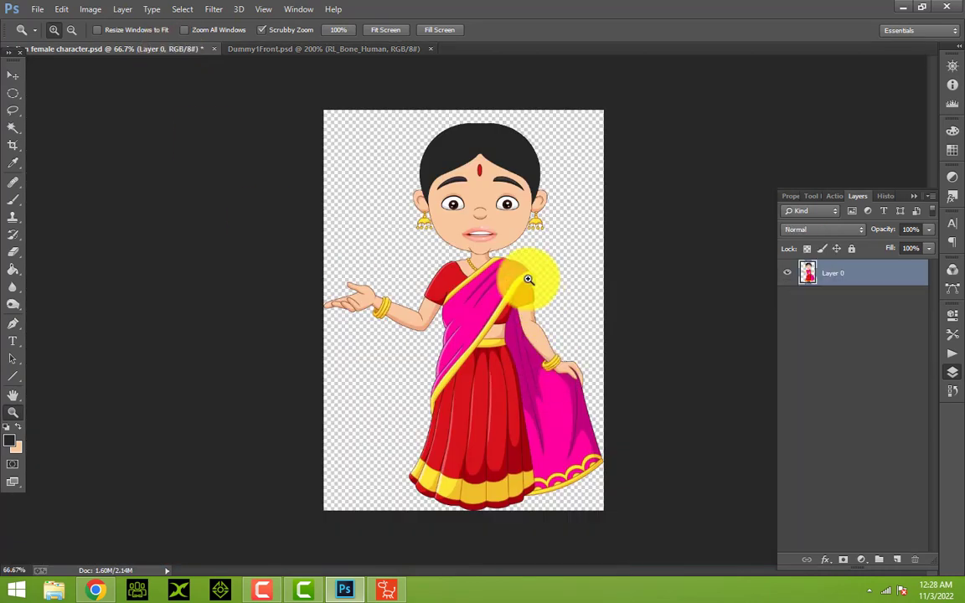
pyautogui.click(513, 146)
pyautogui.click(513, 146)
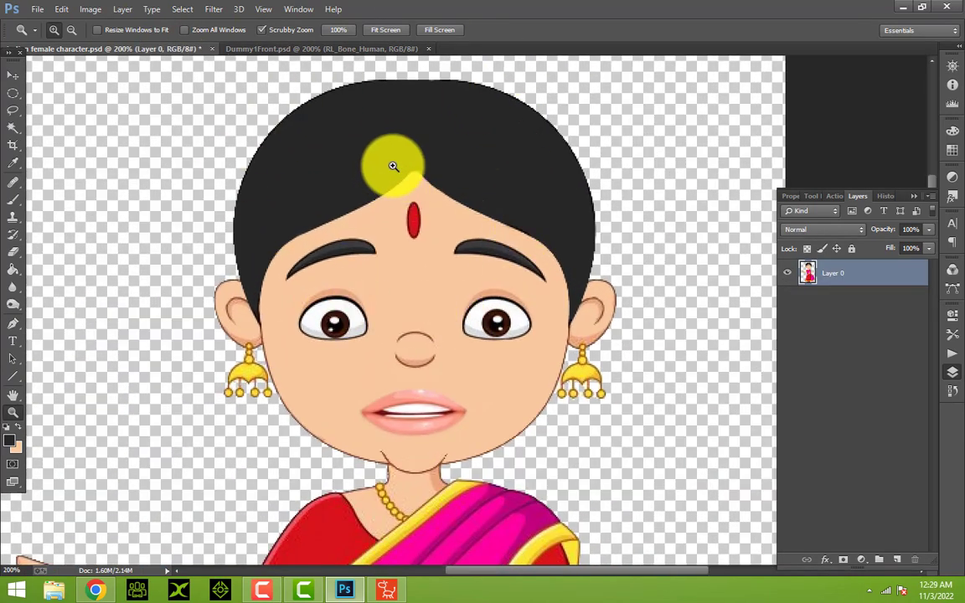
pyautogui.scroll(-2, 418, 260)
pyautogui.scroll(2, 418, 261)
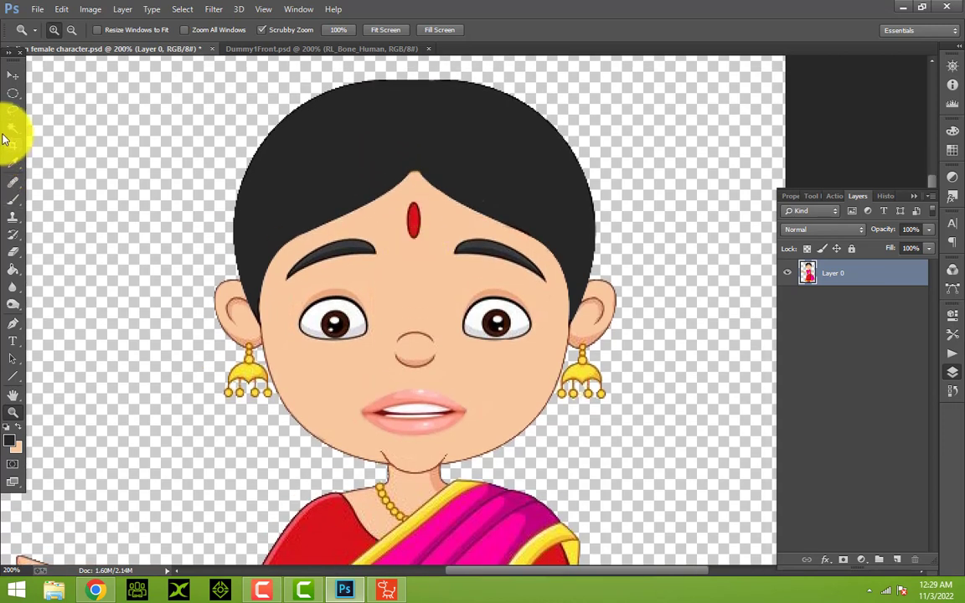
pyautogui.click(14, 119)
pyautogui.click(49, 109)
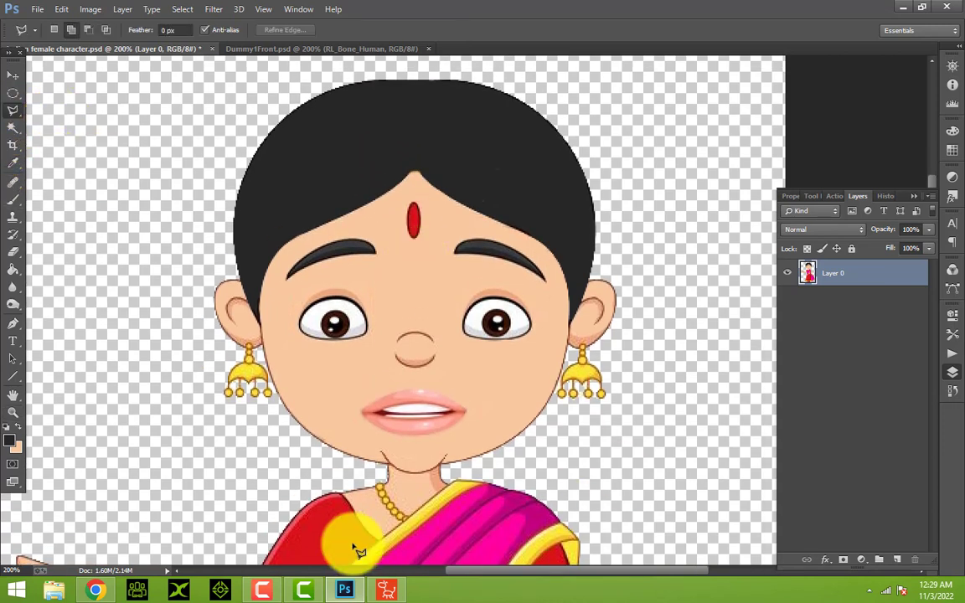
pyautogui.click(310, 470)
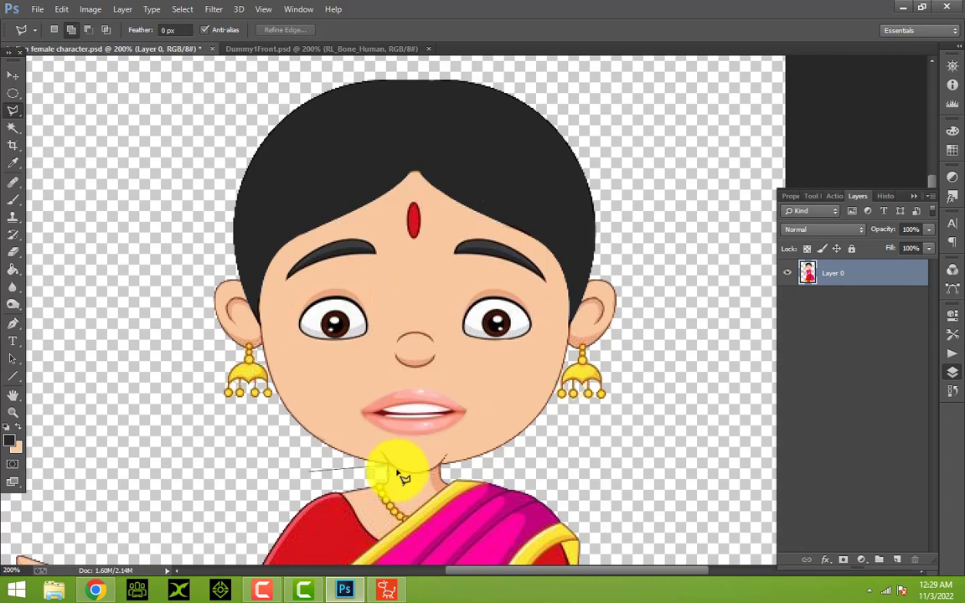
pyautogui.click(453, 465)
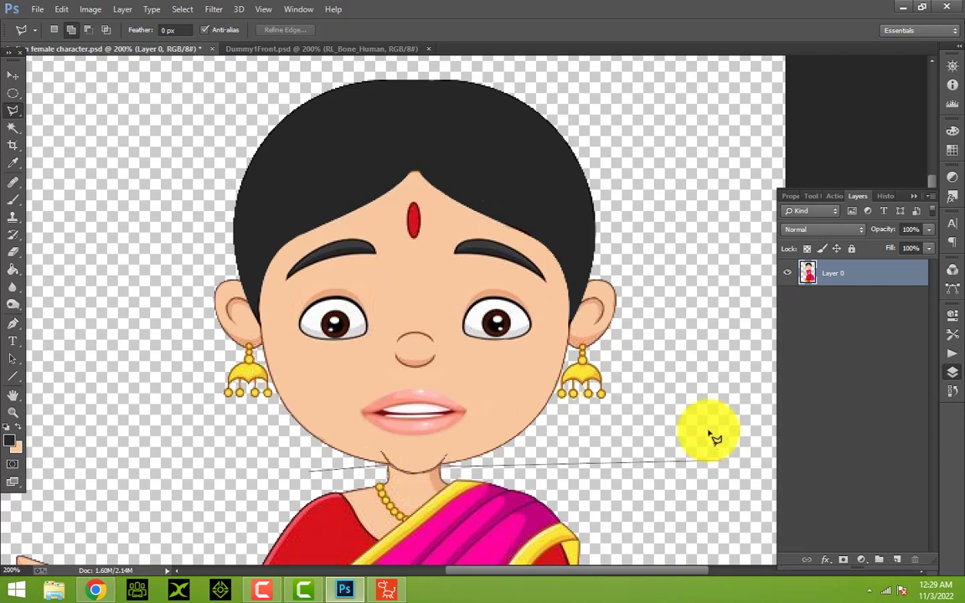
pyautogui.click(684, 413)
pyautogui.click(685, 209)
pyautogui.click(581, 92)
pyautogui.click(444, 65)
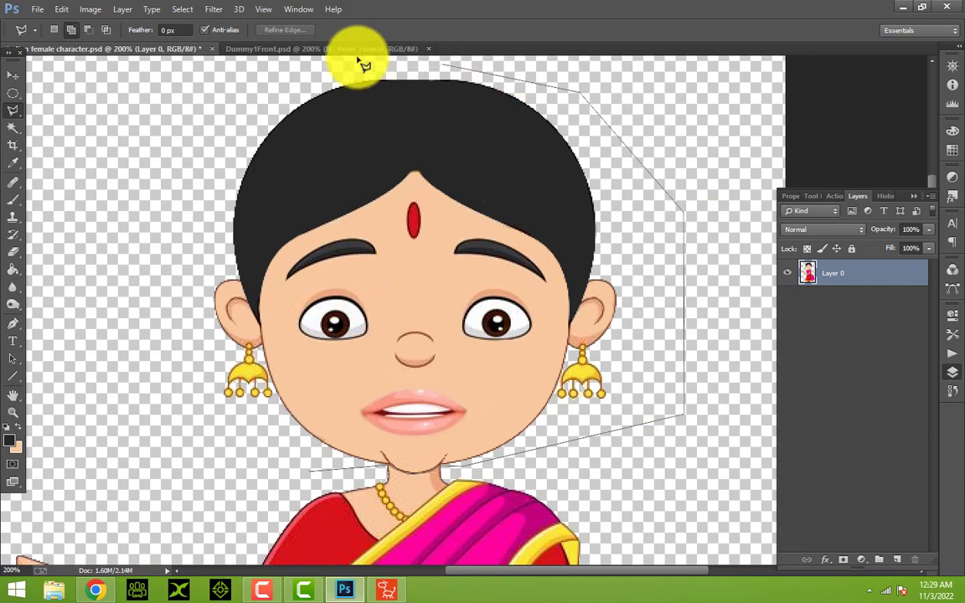
pyautogui.click(300, 59)
pyautogui.click(123, 319)
pyautogui.click(203, 450)
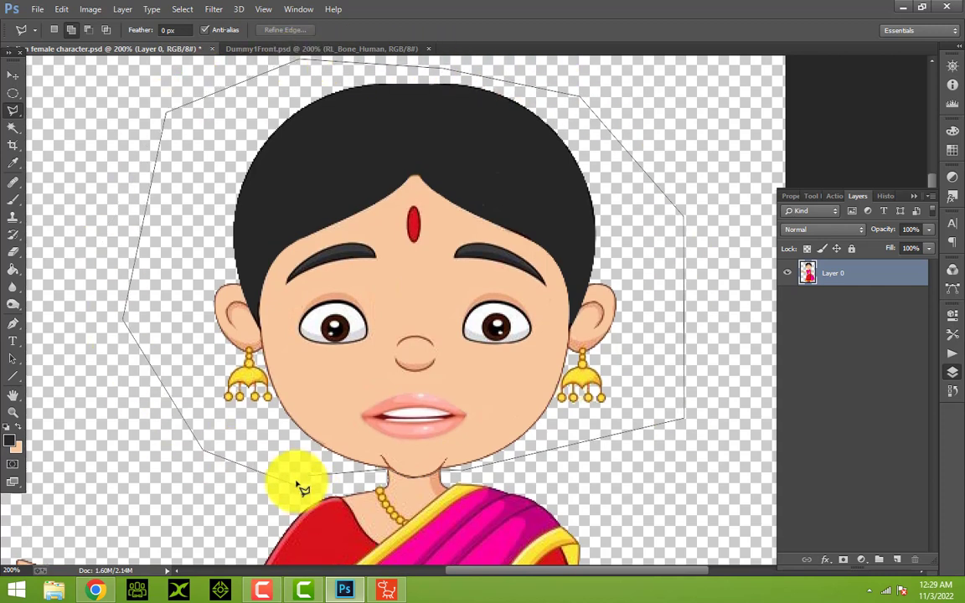
pyautogui.doubleClick(314, 481)
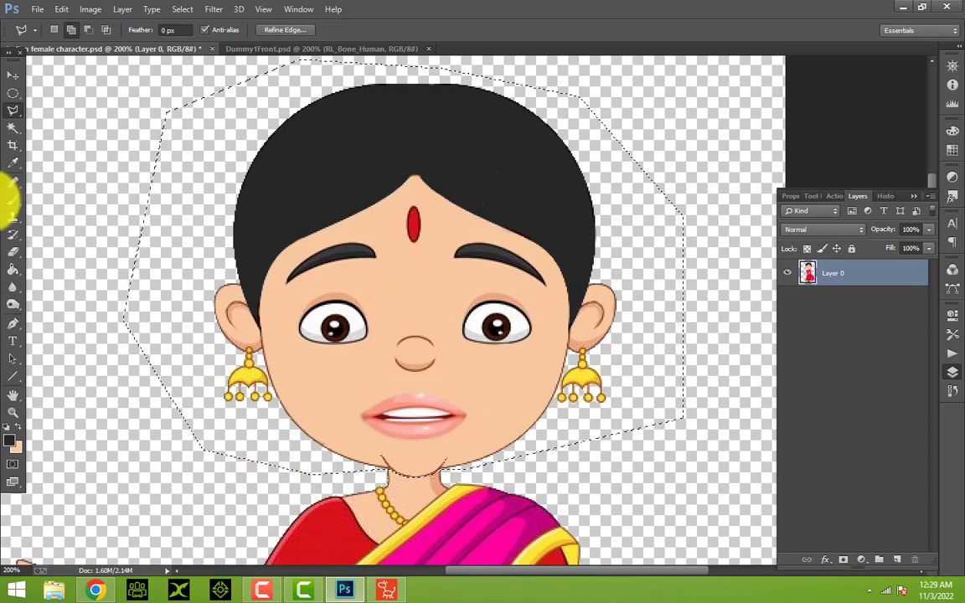
pyautogui.click(61, 9)
pyautogui.click(92, 98)
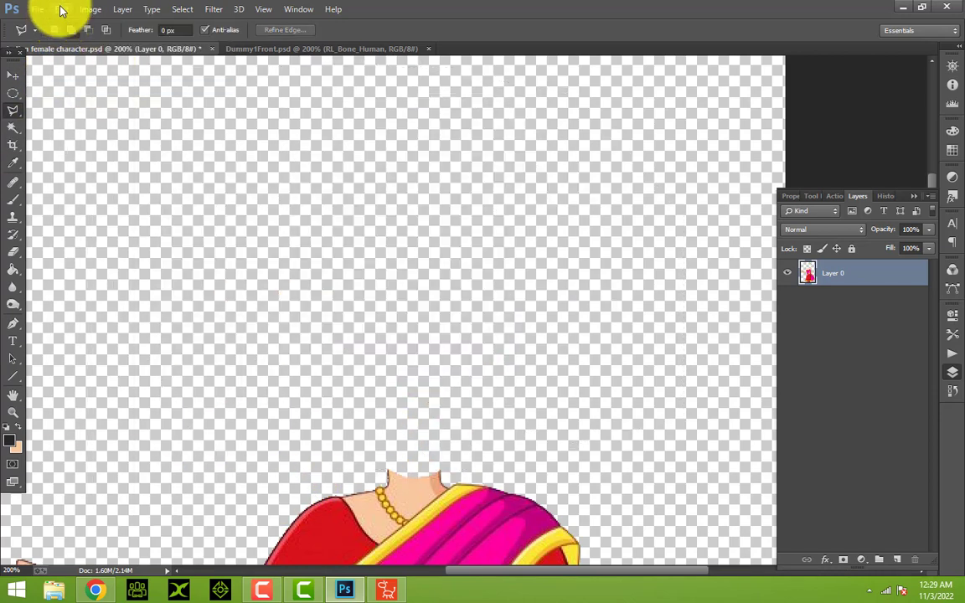
pyautogui.click(61, 9)
pyautogui.click(92, 124)
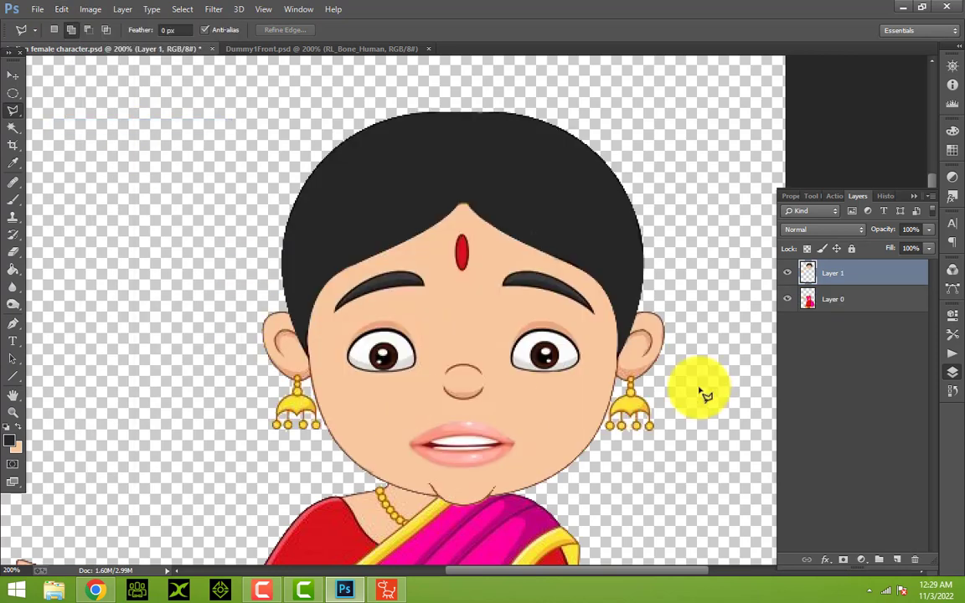
# Step: Hide the body layer, Layer 0, and move the cut-out head toward the middle of the canvas
pyautogui.click(788, 299)
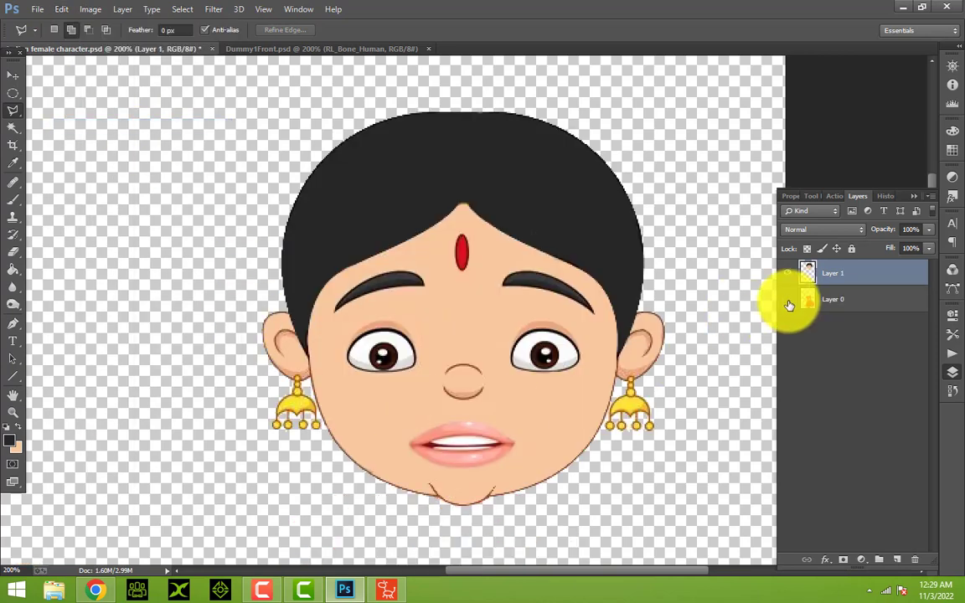
pyautogui.click(16, 75)
pyautogui.moveTo(396, 351); pyautogui.dragTo(345, 368)
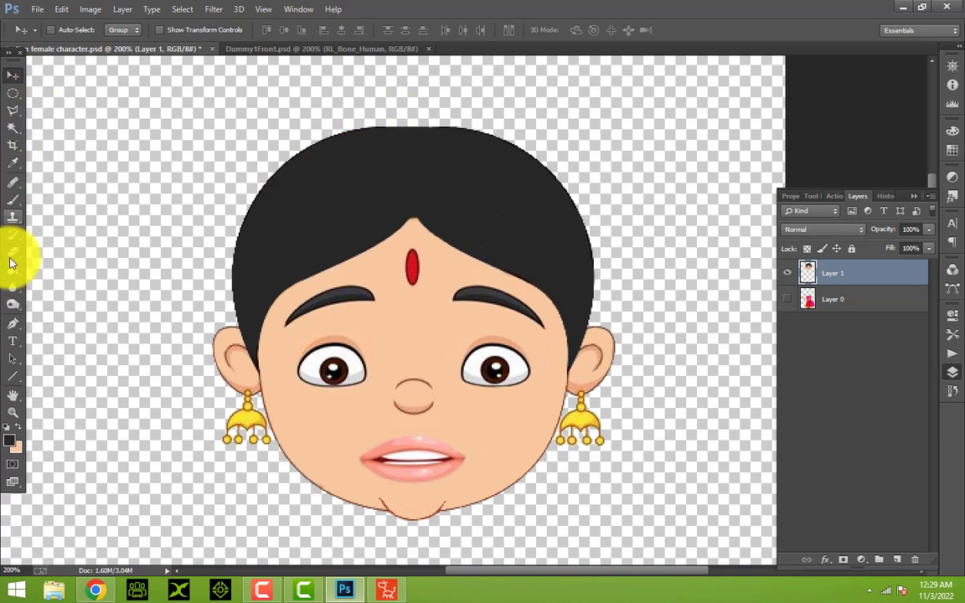
# Step: Smudge the flat upper edge of the hair into a rounder curve at 50% strength, and shift the head slightly upward
pyautogui.click(15, 292)
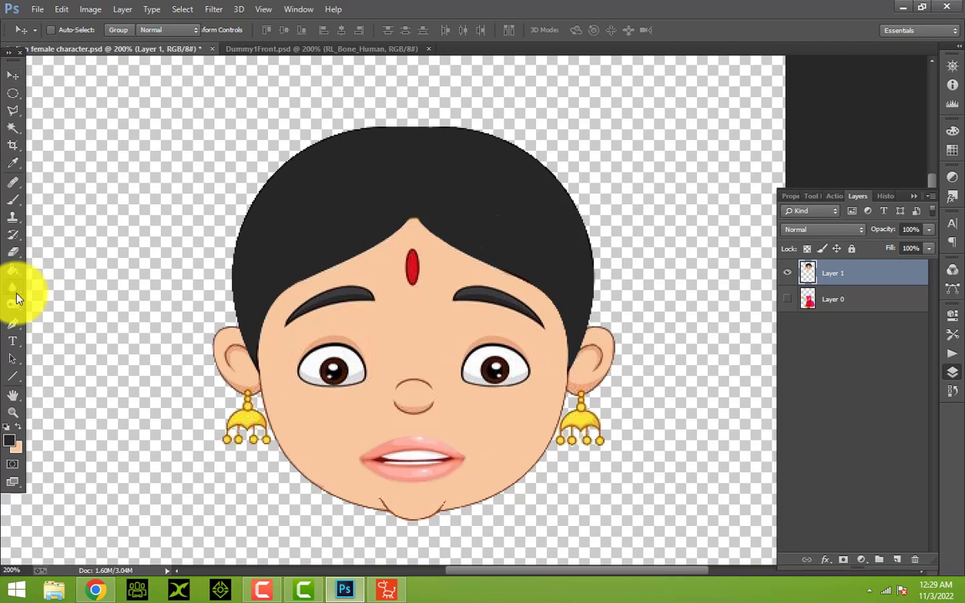
pyautogui.click(74, 310)
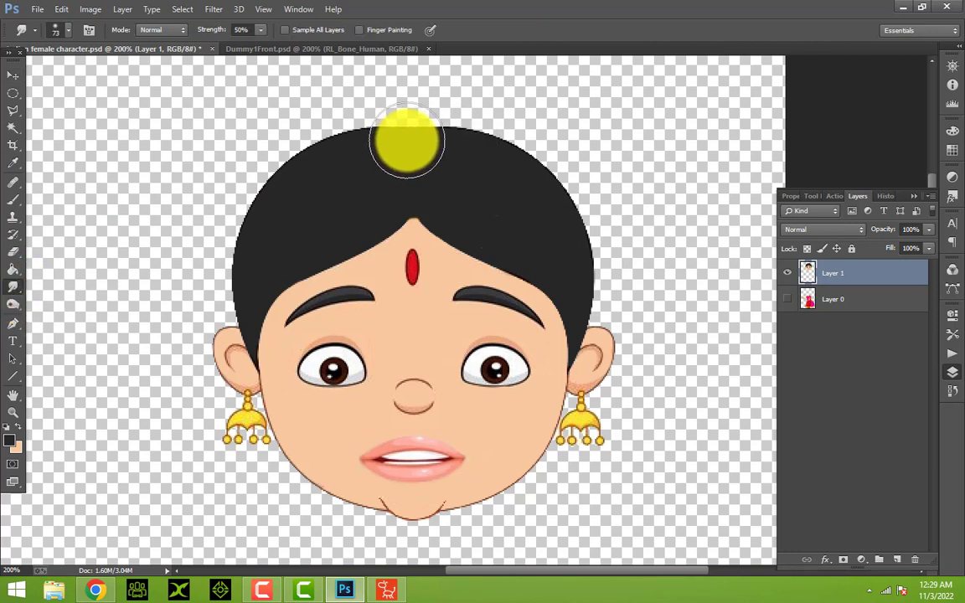
pyautogui.moveTo(407, 136)
pyautogui.mouseDown()
pyautogui.moveTo(387, 136)
pyautogui.moveTo(434, 135)
pyautogui.mouseUp()
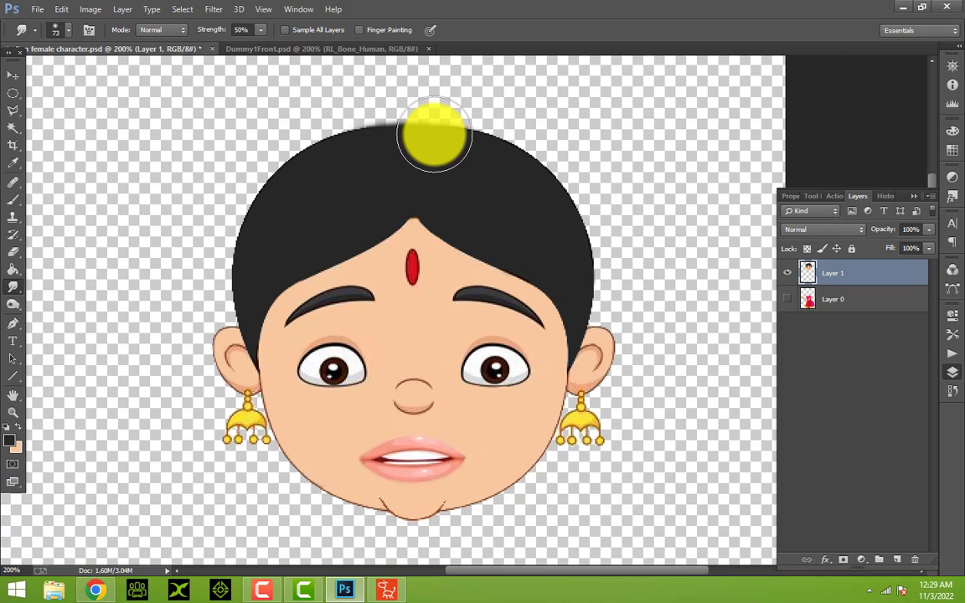
pyautogui.click(21, 78)
pyautogui.moveTo(403, 276); pyautogui.dragTo(402, 258)
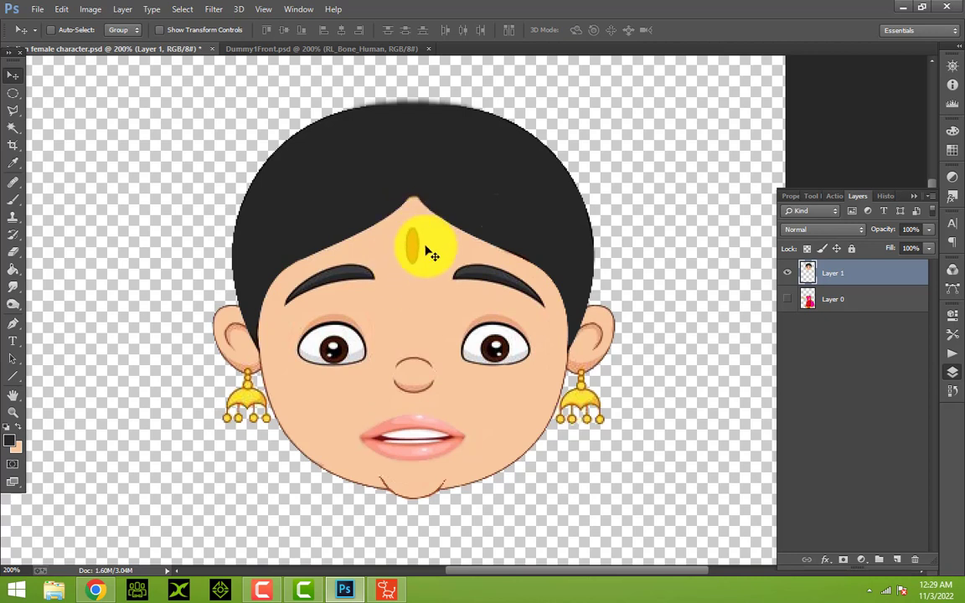
# Step: Review the facial feature markers on the dummy's face in Dummy1Front.psd, and return to the female character file
pyautogui.click(301, 49)
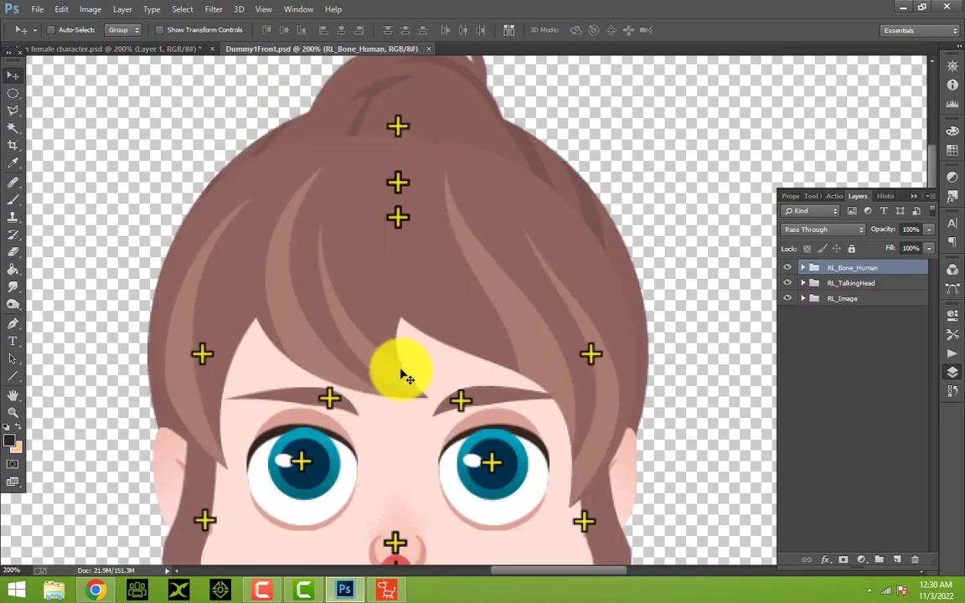
pyautogui.scroll(-3, 402, 387)
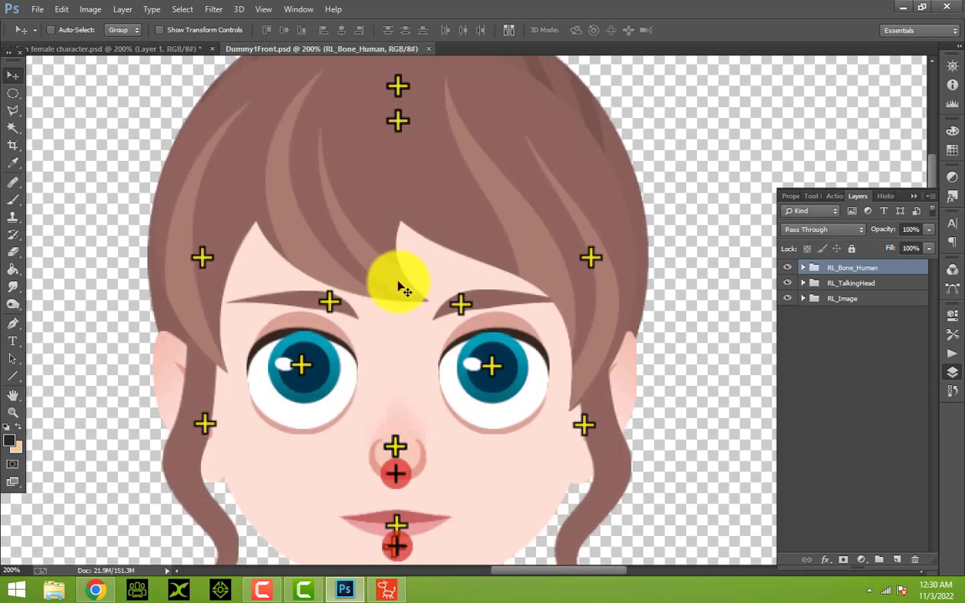
pyautogui.scroll(-2, 398, 287)
pyautogui.click(144, 48)
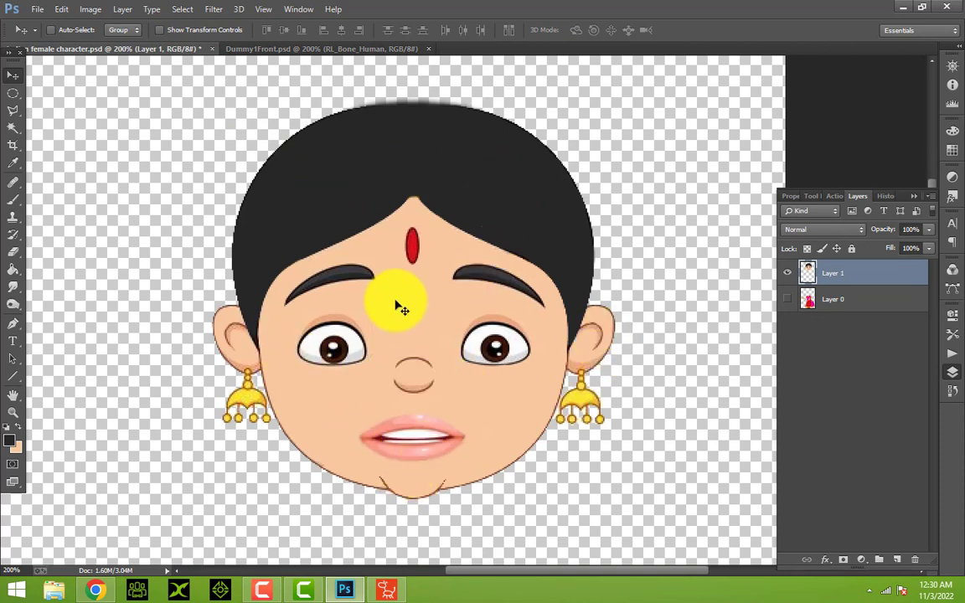
# Step: Outline the character's right eyebrow with the Polygonal Lasso, and copy and paste it onto a new layer
pyautogui.click(12, 410)
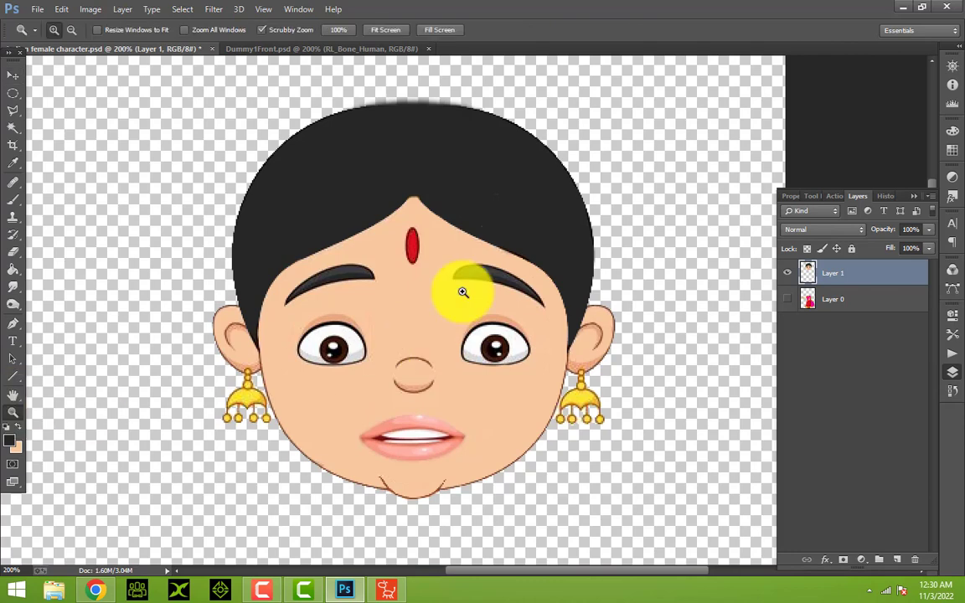
pyautogui.click(468, 268)
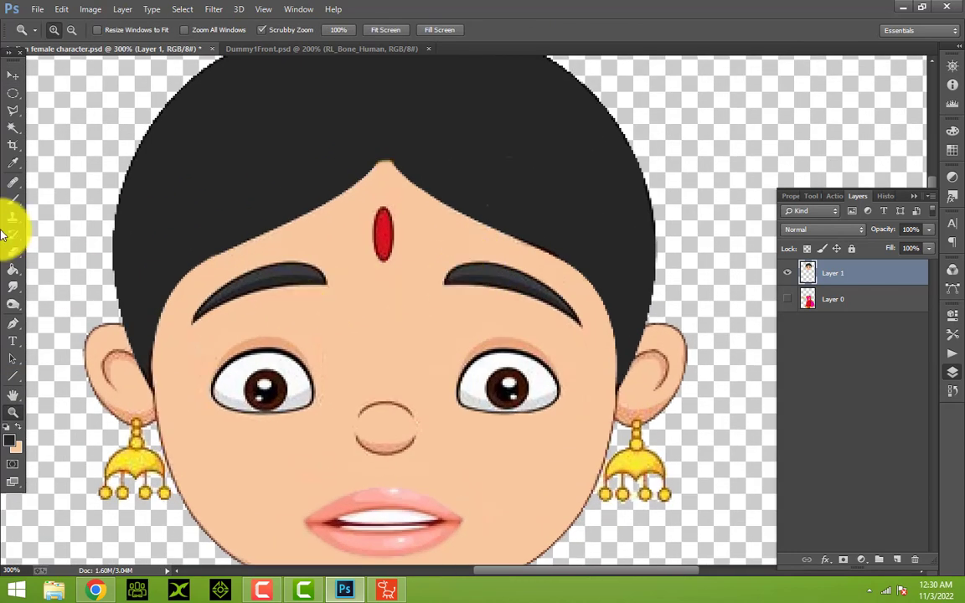
pyautogui.click(286, 275)
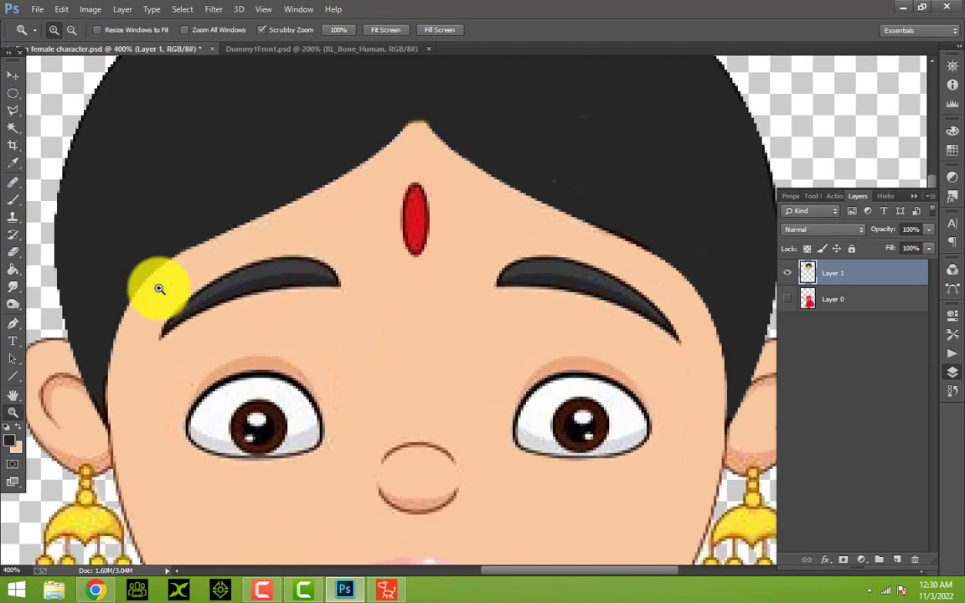
pyautogui.click(12, 110)
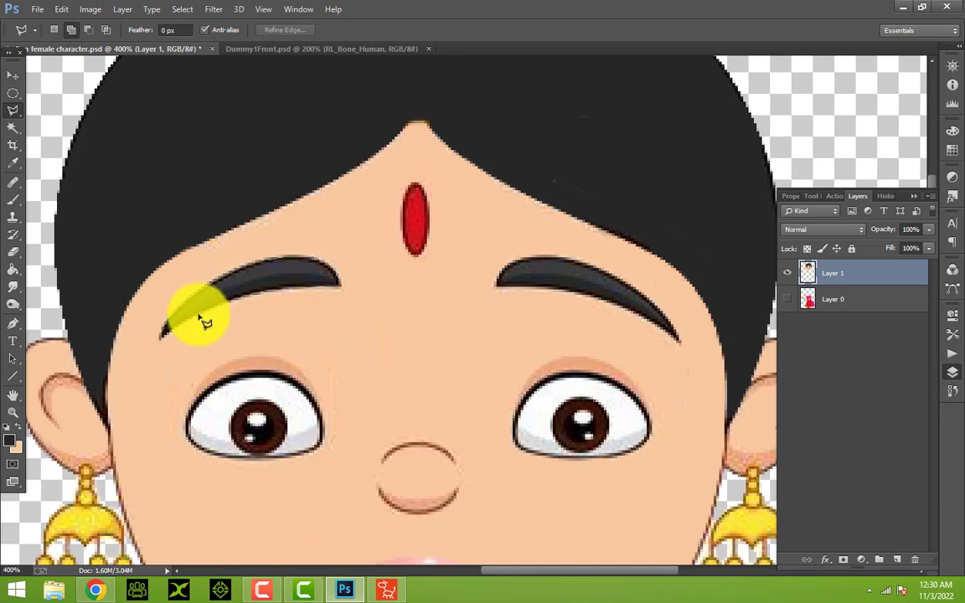
pyautogui.click(164, 342)
pyautogui.click(61, 9)
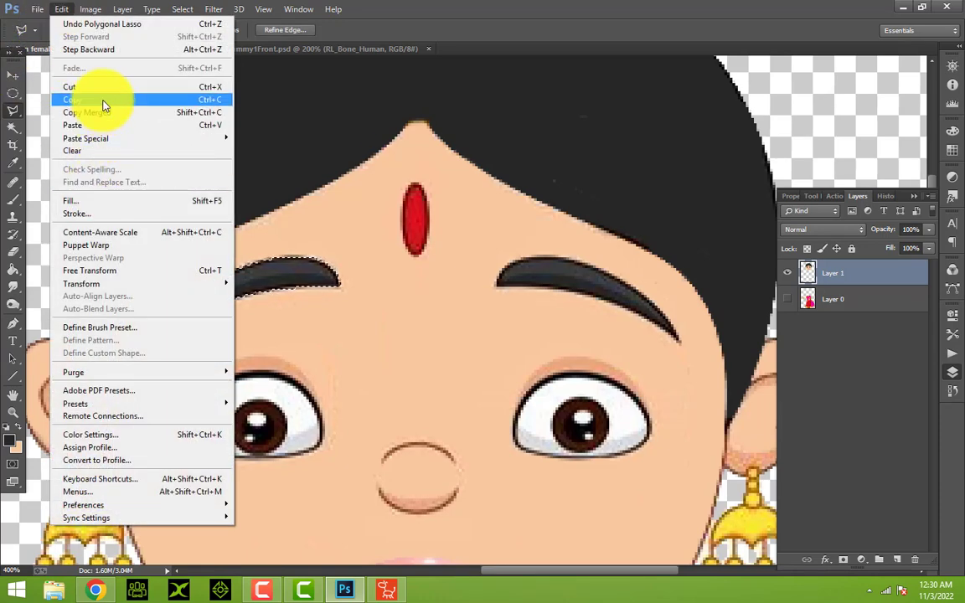
pyautogui.click(104, 105)
pyautogui.click(61, 9)
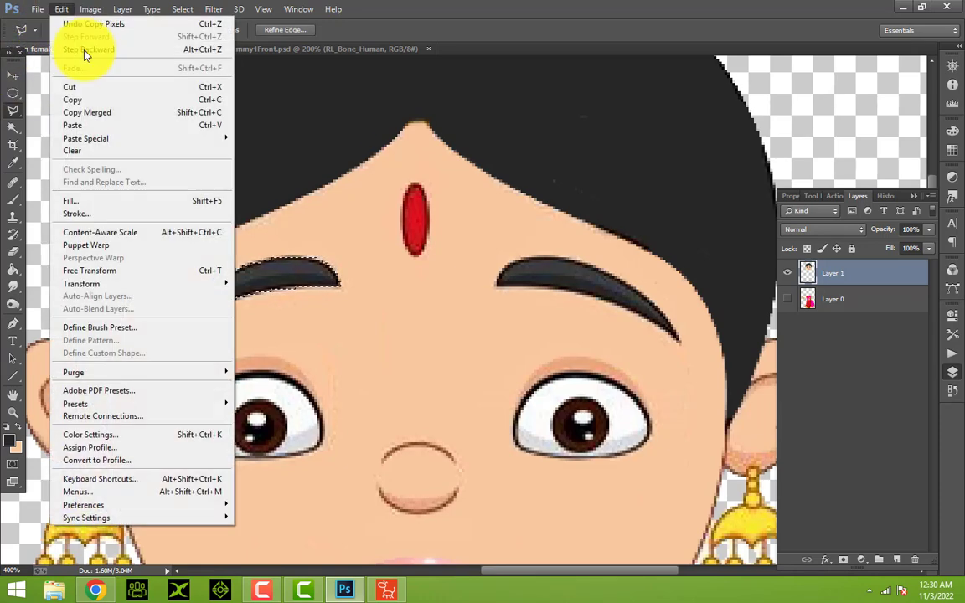
pyautogui.click(125, 124)
pyautogui.click(13, 76)
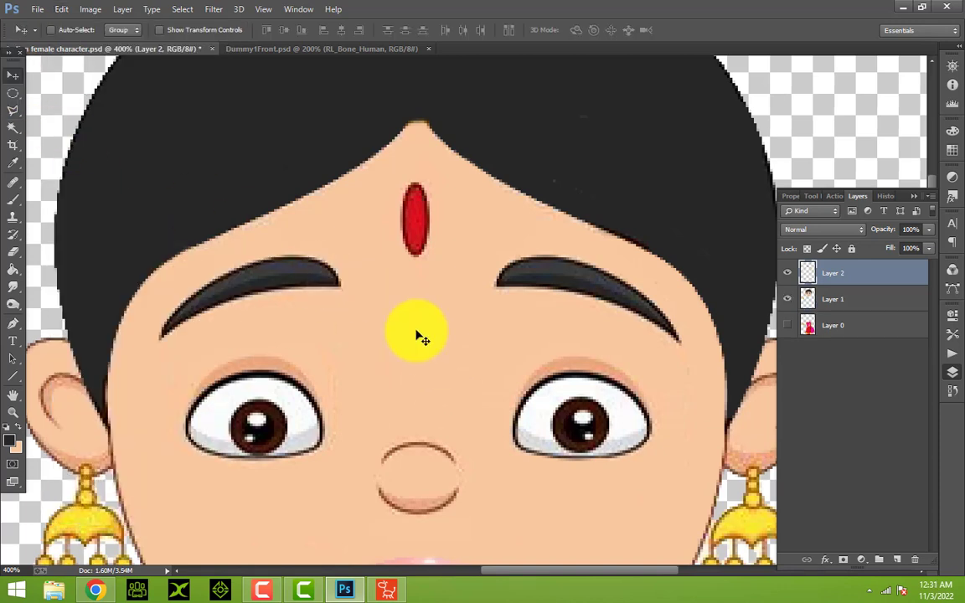
# Step: On Layer 1, paint over the original right eyebrow with sampled skin colour f9c89f and a 10 px brush, checking with the eyebrow copy hidden
pyautogui.click(829, 300)
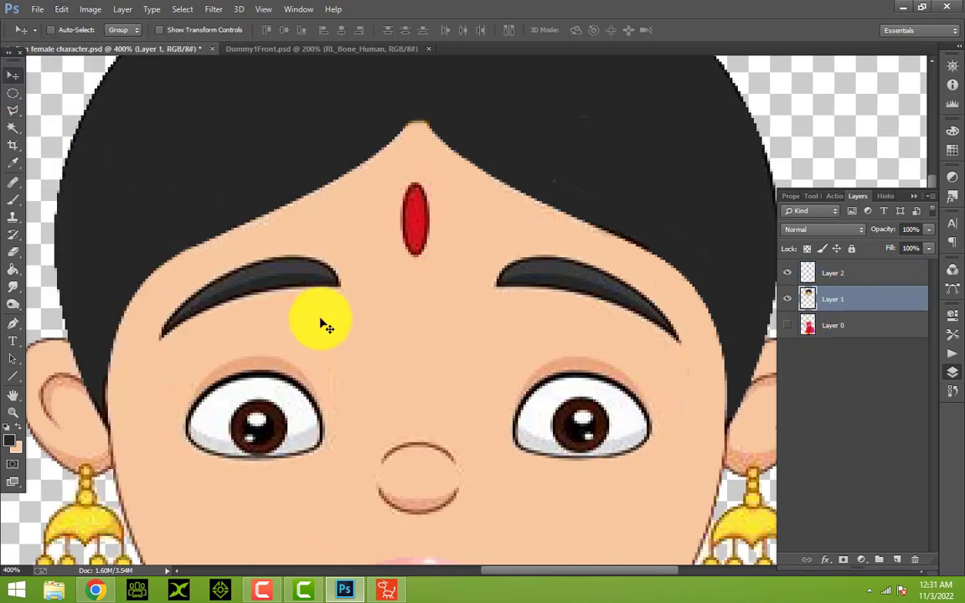
pyautogui.click(13, 203)
pyautogui.click(10, 441)
pyautogui.click(450, 335)
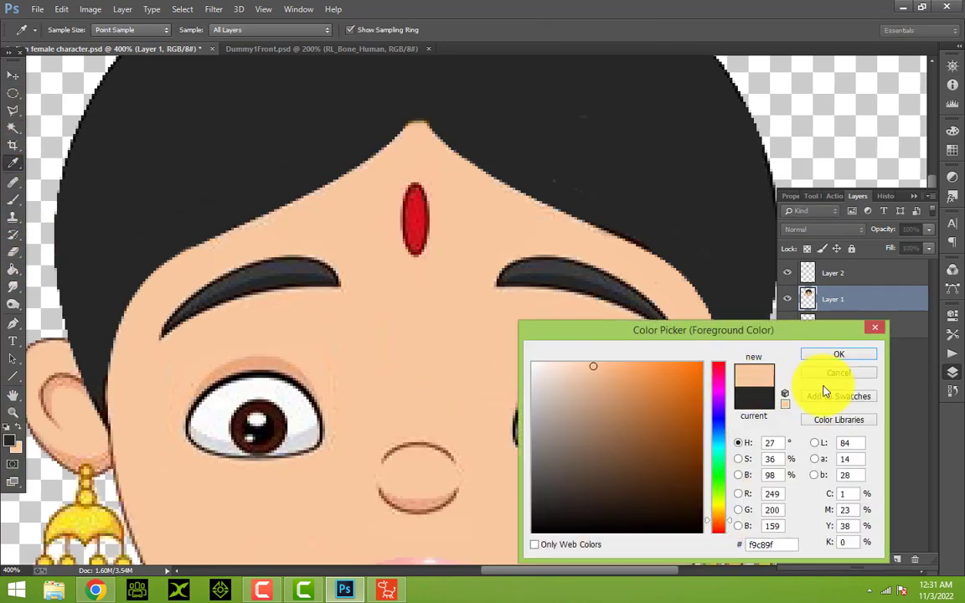
pyautogui.click(839, 354)
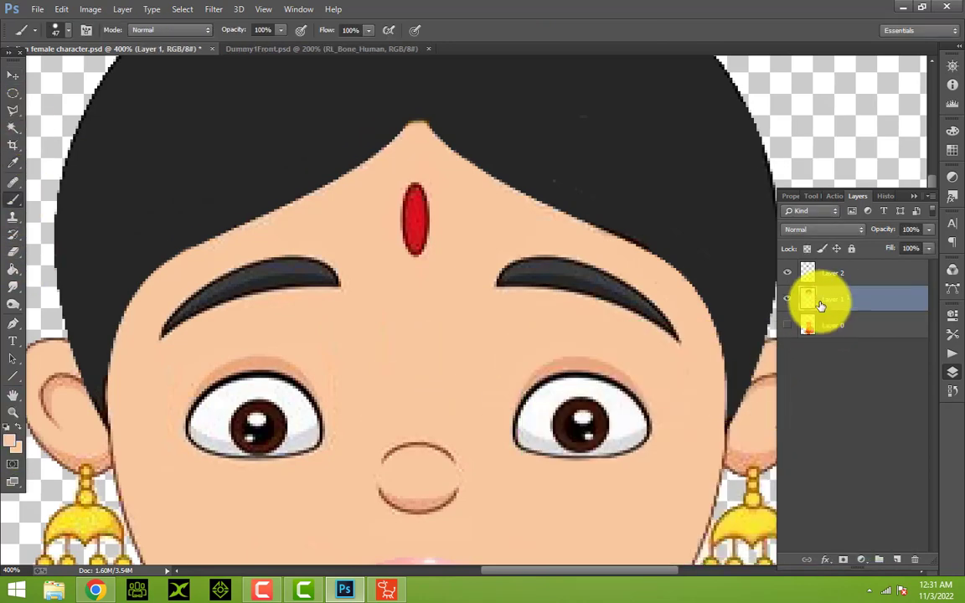
pyautogui.click(55, 32)
pyautogui.moveTo(78, 71); pyautogui.dragTo(77, 71)
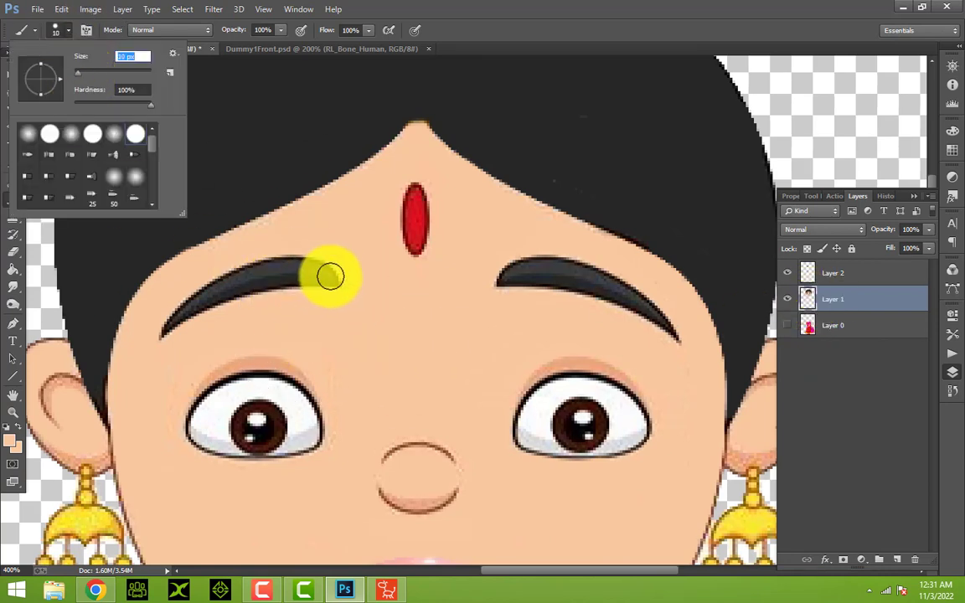
pyautogui.press('Return')
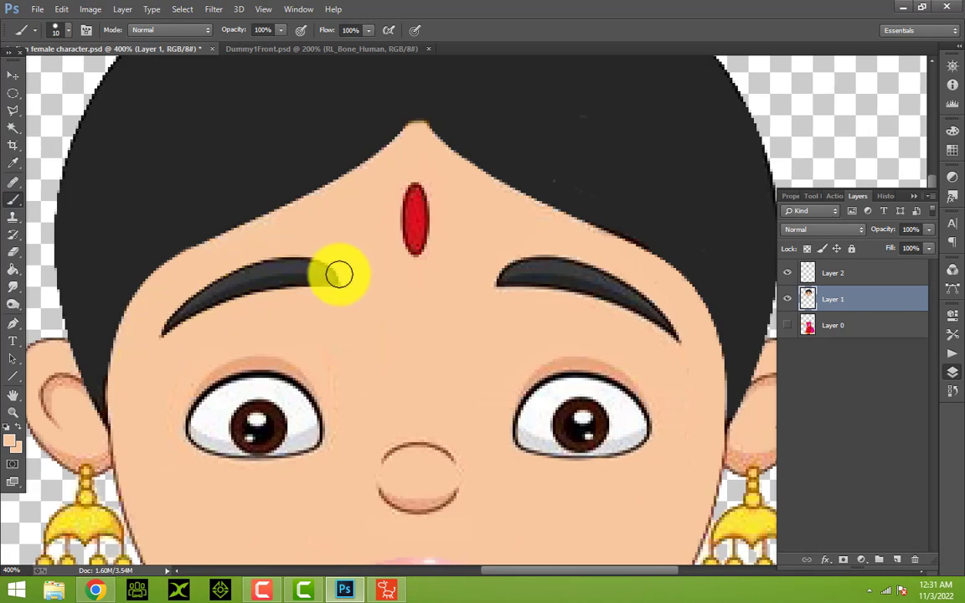
pyautogui.click(789, 275)
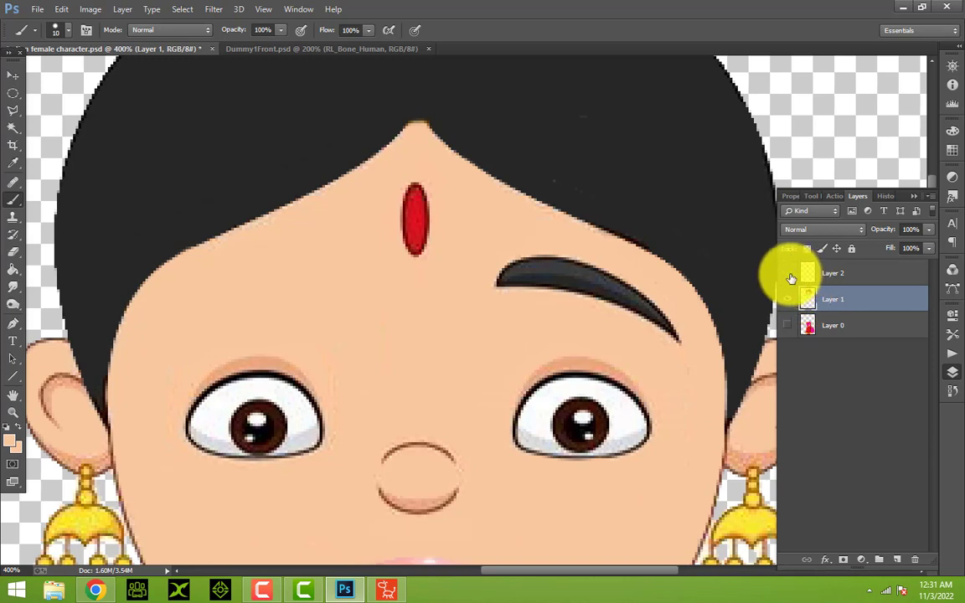
pyautogui.click(789, 275)
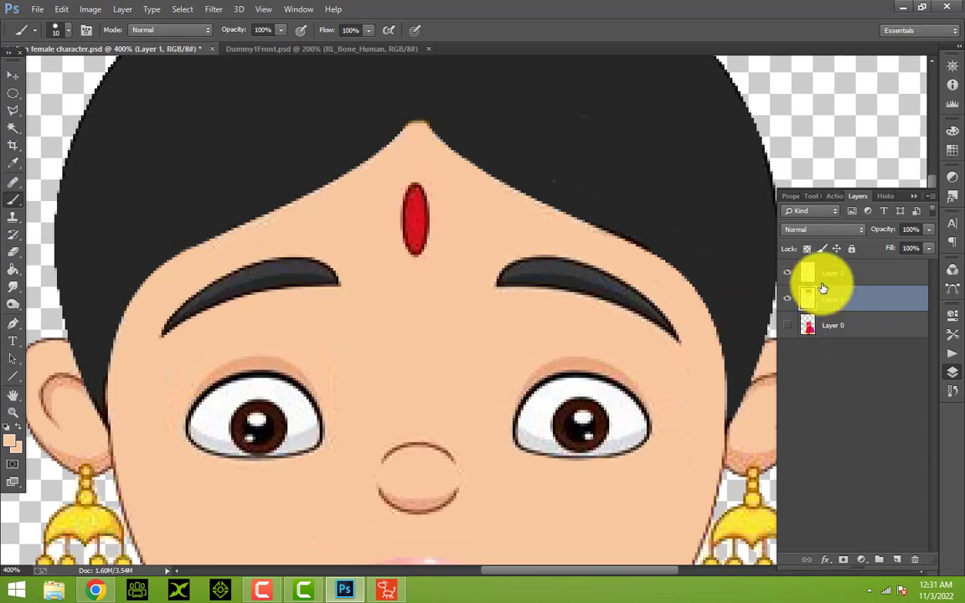
# Step: Rename the pasted eyebrow layer as "right eye brow" and duplicate it
pyautogui.click(832, 275)
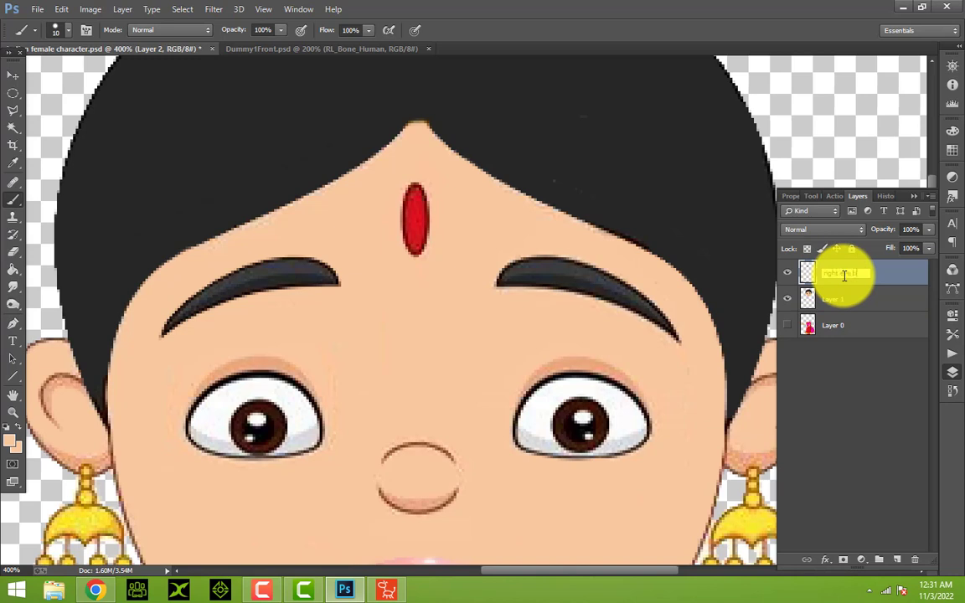
pyautogui.press('Return')
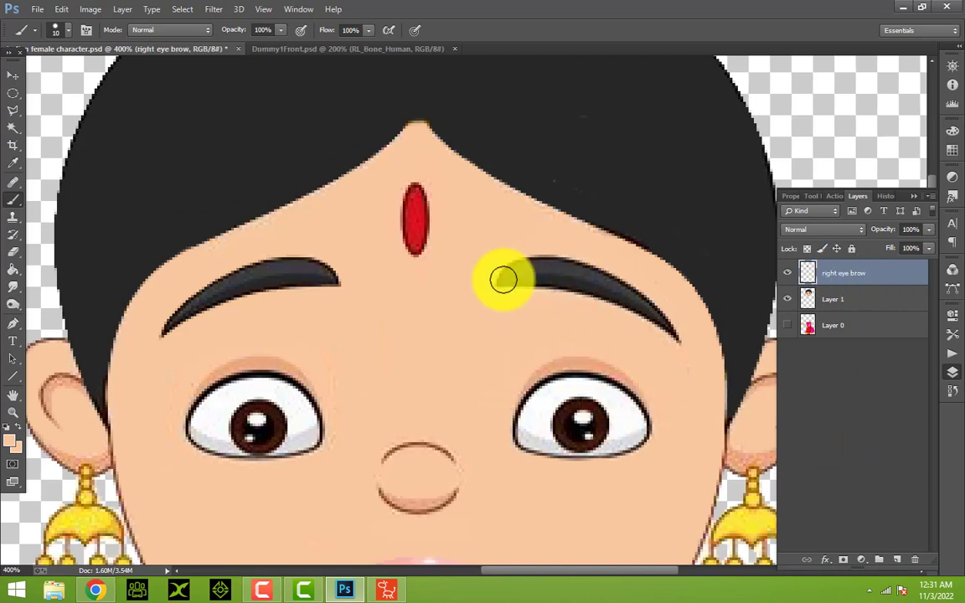
pyautogui.moveTo(826, 274); pyautogui.dragTo(896, 560)
# Step: Rename the duplicated eyebrow layer as "left eye brow"
pyautogui.doubleClick(867, 273)
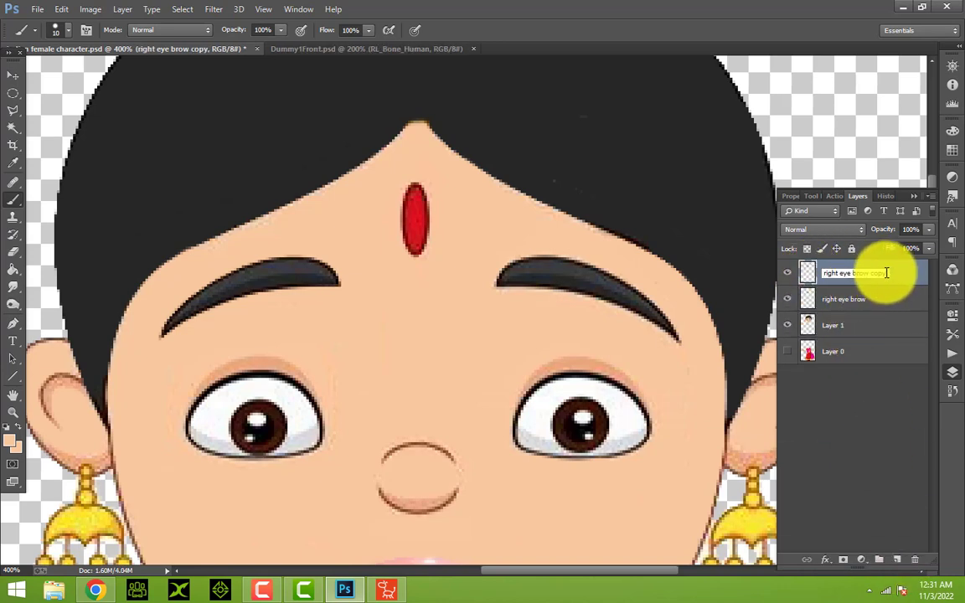
pyautogui.press('BackSpace')
pyautogui.press('BackSpace')
pyautogui.press('BackSpace')
pyautogui.press('BackSpace')
pyautogui.press('BackSpace')
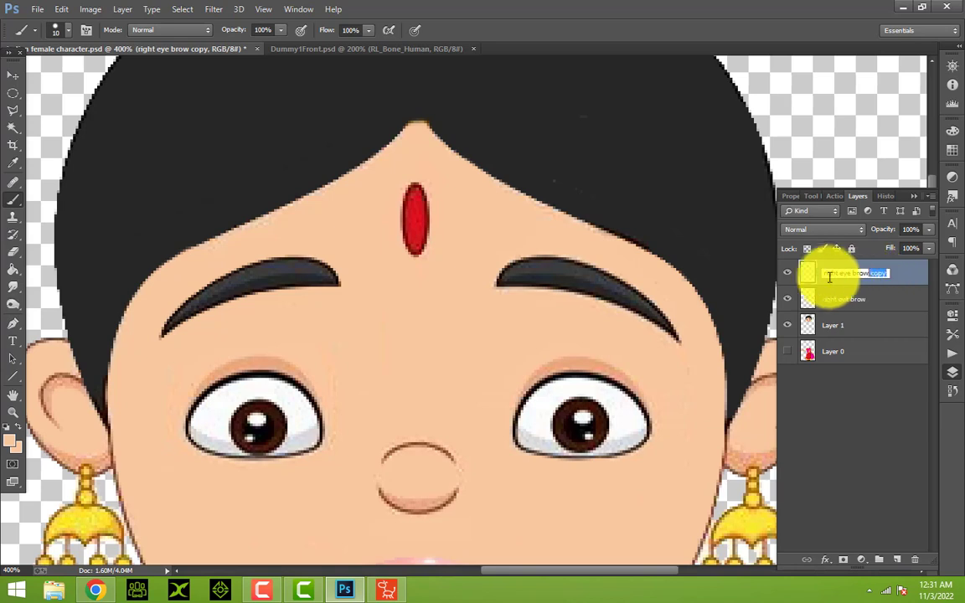
pyautogui.press('BackSpace')
pyautogui.moveTo(839, 273); pyautogui.dragTo(820, 272)
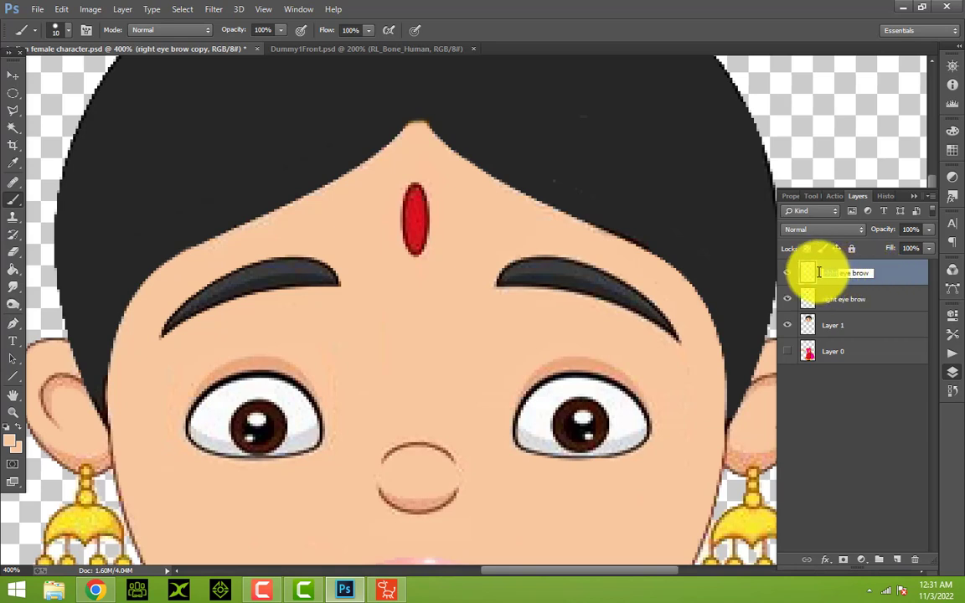
pyautogui.write('left')
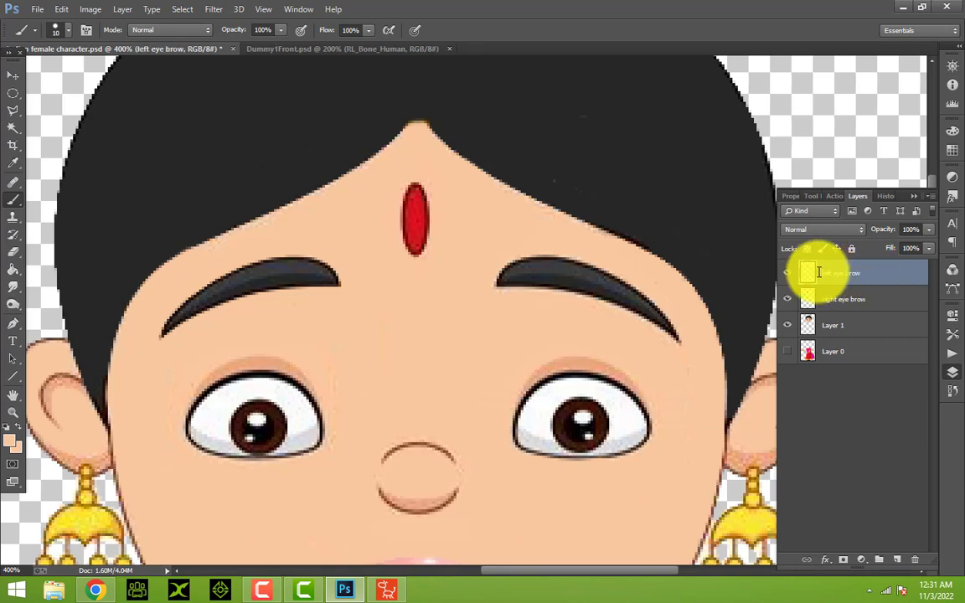
pyautogui.press('Return')
# Step: Flip the left eye brow layer horizontally and move it over the character's left eyebrow at about X 410 px, Y 196 px
pyautogui.click(12, 81)
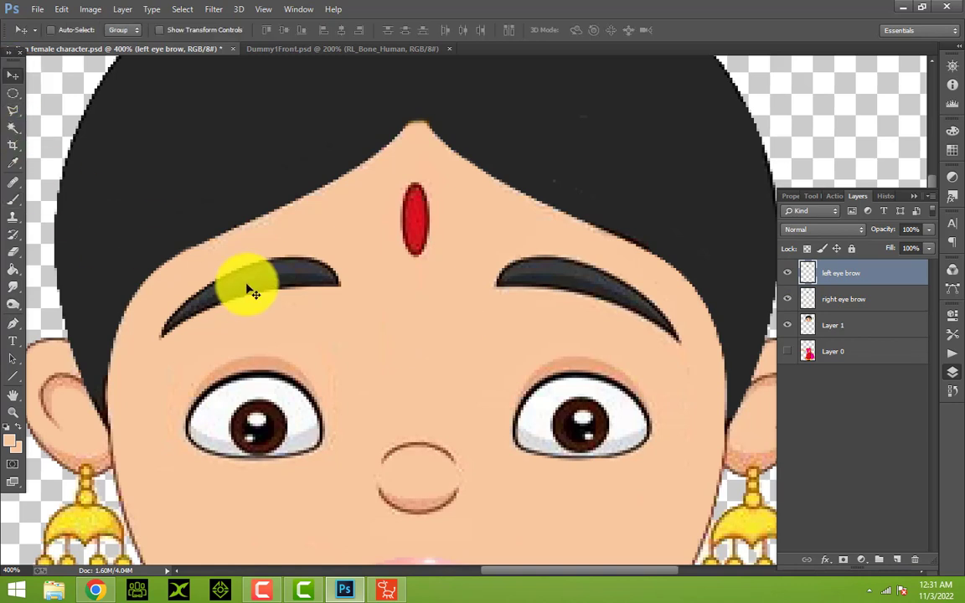
pyautogui.hotkey('ctrl', 't')
pyautogui.rightClick(252, 289)
pyautogui.click(331, 486)
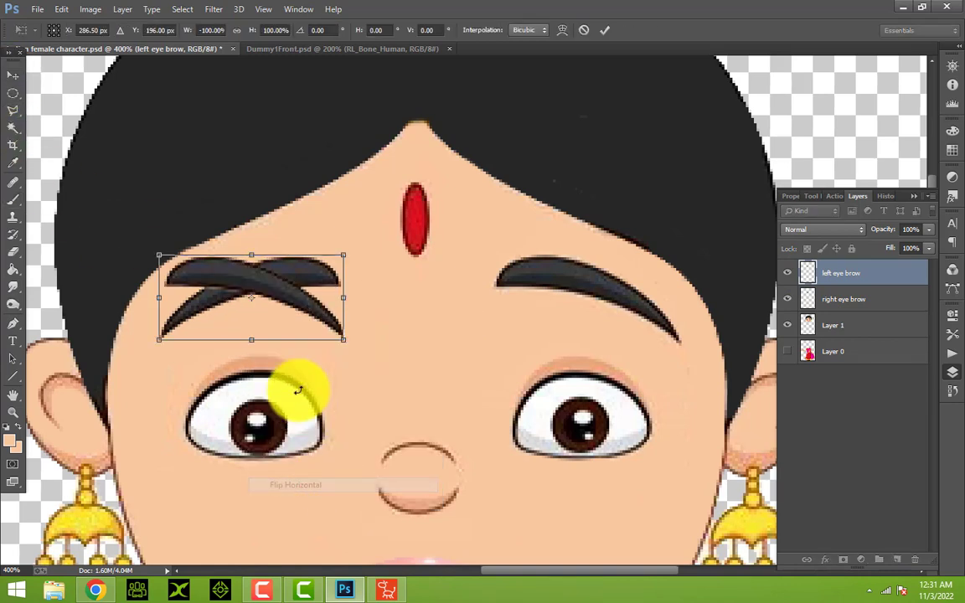
pyautogui.moveTo(289, 291); pyautogui.dragTo(622, 293)
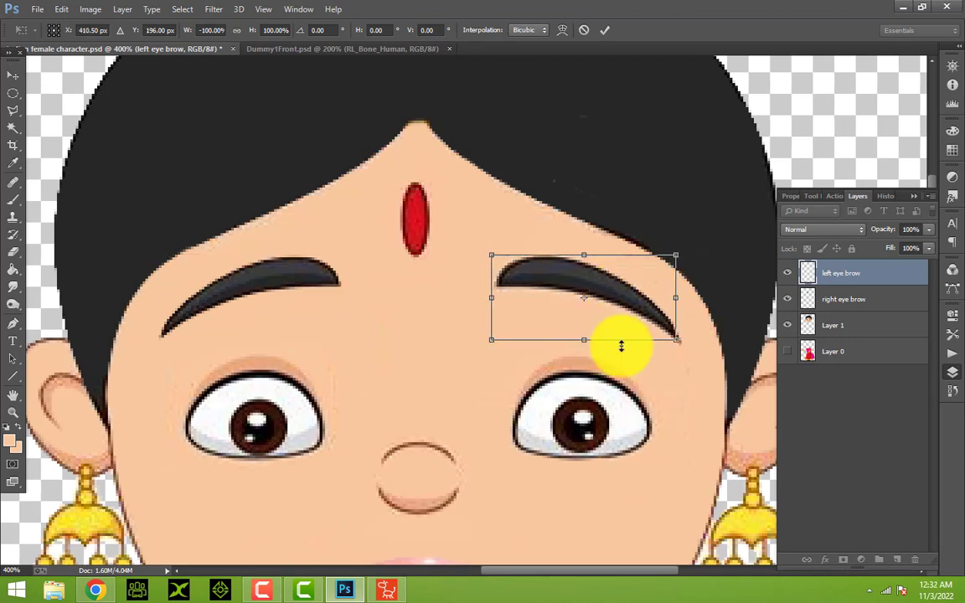
pyautogui.click(9, 76)
pyautogui.click(414, 227)
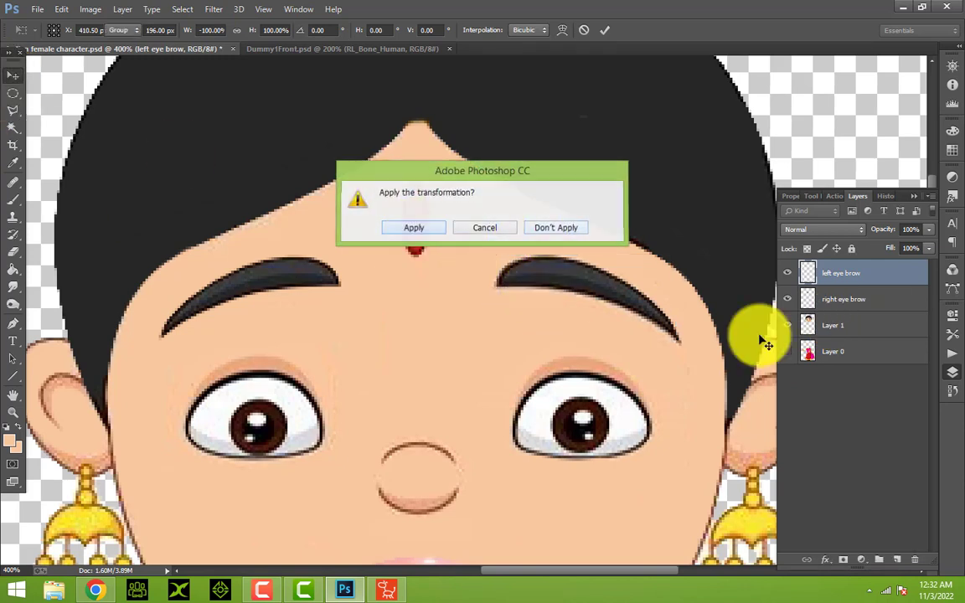
# Step: On Layer 1, paint over the original left eyebrow with the skin colour, checking with the left eye brow layer hidden
pyautogui.click(860, 332)
pyautogui.click(13, 199)
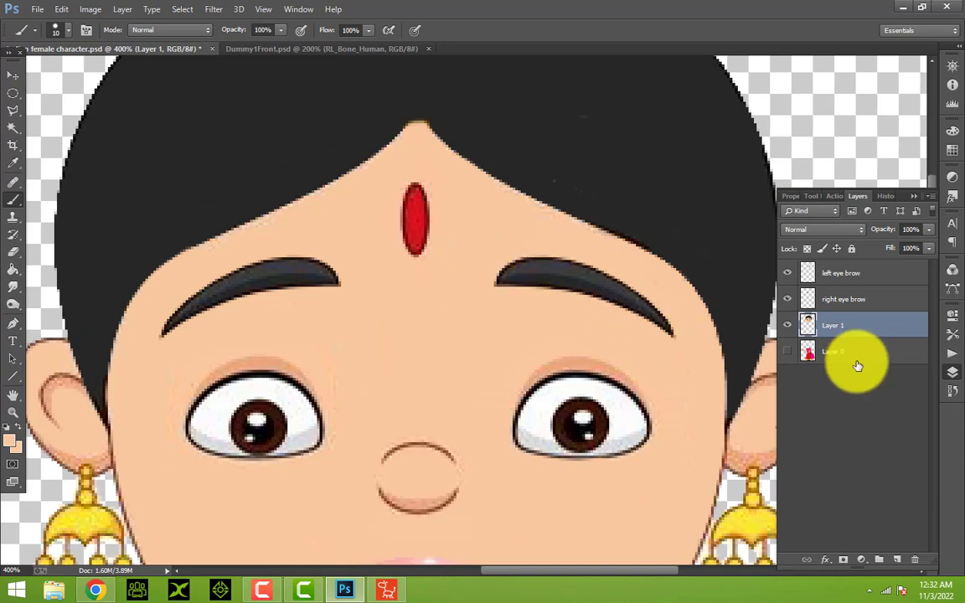
pyautogui.click(788, 273)
pyautogui.click(787, 273)
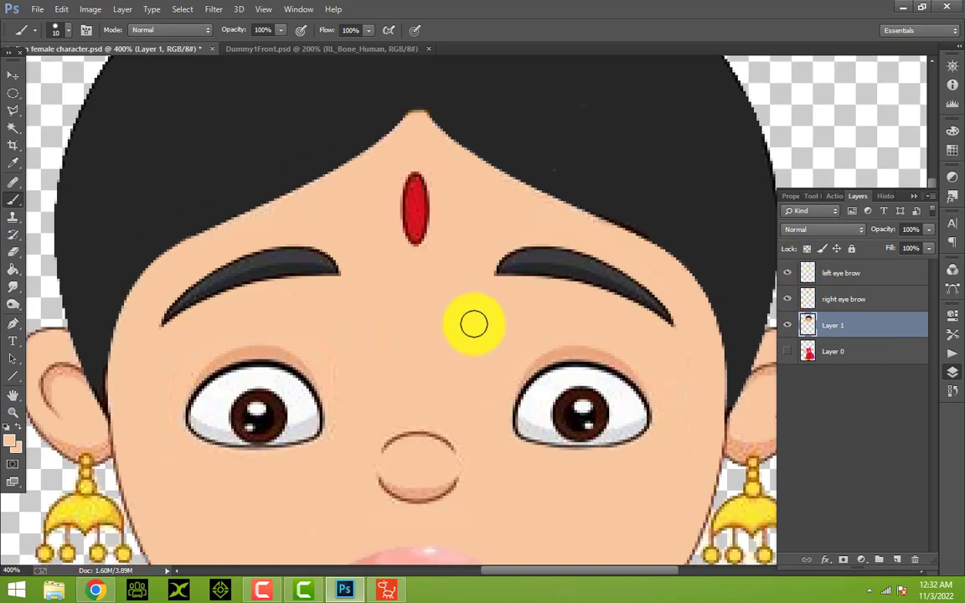
# Step: Outline the character's right eye and eyelid with the Polygonal Lasso, and copy and paste it onto a new layer
pyautogui.scroll(-2, 474, 323)
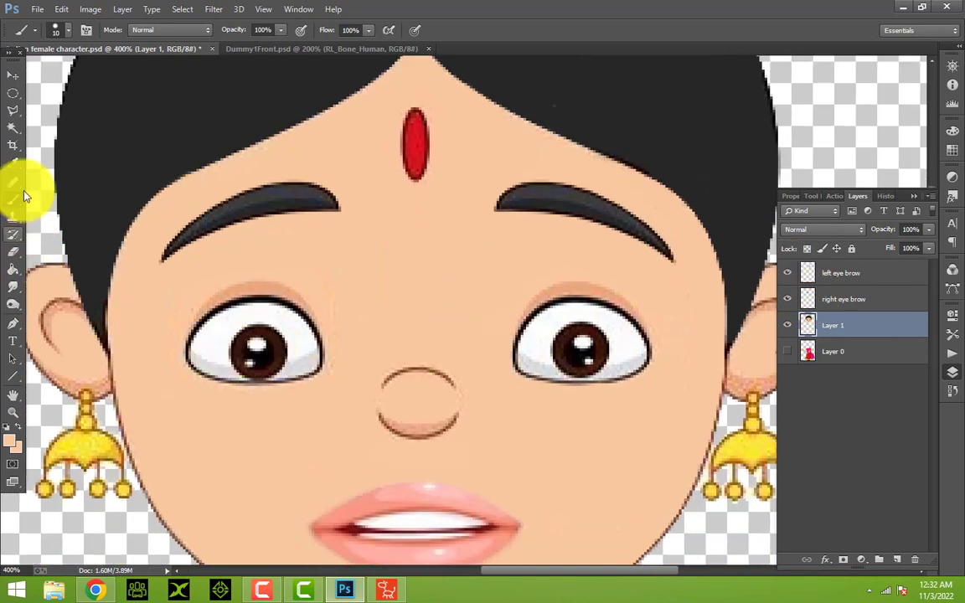
pyautogui.click(15, 122)
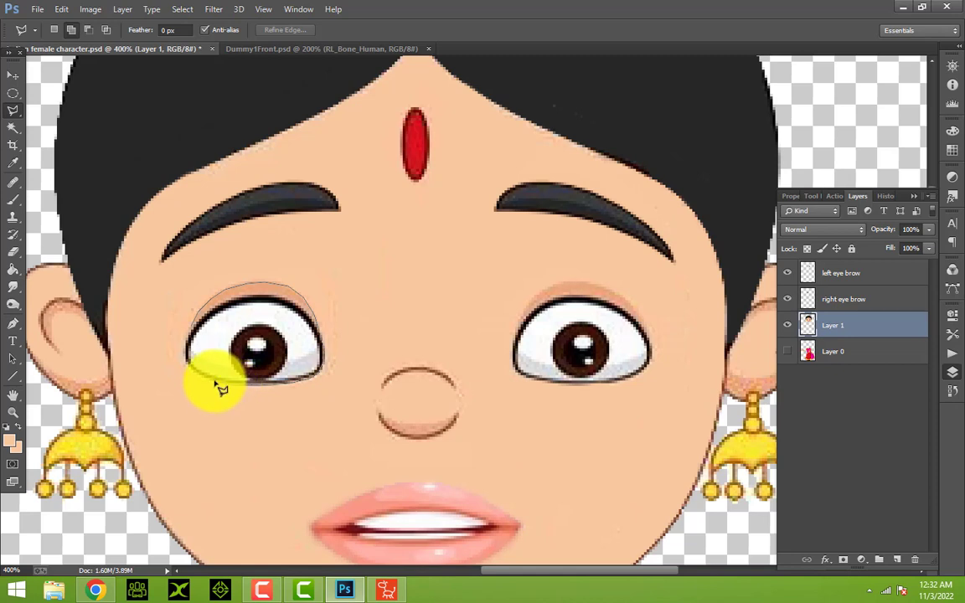
pyautogui.click(198, 327)
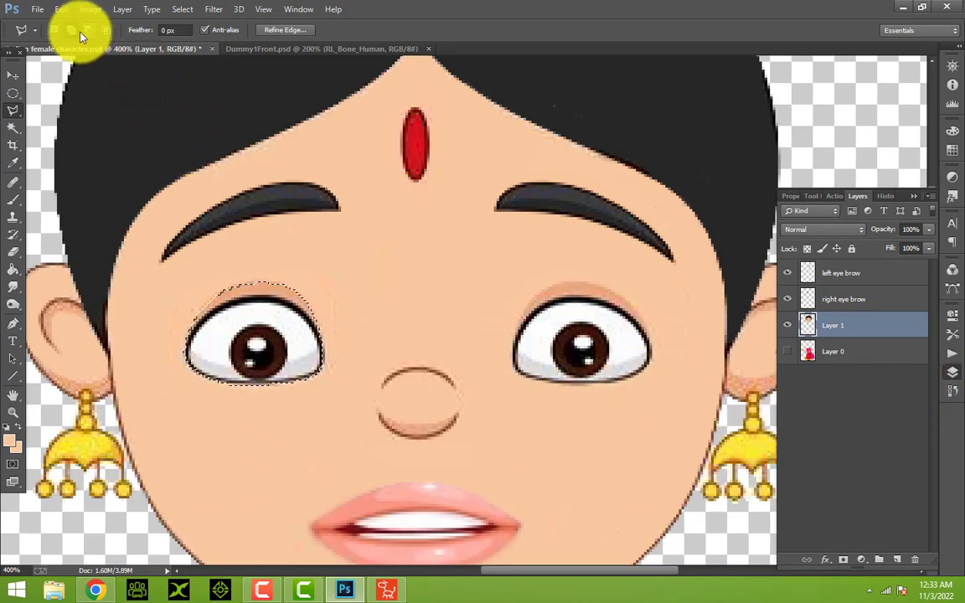
pyautogui.click(71, 10)
pyautogui.click(94, 99)
pyautogui.click(63, 8)
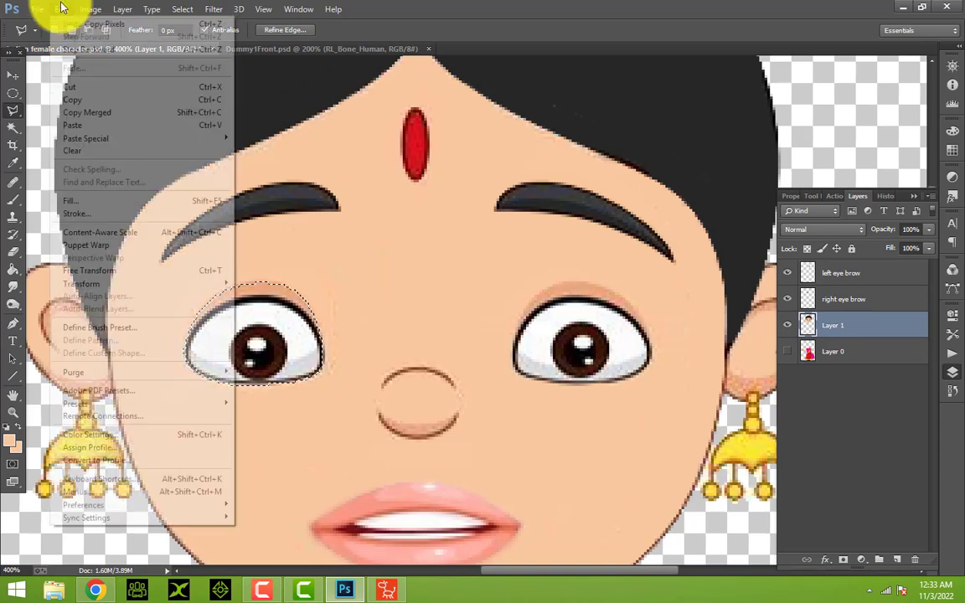
pyautogui.click(133, 125)
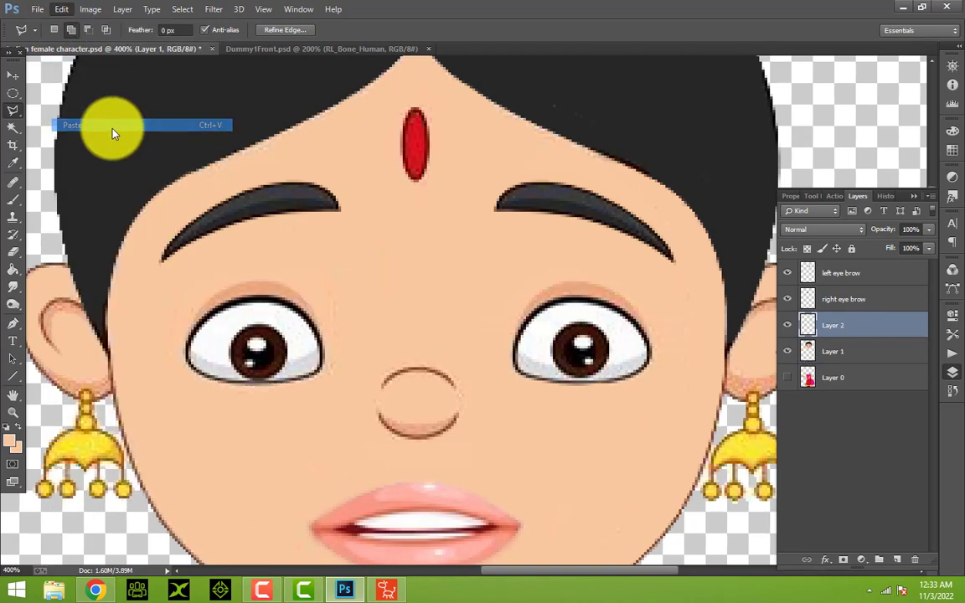
# Step: Rename the pasted eye layer as "right eye"
pyautogui.click(13, 80)
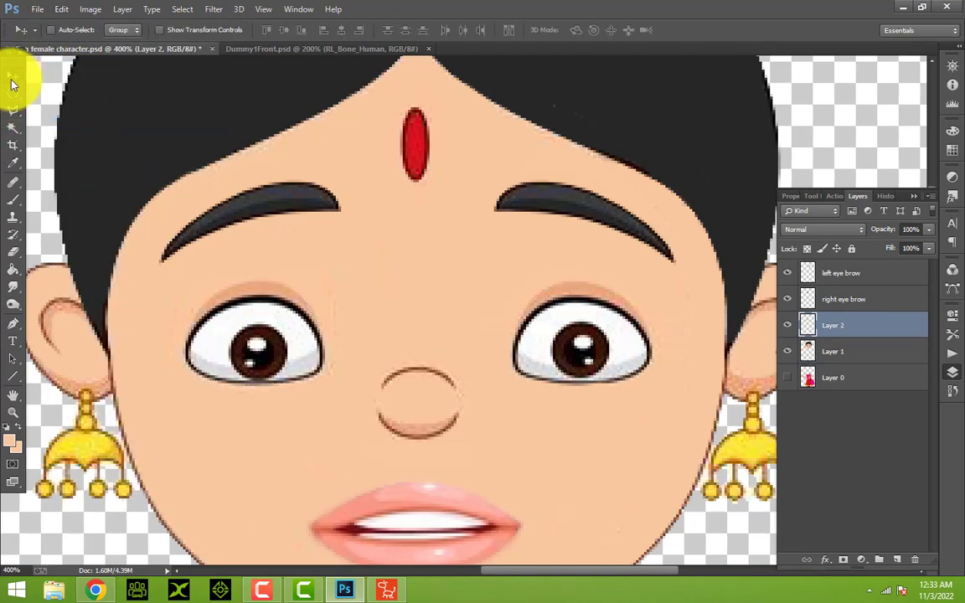
pyautogui.click(832, 331)
pyautogui.write('right e')
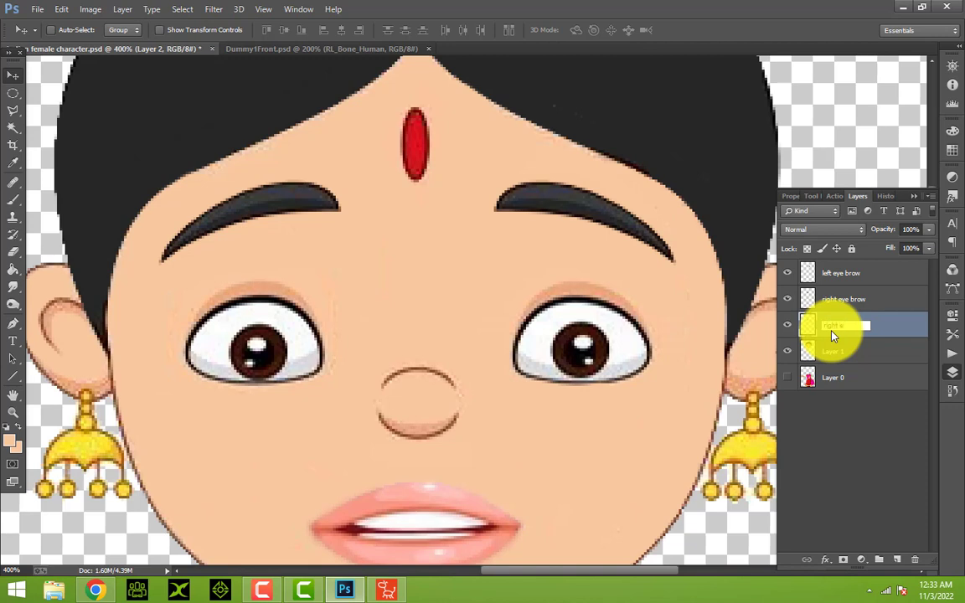
pyautogui.write('ye')
pyautogui.press('Return')
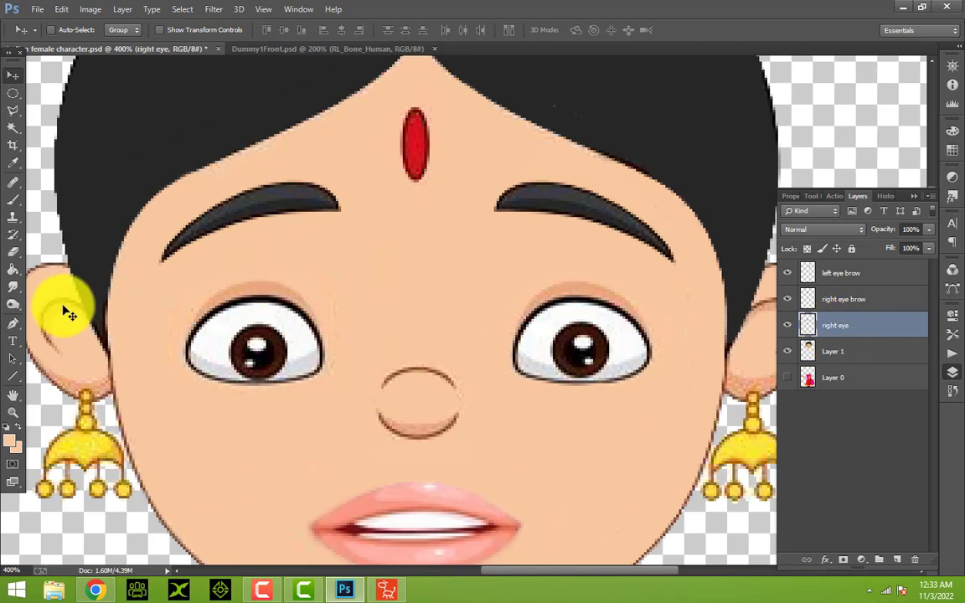
# Step: On Layer 1, paint over the original right eye with the skin-coloured 10 px brush, checking with the right eye layer hidden
pyautogui.click(13, 200)
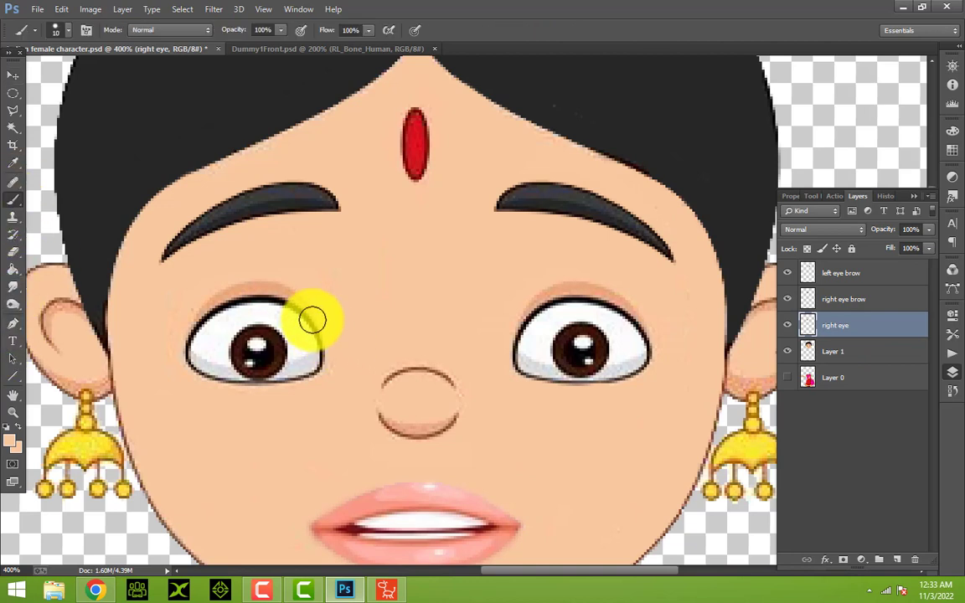
pyautogui.click(832, 351)
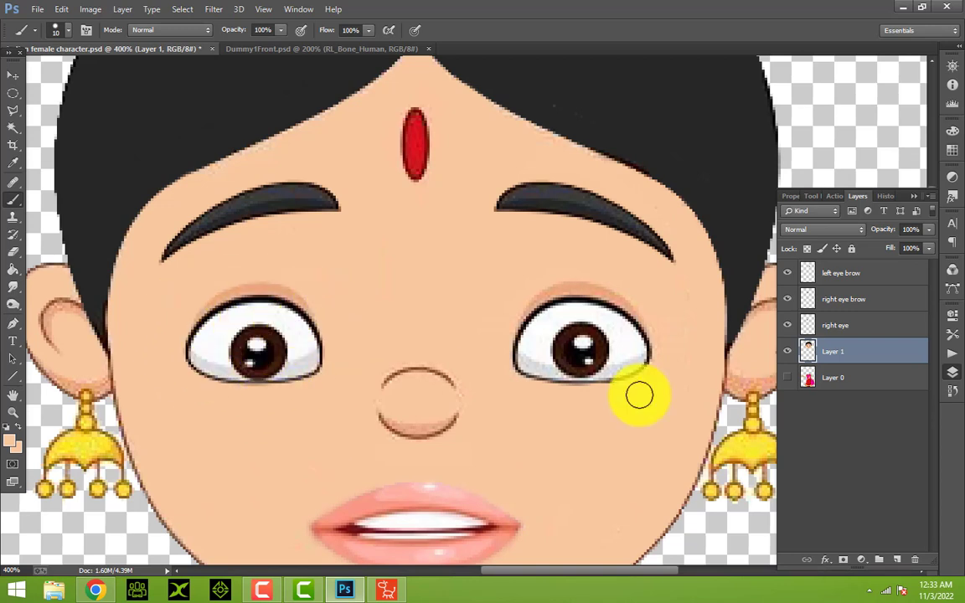
pyautogui.click(796, 306)
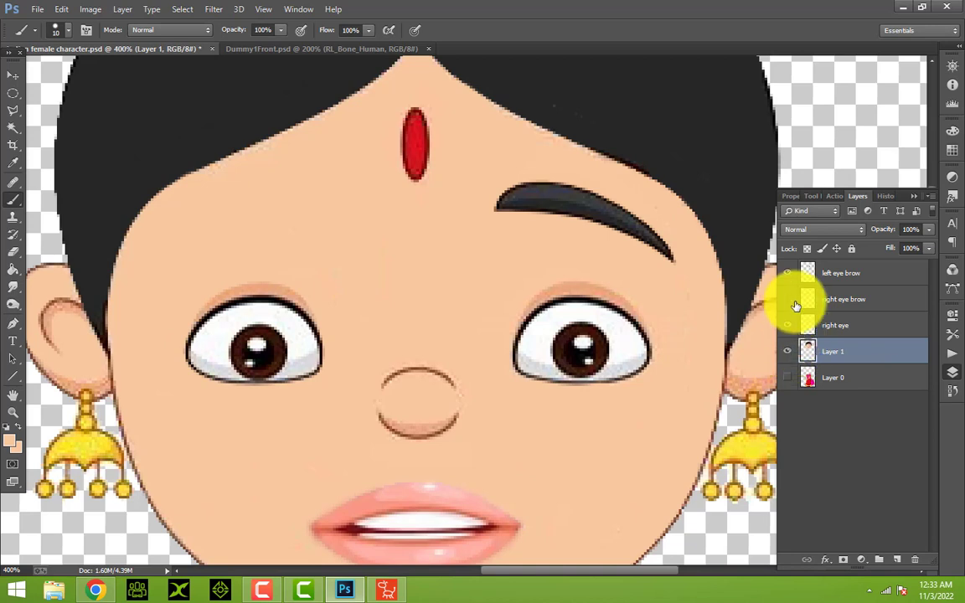
pyautogui.click(796, 306)
pyautogui.click(791, 327)
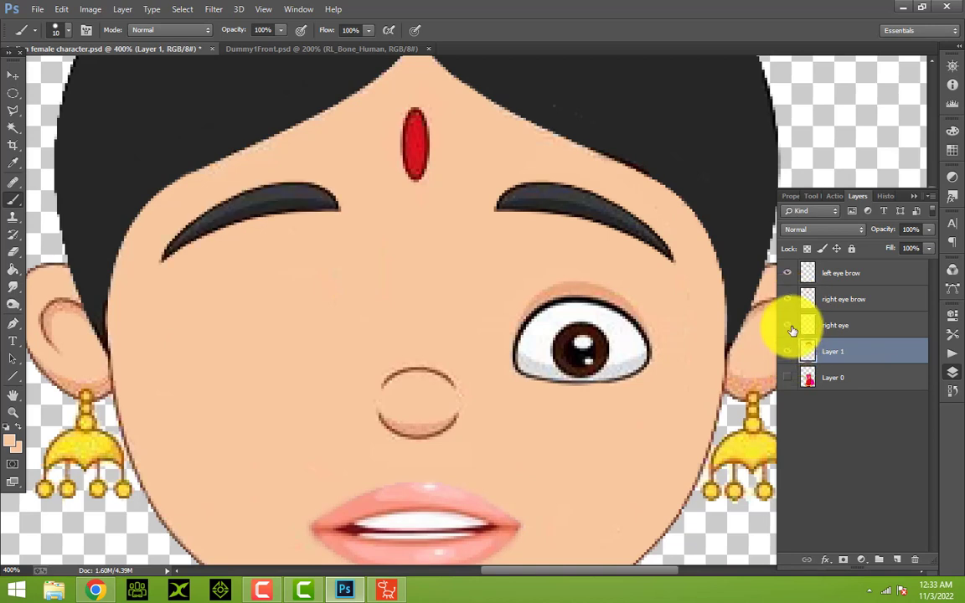
pyautogui.click(792, 327)
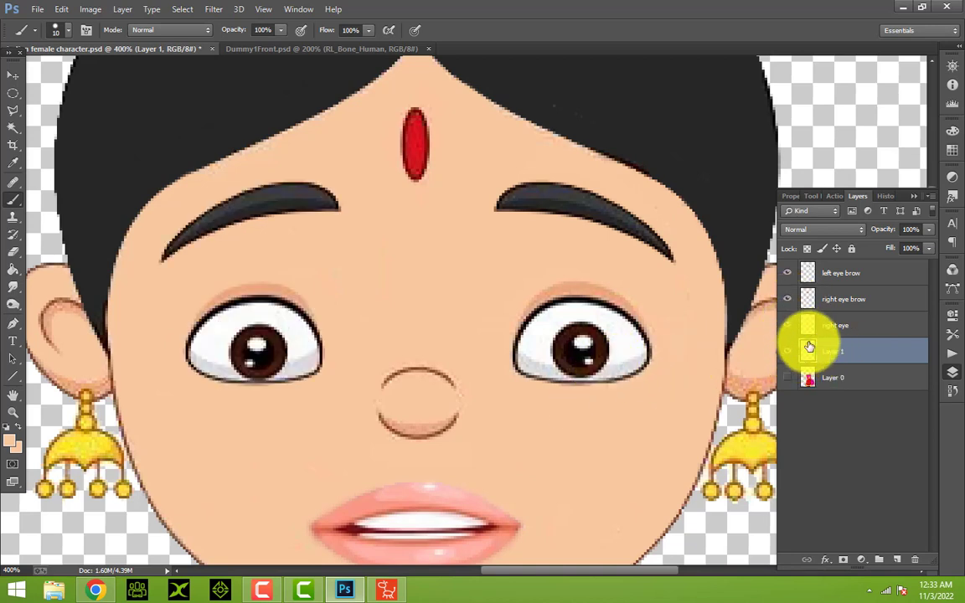
# Step: Duplicate the right eye layer and rename the copy as "left eye"
pyautogui.moveTo(823, 333); pyautogui.dragTo(896, 558)
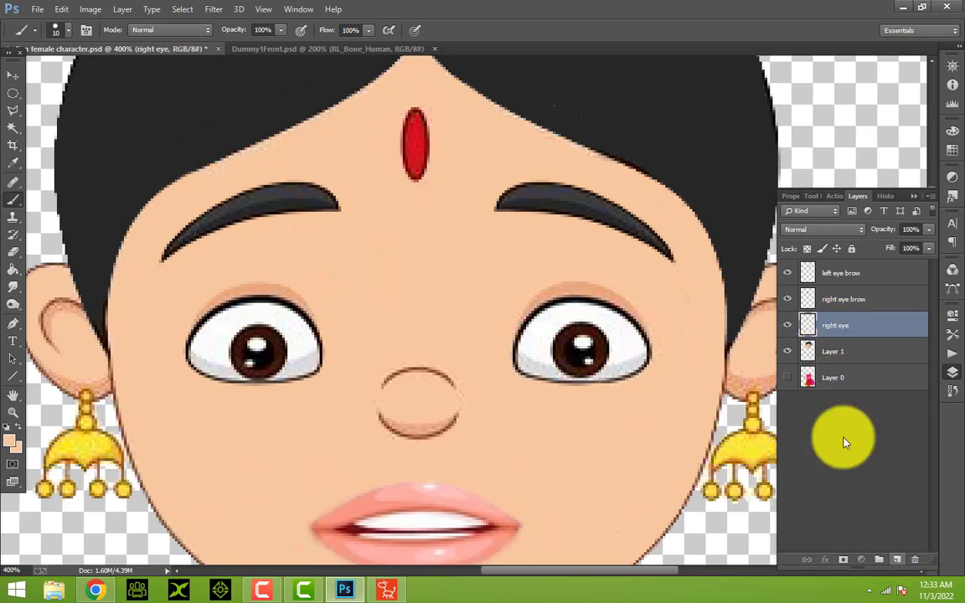
pyautogui.doubleClick(851, 333)
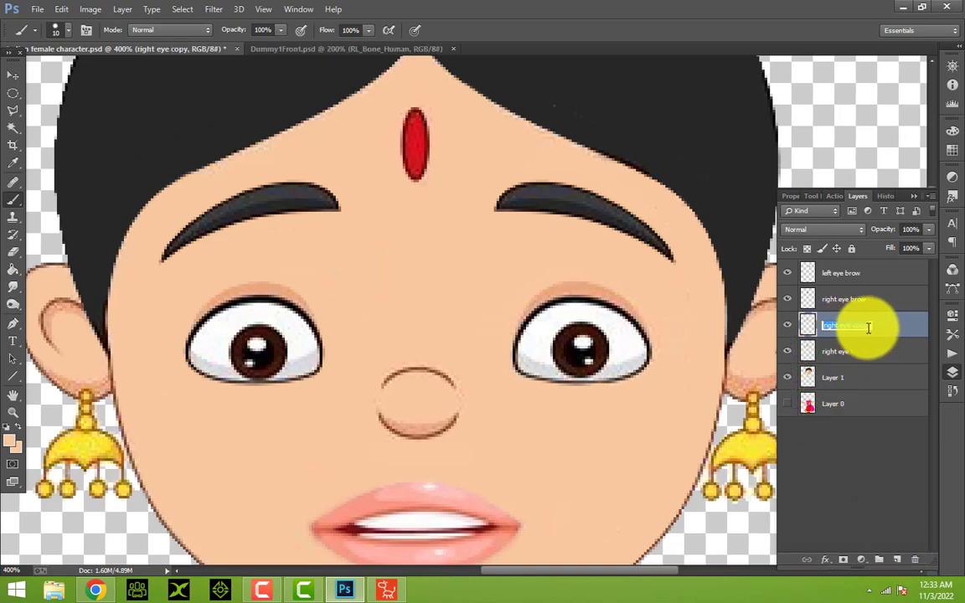
pyautogui.moveTo(851, 323); pyautogui.dragTo(894, 325)
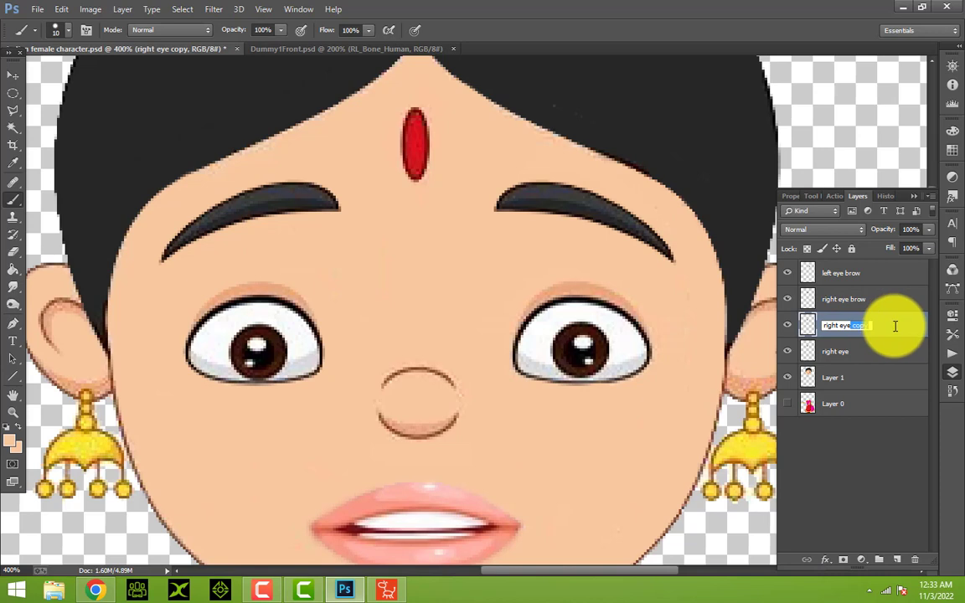
pyautogui.press('BackSpace')
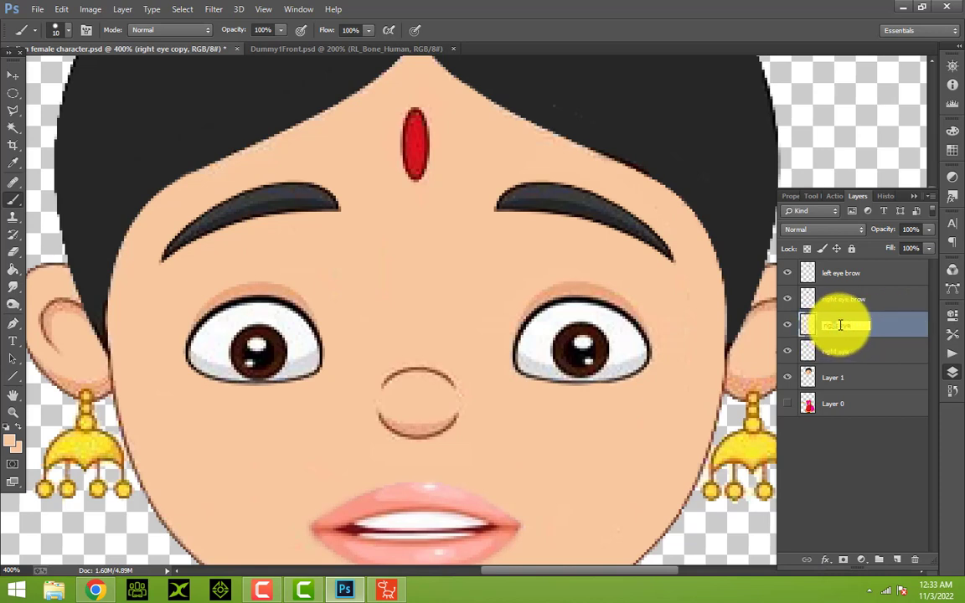
pyautogui.moveTo(840, 324); pyautogui.dragTo(822, 323)
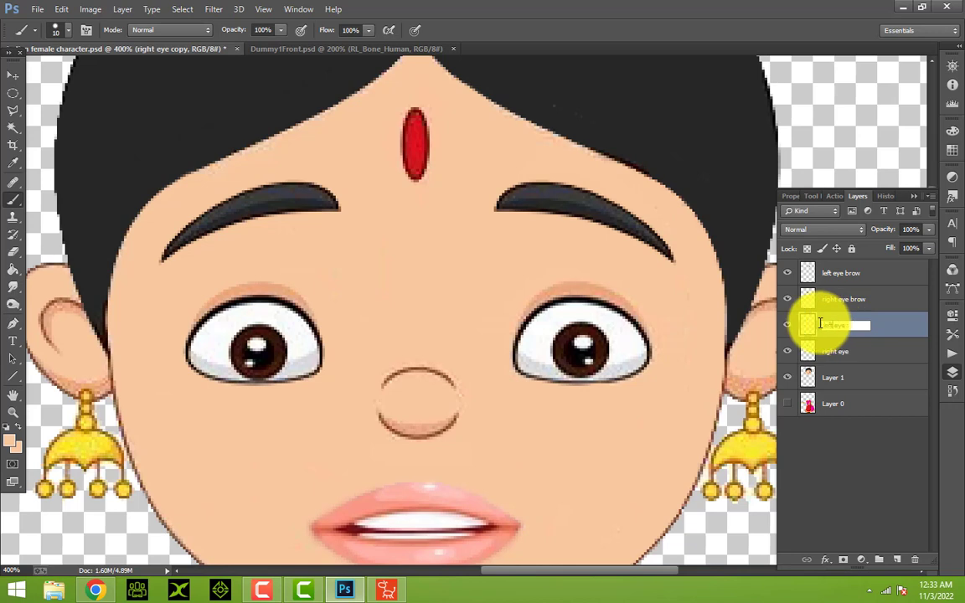
pyautogui.write('left')
pyautogui.press('Return')
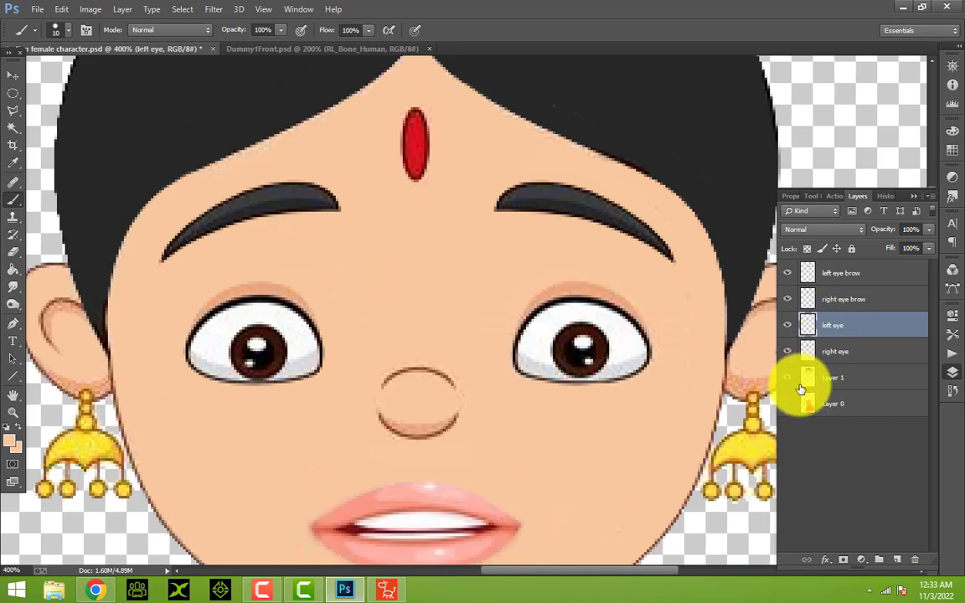
# Step: Flip the left eye layer horizontally, position it over the character's original left eye, and apply the transform
pyautogui.click(16, 74)
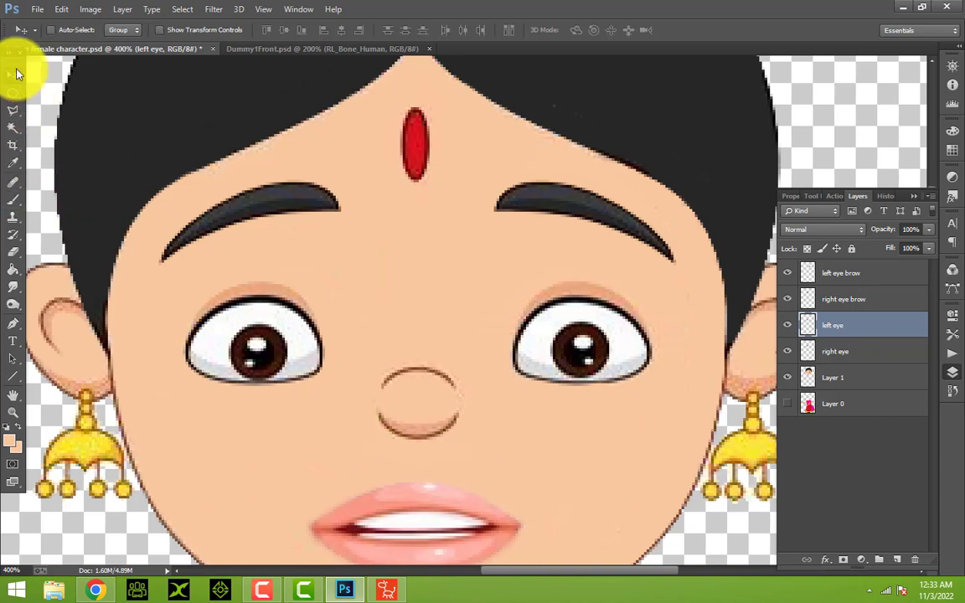
pyautogui.hotkey('ctrl', 't')
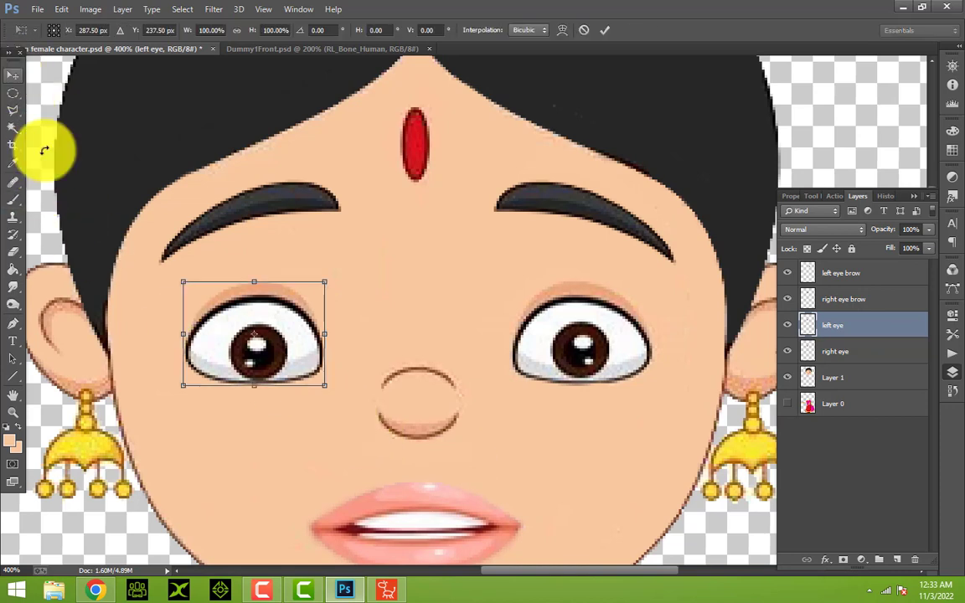
pyautogui.rightClick(302, 353)
pyautogui.click(349, 551)
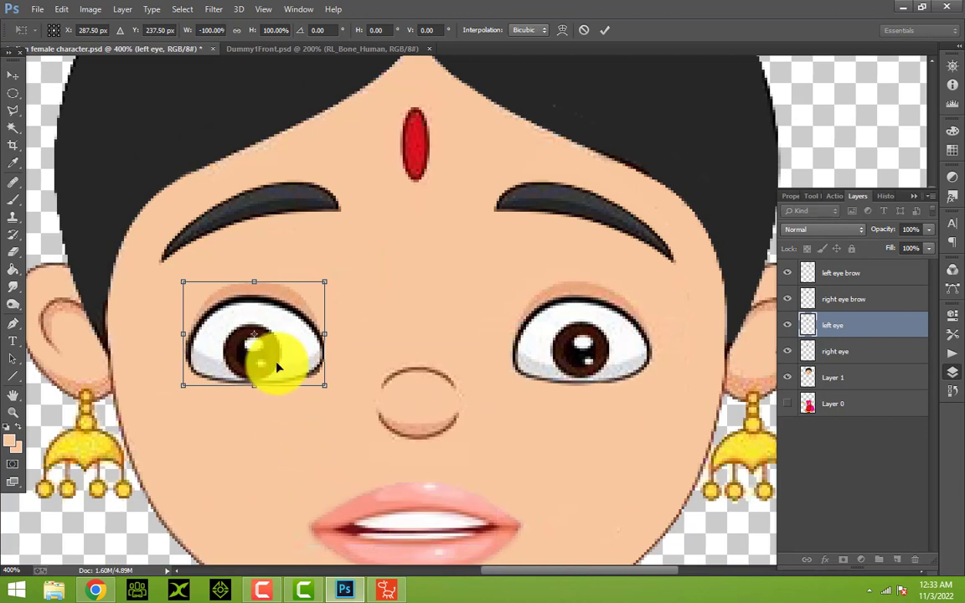
pyautogui.moveTo(269, 366); pyautogui.dragTo(596, 362)
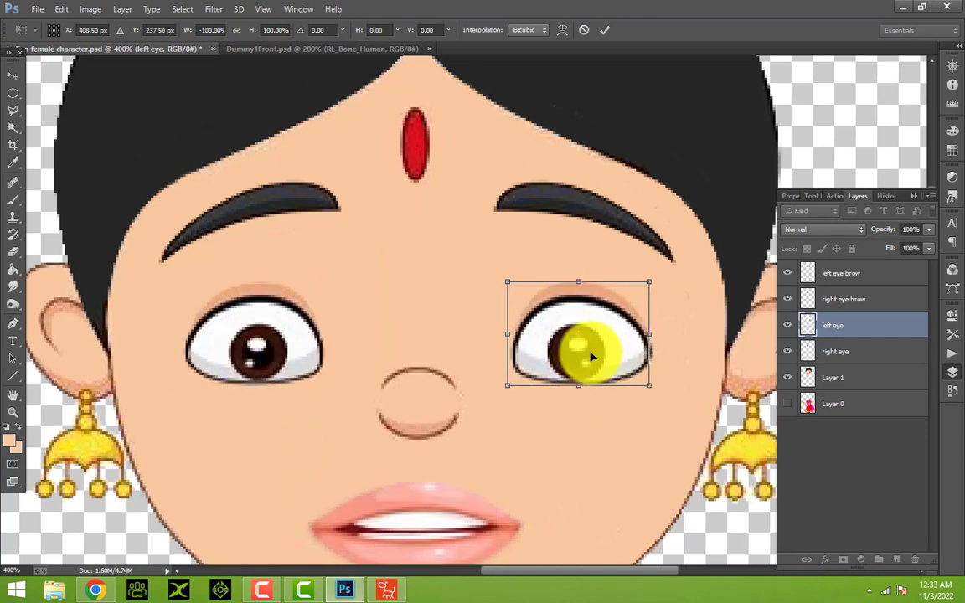
pyautogui.press('Right')
pyautogui.press('Right')
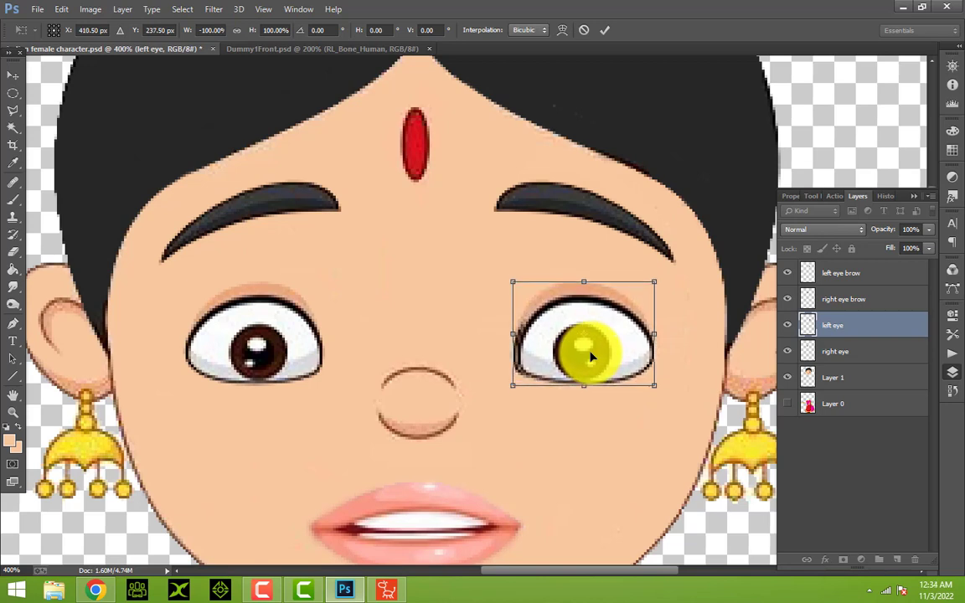
pyautogui.click(14, 74)
pyautogui.click(414, 225)
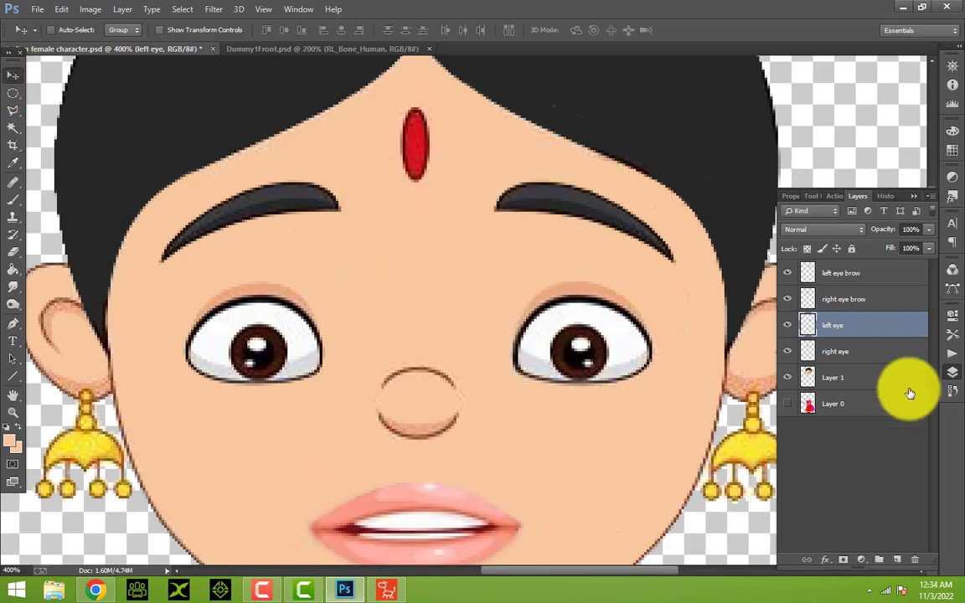
# Step: On Layer 1, paint over the original left eye's edges with the skin-coloured 10 px brush
pyautogui.click(879, 381)
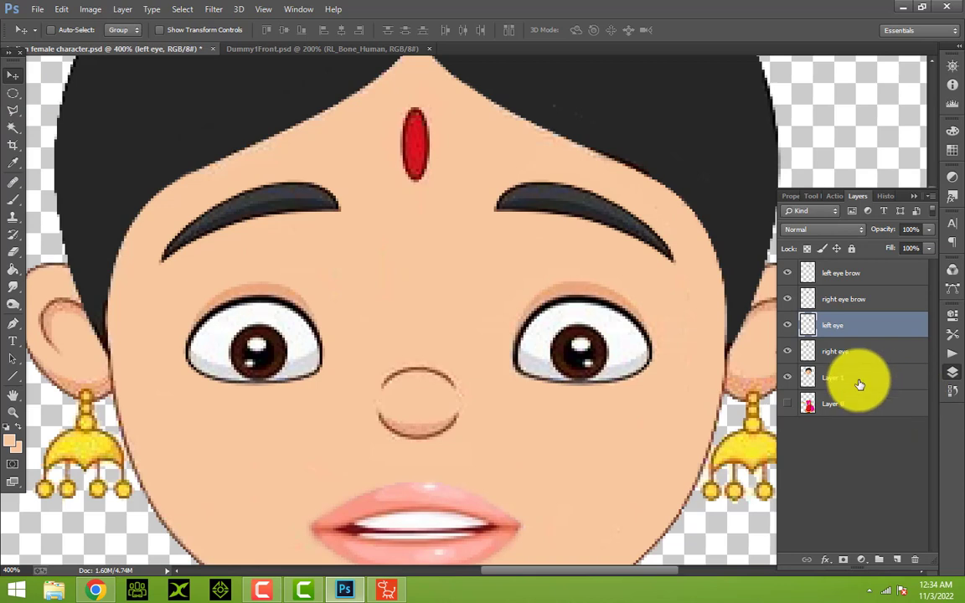
pyautogui.click(10, 199)
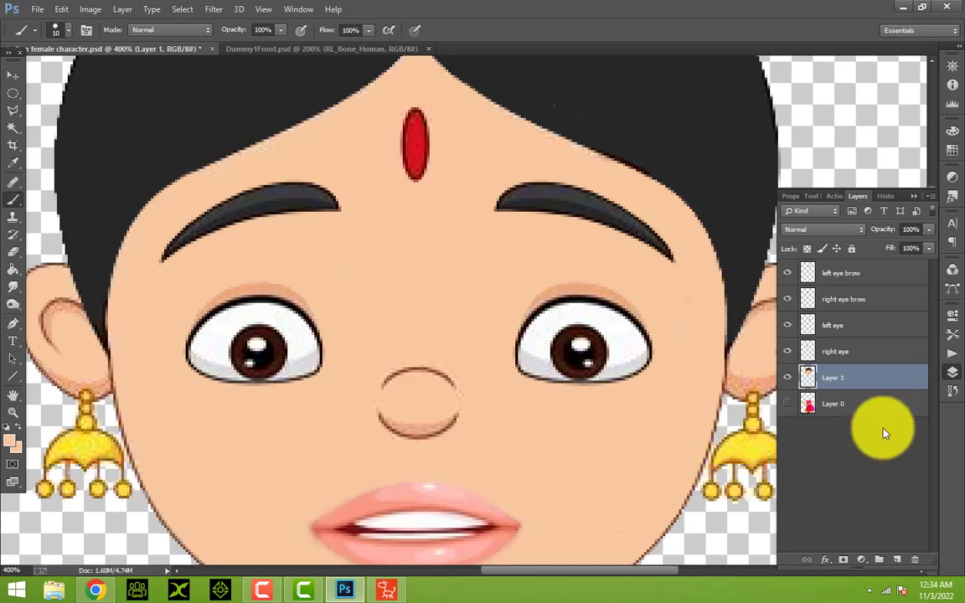
# Step: Outline the nose with the Polygonal Lasso, and copy and paste it onto a new layer named "nose"
pyautogui.click(13, 111)
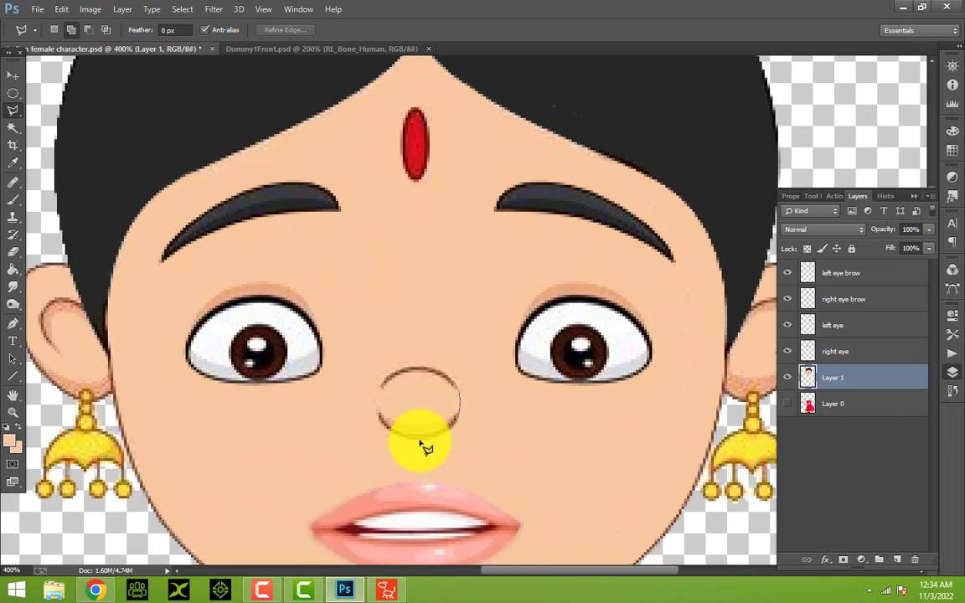
pyautogui.click(384, 394)
pyautogui.click(62, 9)
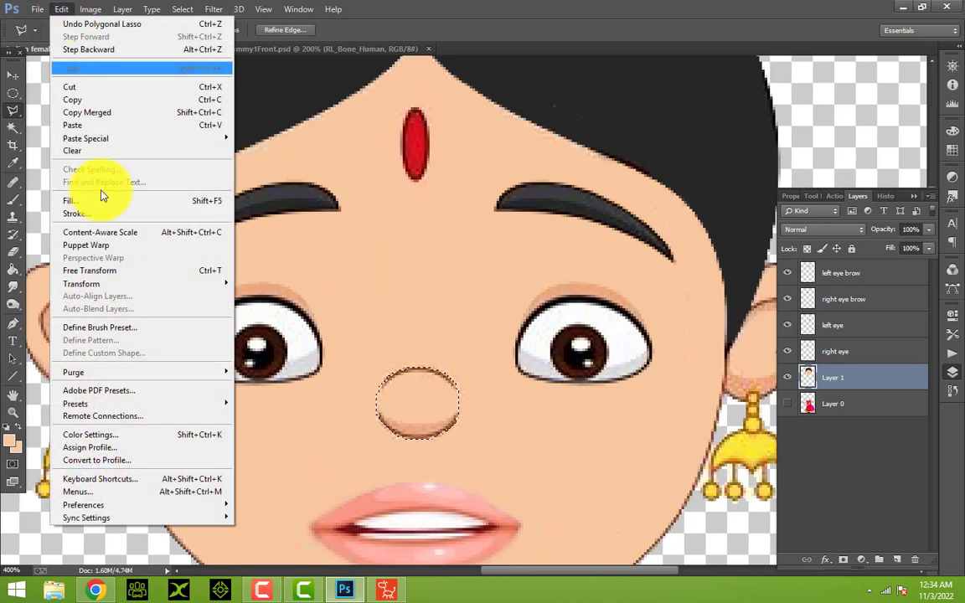
pyautogui.click(84, 99)
pyautogui.click(61, 10)
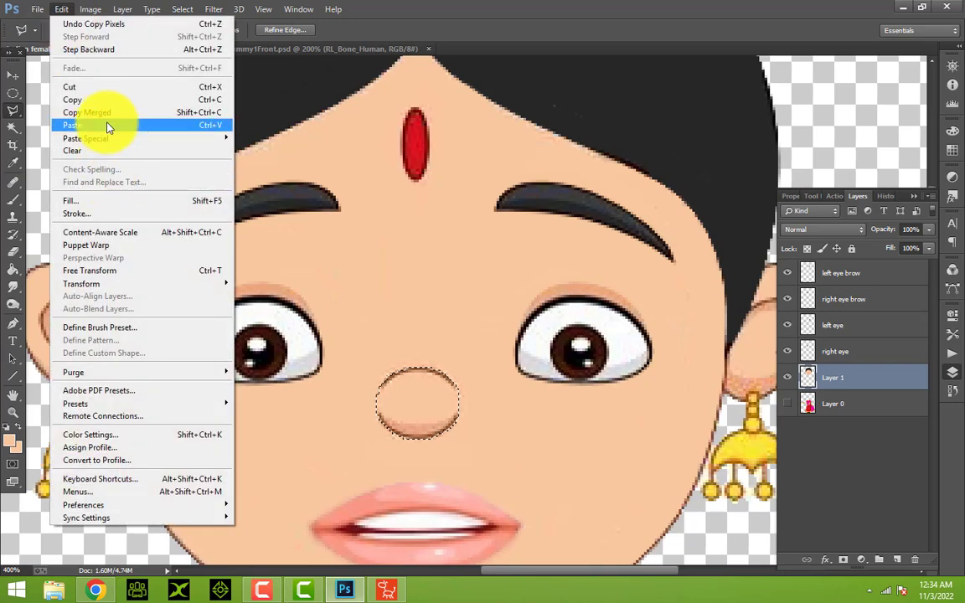
pyautogui.click(107, 125)
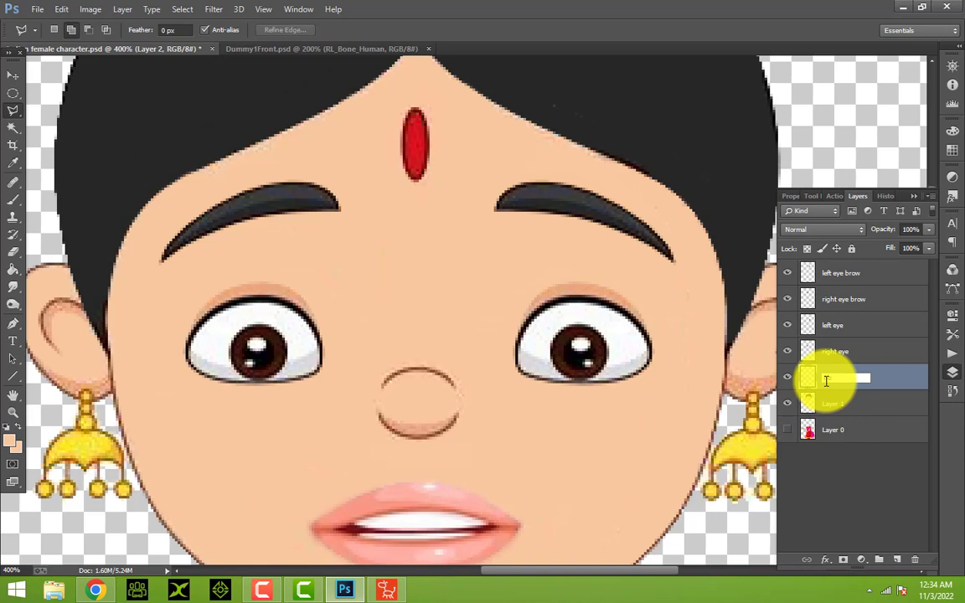
pyautogui.press('Return')
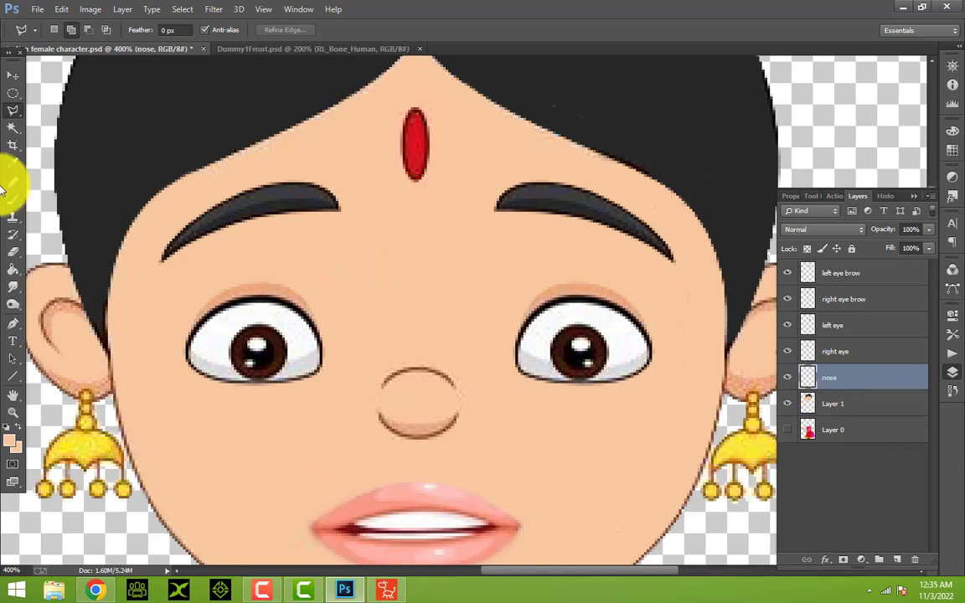
# Step: On Layer 1, paint over the original nose outline with the skin-coloured 10 px brush
pyautogui.click(16, 76)
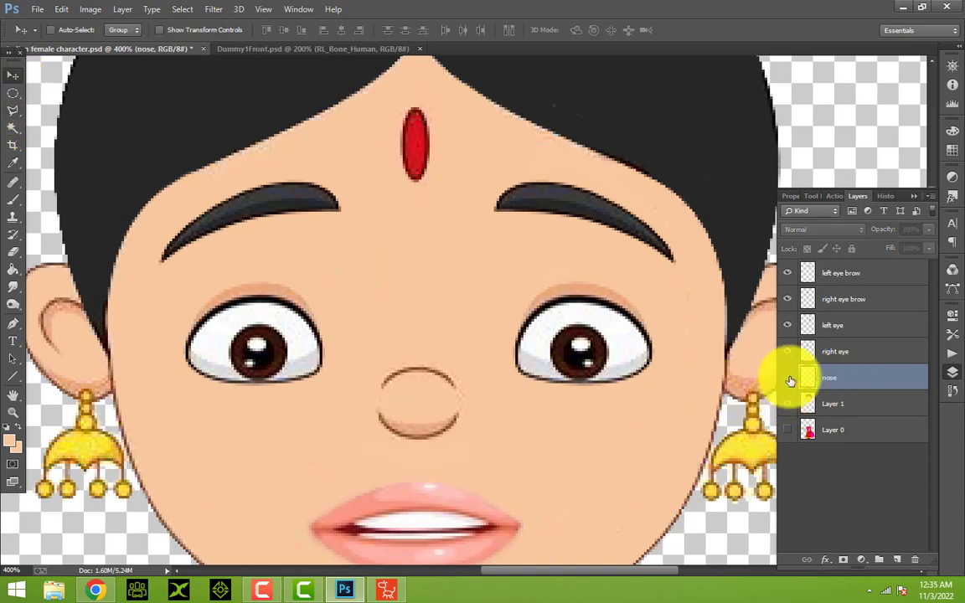
pyautogui.click(826, 405)
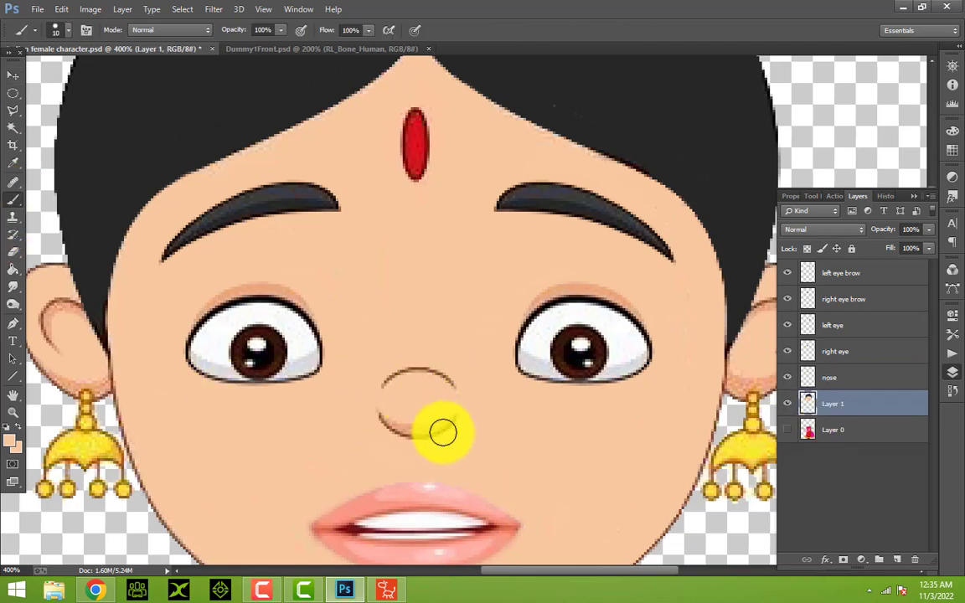
# Step: Outline the lips on Layer 1 with the Polygonal Lasso, and copy and paste them onto a new layer
pyautogui.scroll(-3, 406, 406)
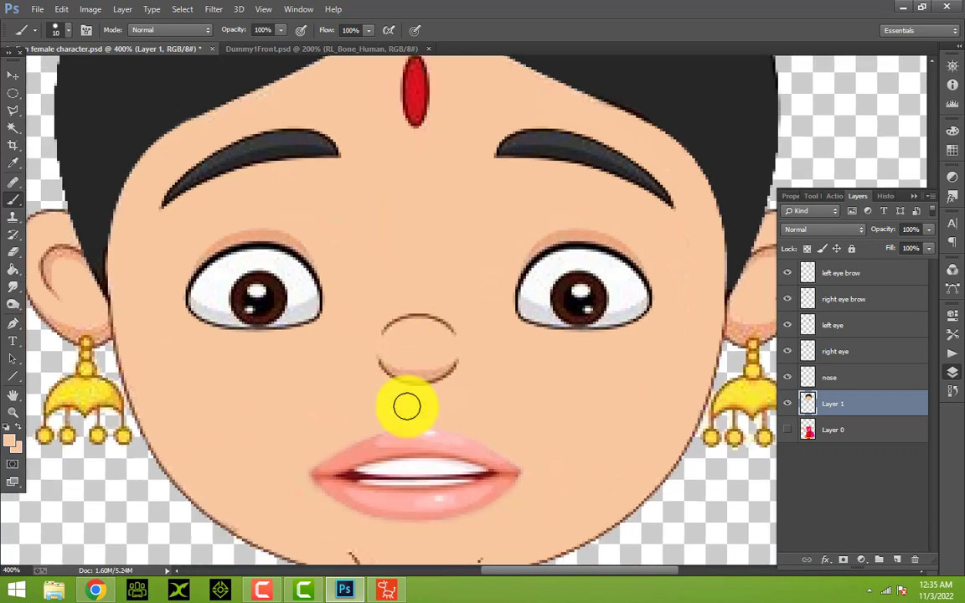
pyautogui.click(12, 111)
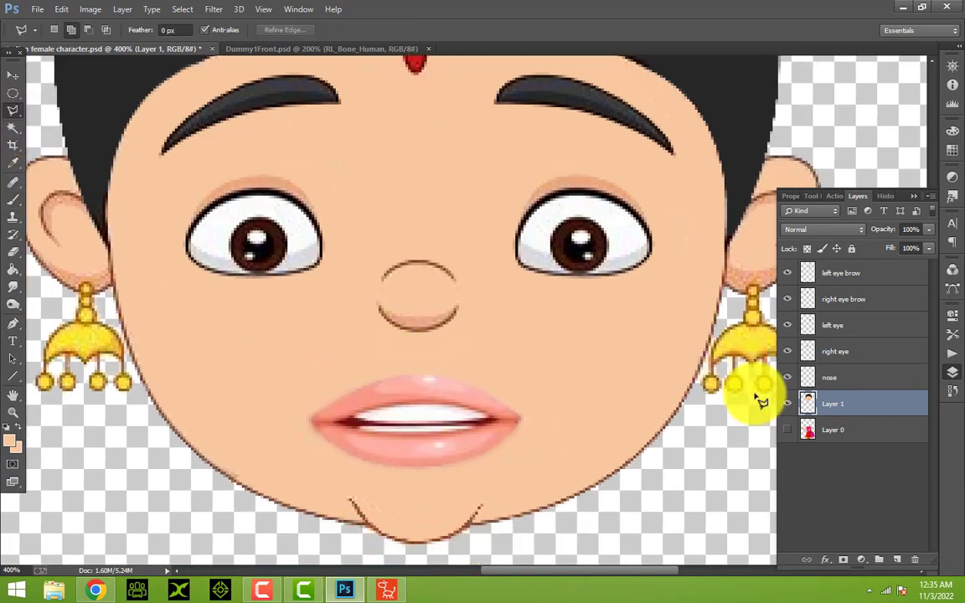
pyautogui.click(311, 416)
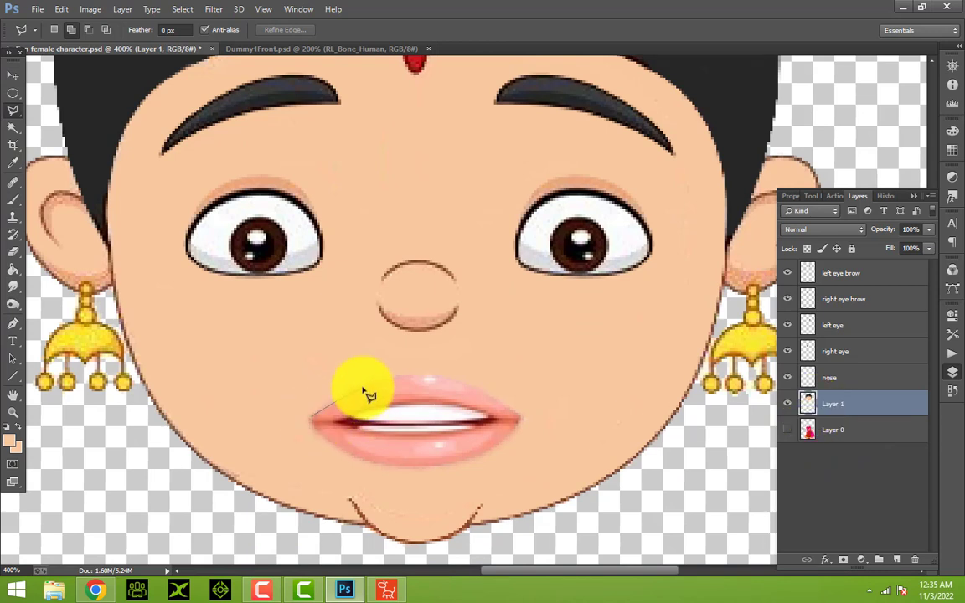
pyautogui.click(408, 380)
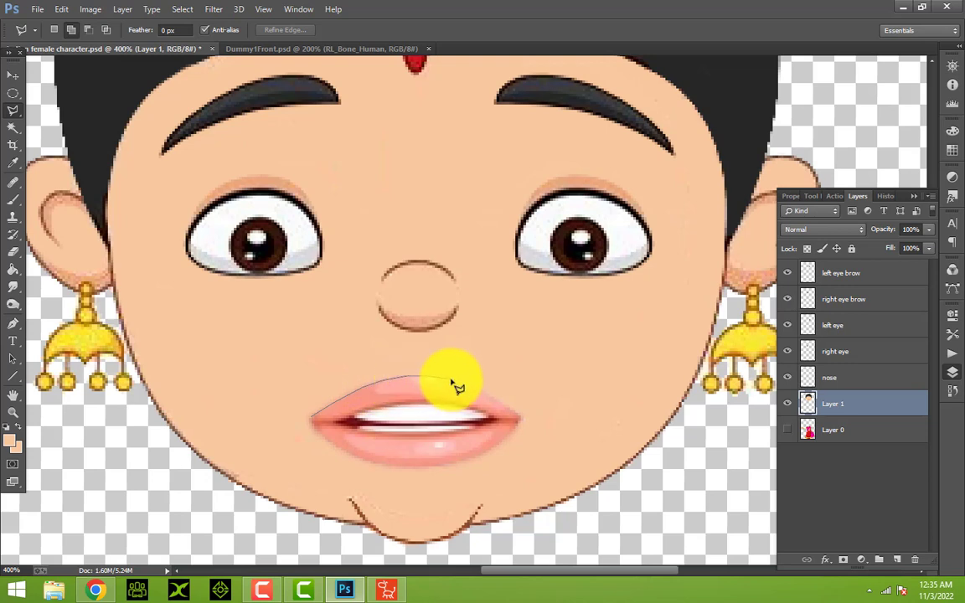
pyautogui.click(494, 398)
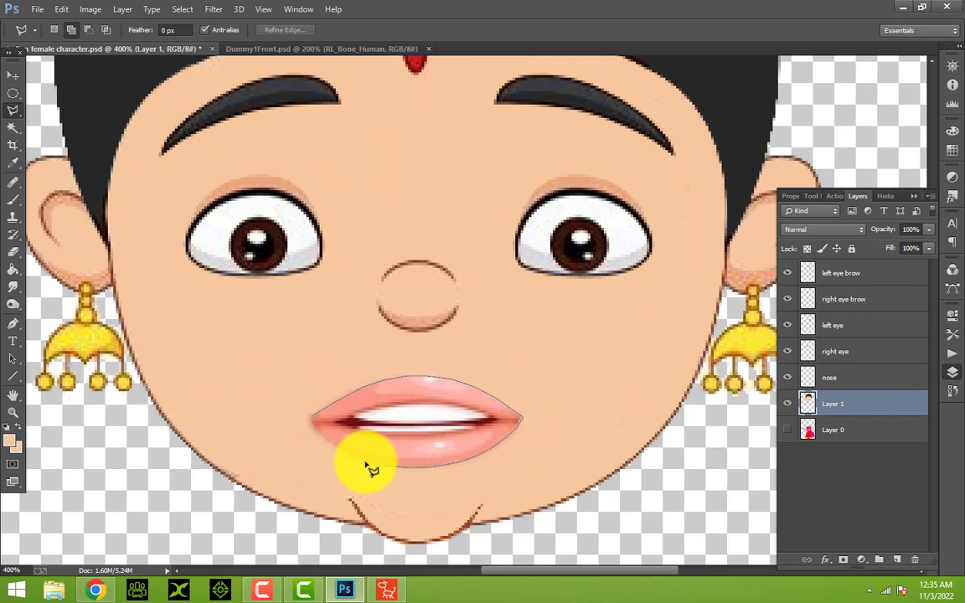
pyautogui.click(314, 419)
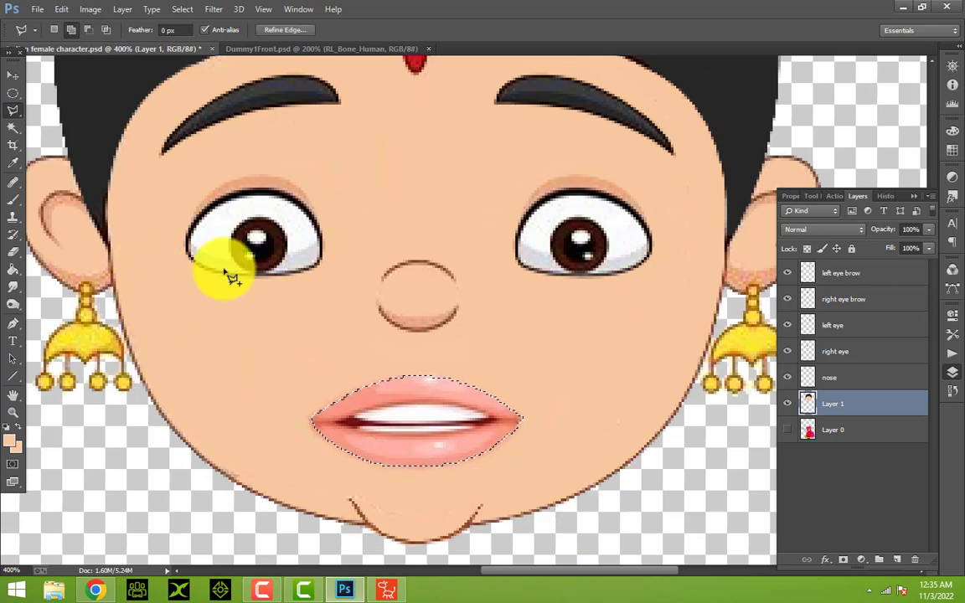
pyautogui.click(48, 10)
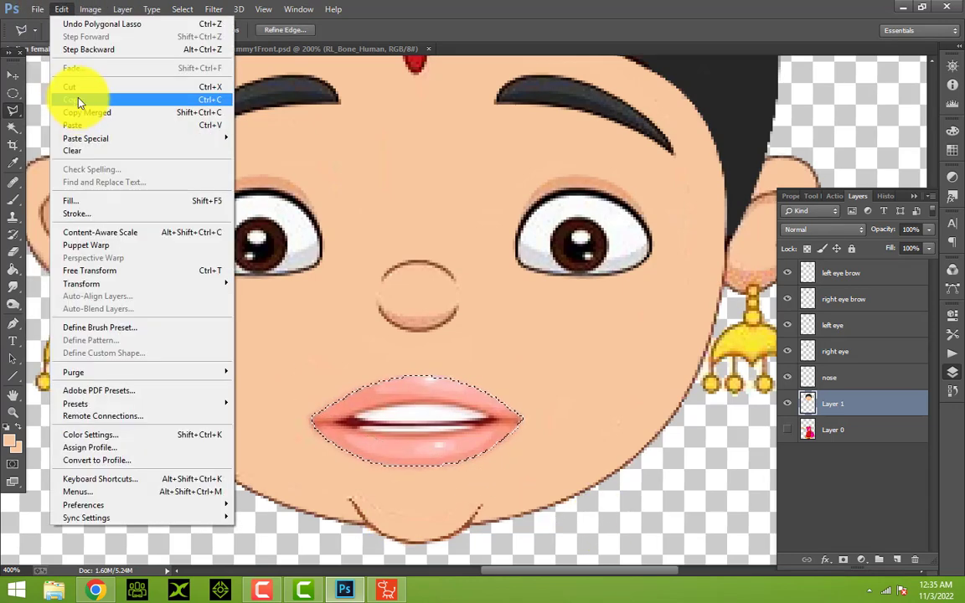
pyautogui.click(59, 11)
pyautogui.click(59, 12)
pyautogui.click(92, 127)
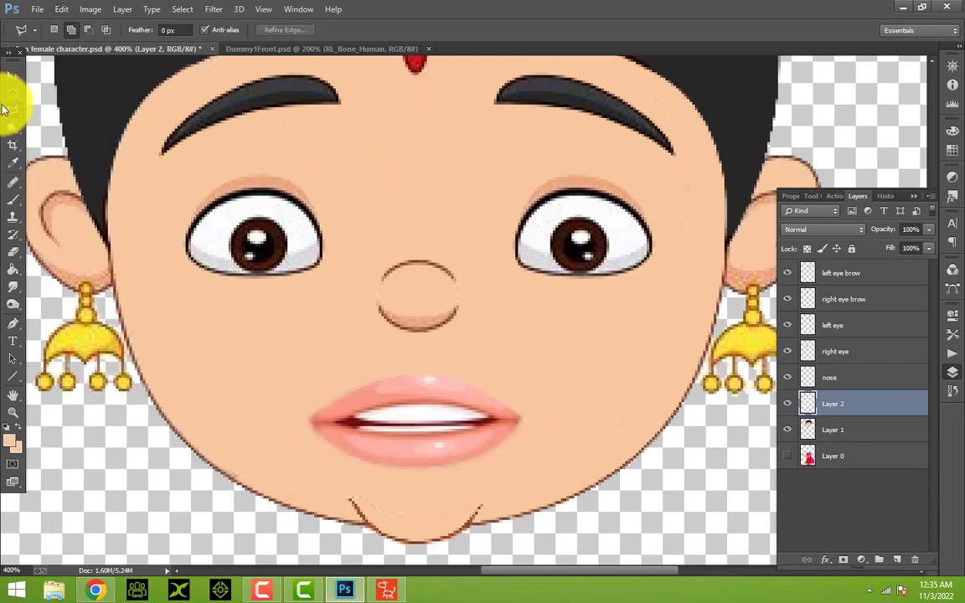
# Step: On Layer 1, paint over the edges of the original lips with the skin-coloured 10 px brush
pyautogui.click(13, 75)
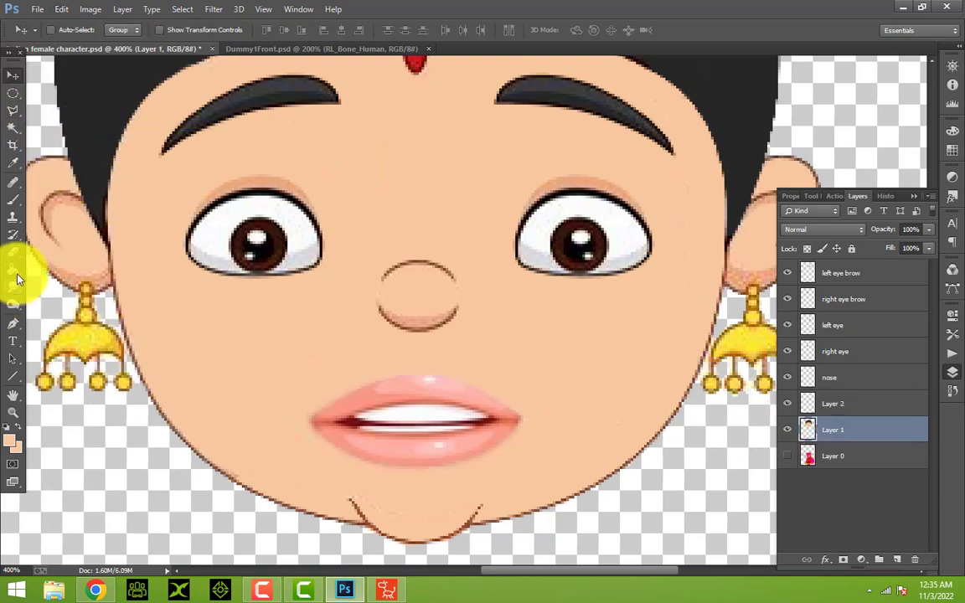
pyautogui.click(12, 200)
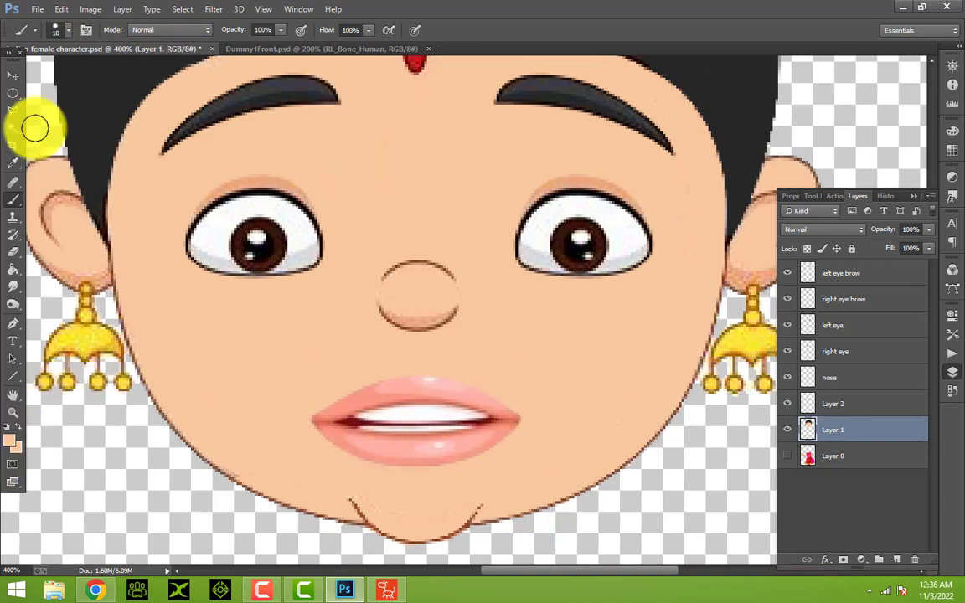
pyautogui.click(13, 76)
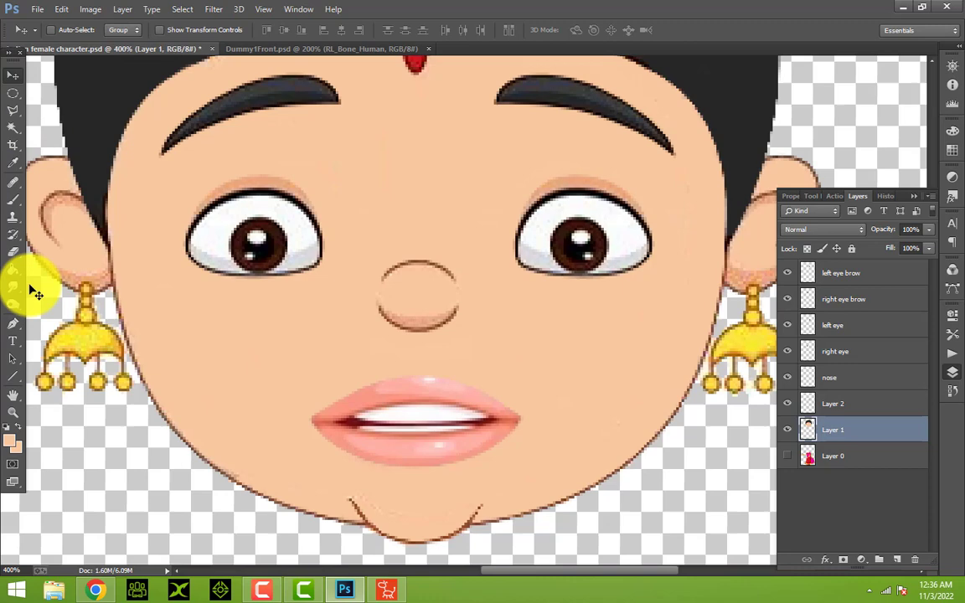
# Step: Select the character's left ear and its earring on Layer 1 with the Polygonal Lasso, following the edge of the face
pyautogui.click(12, 413)
pyautogui.click(12, 396)
pyautogui.moveTo(384, 316); pyautogui.dragTo(156, 277)
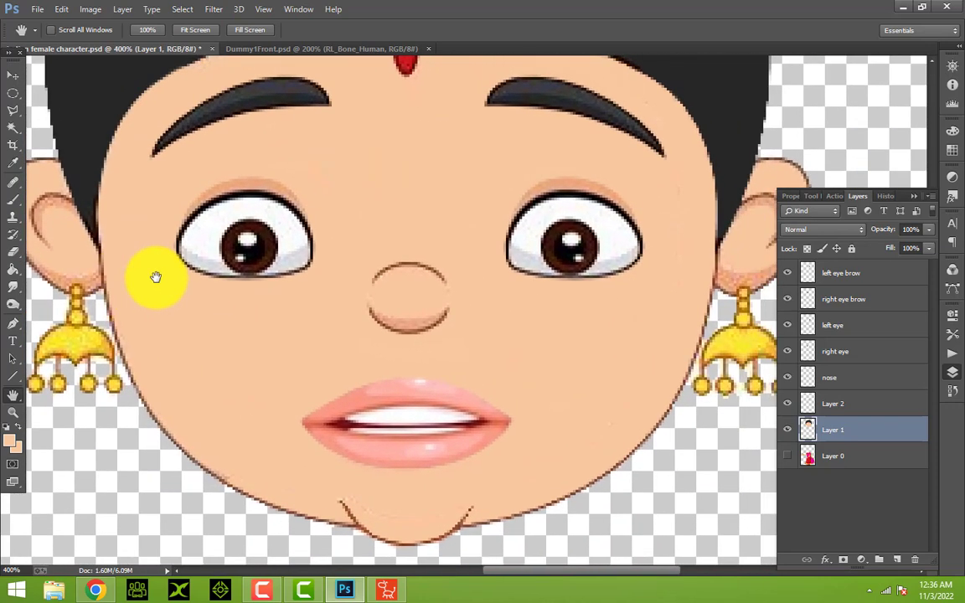
pyautogui.hscroll(5, 317, 279)
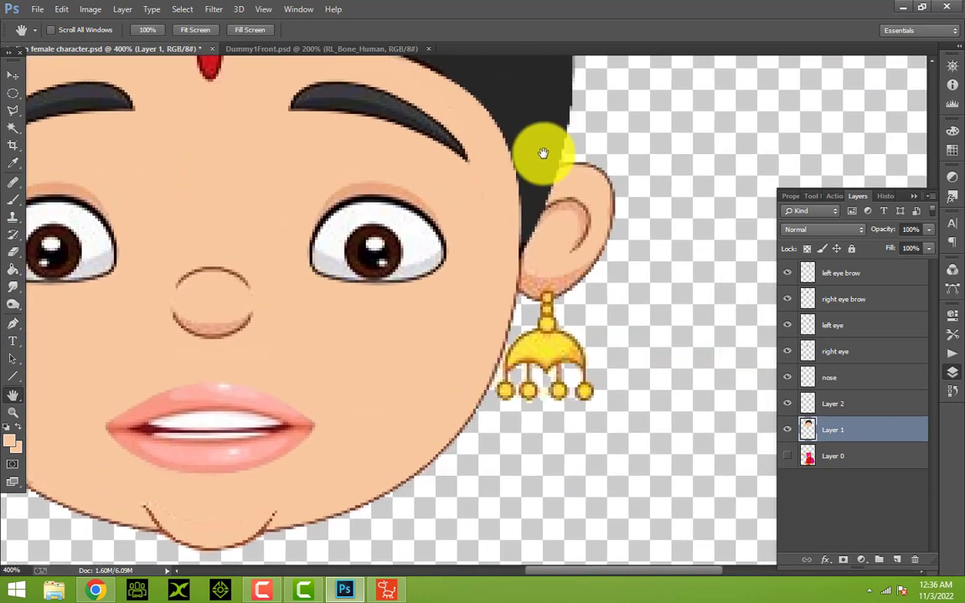
pyautogui.click(13, 109)
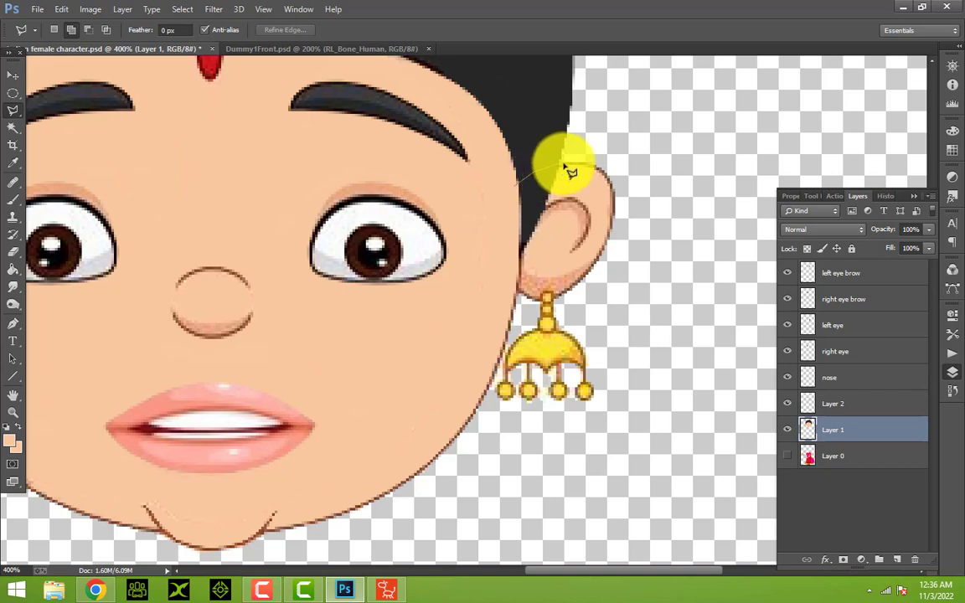
pyautogui.click(630, 151)
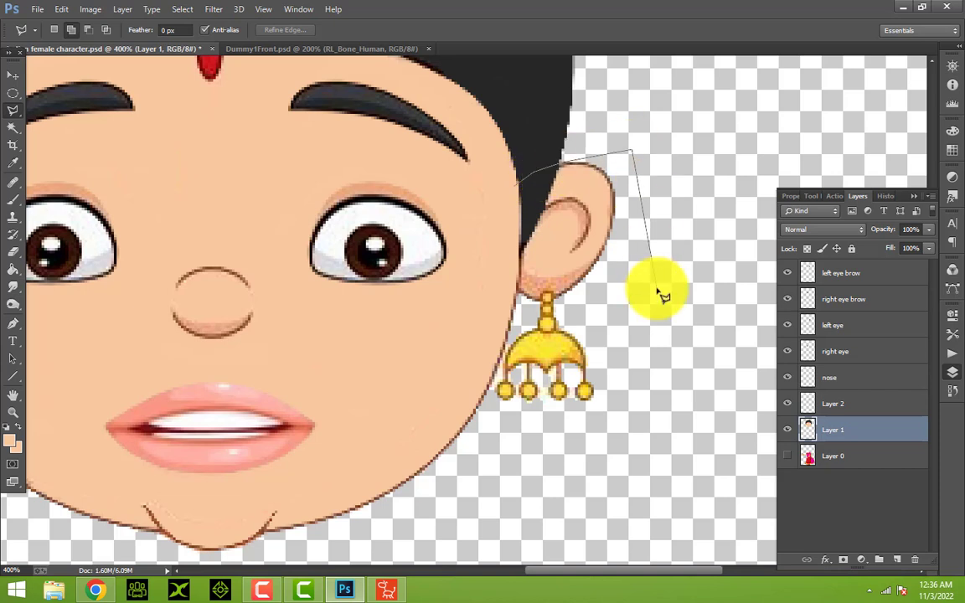
pyautogui.click(655, 285)
pyautogui.click(616, 428)
pyautogui.click(495, 425)
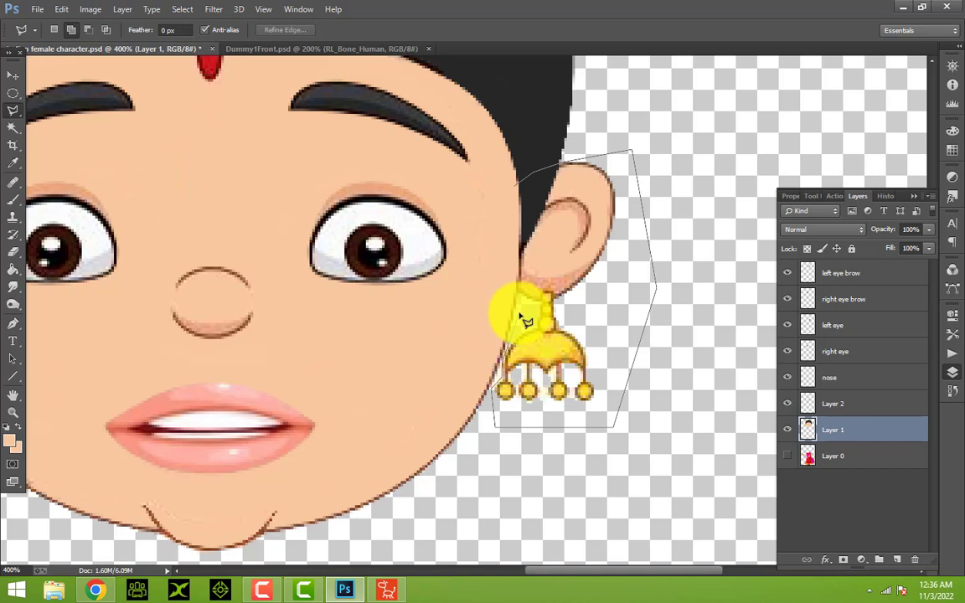
pyautogui.click(503, 275)
pyautogui.click(498, 256)
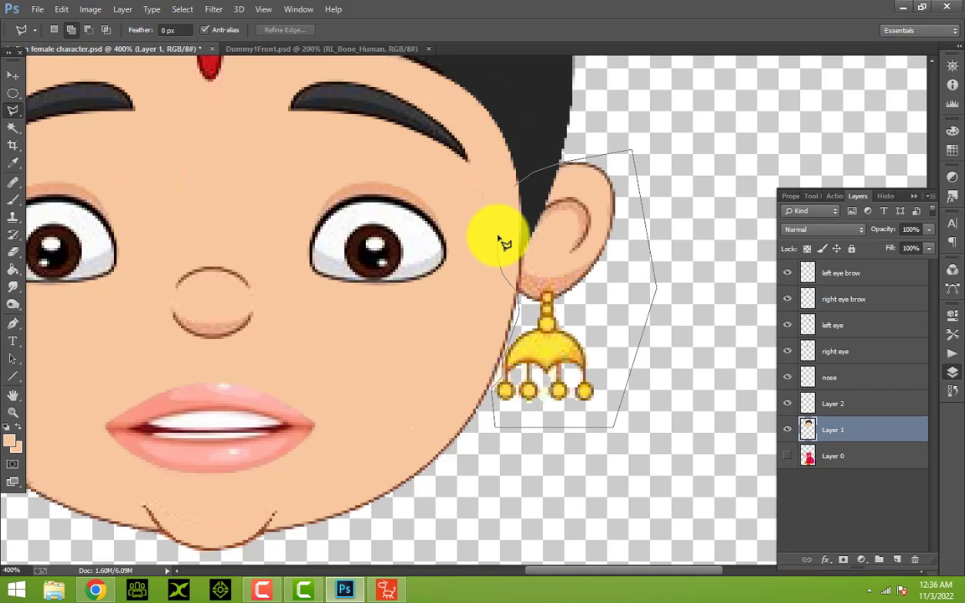
pyautogui.click(518, 184)
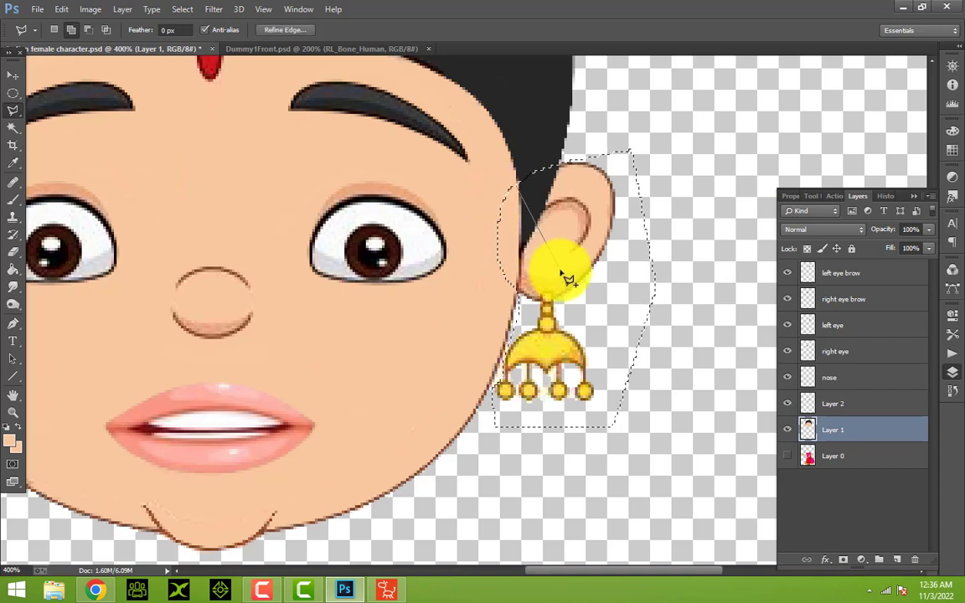
# Step: Copy the selected left ear with its earring and paste it onto a new layer
pyautogui.click(61, 9)
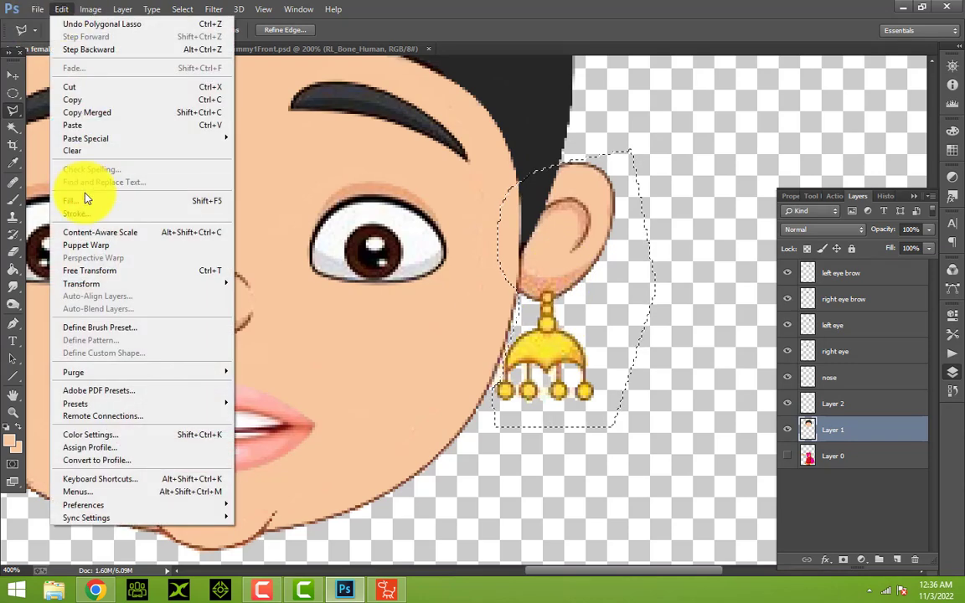
pyautogui.click(94, 98)
pyautogui.click(61, 9)
pyautogui.click(84, 125)
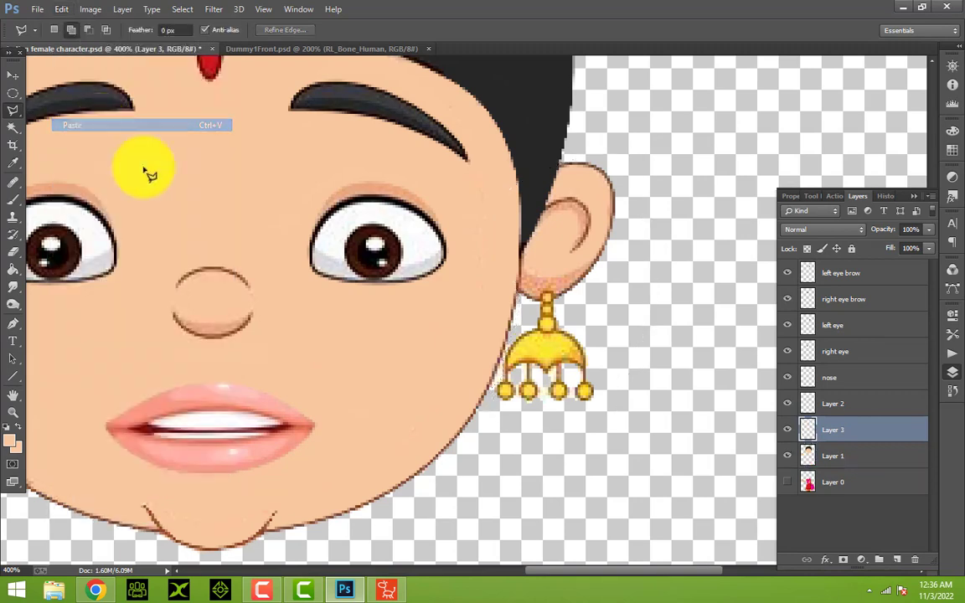
# Step: Move the pasted left ear clear of the head and paint over its hair and face outline with the skin-coloured 10 px brush
pyautogui.click(12, 74)
pyautogui.moveTo(587, 259); pyautogui.dragTo(692, 295)
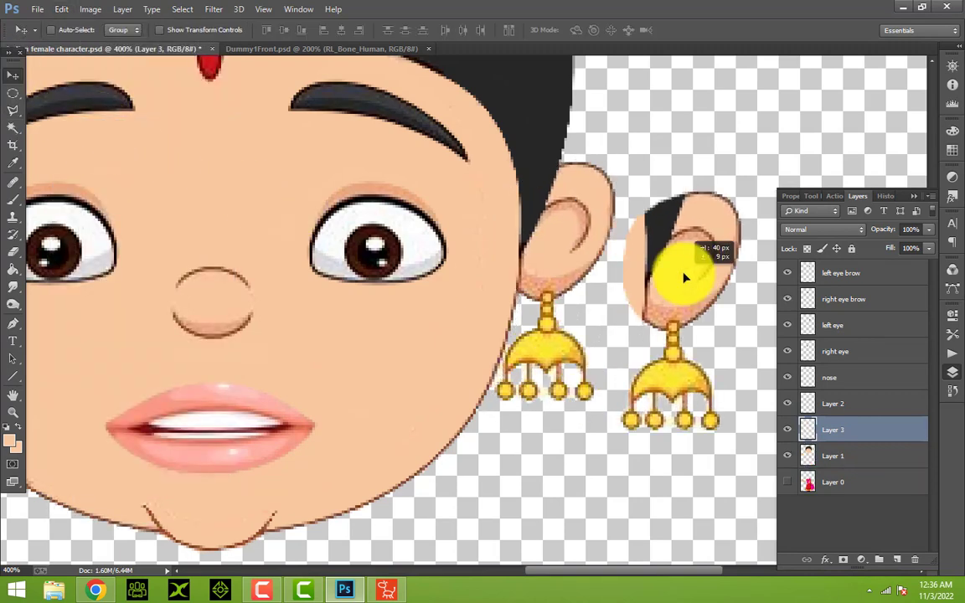
pyautogui.click(12, 411)
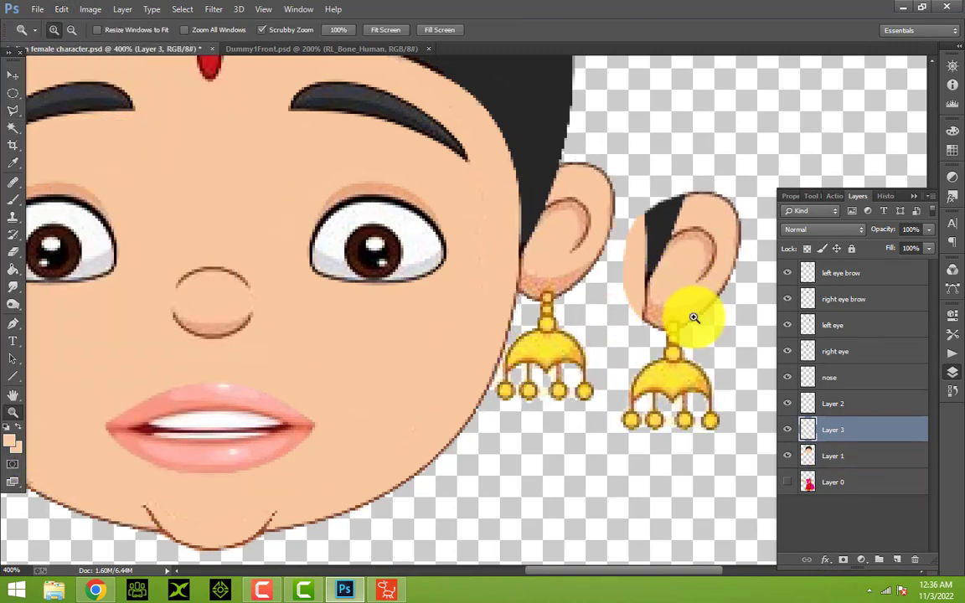
pyautogui.click(746, 267)
pyautogui.click(746, 267)
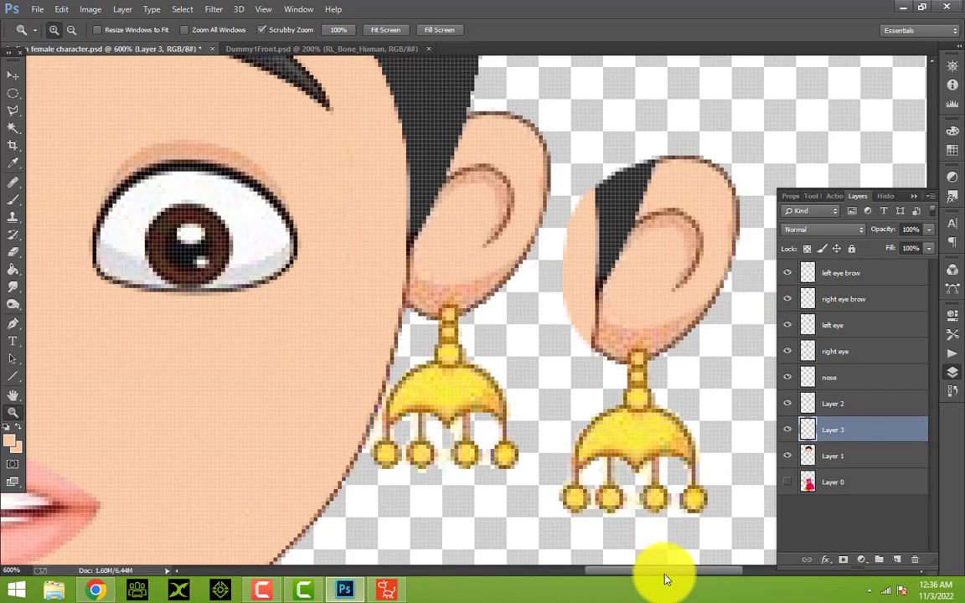
pyautogui.moveTo(668, 570); pyautogui.dragTo(685, 571)
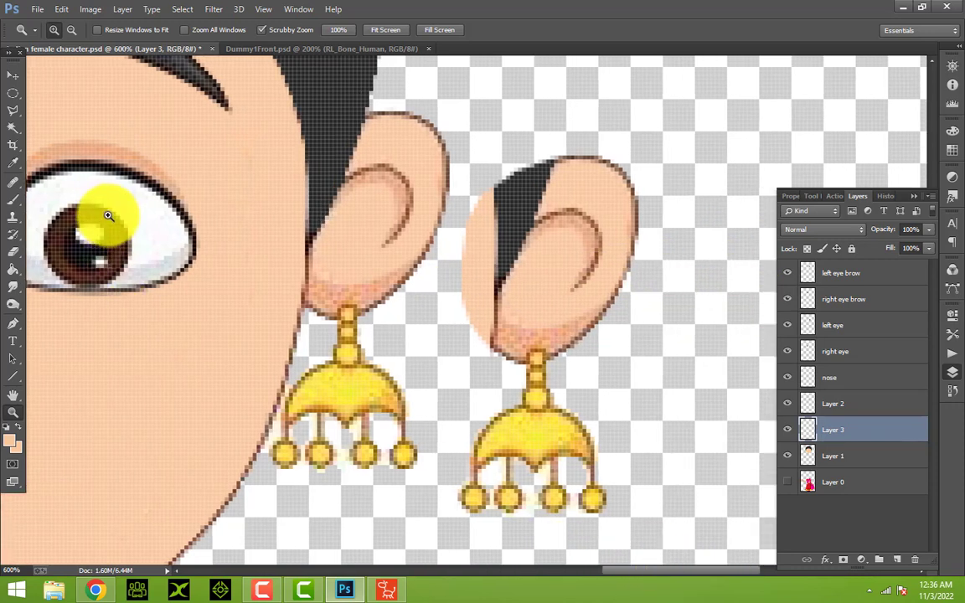
pyautogui.click(13, 199)
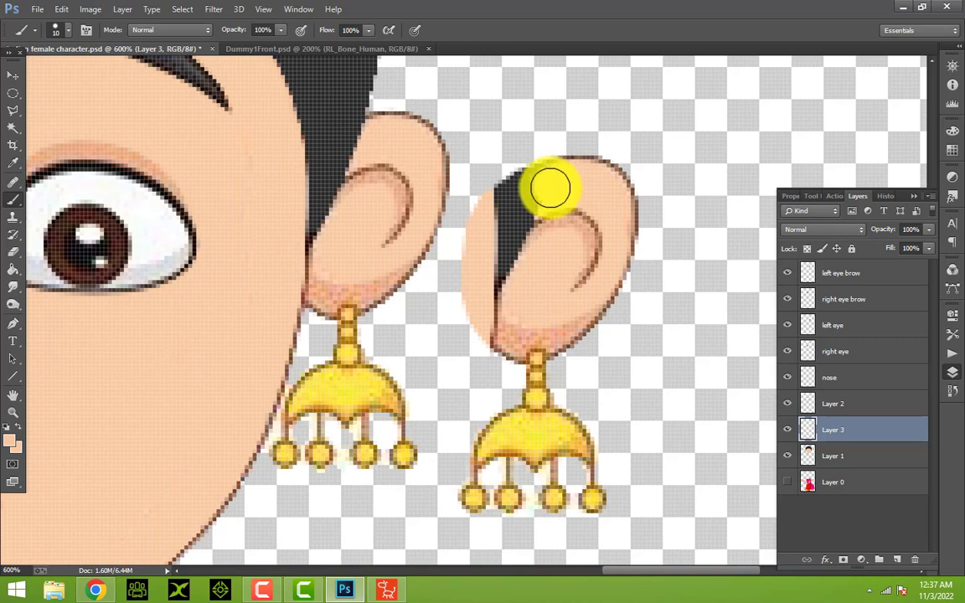
pyautogui.moveTo(550, 188); pyautogui.dragTo(524, 200)
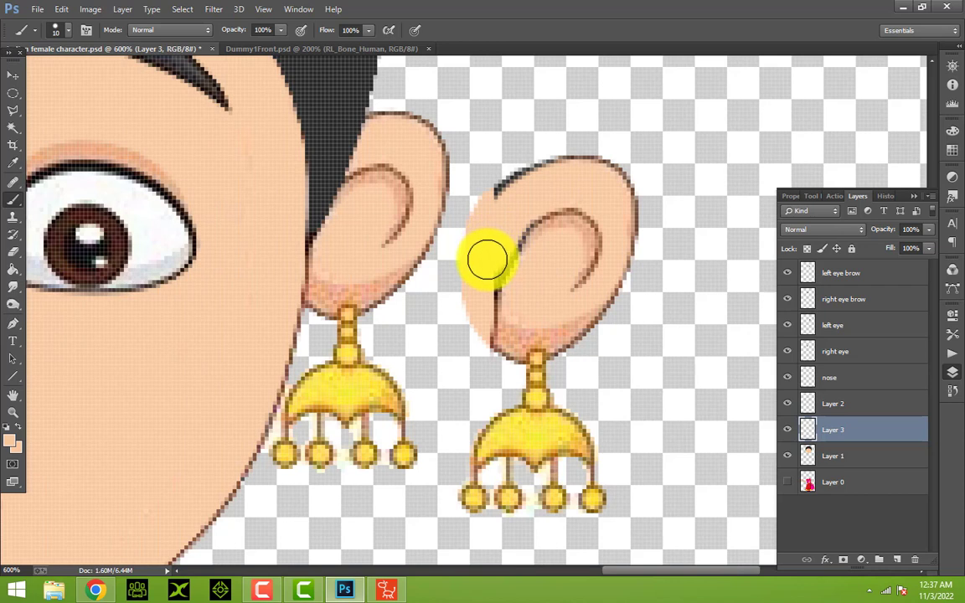
pyautogui.moveTo(486, 262); pyautogui.dragTo(507, 209)
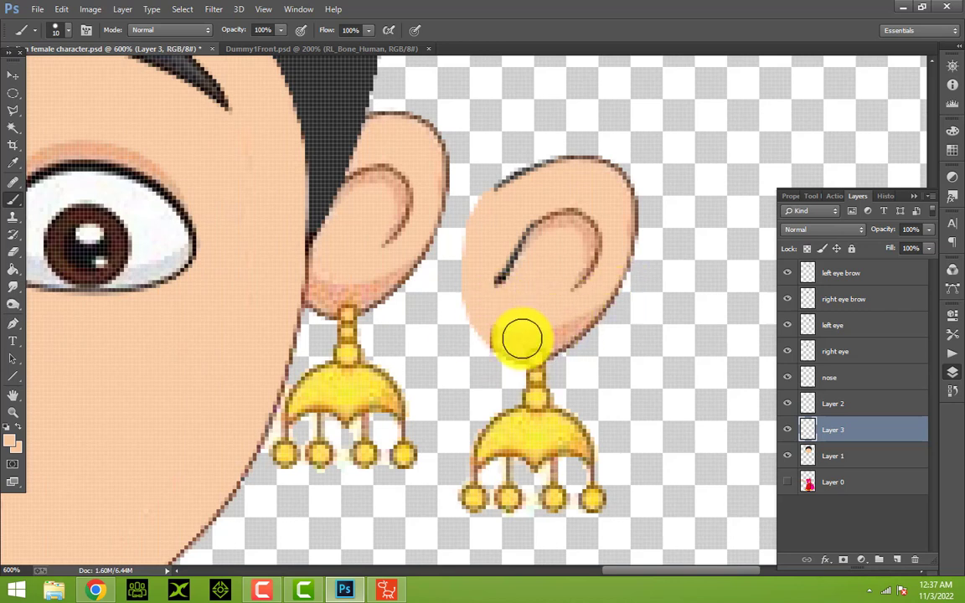
# Step: Try to erase the original left ear from Layer 1 with the 61 px eraser, and undo the erasing
pyautogui.click(13, 75)
pyautogui.click(14, 412)
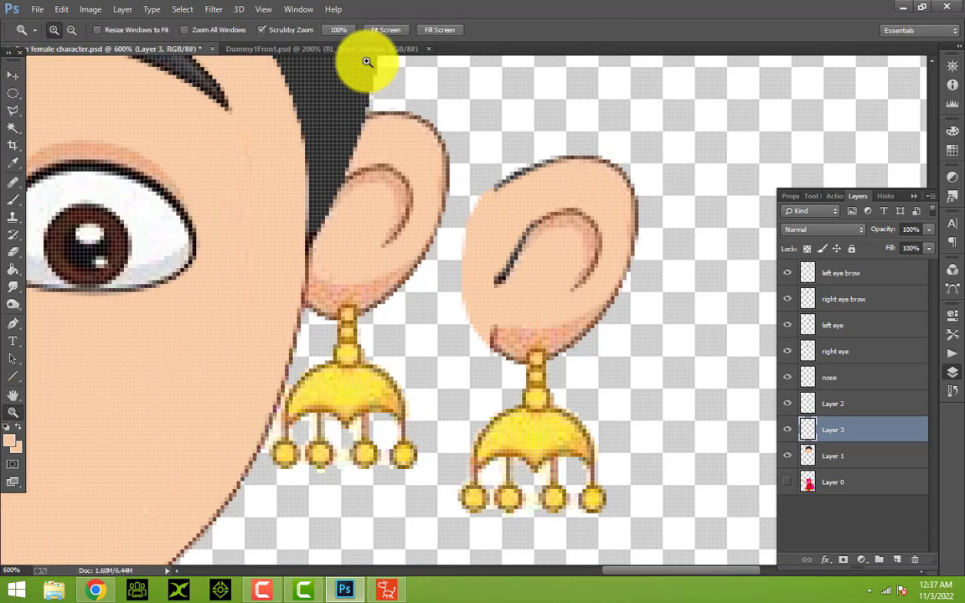
pyautogui.click(384, 30)
pyautogui.click(588, 143)
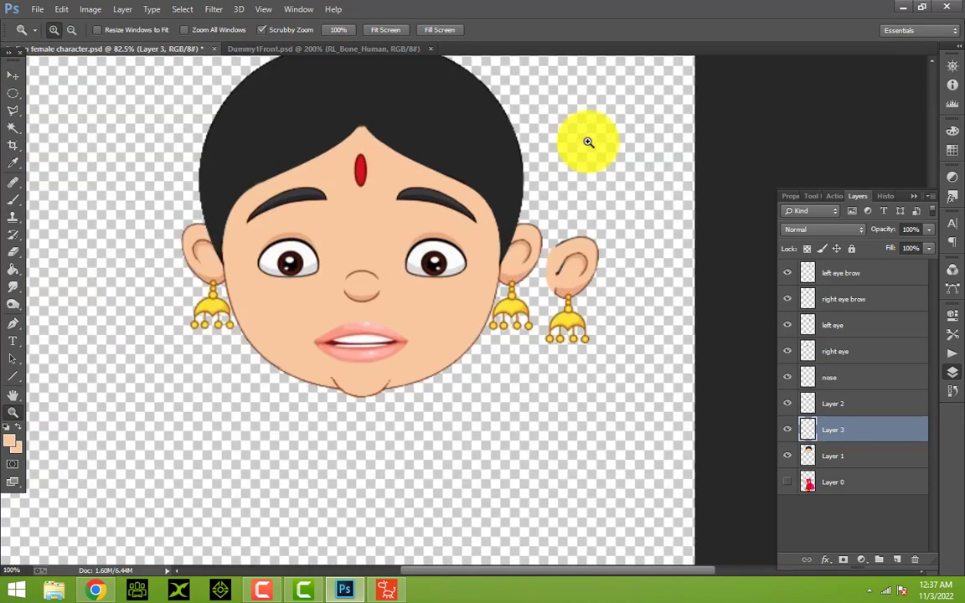
pyautogui.click(588, 142)
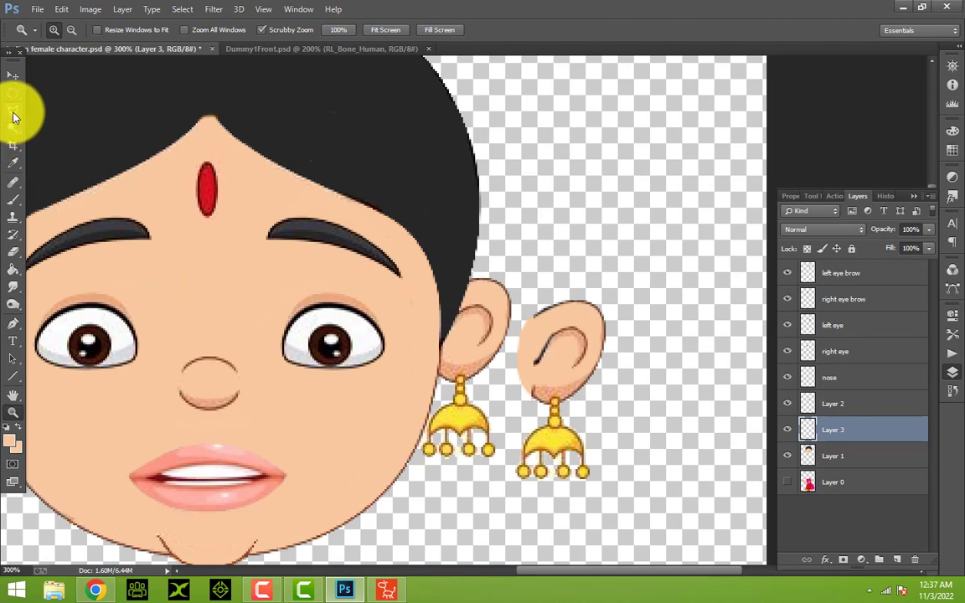
pyautogui.click(13, 250)
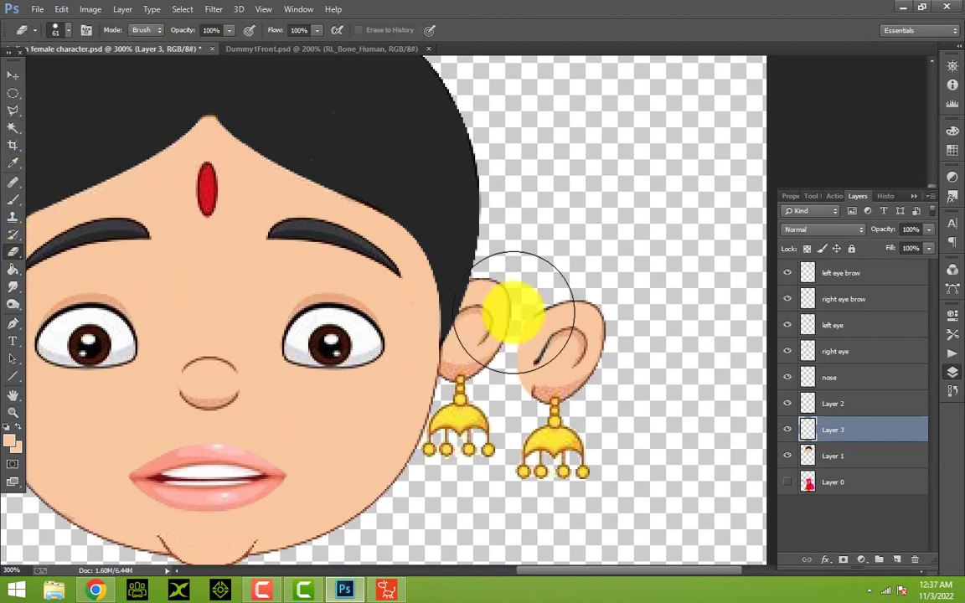
pyautogui.click(876, 459)
pyautogui.moveTo(566, 339)
pyautogui.mouseDown()
pyautogui.moveTo(497, 301)
pyautogui.moveTo(501, 342)
pyautogui.moveTo(727, 360)
pyautogui.mouseUp()
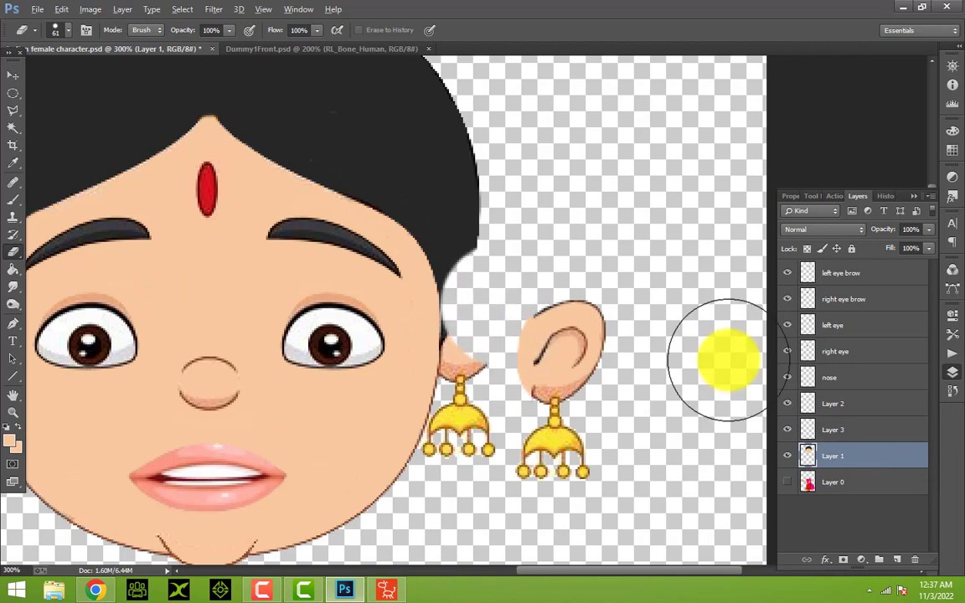
pyautogui.hotkey('ctrl', 'z')
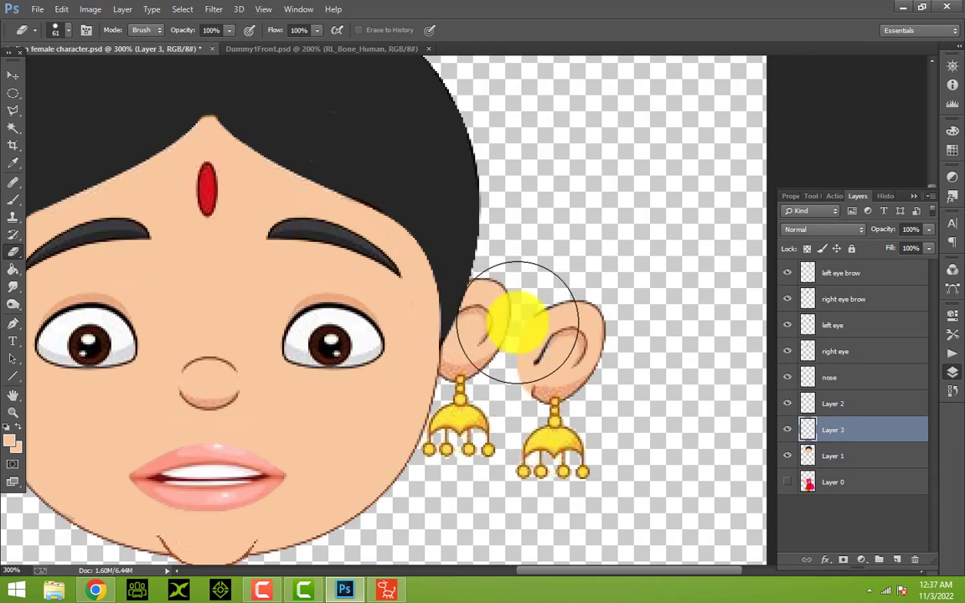
# Step: Rename Layer 3, which holds the copied ear and earring, as left ear
pyautogui.click(13, 108)
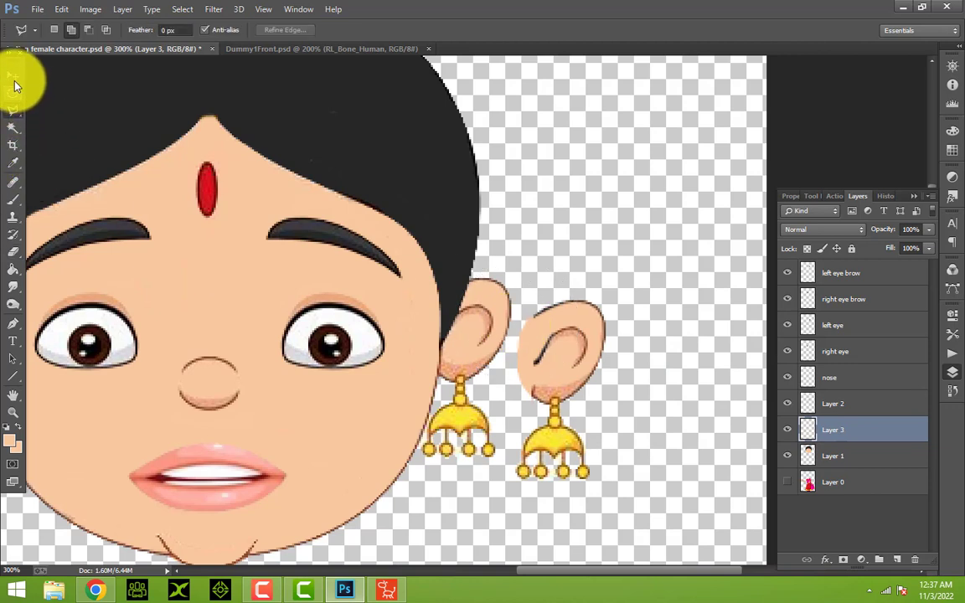
pyautogui.click(14, 78)
pyautogui.click(811, 455)
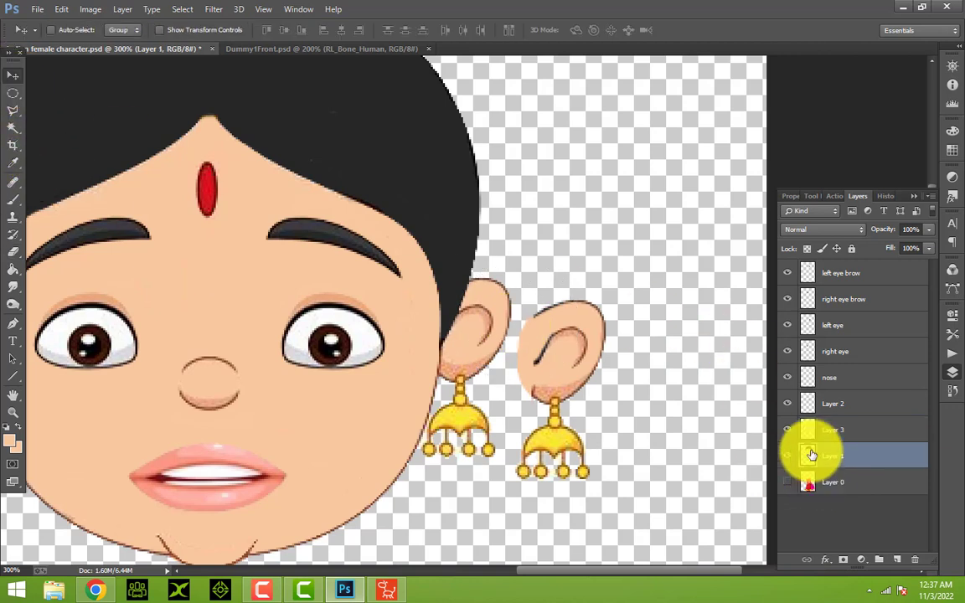
pyautogui.doubleClick(829, 430)
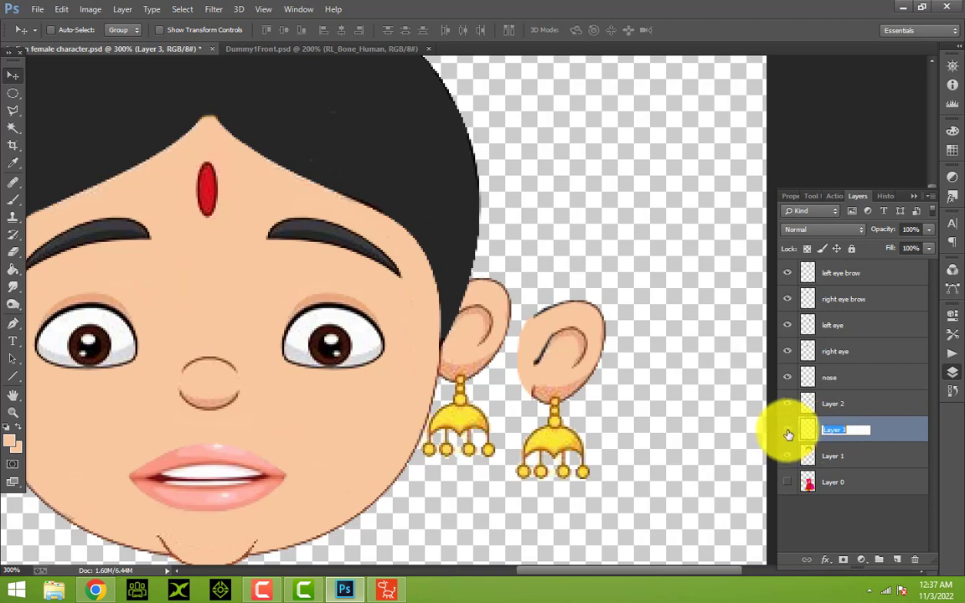
pyautogui.click(786, 430)
pyautogui.click(786, 430)
pyautogui.doubleClick(842, 434)
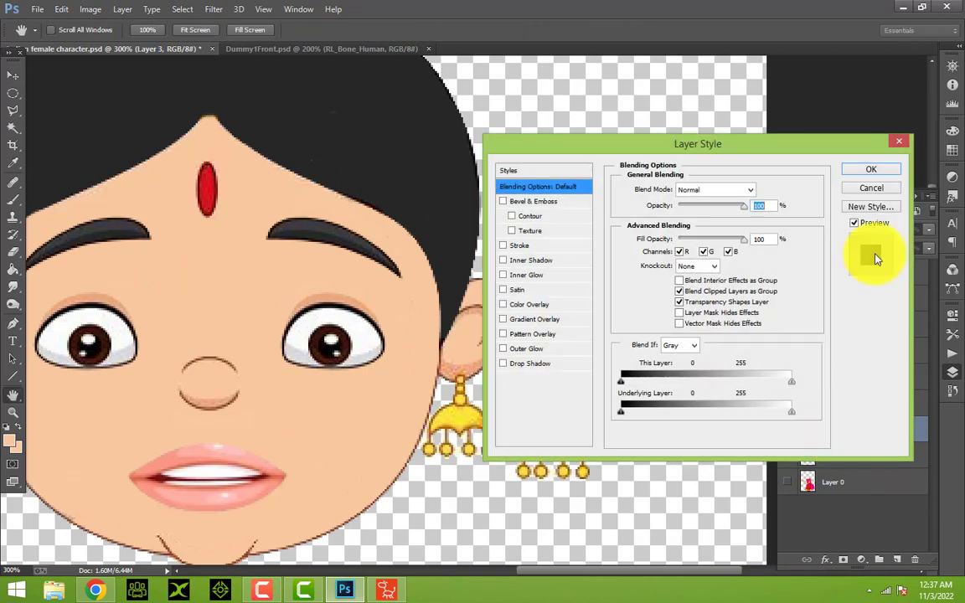
pyautogui.click(884, 191)
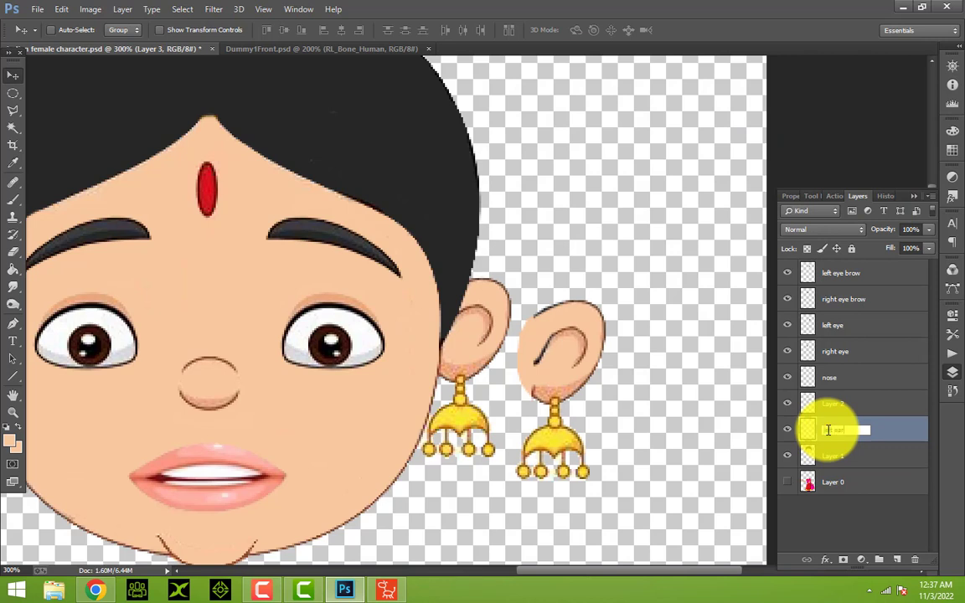
# Step: Duplicate the left ear layer and rename the copy right ear
pyautogui.moveTo(827, 430); pyautogui.dragTo(896, 559)
pyautogui.doubleClick(846, 431)
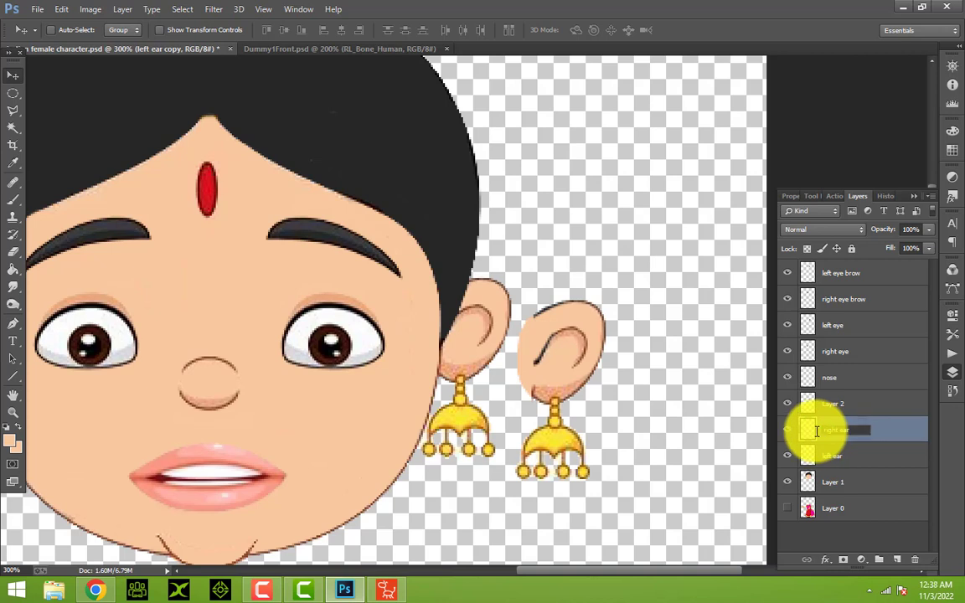
pyautogui.press('Return')
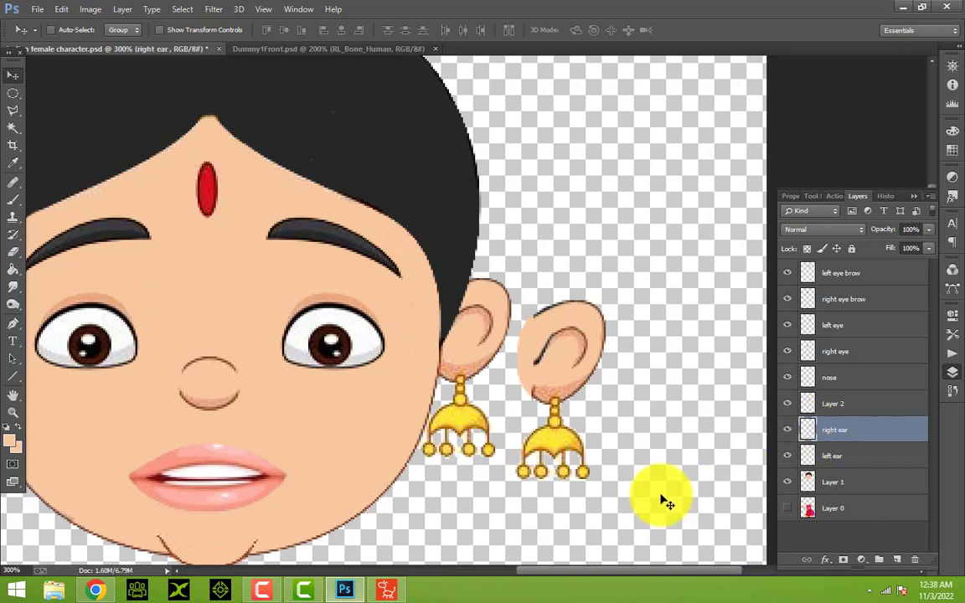
# Step: Flip the right ear layer horizontally with Free Transform and apply the transformation
pyautogui.hotkey('ctrl', 't')
pyautogui.rightClick(608, 344)
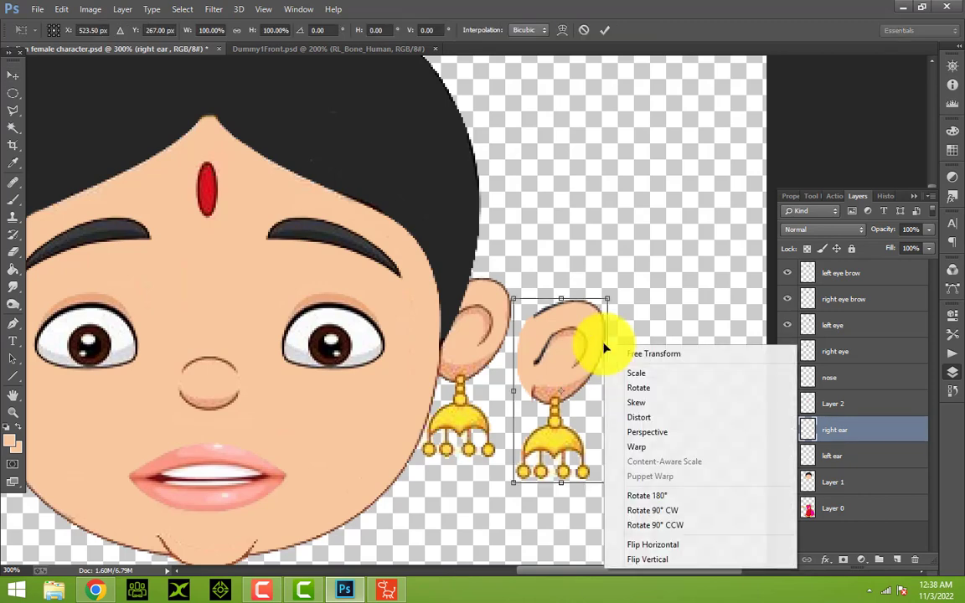
pyautogui.click(685, 545)
pyautogui.moveTo(572, 406)
pyautogui.mouseDown()
pyautogui.moveTo(500, 366)
pyautogui.moveTo(543, 371)
pyautogui.moveTo(561, 412)
pyautogui.mouseUp()
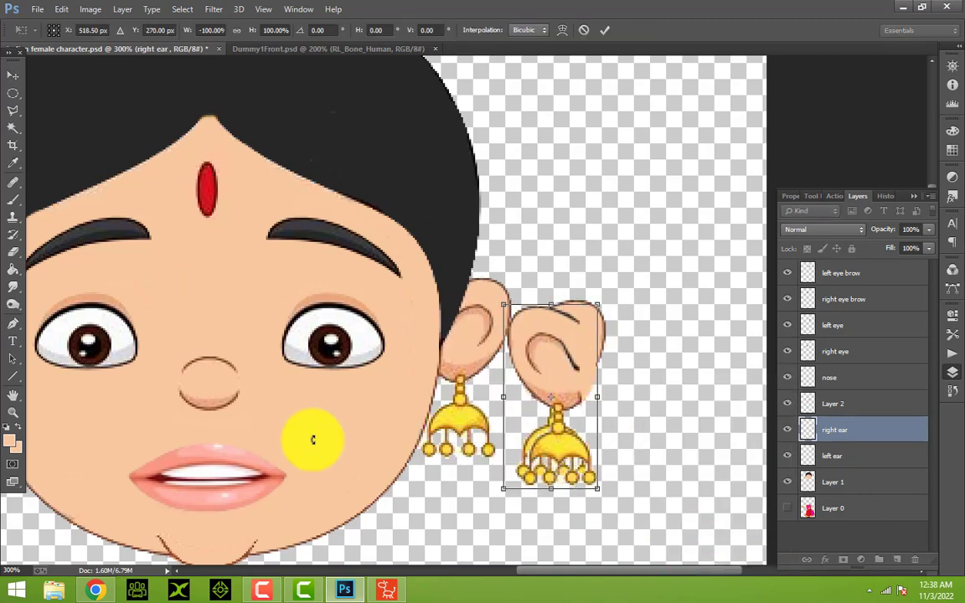
pyautogui.click(12, 75)
pyautogui.click(395, 230)
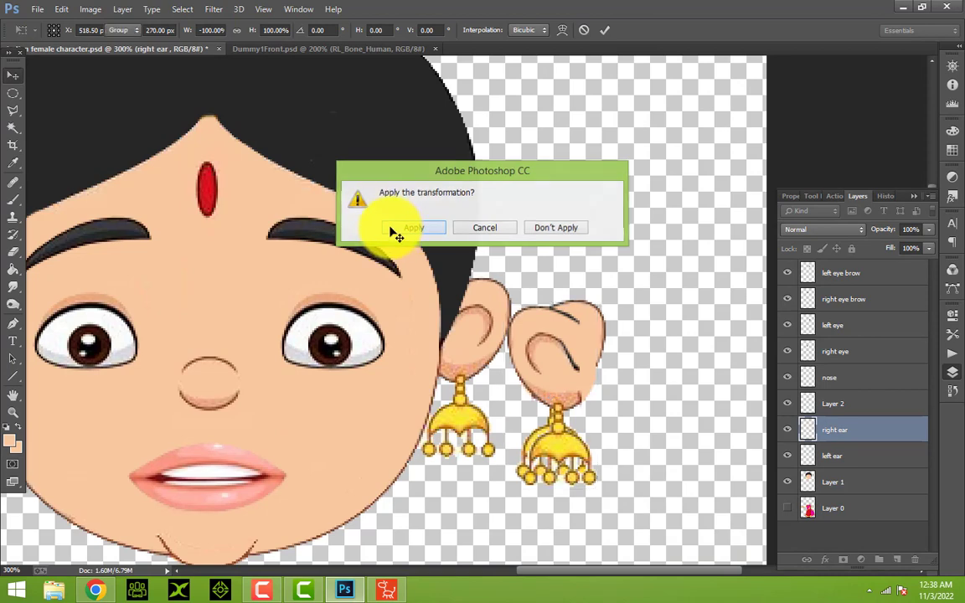
# Step: Move the flipped right ear across to the opposite side of the head, just outside the original right ear
pyautogui.click(12, 411)
pyautogui.click(384, 29)
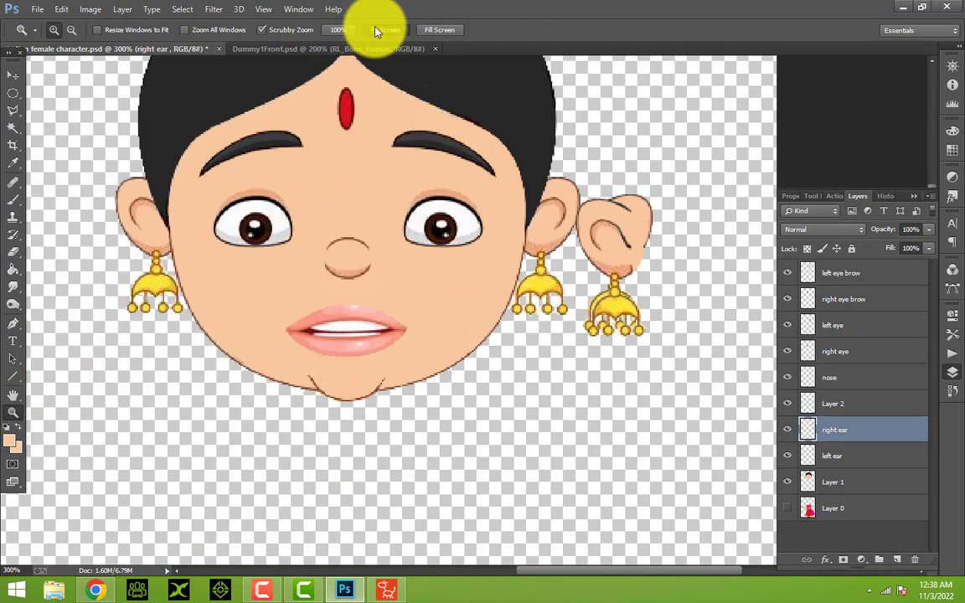
pyautogui.moveTo(500, 142); pyautogui.dragTo(471, 95)
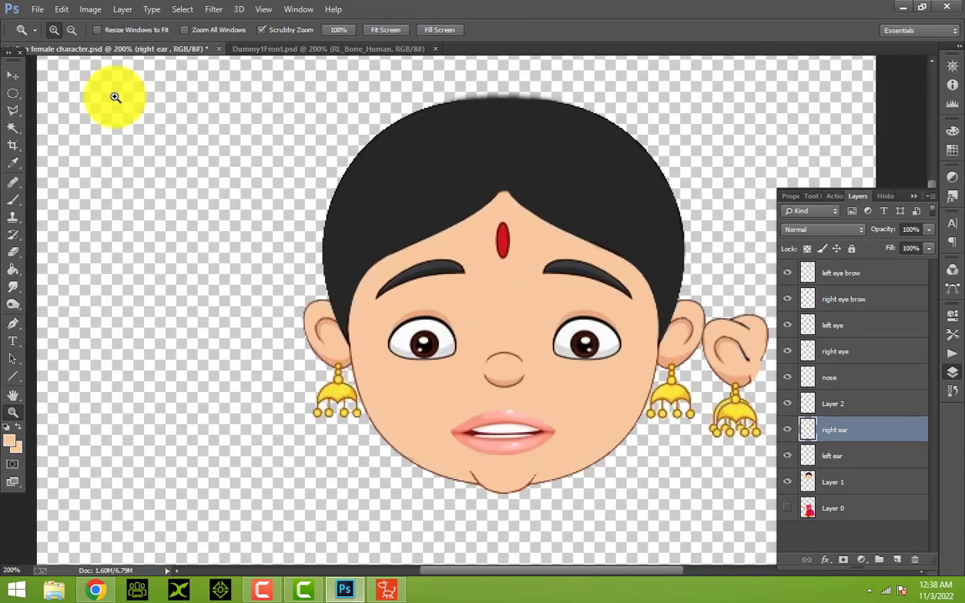
pyautogui.click(13, 75)
pyautogui.moveTo(732, 344); pyautogui.dragTo(265, 352)
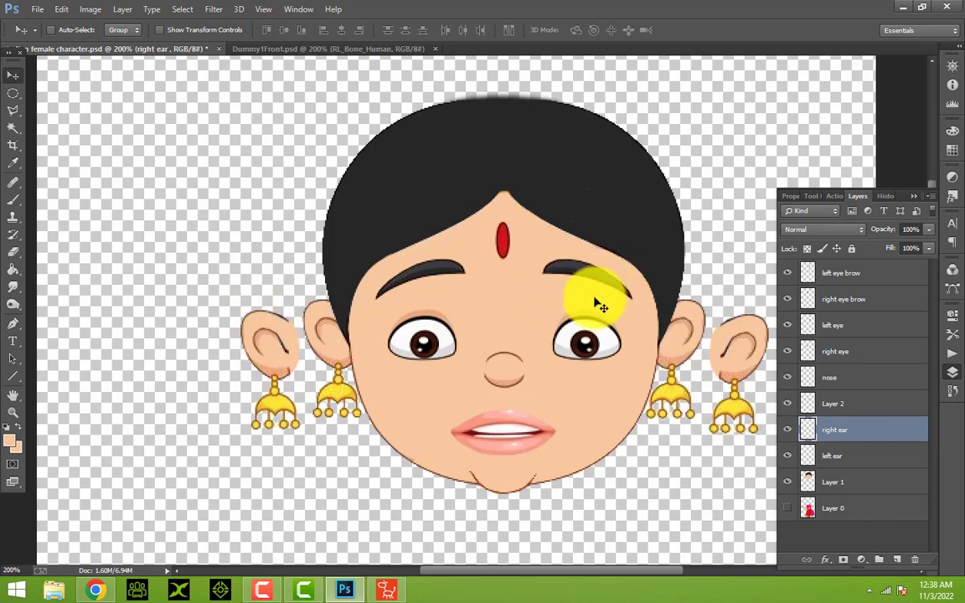
# Step: Select the hair on Layer 1 with the Polygonal Lasso, following the hairline above the forehead and looping around the top of the head
pyautogui.click(12, 414)
pyautogui.moveTo(603, 222); pyautogui.dragTo(304, 308)
pyautogui.click(13, 110)
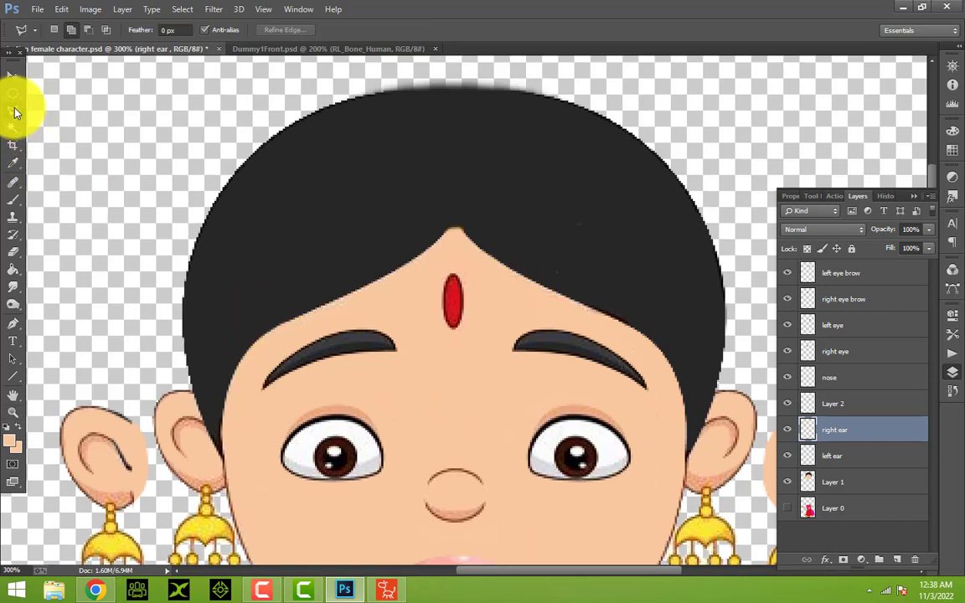
pyautogui.click(830, 483)
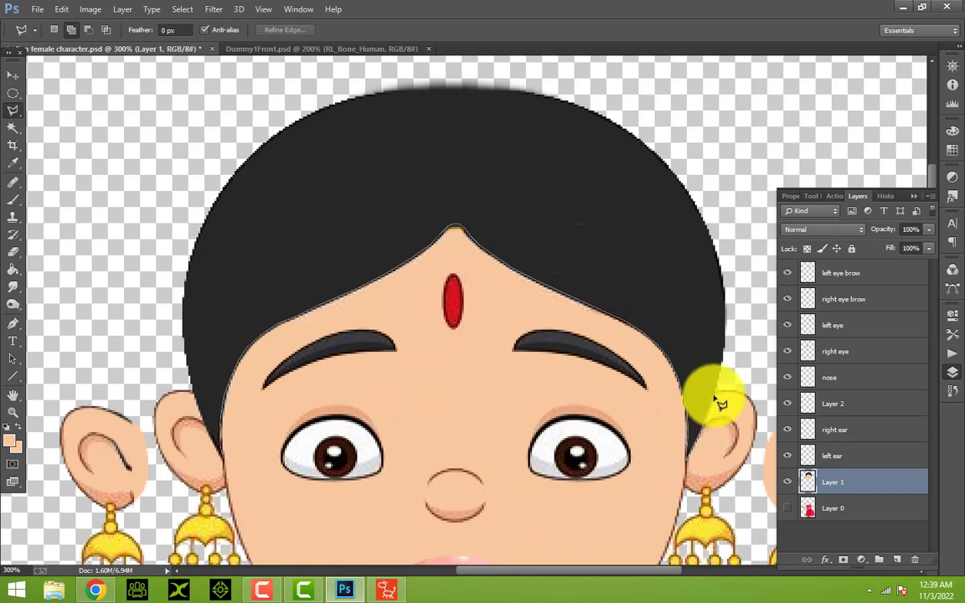
pyautogui.click(769, 97)
pyautogui.click(457, 62)
pyautogui.click(188, 124)
pyautogui.click(144, 318)
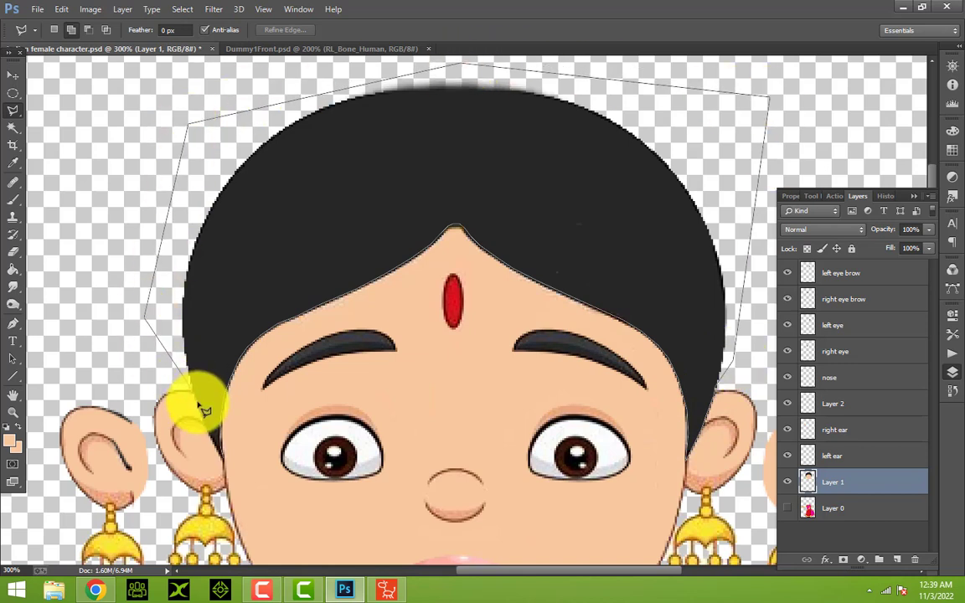
pyautogui.doubleClick(225, 462)
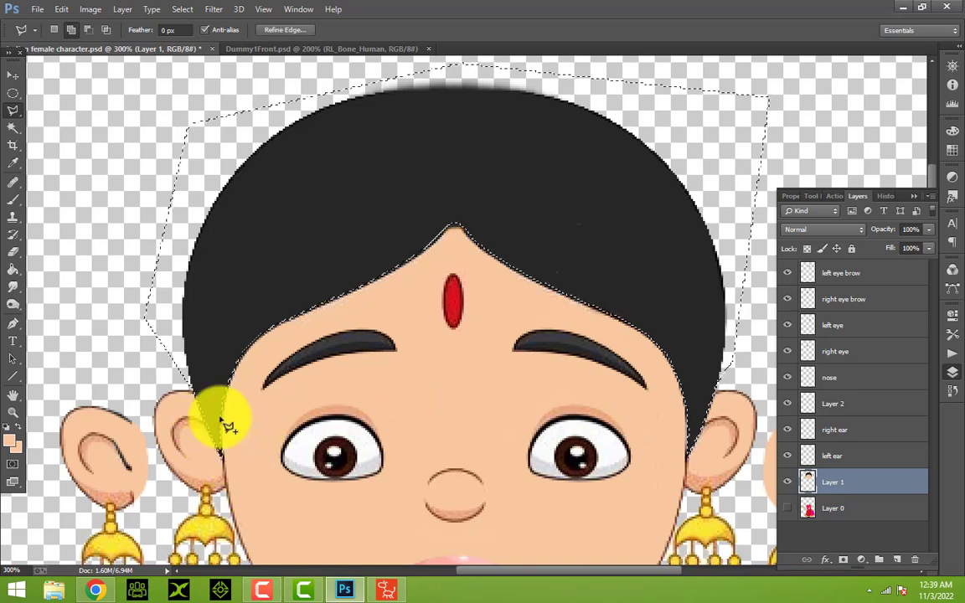
# Step: Copy the selected hair and paste it onto a new layer
pyautogui.click(61, 10)
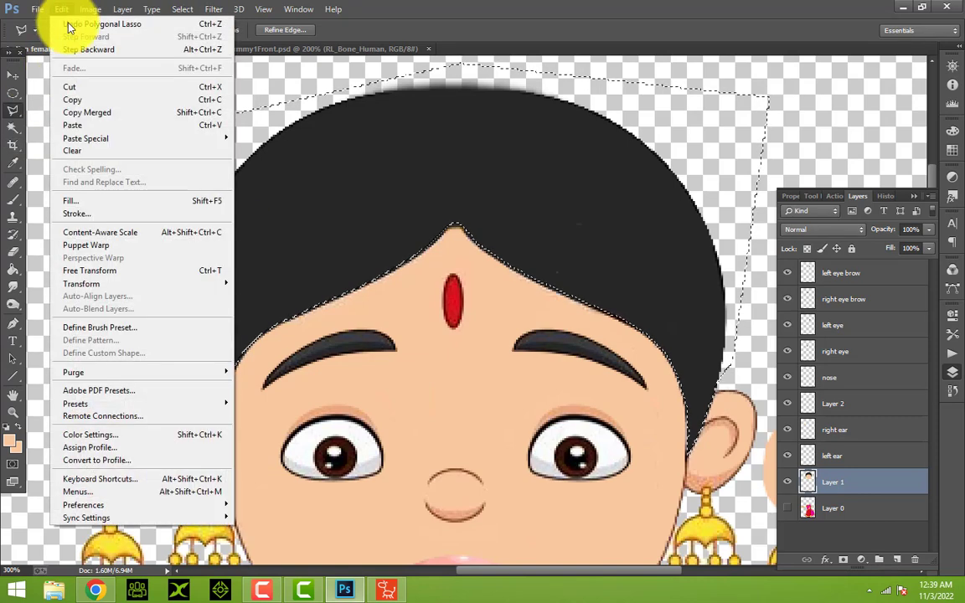
pyautogui.click(74, 100)
pyautogui.click(61, 9)
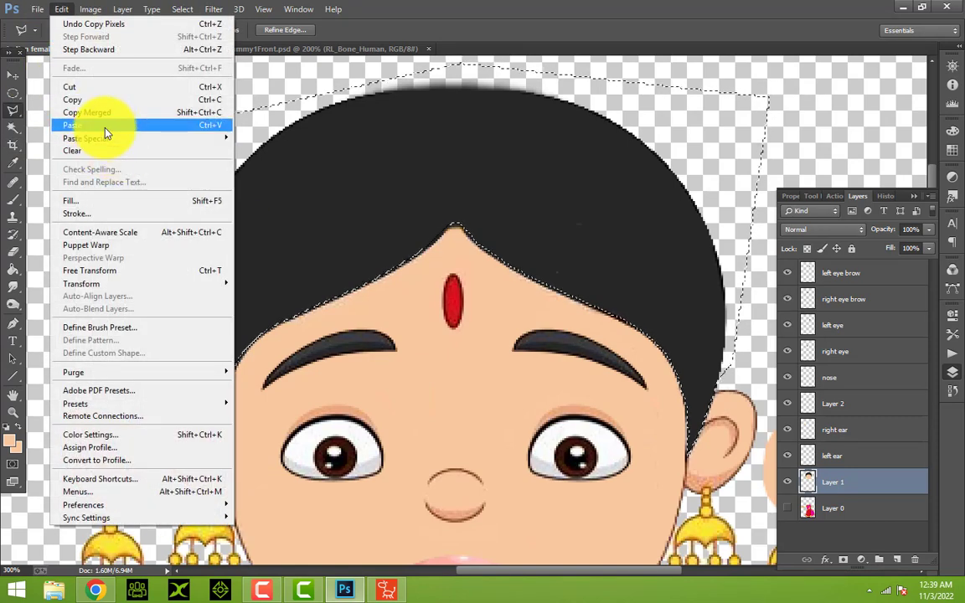
pyautogui.click(72, 125)
# Step: Position the pasted hair over the original hair and rename its layer front hair
pyautogui.click(14, 75)
pyautogui.moveTo(398, 223); pyautogui.dragTo(433, 252)
pyautogui.moveTo(444, 201); pyautogui.dragTo(453, 243)
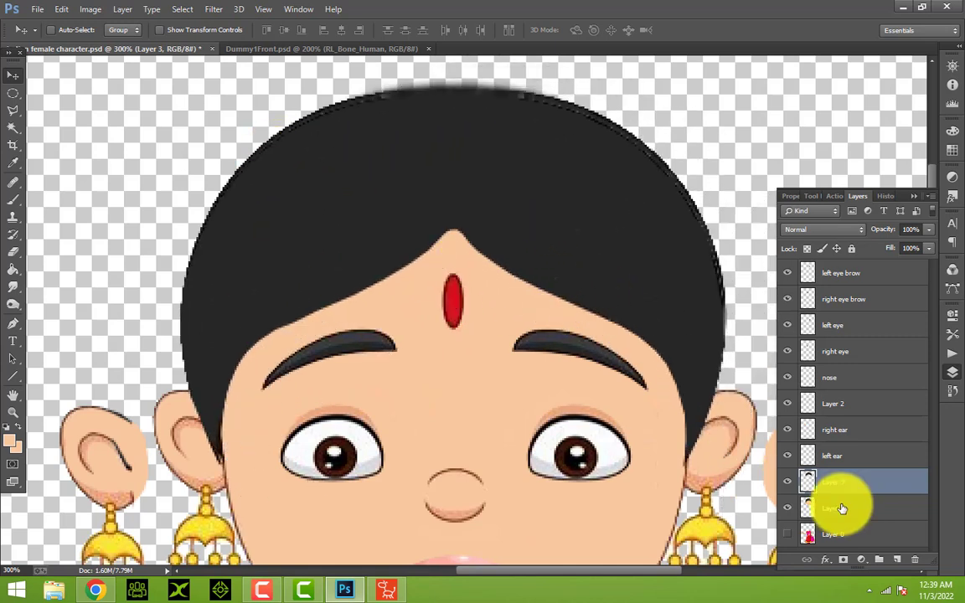
pyautogui.doubleClick(838, 482)
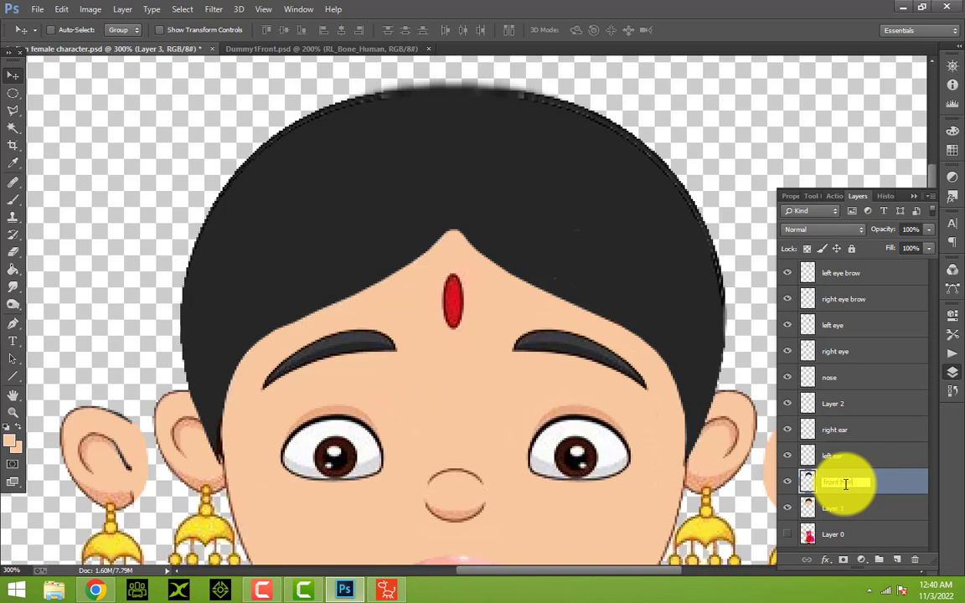
pyautogui.press('Return')
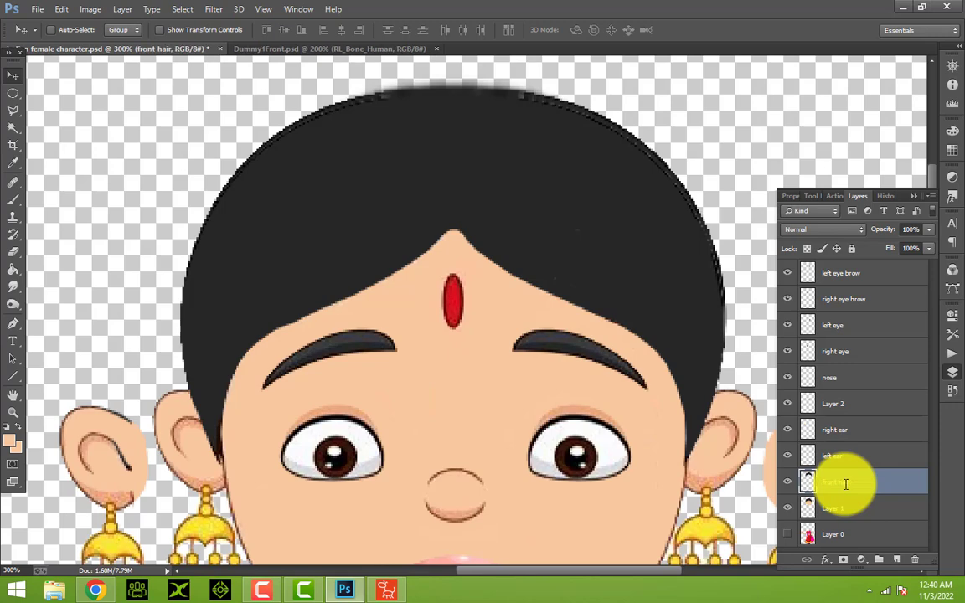
# Step: Hide the front hair layer and all the facial-part and ear layers above it, leaving only Layer 1 shown
pyautogui.click(788, 482)
pyautogui.scroll(-1, 682, 408)
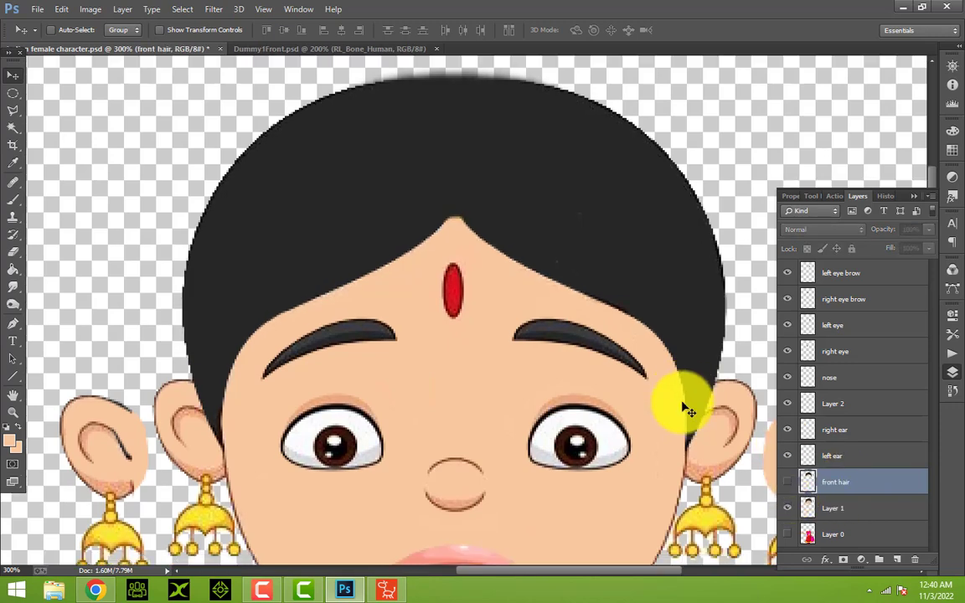
pyautogui.scroll(-2, 682, 408)
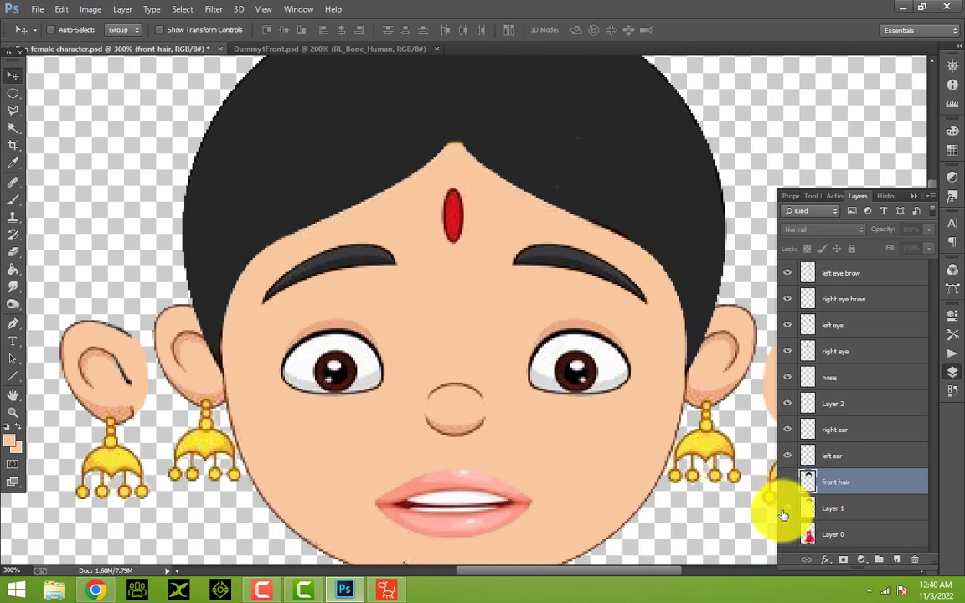
pyautogui.moveTo(787, 456); pyautogui.dragTo(793, 292)
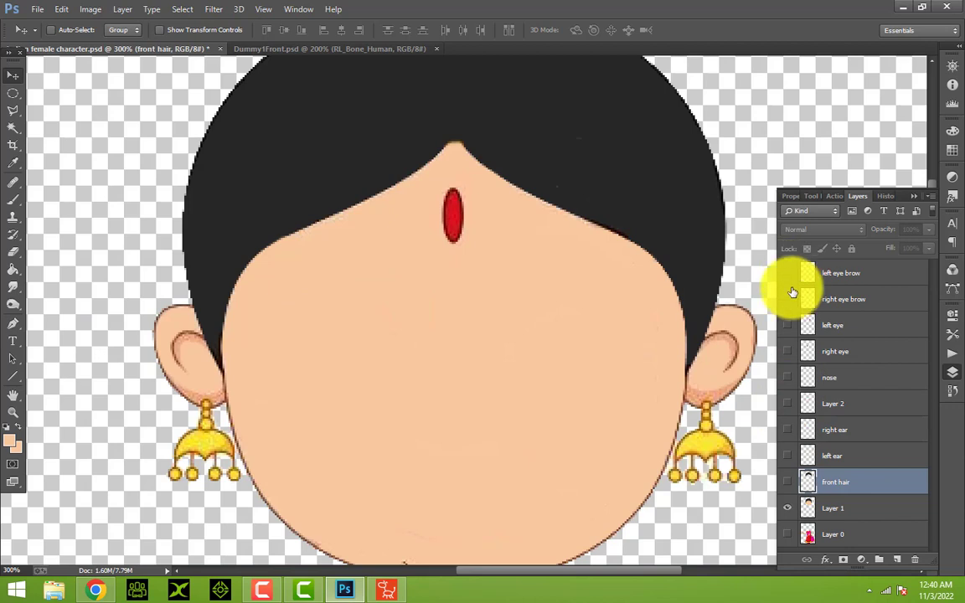
pyautogui.scroll(-4, 502, 370)
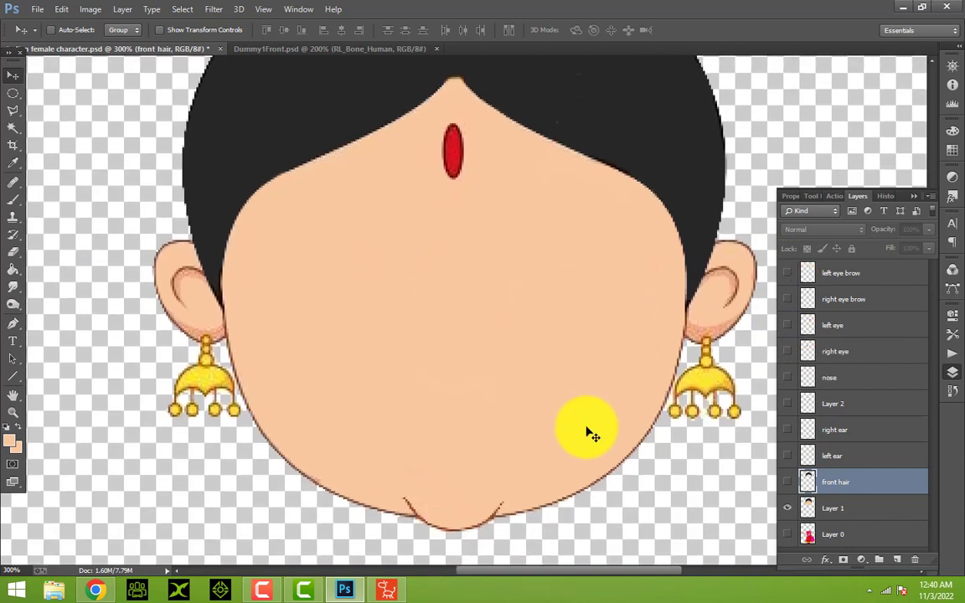
pyautogui.scroll(3, 587, 434)
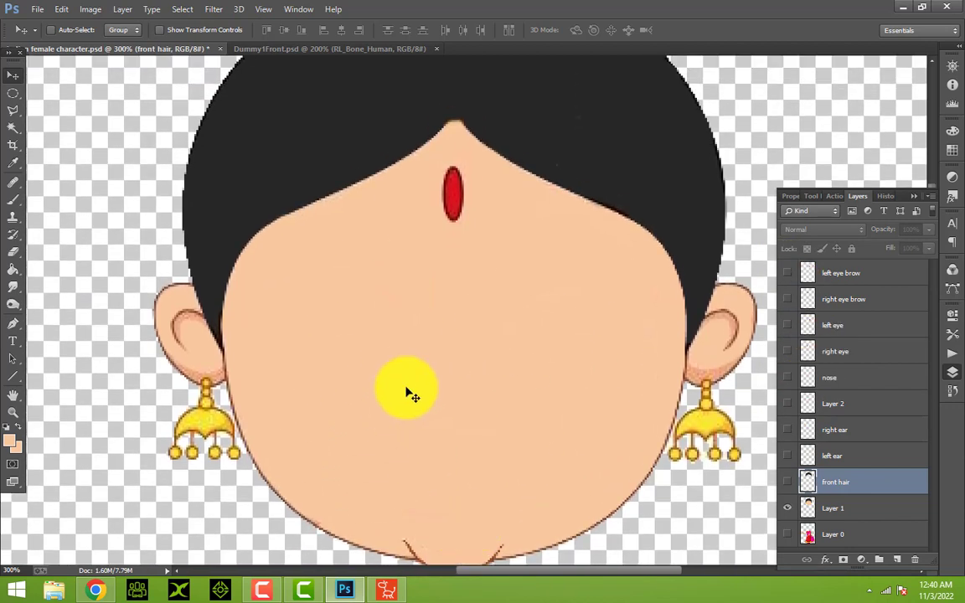
pyautogui.scroll(3, 408, 387)
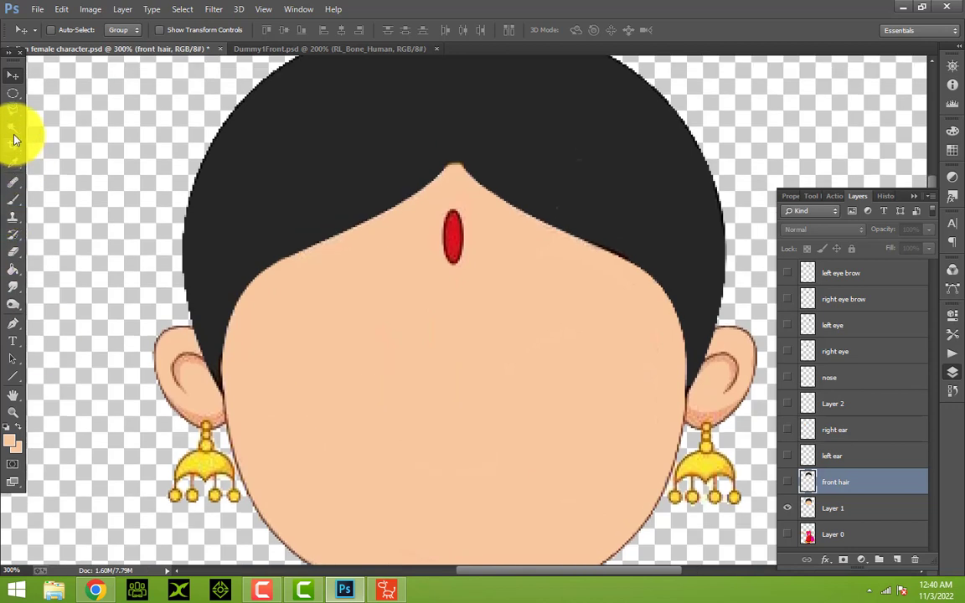
# Step: Outline the outer hair, ears and earrings on Layer 1 with the Polygonal Lasso, delete them, and clear the selection
pyautogui.click(809, 508)
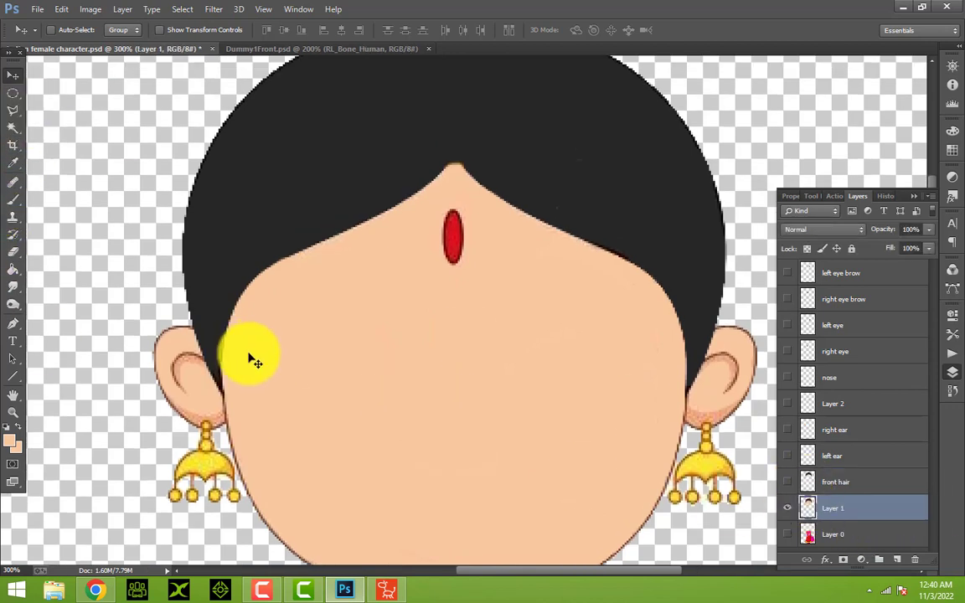
pyautogui.click(12, 110)
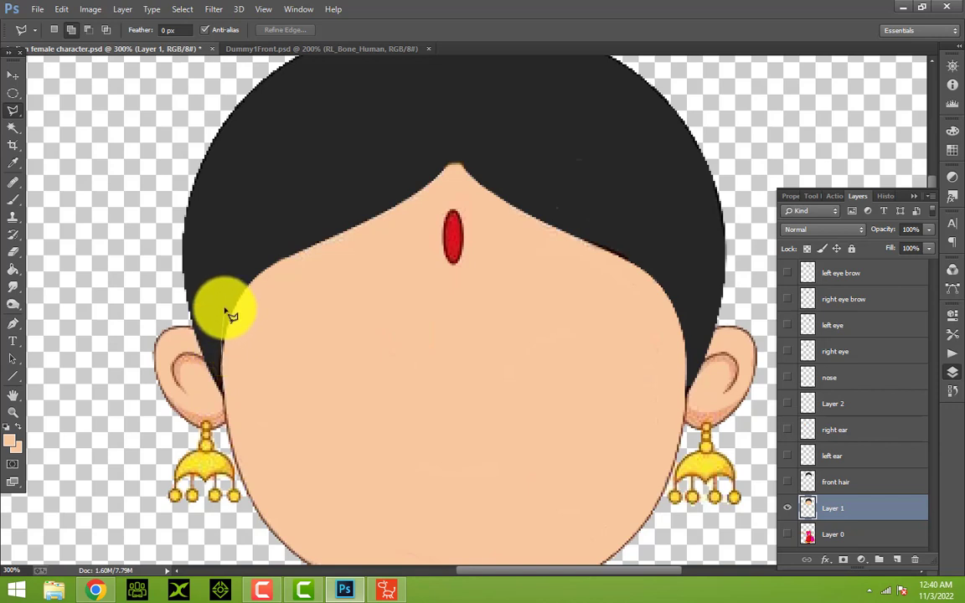
pyautogui.moveTo(225, 311)
pyautogui.mouseDown()
pyautogui.moveTo(233, 275)
pyautogui.moveTo(274, 218)
pyautogui.moveTo(266, 217)
pyautogui.moveTo(335, 164)
pyautogui.moveTo(379, 145)
pyautogui.moveTo(483, 134)
pyautogui.moveTo(567, 168)
pyautogui.moveTo(667, 249)
pyautogui.moveTo(686, 276)
pyautogui.moveTo(698, 335)
pyautogui.moveTo(690, 396)
pyautogui.moveTo(694, 329)
pyautogui.moveTo(675, 261)
pyautogui.moveTo(661, 252)
pyautogui.moveTo(664, 232)
pyautogui.moveTo(556, 151)
pyautogui.moveTo(495, 136)
pyautogui.moveTo(570, 161)
pyautogui.moveTo(675, 263)
pyautogui.moveTo(694, 379)
pyautogui.moveTo(692, 451)
pyautogui.moveTo(672, 512)
pyautogui.moveTo(690, 539)
pyautogui.moveTo(745, 521)
pyautogui.moveTo(772, 490)
pyautogui.moveTo(780, 26)
pyautogui.moveTo(712, 117)
pyautogui.moveTo(497, 71)
pyautogui.moveTo(261, 88)
pyautogui.moveTo(86, 319)
pyautogui.moveTo(101, 498)
pyautogui.moveTo(134, 578)
pyautogui.moveTo(168, 536)
pyautogui.moveTo(253, 503)
pyautogui.moveTo(223, 411)
pyautogui.moveTo(227, 378)
pyautogui.mouseUp()
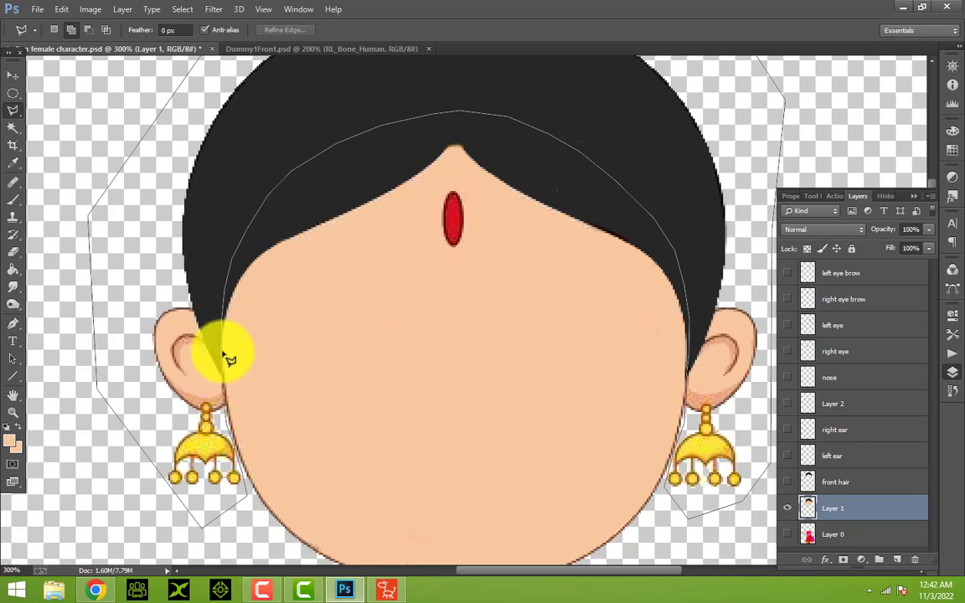
pyautogui.click(226, 356)
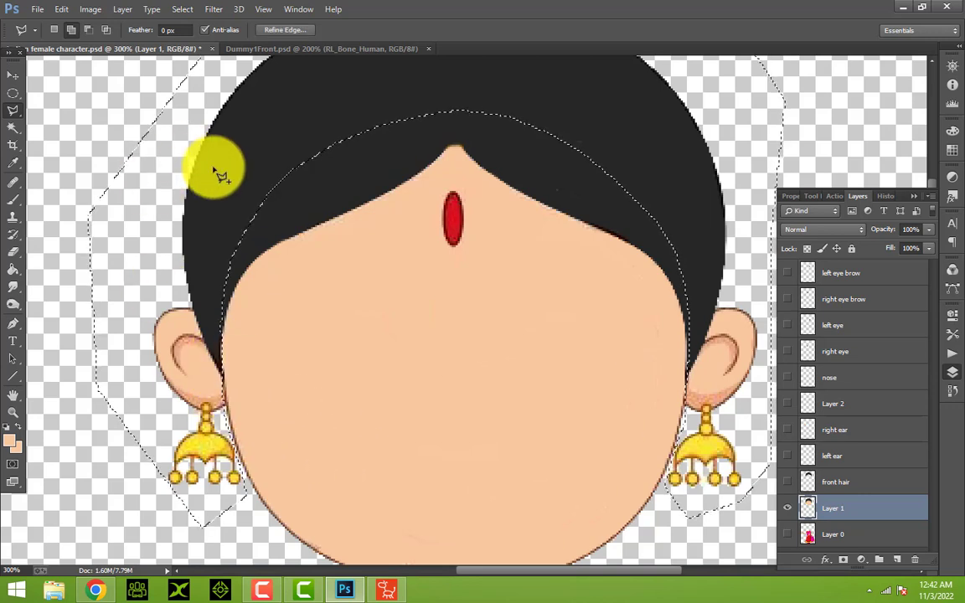
pyautogui.press('Delete')
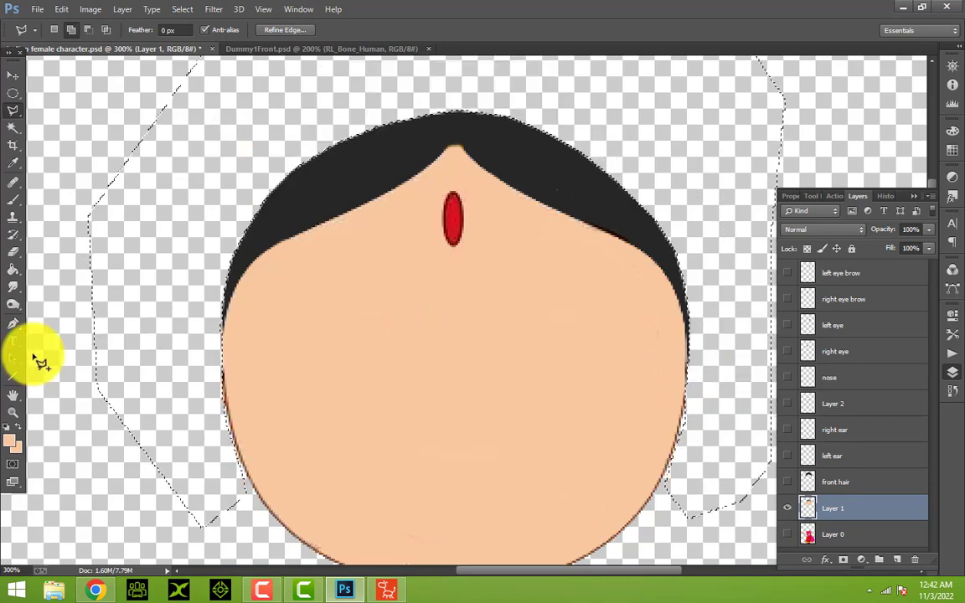
pyautogui.rightClick(21, 118)
pyautogui.click(51, 103)
pyautogui.hotkey('ctrl', 'd')
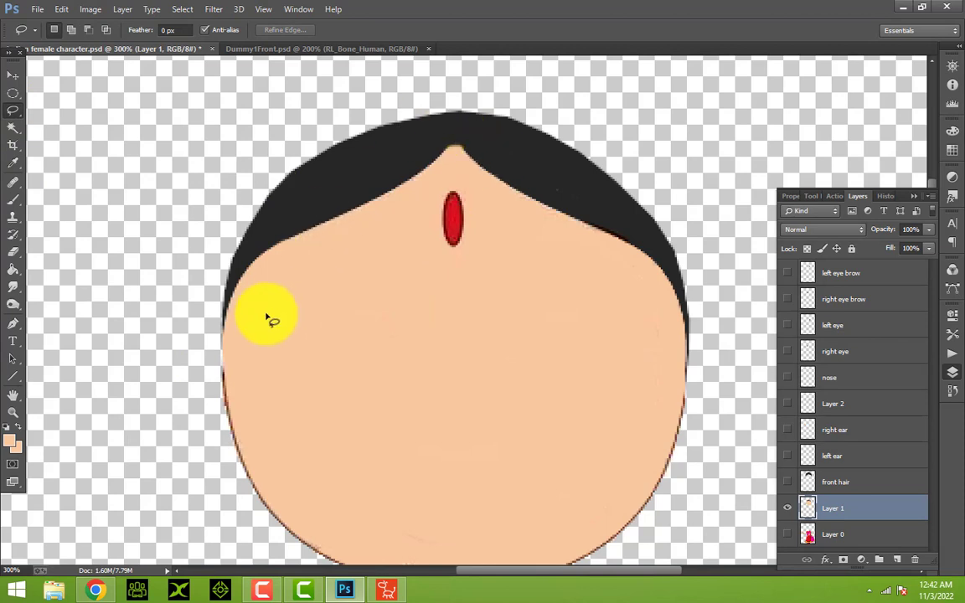
# Step: Select the remaining hair band on Layer 1 with the Polygonal Lasso, following the head's outer edge and returning across the forehead above the bindi
pyautogui.rightClick(11, 122)
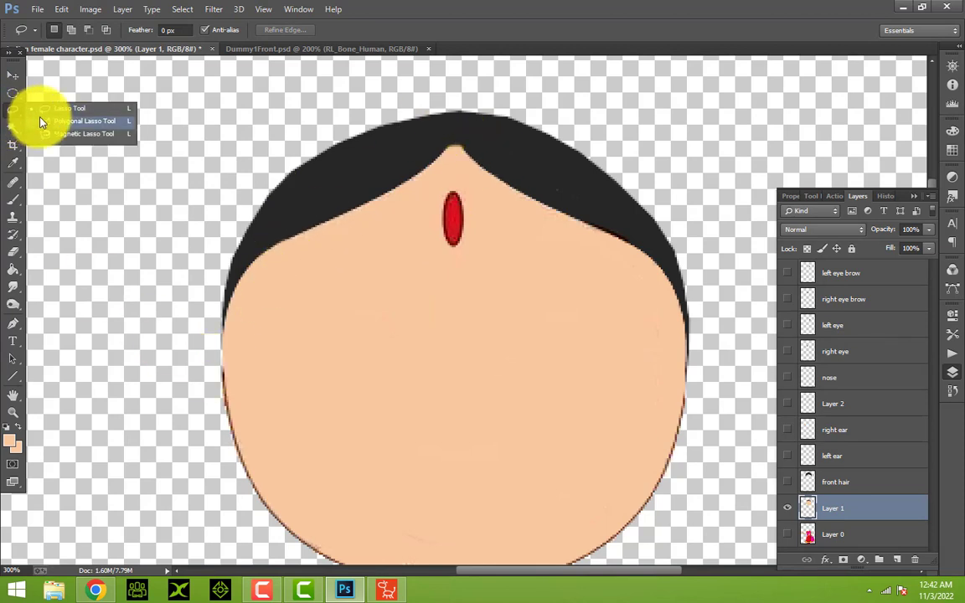
pyautogui.click(42, 118)
pyautogui.click(224, 345)
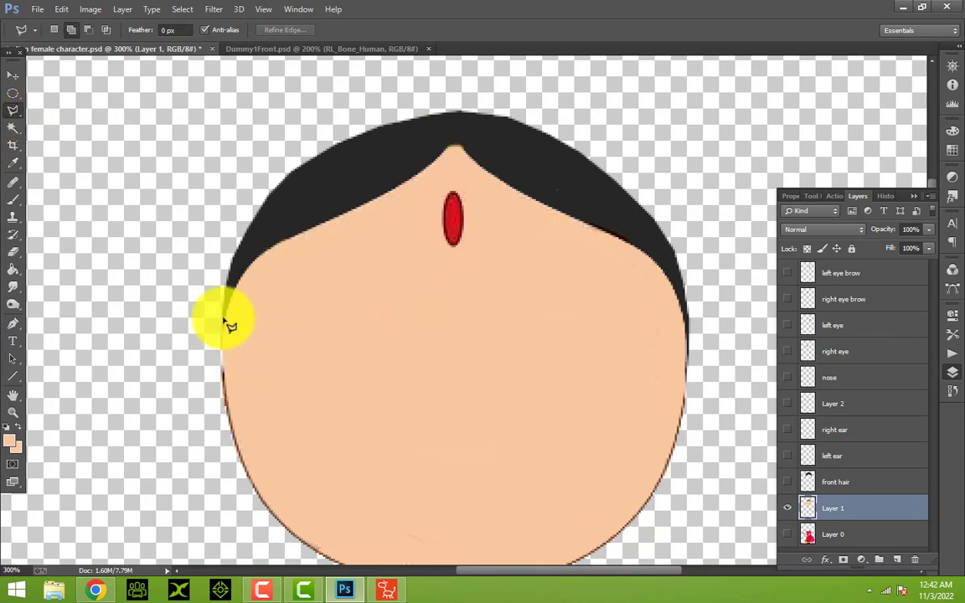
pyautogui.click(222, 315)
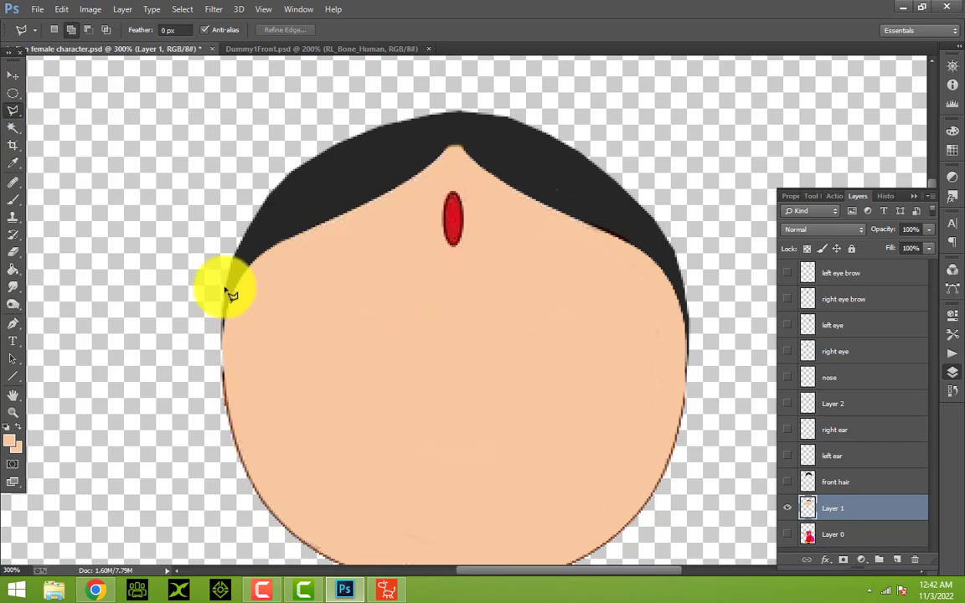
pyautogui.click(225, 289)
pyautogui.click(232, 261)
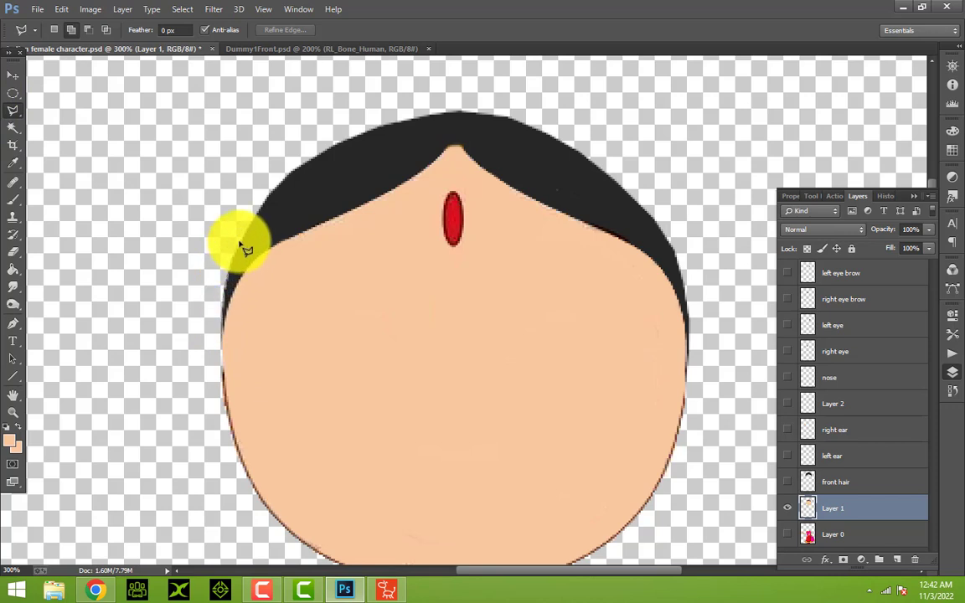
pyautogui.click(239, 243)
pyautogui.click(255, 214)
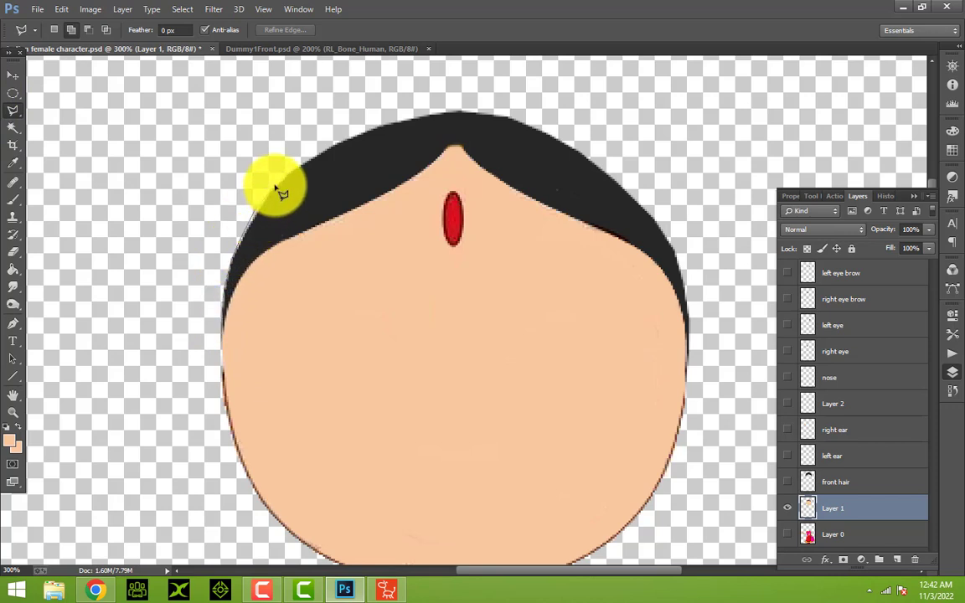
pyautogui.click(276, 187)
pyautogui.click(291, 172)
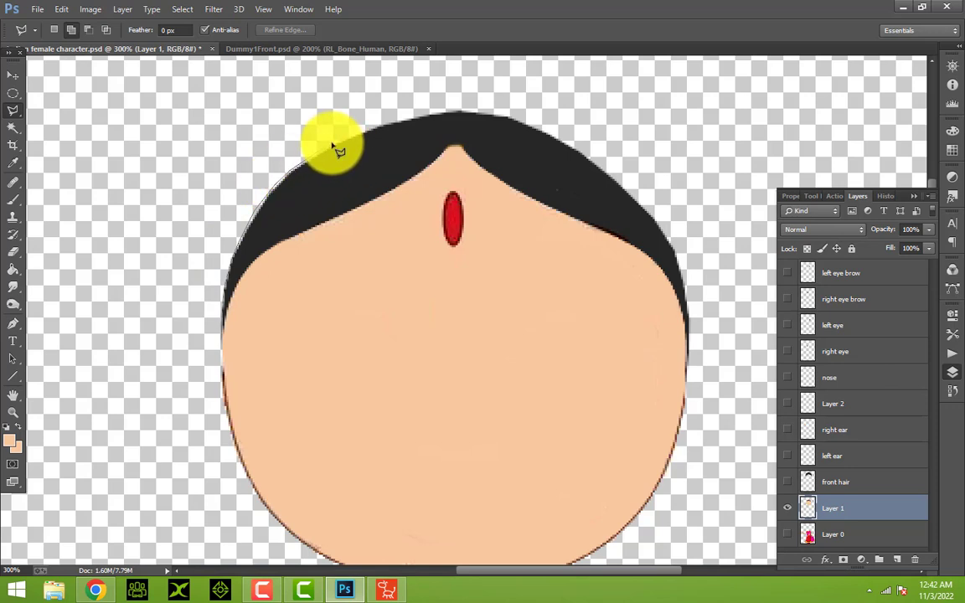
pyautogui.click(337, 148)
pyautogui.click(371, 137)
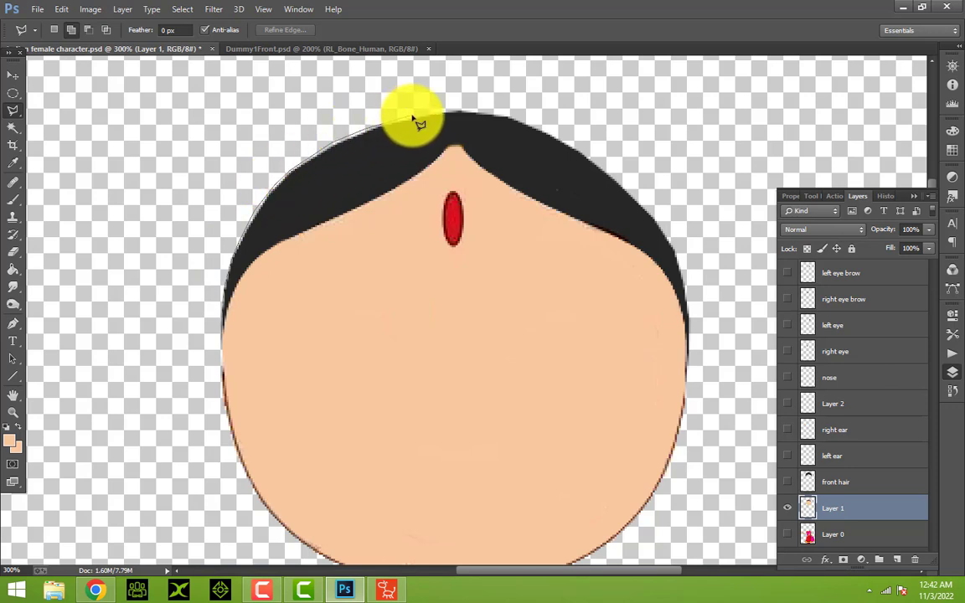
pyautogui.click(461, 110)
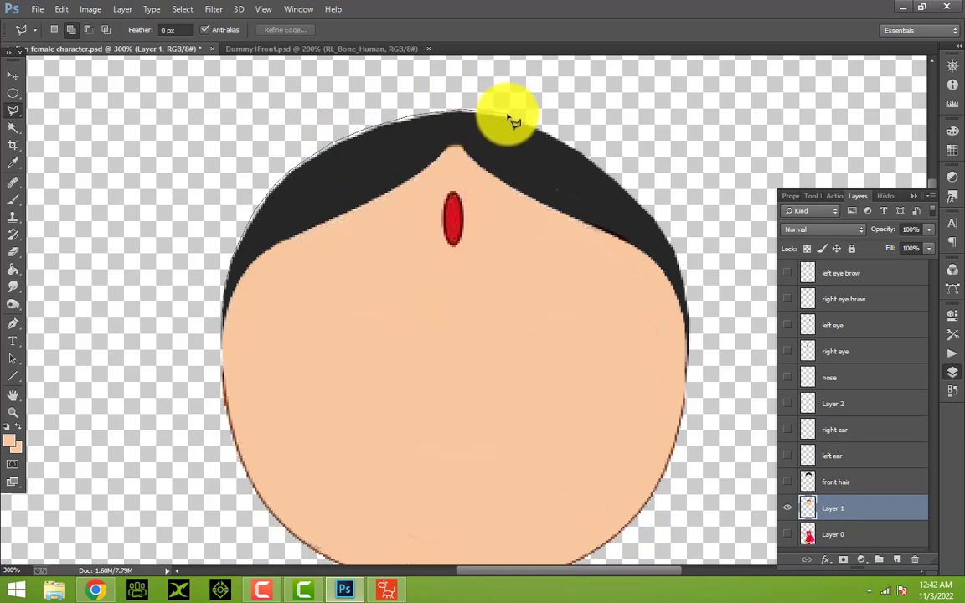
pyautogui.click(507, 116)
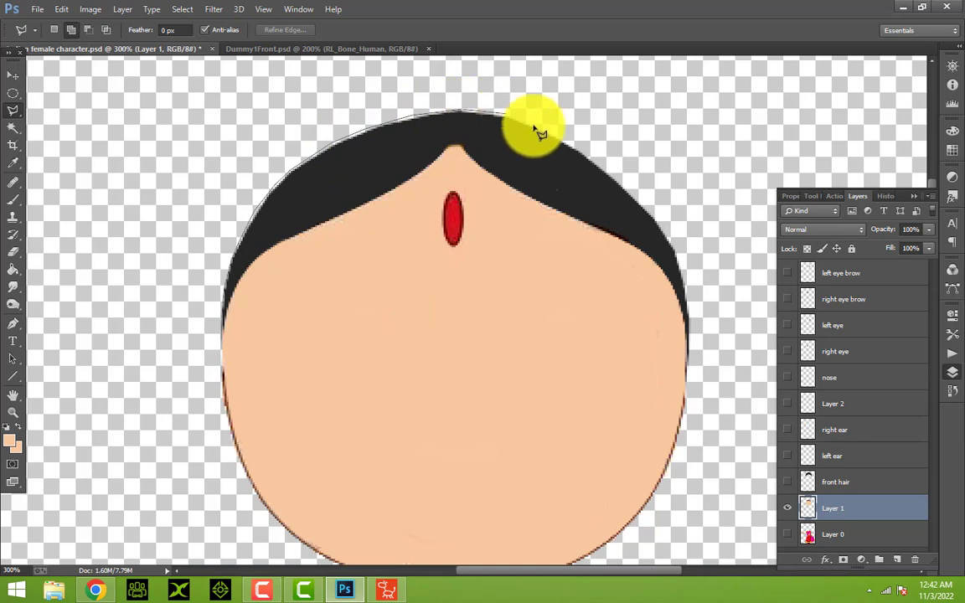
pyautogui.click(586, 156)
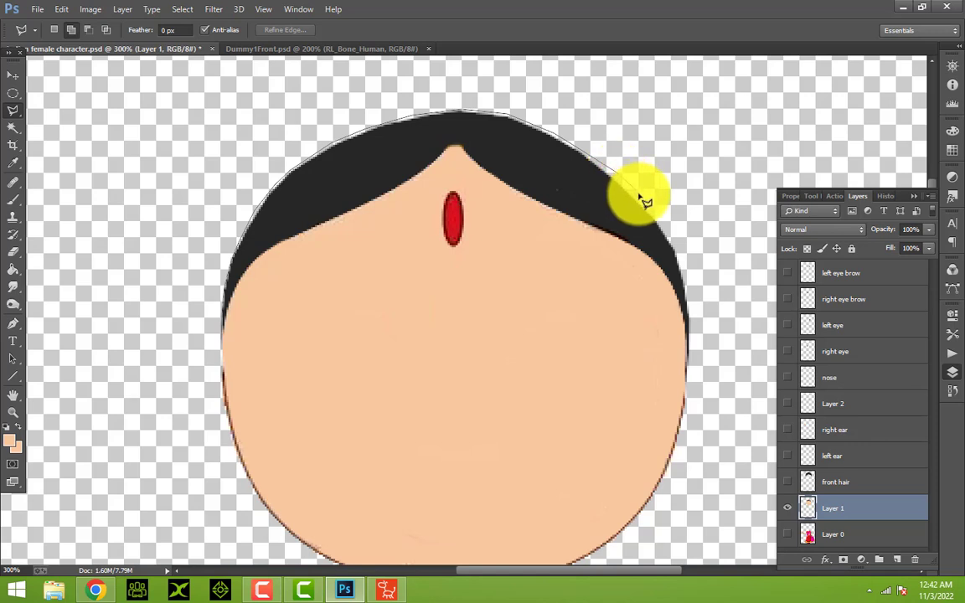
pyautogui.click(640, 196)
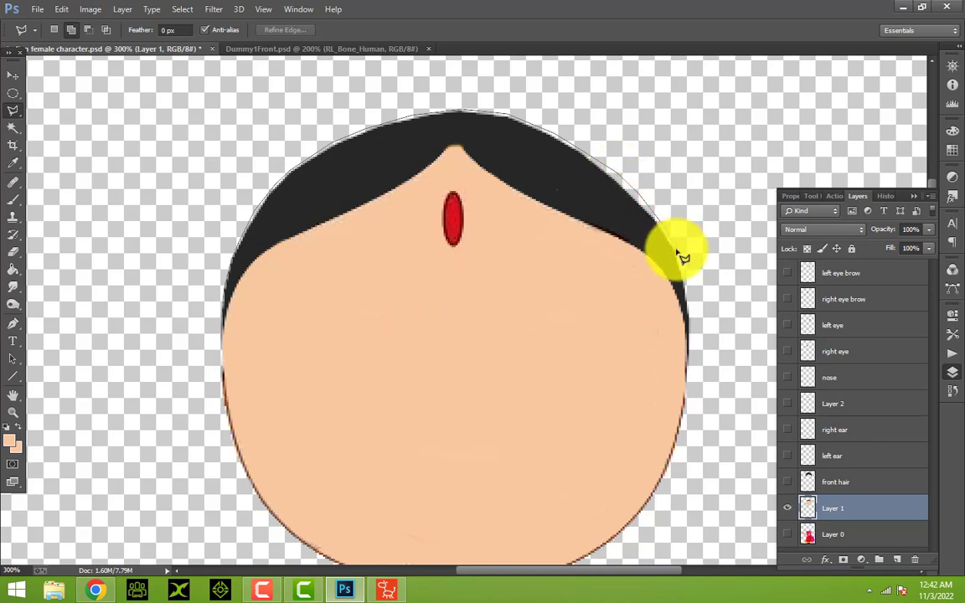
pyautogui.click(685, 354)
pyautogui.click(625, 322)
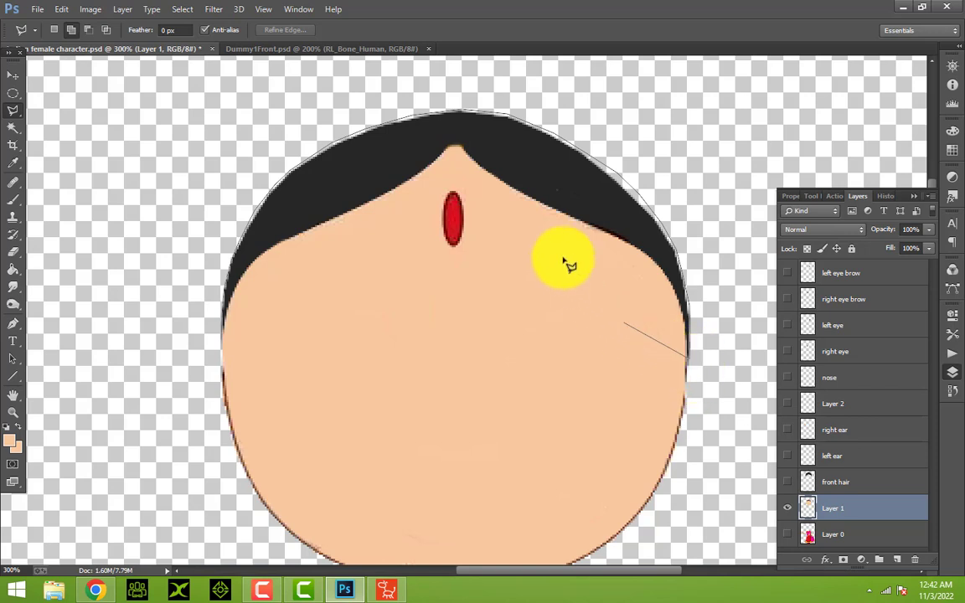
pyautogui.click(545, 226)
pyautogui.click(451, 179)
pyautogui.click(315, 298)
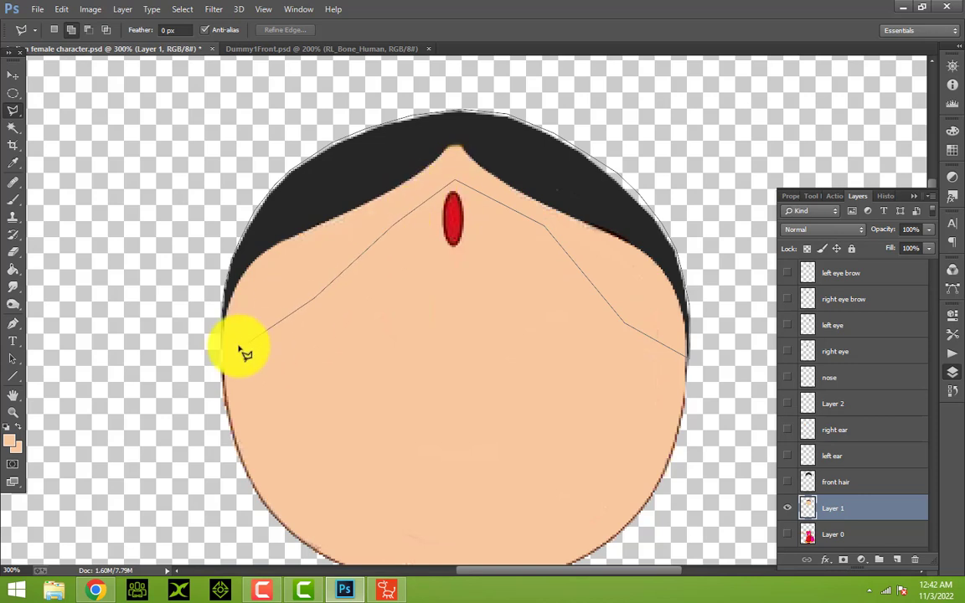
pyautogui.click(226, 341)
pyautogui.click(226, 341)
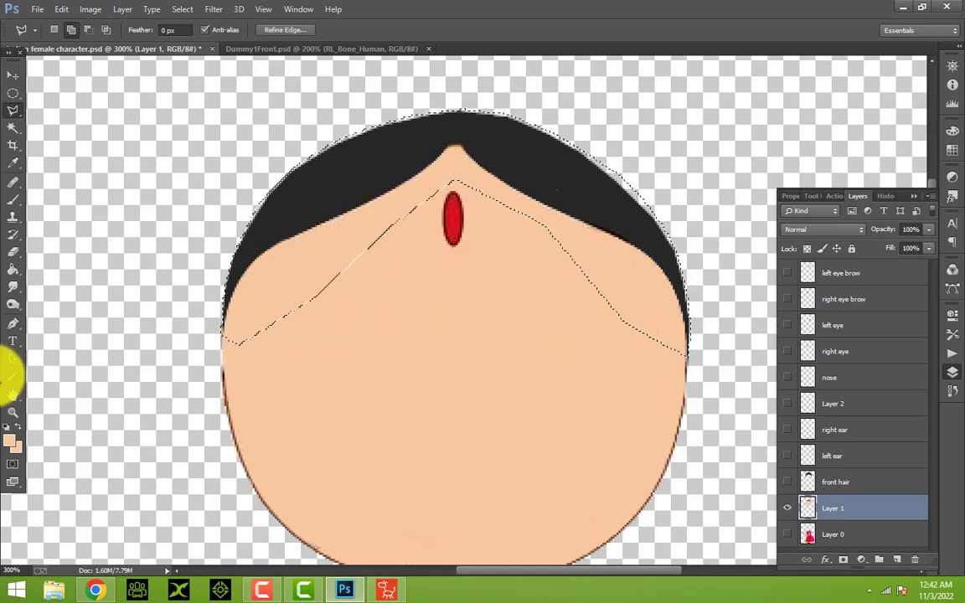
# Step: Paint over the selected hair band with the skin-colored Brush, enlarging it to 50 px for the remaining dark patches, and clear the selection
pyautogui.click(13, 200)
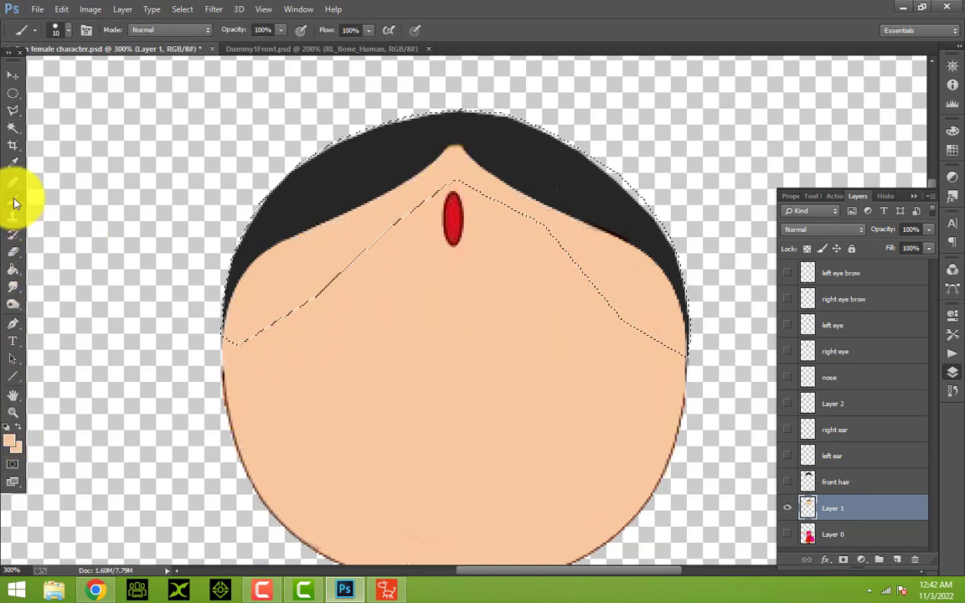
pyautogui.moveTo(459, 123)
pyautogui.mouseDown()
pyautogui.moveTo(309, 178)
pyautogui.moveTo(679, 170)
pyautogui.moveTo(657, 157)
pyautogui.moveTo(519, 144)
pyautogui.moveTo(479, 128)
pyautogui.moveTo(681, 218)
pyautogui.moveTo(698, 208)
pyautogui.moveTo(661, 222)
pyautogui.moveTo(599, 219)
pyautogui.mouseUp()
pyautogui.click(55, 30)
pyautogui.click(88, 67)
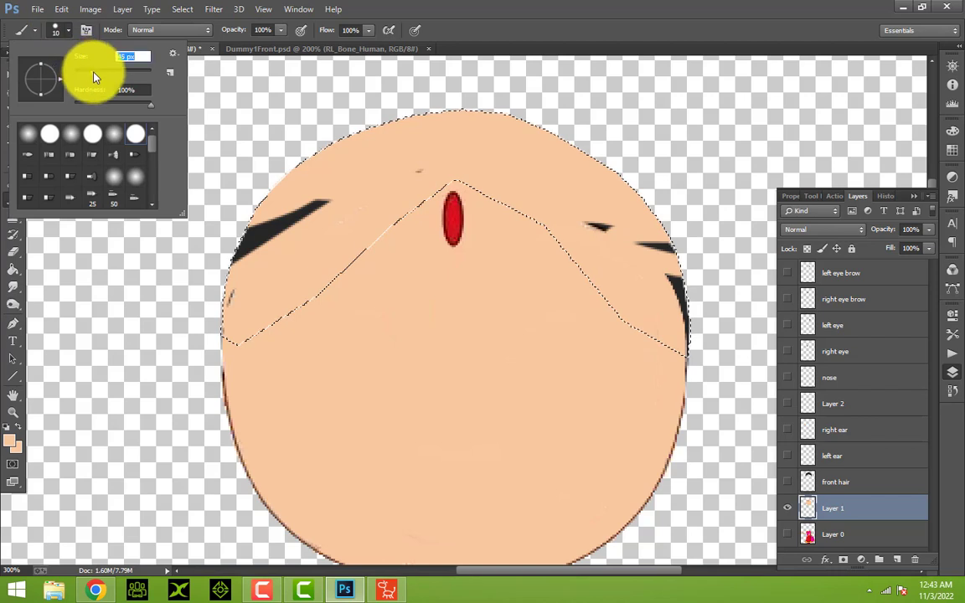
pyautogui.moveTo(204, 253)
pyautogui.mouseDown()
pyautogui.moveTo(226, 275)
pyautogui.moveTo(313, 183)
pyautogui.moveTo(608, 144)
pyautogui.moveTo(487, 143)
pyautogui.moveTo(252, 301)
pyautogui.moveTo(273, 206)
pyautogui.mouseUp()
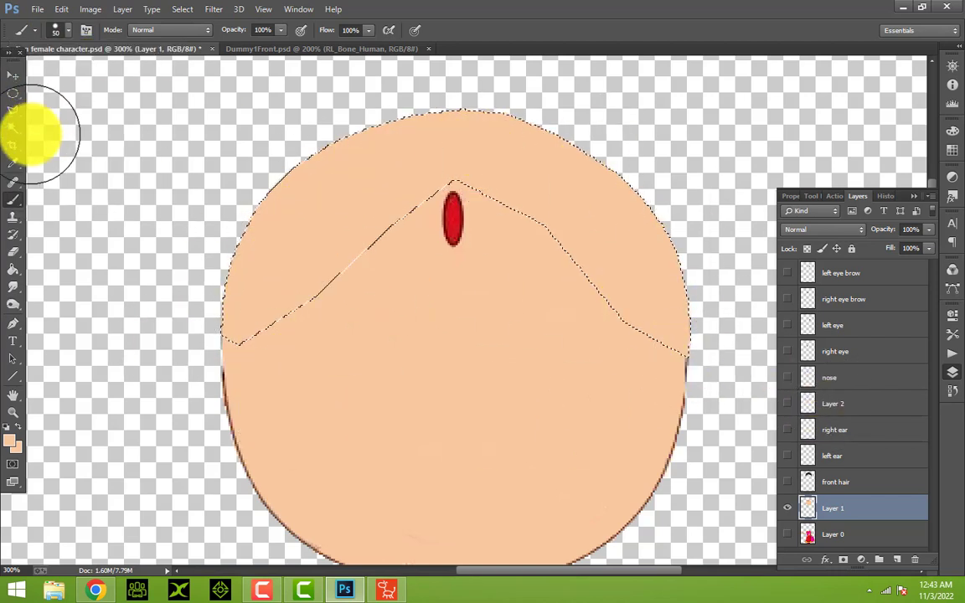
pyautogui.moveTo(13, 111)
pyautogui.mouseDown()
pyautogui.moveTo(37, 117)
pyautogui.moveTo(42, 108)
pyautogui.mouseUp()
pyautogui.click(452, 348)
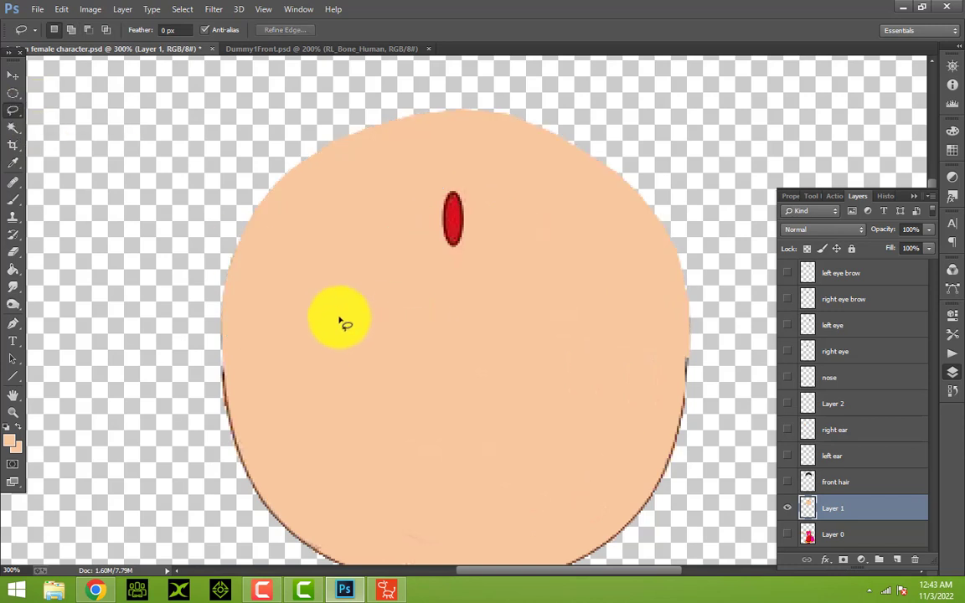
# Step: Select the red bindi on Layer 1 with the Elliptical Marquee, leaving a small skin margin around it
pyautogui.scroll(-2, 414, 306)
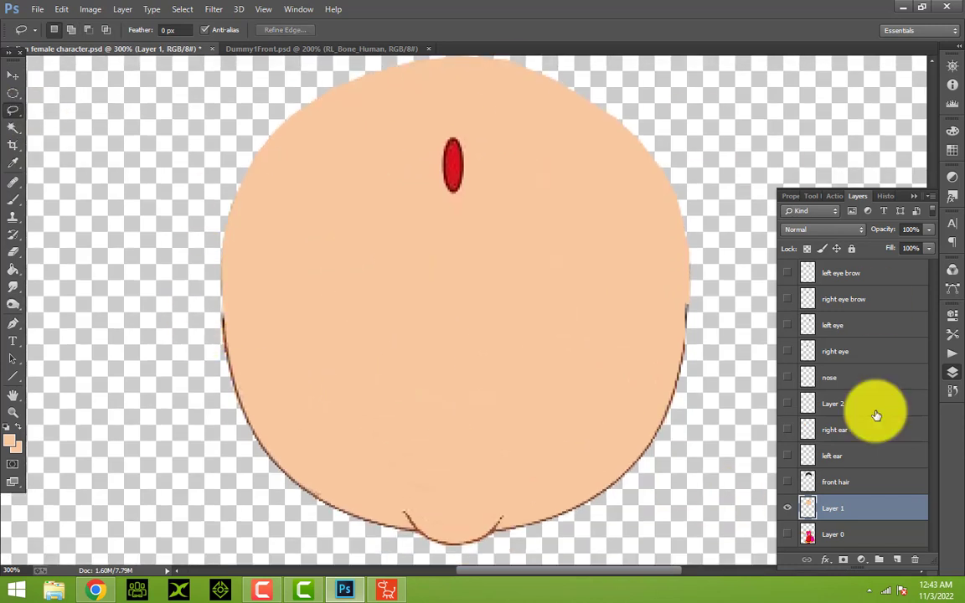
pyautogui.scroll(1, 620, 317)
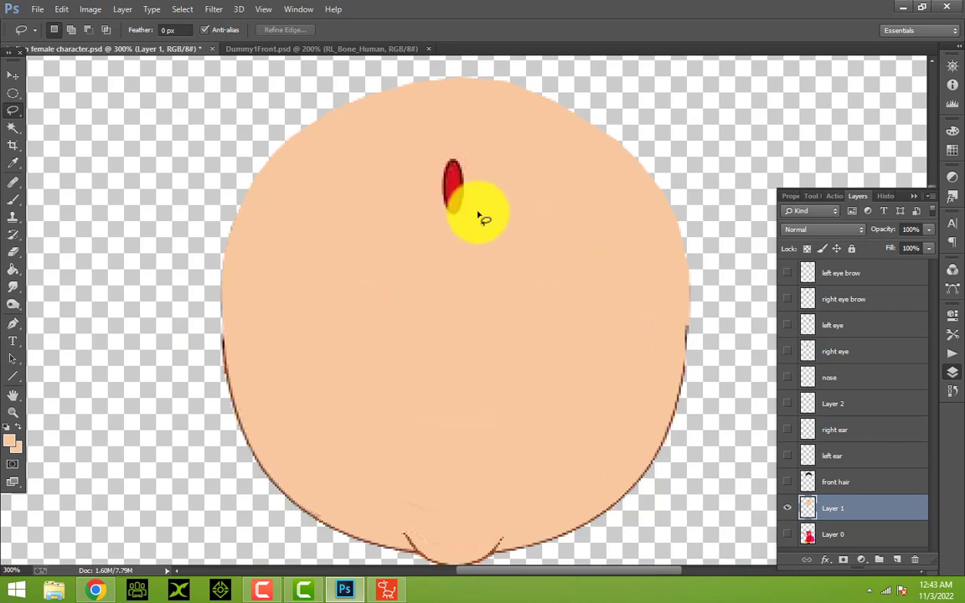
pyautogui.click(11, 94)
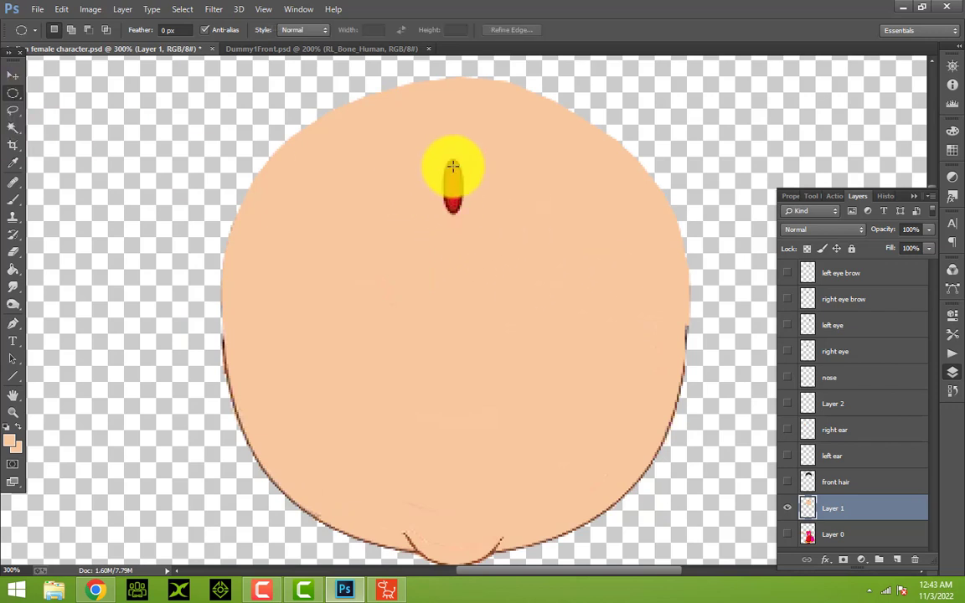
pyautogui.moveTo(441, 159); pyautogui.dragTo(464, 225)
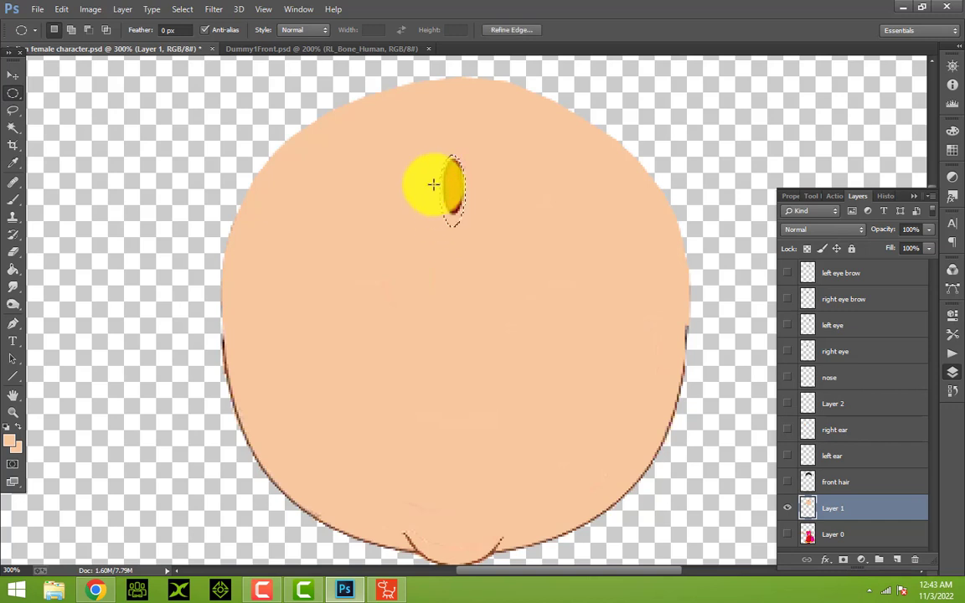
pyautogui.moveTo(437, 147); pyautogui.dragTo(472, 224)
# Step: Copy the selected bindi and paste it in place as a new layer
pyautogui.click(61, 10)
pyautogui.moveTo(37, 9)
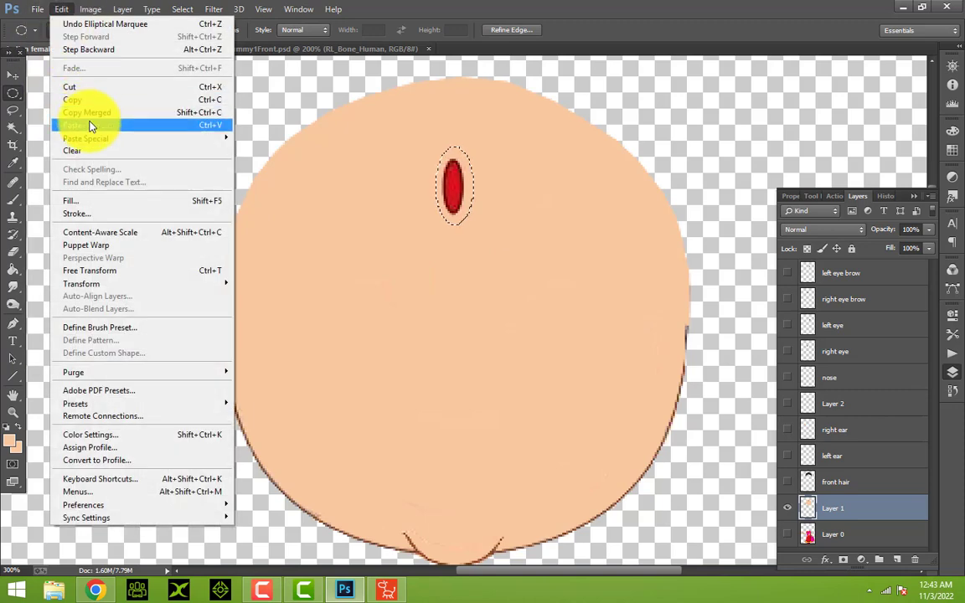
pyautogui.click(84, 100)
pyautogui.click(61, 10)
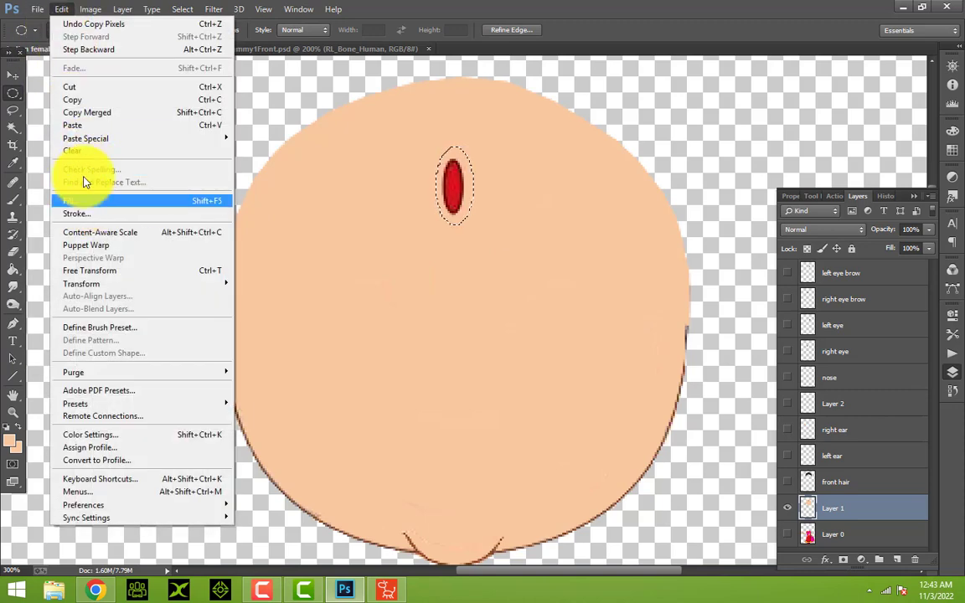
pyautogui.click(81, 125)
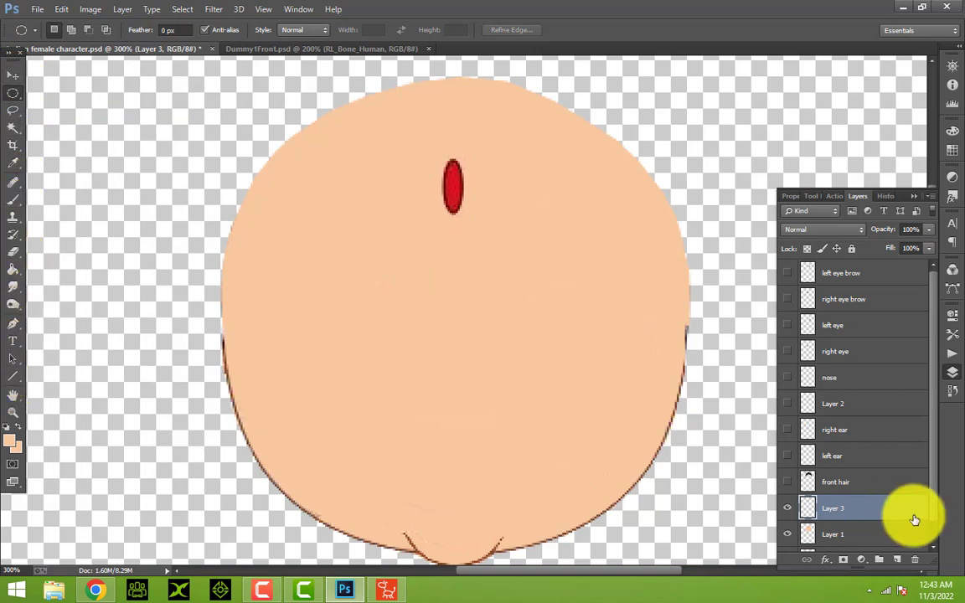
# Step: Paint over the original bindi on Layer 1 with the 50 px skin-colored Brush
pyautogui.scroll(-1, 915, 519)
pyautogui.click(825, 513)
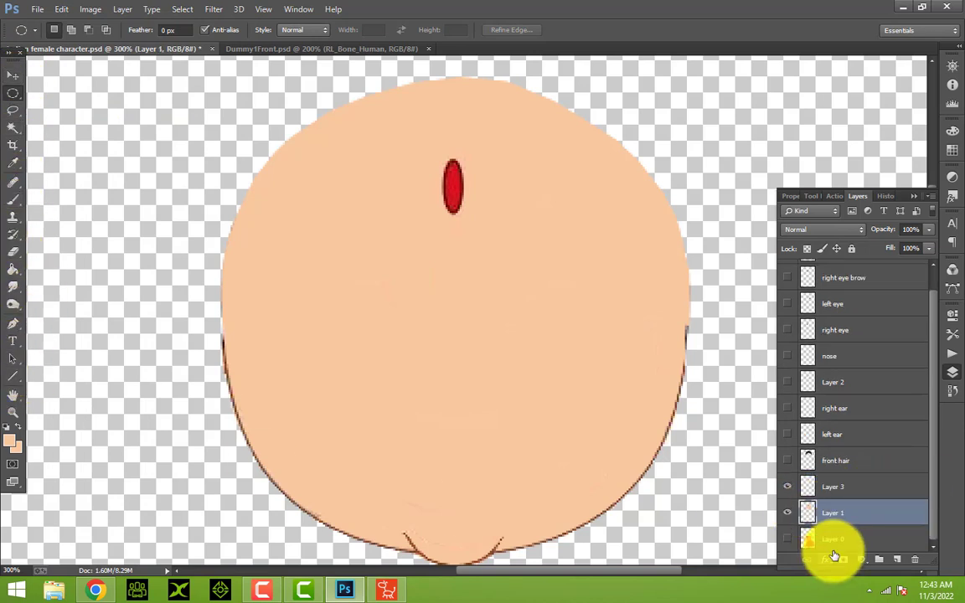
pyautogui.click(21, 199)
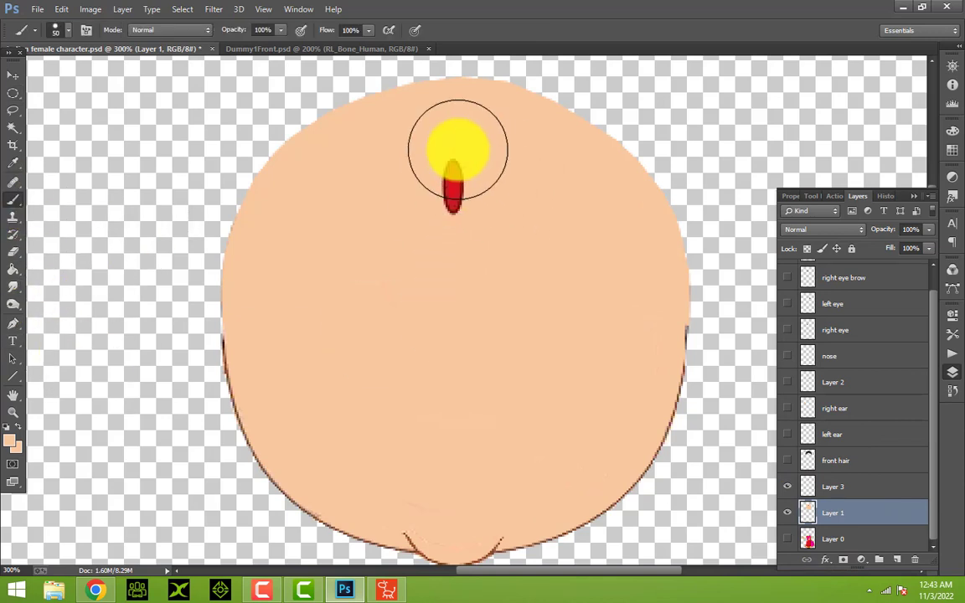
pyautogui.click(13, 75)
pyautogui.moveTo(505, 209); pyautogui.dragTo(525, 240)
pyautogui.hotkey('ctrl', 'z')
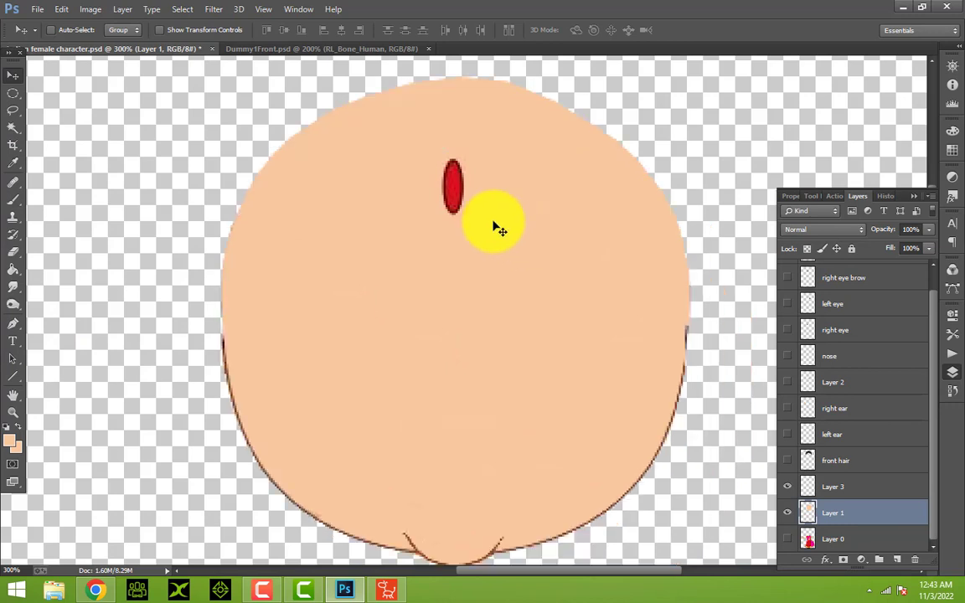
pyautogui.click(788, 520)
pyautogui.click(789, 519)
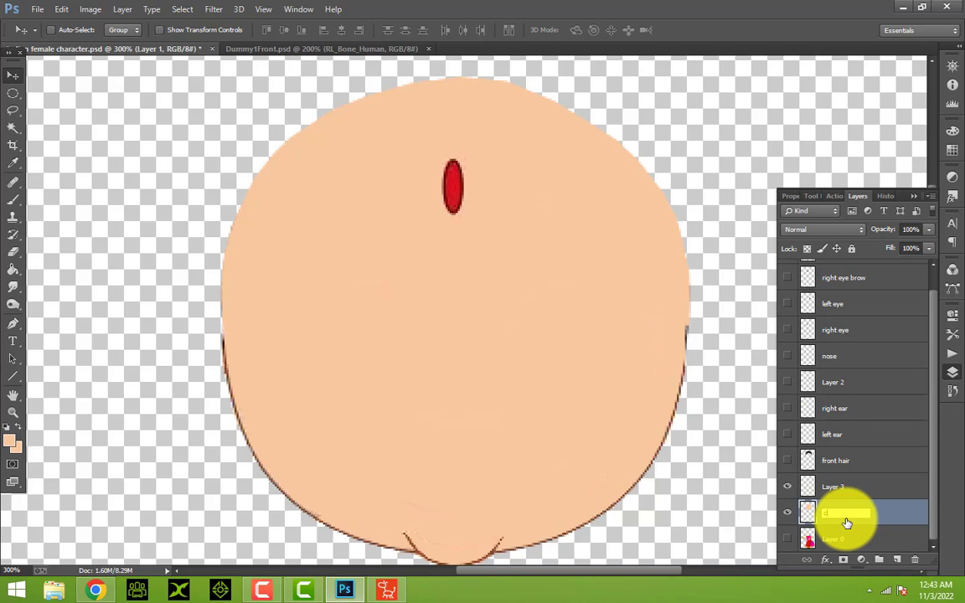
# Step: Rename Layer 1 as face and the pasted bindi layer as bindya, hiding the bindya layer
pyautogui.press('Return')
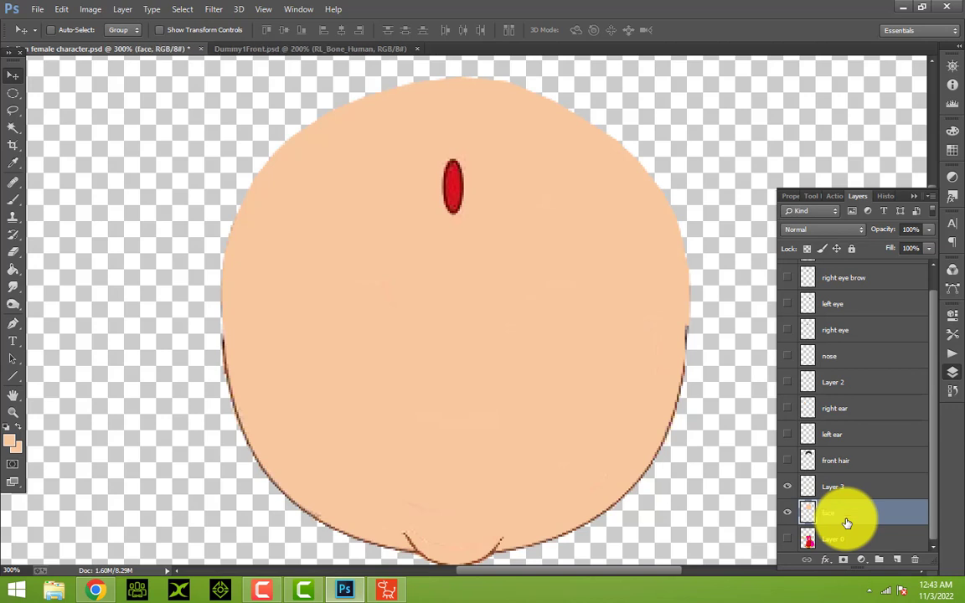
pyautogui.rightClick(457, 195)
pyautogui.click(474, 199)
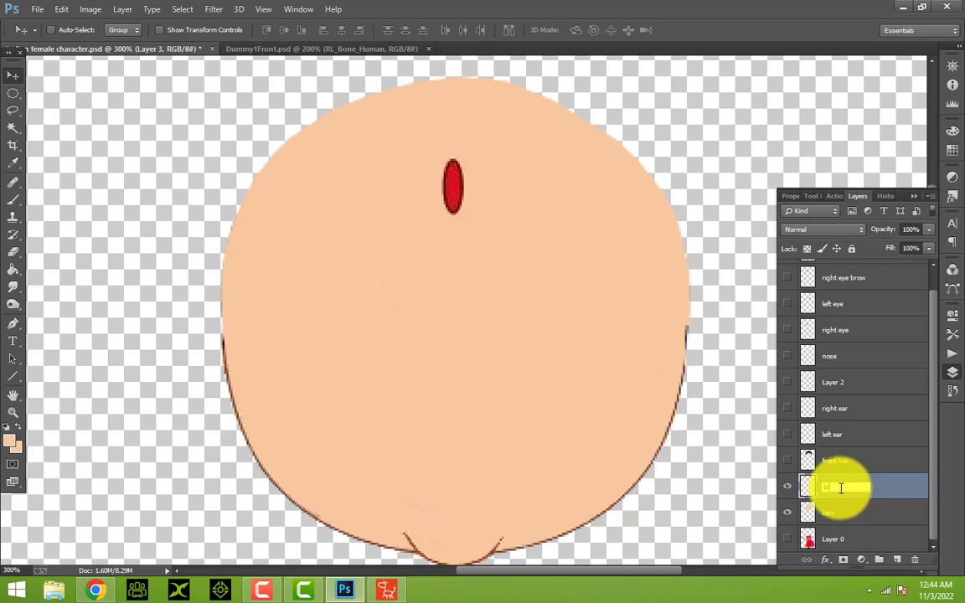
pyautogui.press('Return')
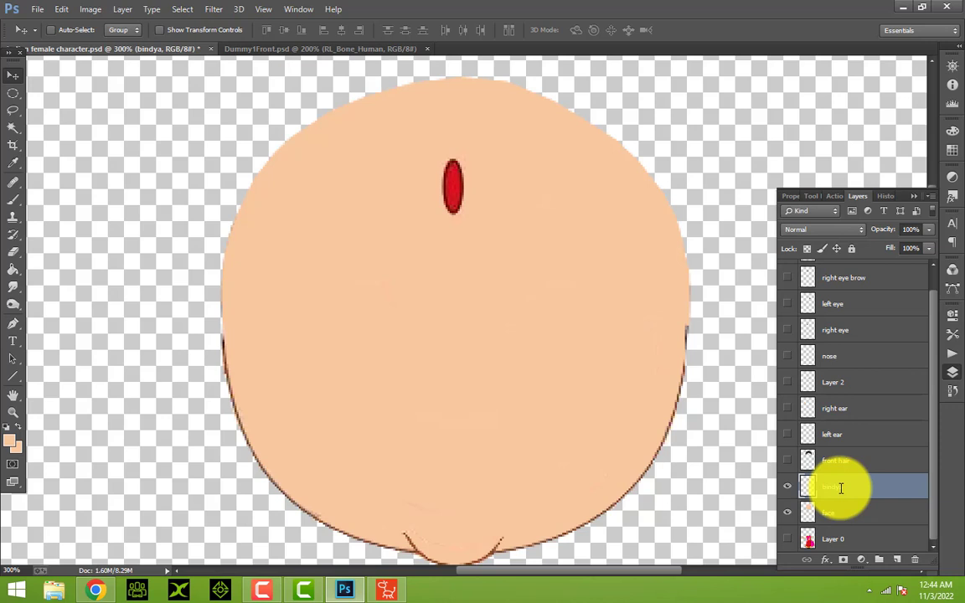
pyautogui.click(787, 489)
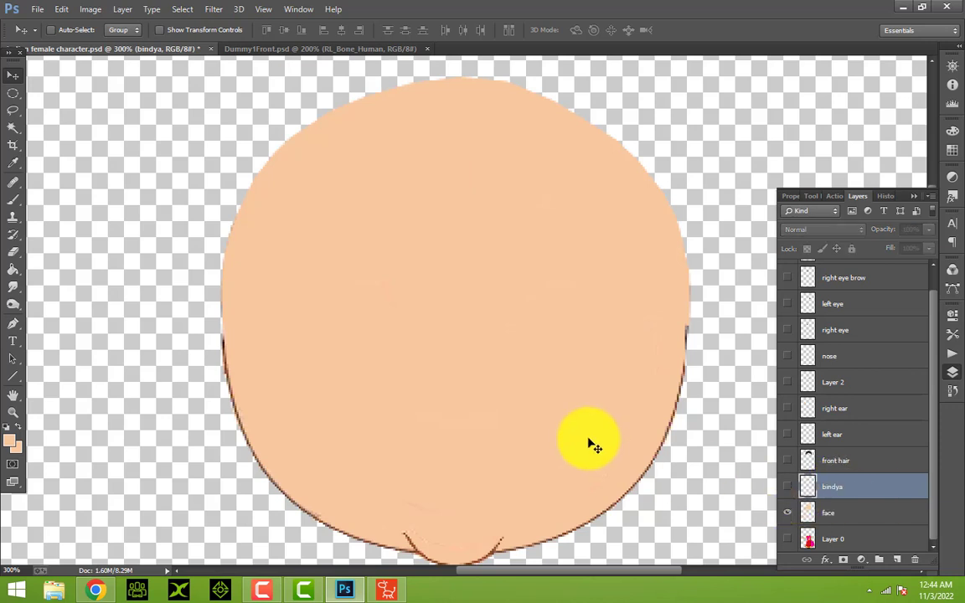
# Step: Try to retouch the dark upper end of the right-hand outline on the face layer with the Healing Brush
pyautogui.scroll(-2, 588, 442)
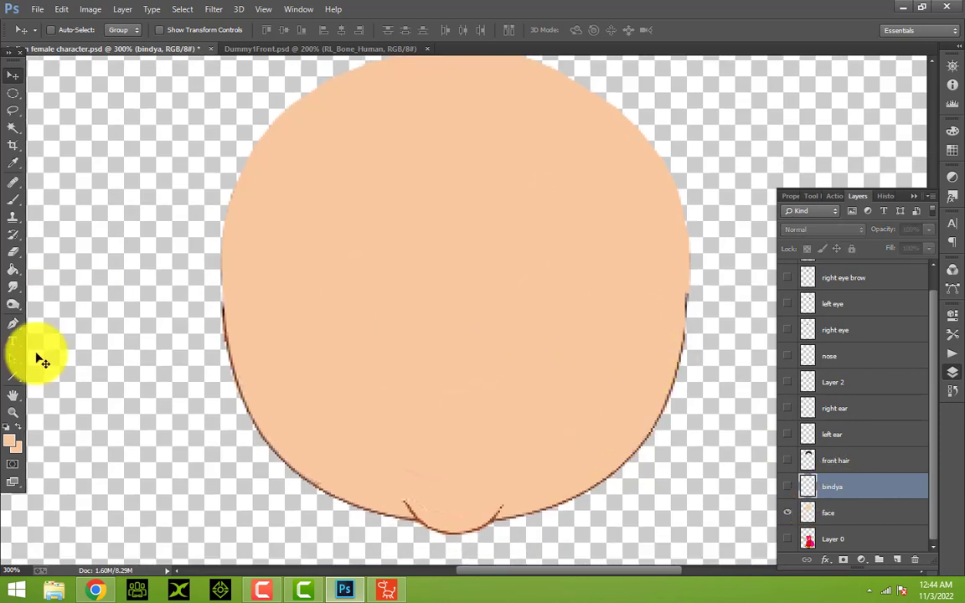
pyautogui.click(12, 185)
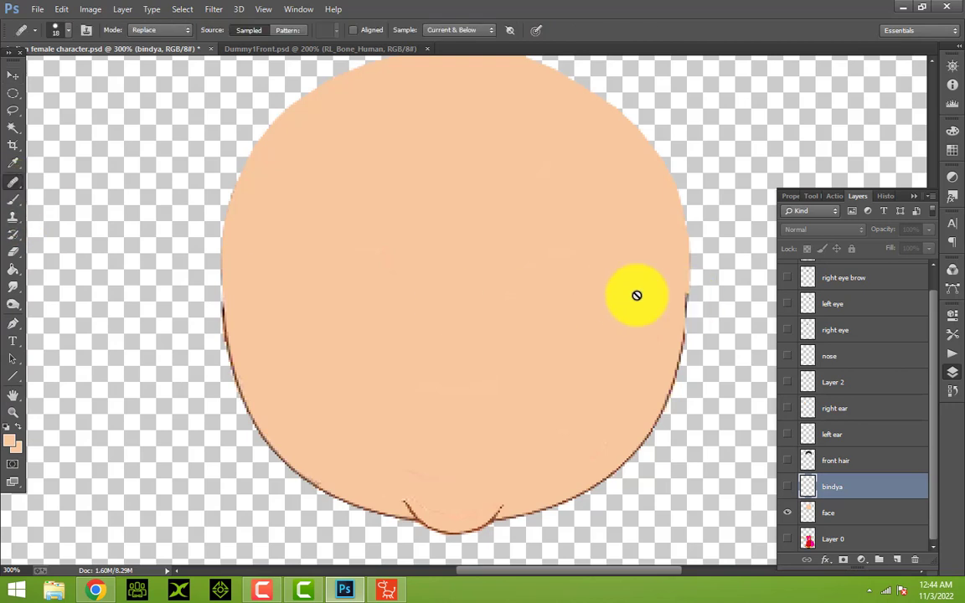
pyautogui.click(838, 511)
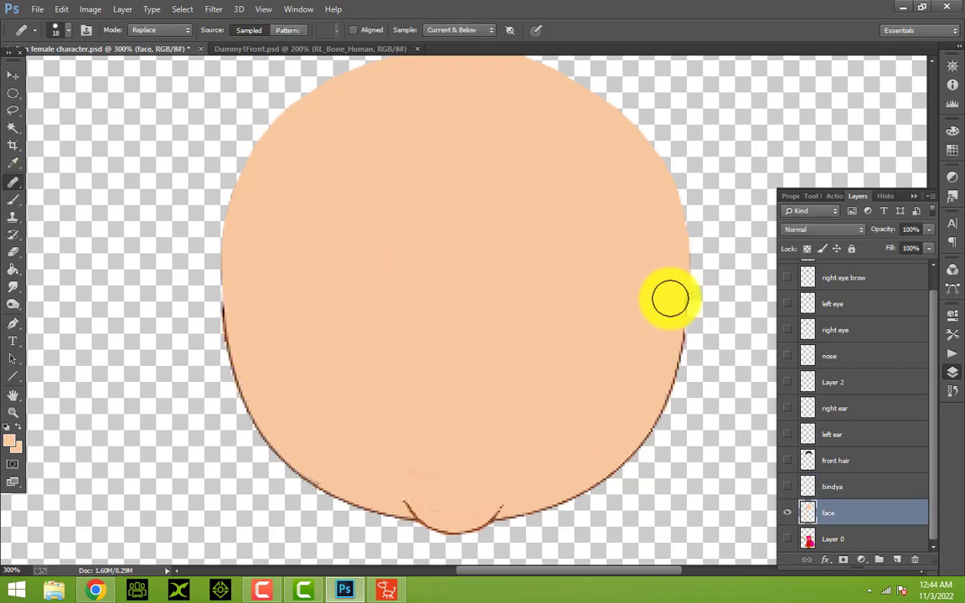
pyautogui.click(670, 298)
pyautogui.click(450, 228)
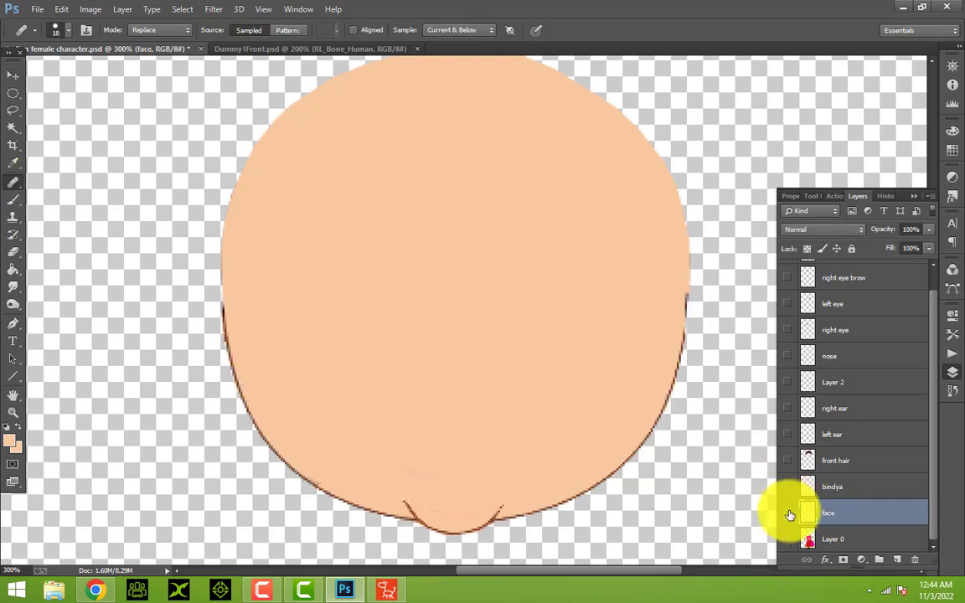
pyautogui.click(788, 513)
pyautogui.click(788, 512)
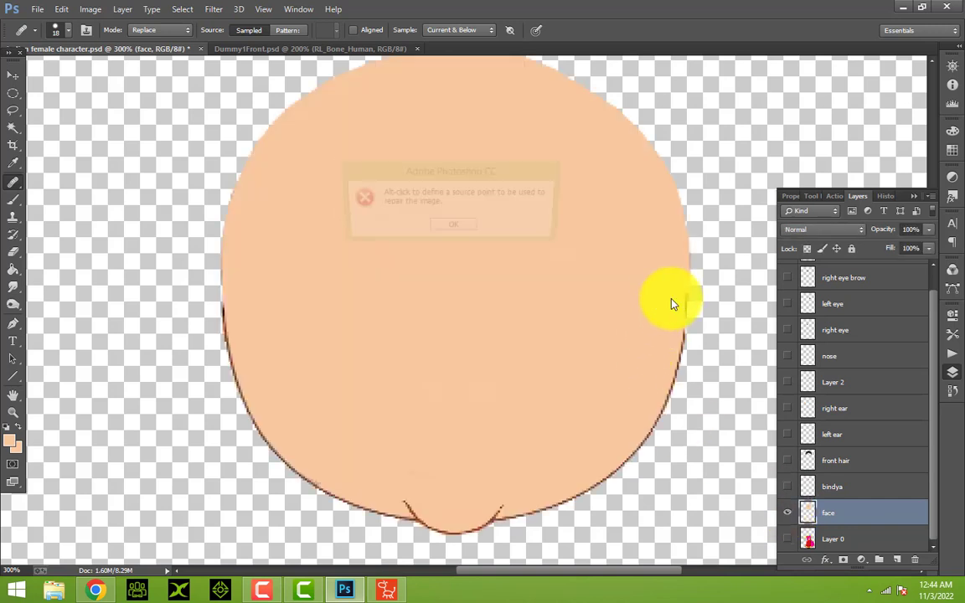
pyautogui.click(453, 228)
# Step: Paint out the dark upper end of the outline along the face's right edge with the skin-colored Brush
pyautogui.click(13, 199)
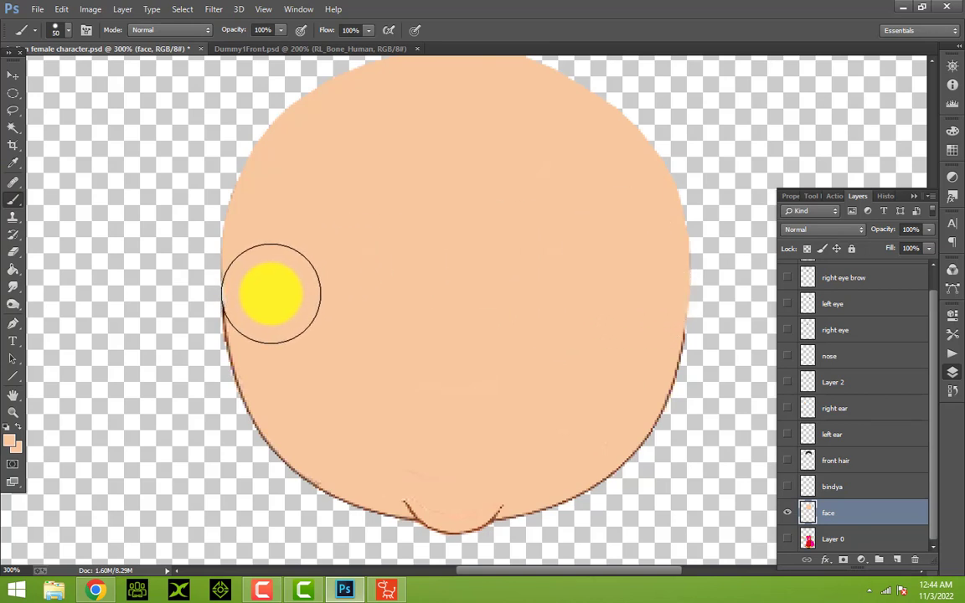
pyautogui.scroll(1, 484, 317)
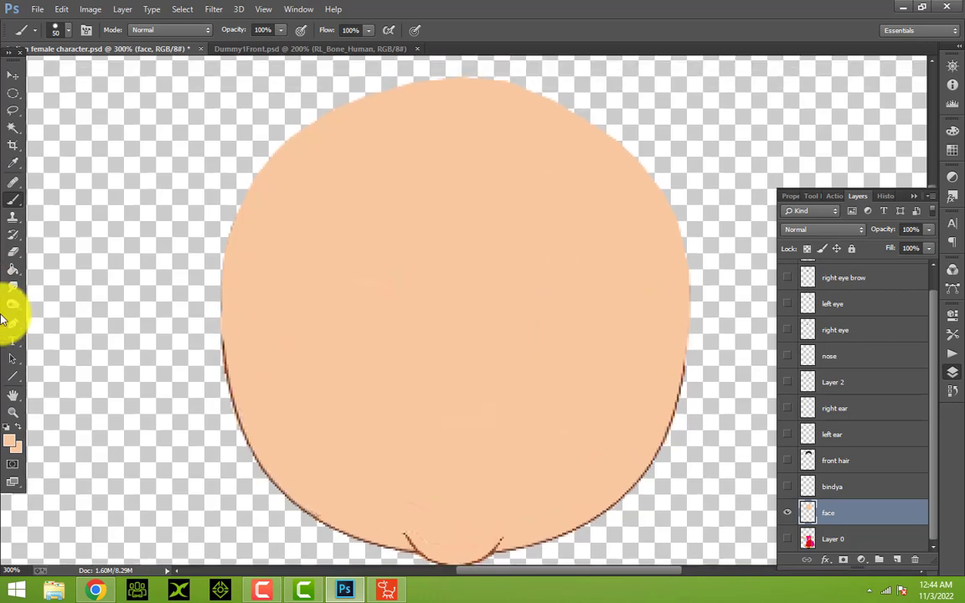
pyautogui.click(13, 411)
pyautogui.click(387, 29)
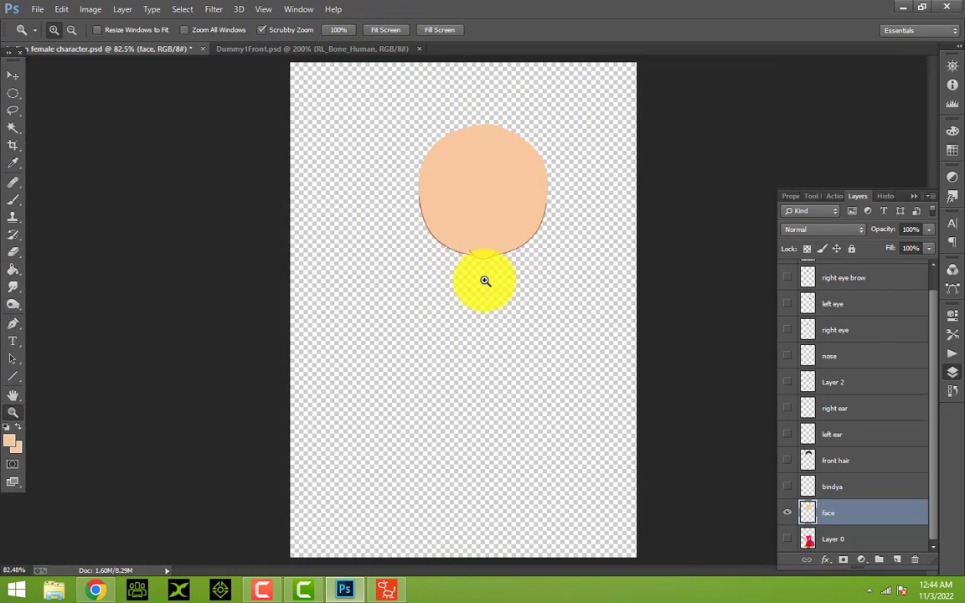
# Step: Select the curved chin line on the face layer with the Polygonal Lasso, following it closely from end to end
pyautogui.click(518, 202)
pyautogui.click(517, 204)
pyautogui.click(517, 205)
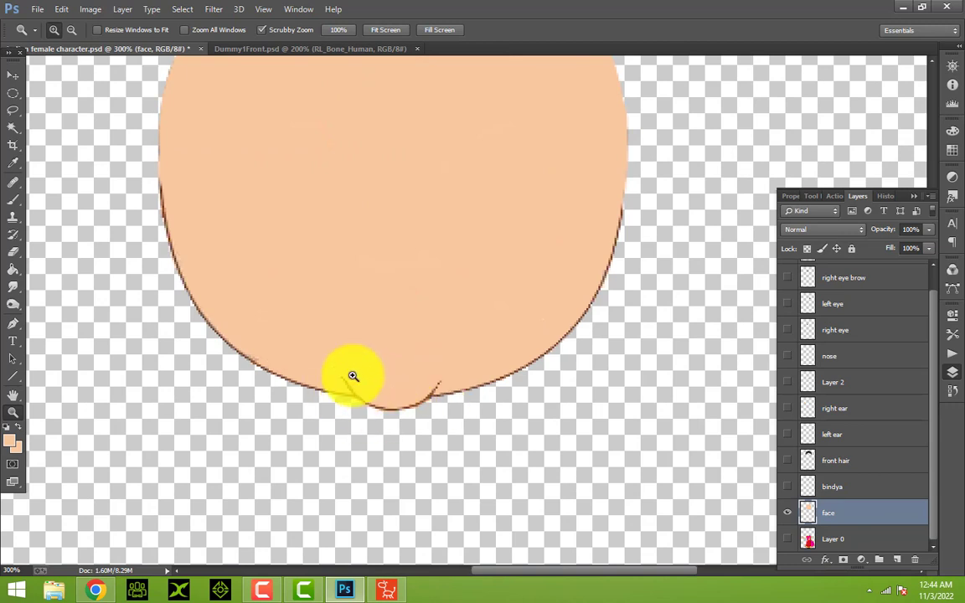
pyautogui.click(411, 379)
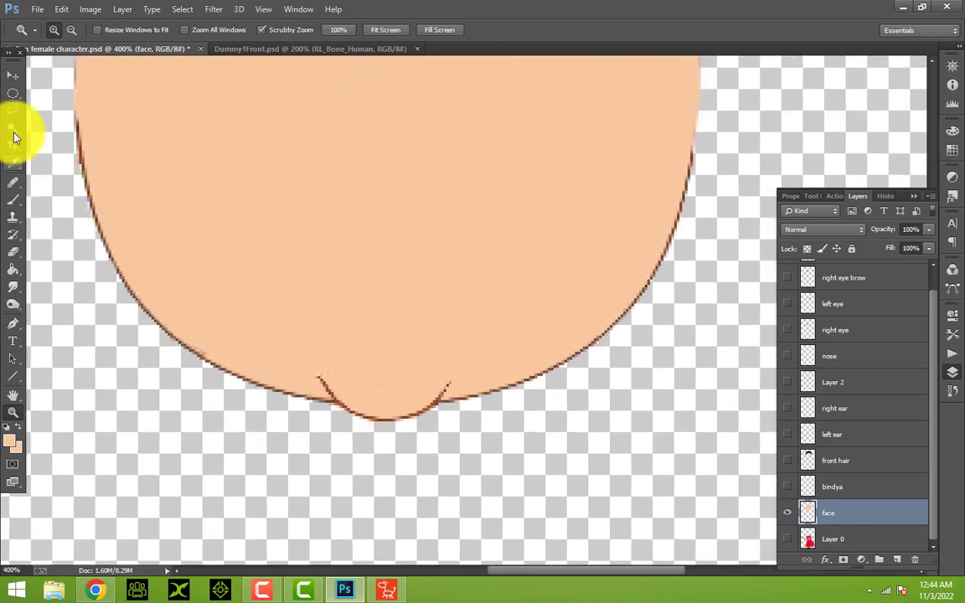
pyautogui.rightClick(12, 120)
pyautogui.click(52, 125)
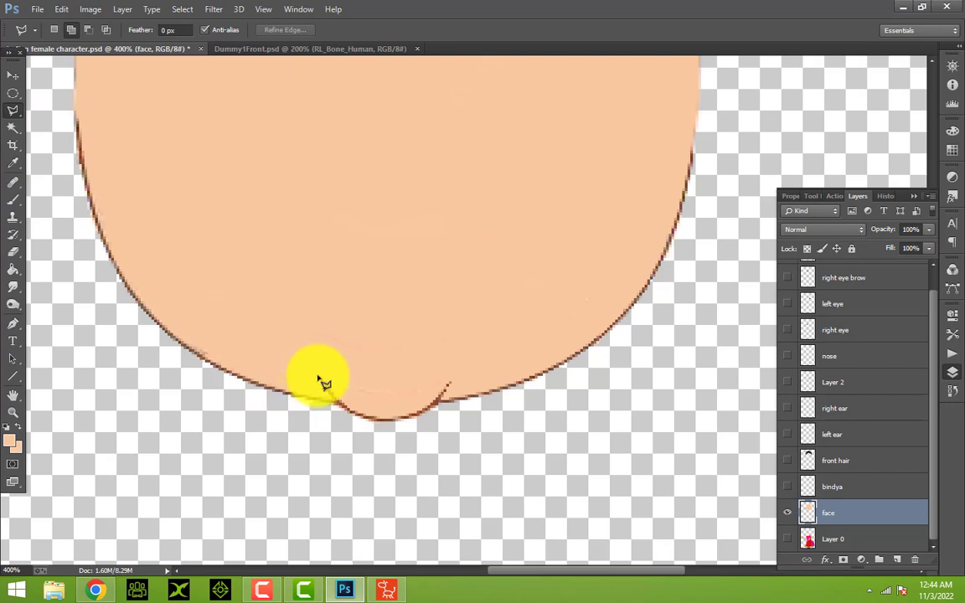
pyautogui.click(319, 377)
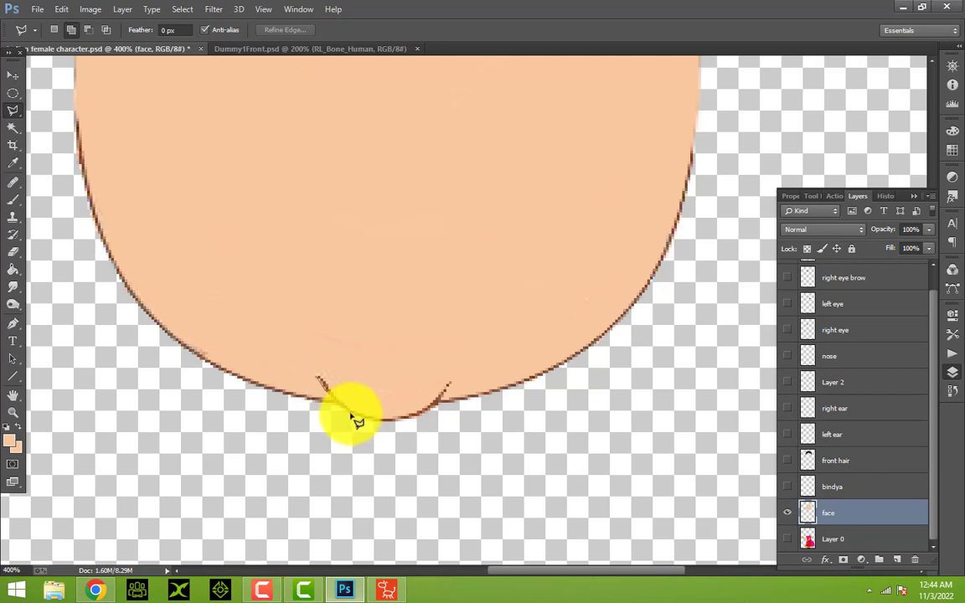
pyautogui.click(351, 418)
pyautogui.click(389, 436)
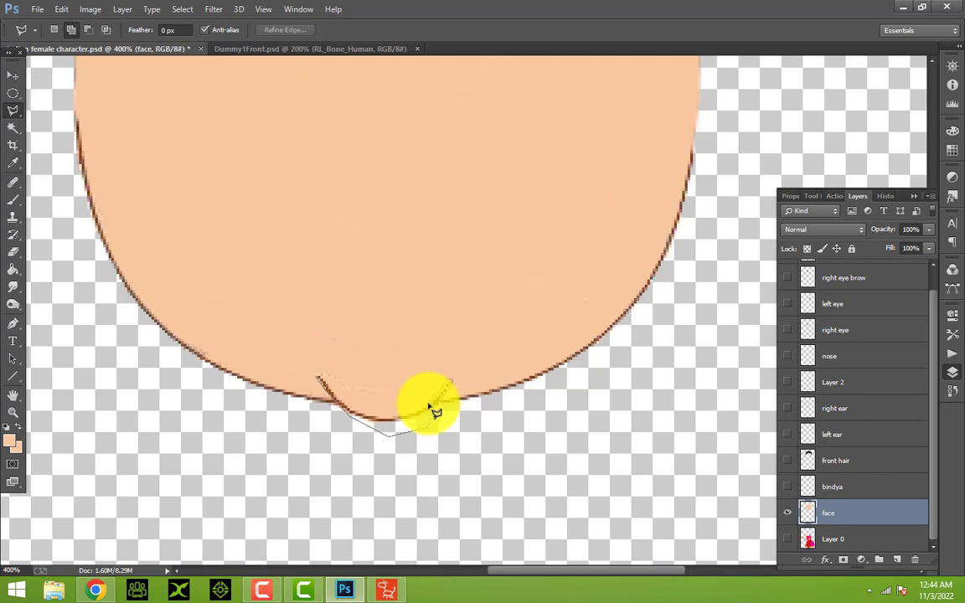
pyautogui.click(424, 408)
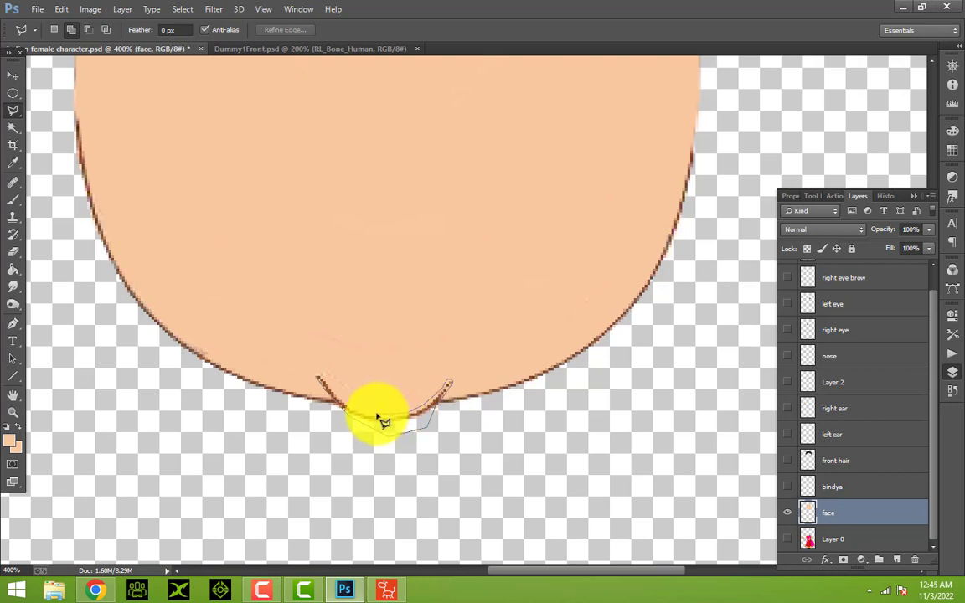
pyautogui.click(316, 375)
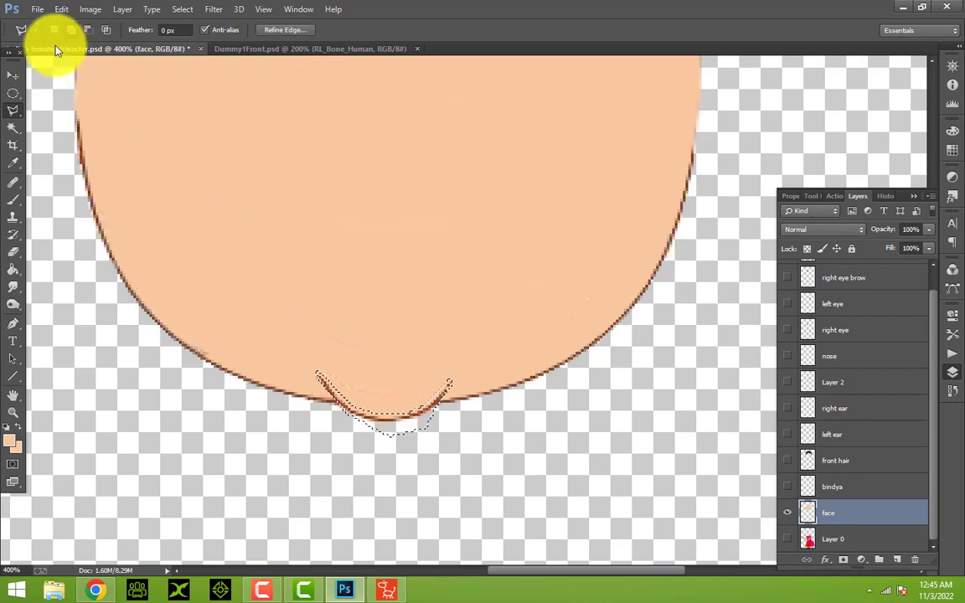
# Step: Copy the selected chin line and paste it as a new layer
pyautogui.click(62, 9)
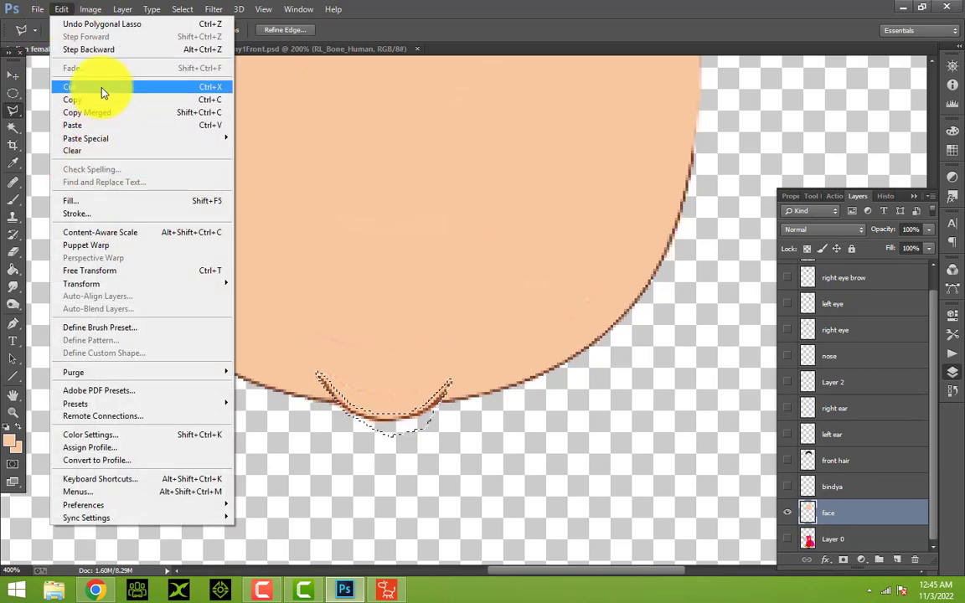
pyautogui.click(101, 99)
pyautogui.click(63, 9)
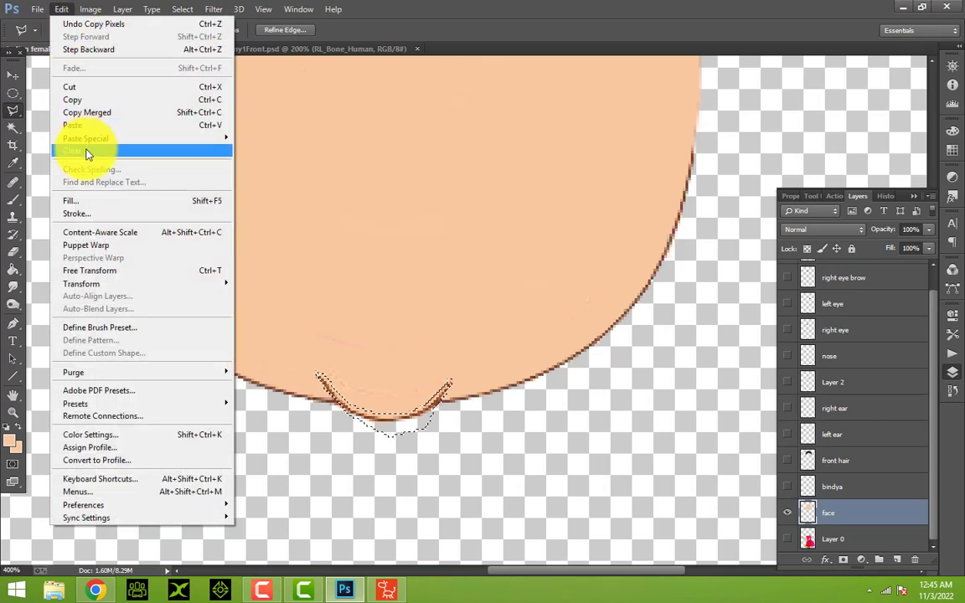
pyautogui.click(80, 124)
# Step: Move the pasted chin line off the face to the empty area at its lower right and rename its layer chin
pyautogui.press('v')
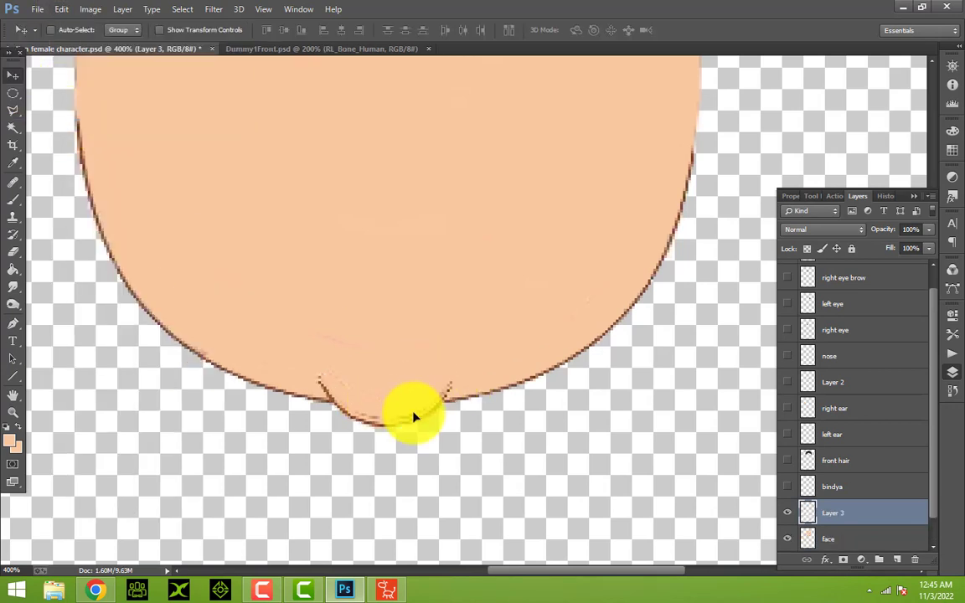
pyautogui.moveTo(413, 417); pyautogui.dragTo(610, 463)
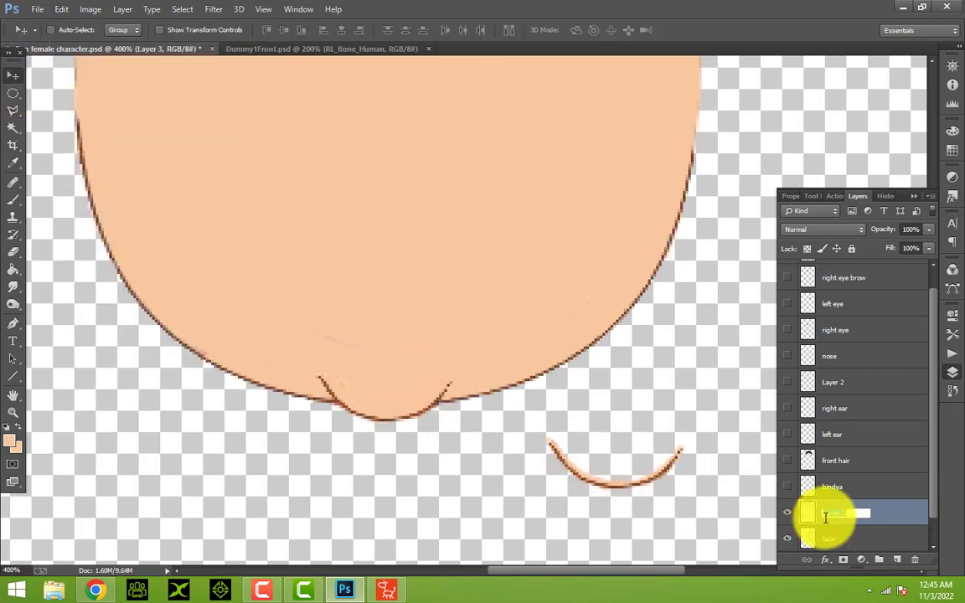
pyautogui.press('Return')
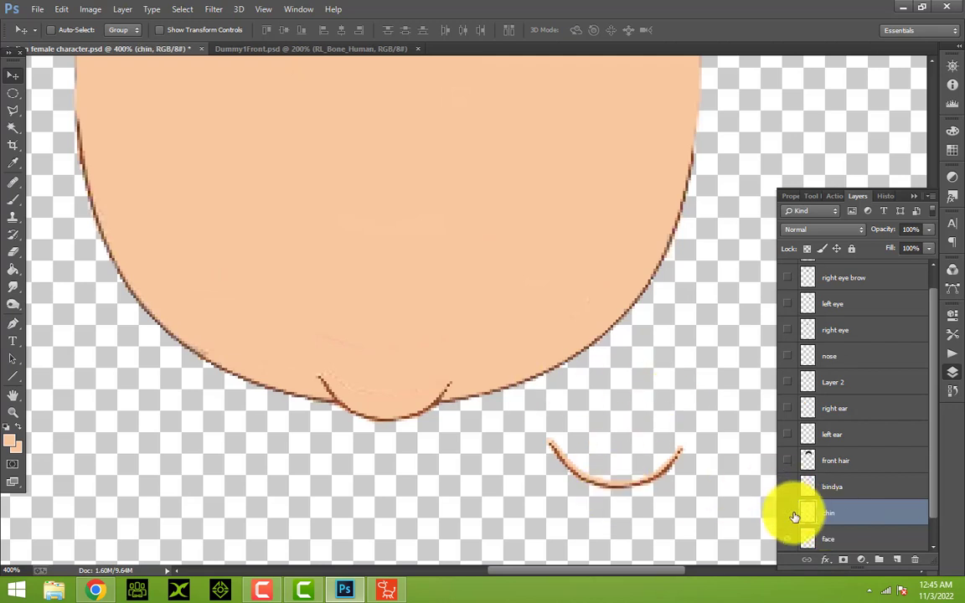
# Step: Hide the chin layer and paint out the chin line's inner ends on the face layer with the skin-colored Brush
pyautogui.click(790, 514)
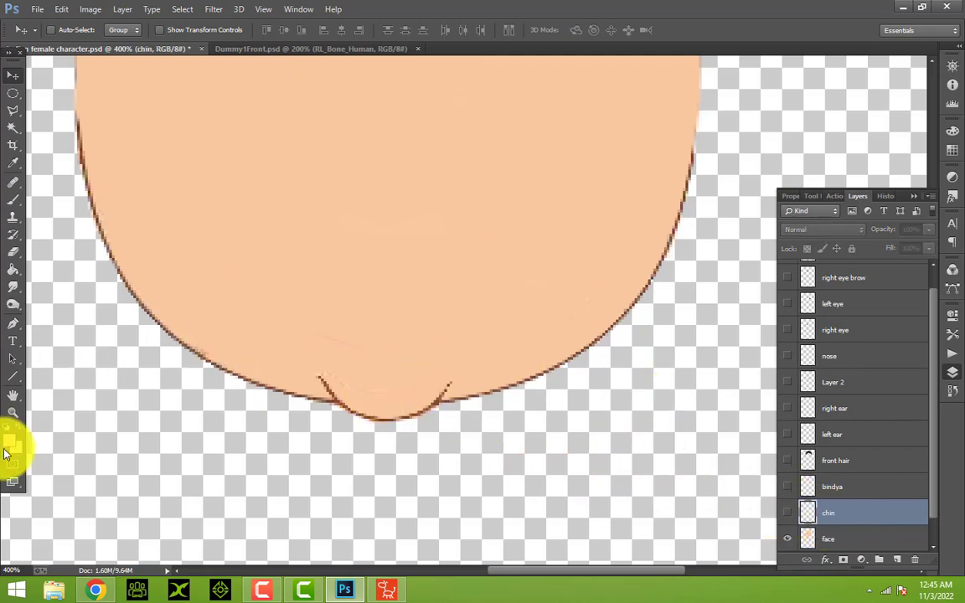
pyautogui.click(13, 199)
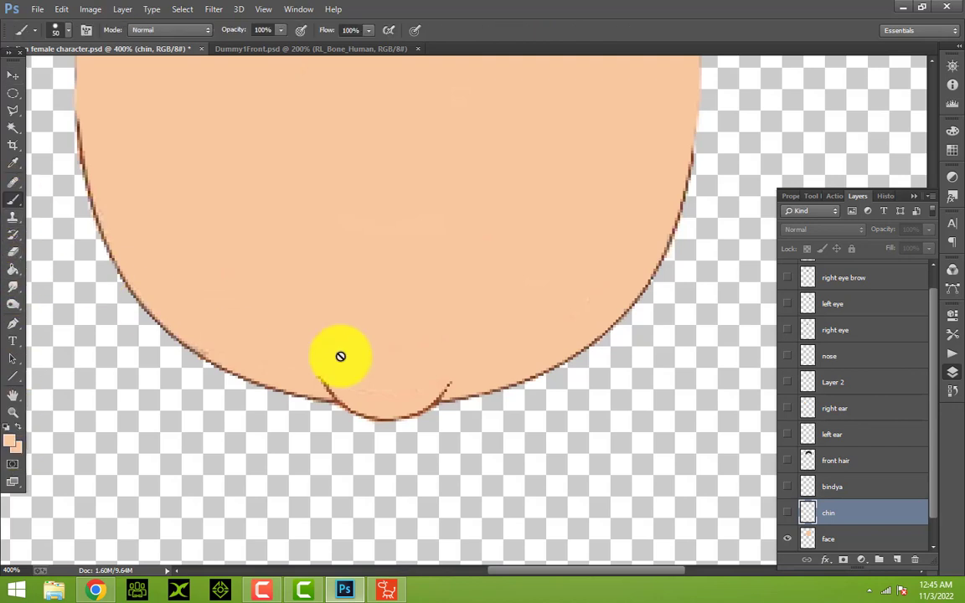
pyautogui.click(848, 541)
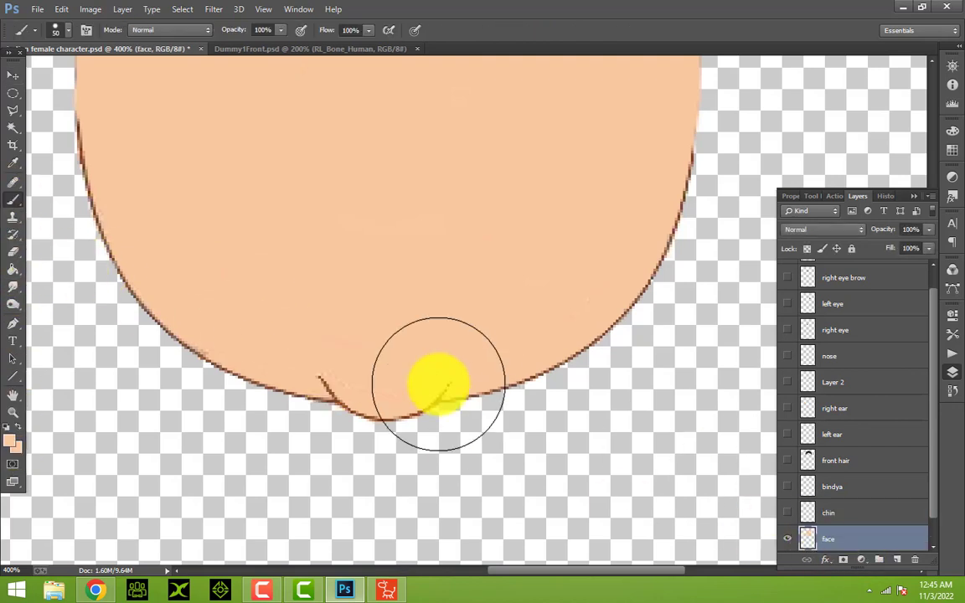
pyautogui.moveTo(350, 333)
pyautogui.mouseDown()
pyautogui.moveTo(430, 340)
pyautogui.moveTo(440, 331)
pyautogui.mouseUp()
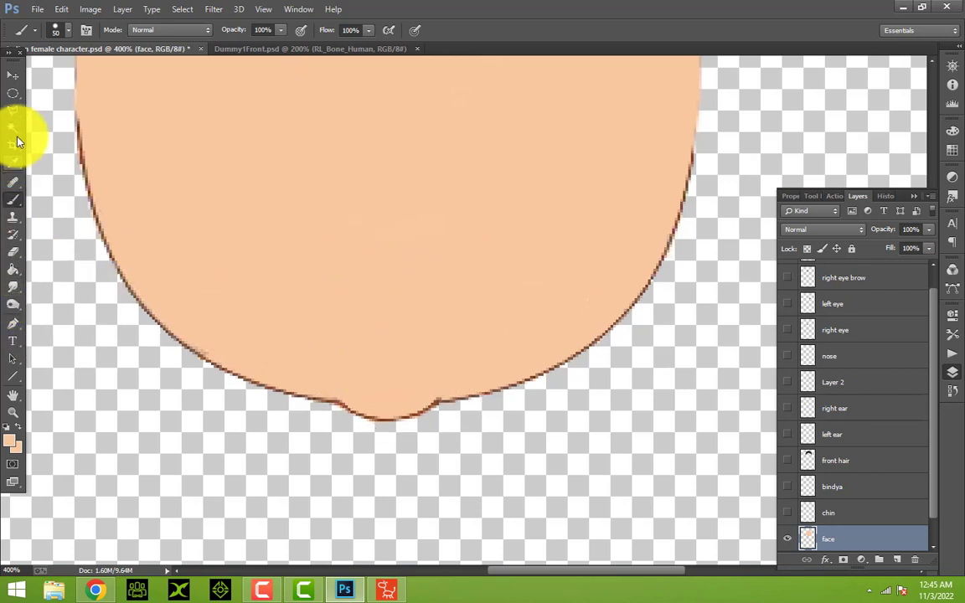
# Step: Erase the chin bump protruding below the face so the lower edge follows a smooth curve
pyautogui.click(14, 114)
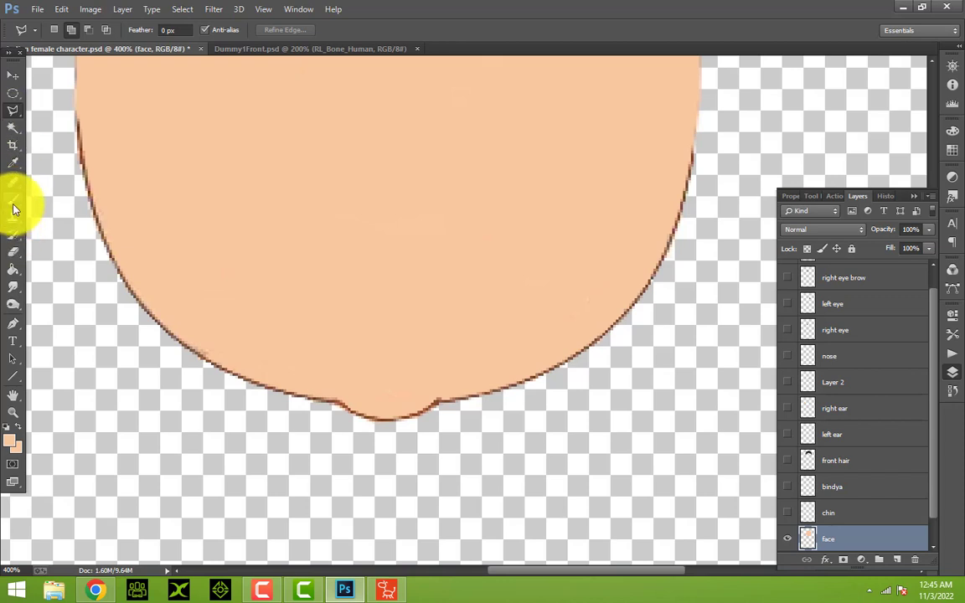
pyautogui.click(12, 202)
pyautogui.click(12, 252)
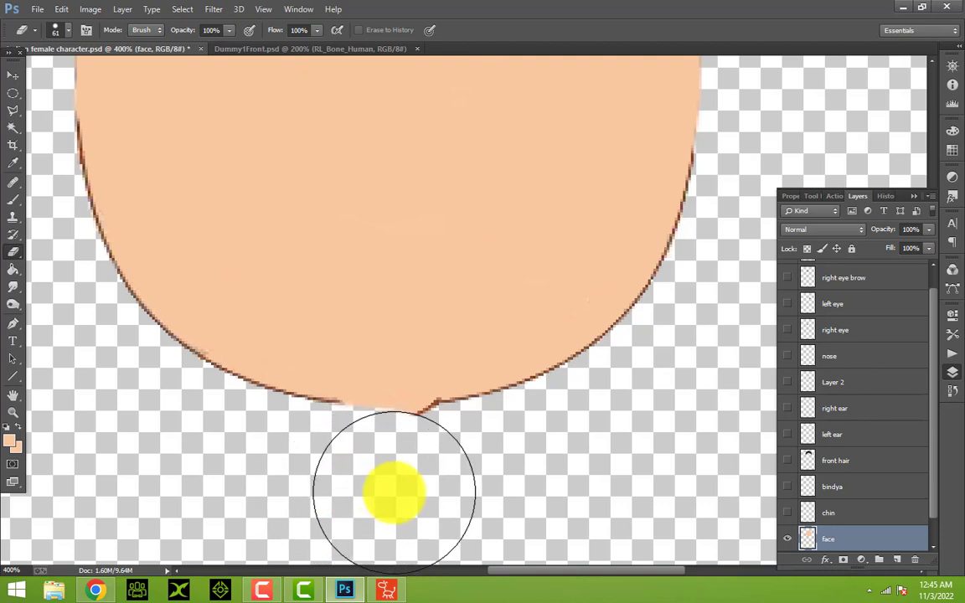
pyautogui.moveTo(394, 493); pyautogui.dragTo(425, 487)
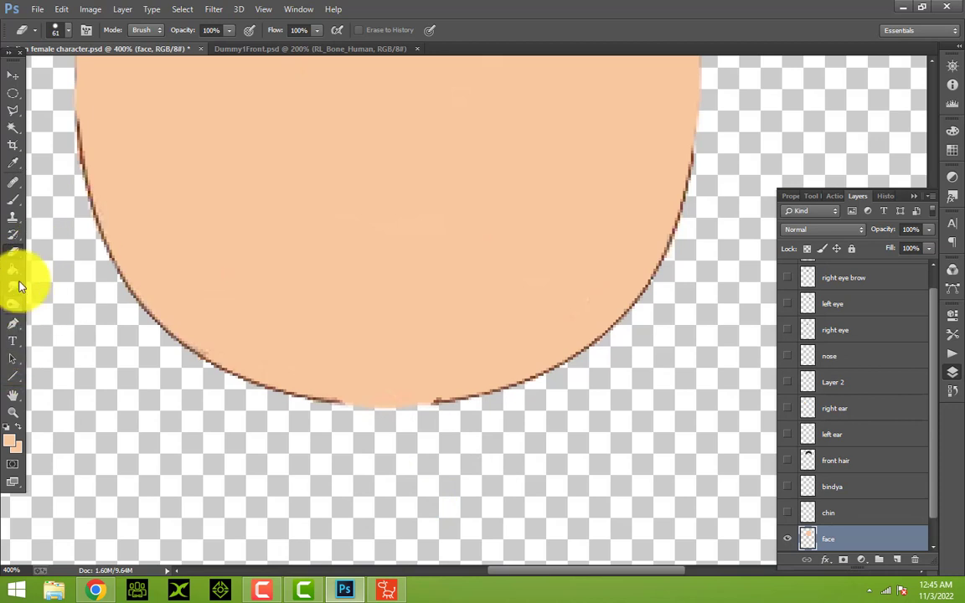
# Step: Redraw the missing outline along the face's lower edge with a 2 px Brush in brown 84553b sampled from the existing outline
pyautogui.click(11, 201)
pyautogui.click(10, 440)
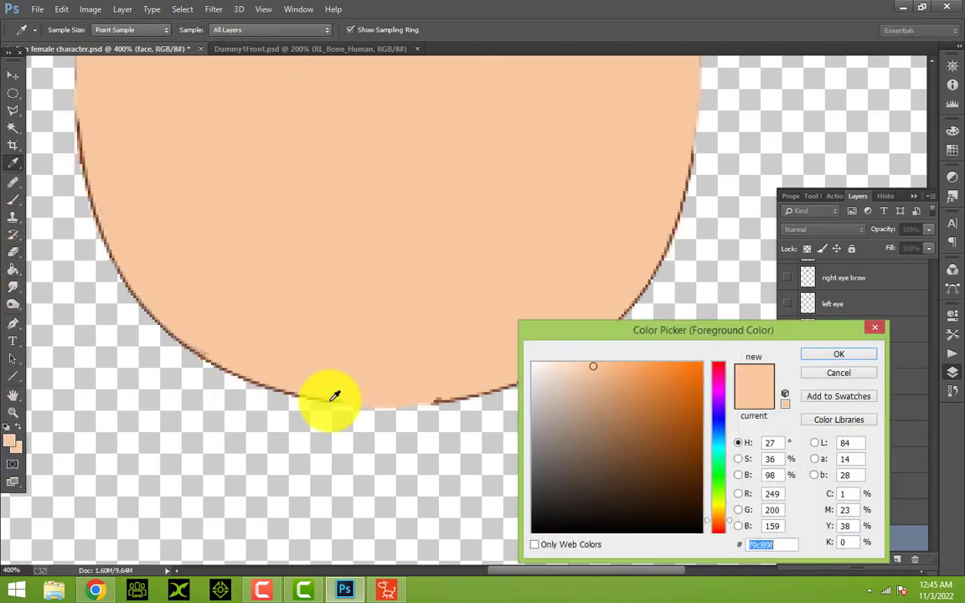
pyautogui.click(740, 388)
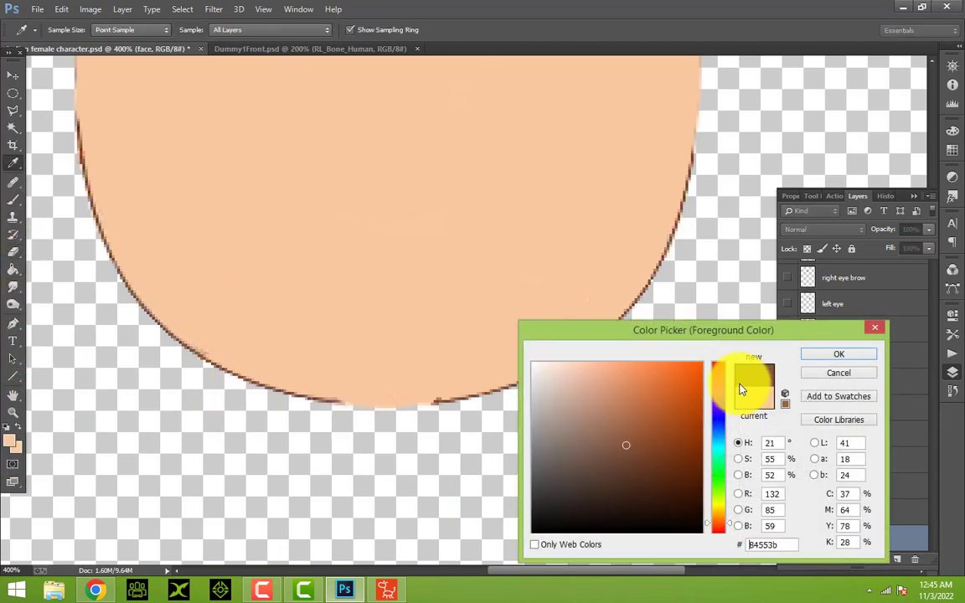
pyautogui.click(818, 360)
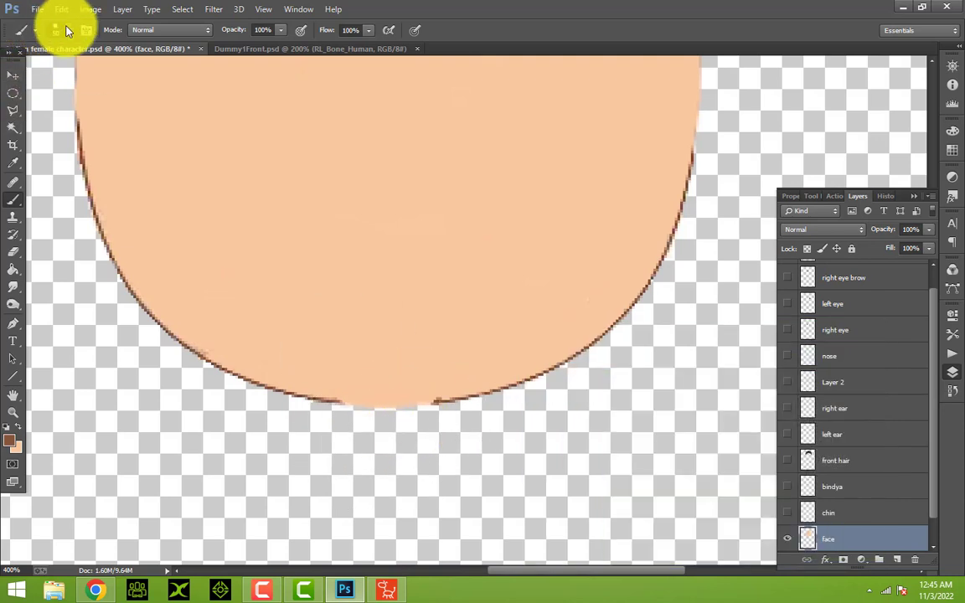
pyautogui.click(65, 29)
pyautogui.moveTo(73, 70); pyautogui.dragTo(77, 73)
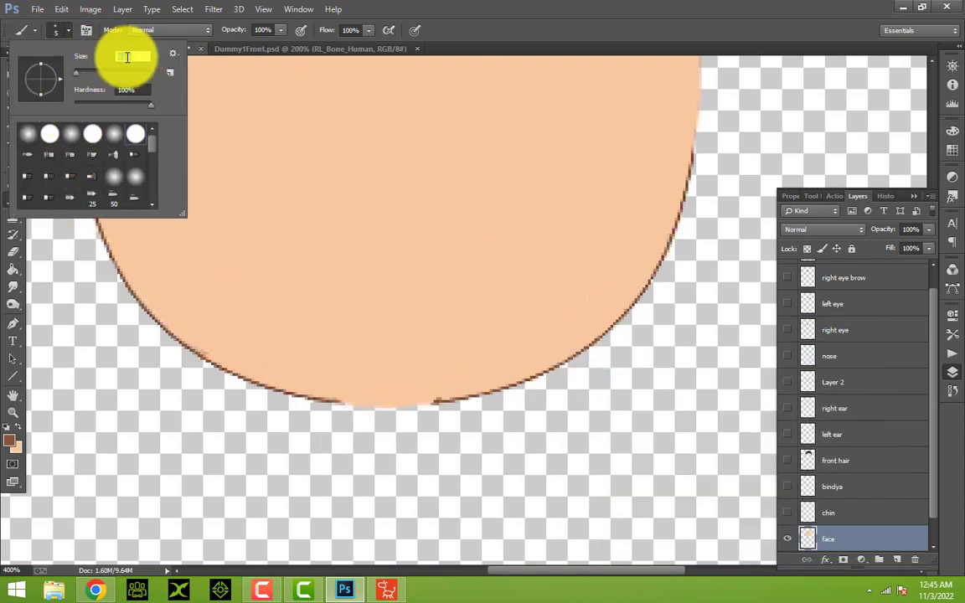
pyautogui.write('2')
pyautogui.press('Return')
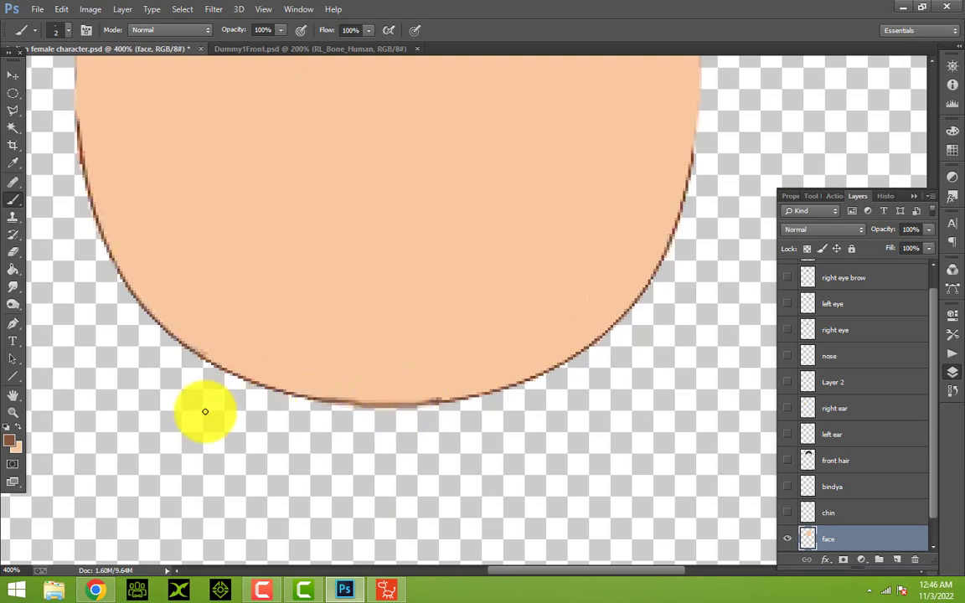
# Step: Show the chin layer and move the chin line back onto the face's lower edge, about 94 px left and 29 px up
pyautogui.click(13, 411)
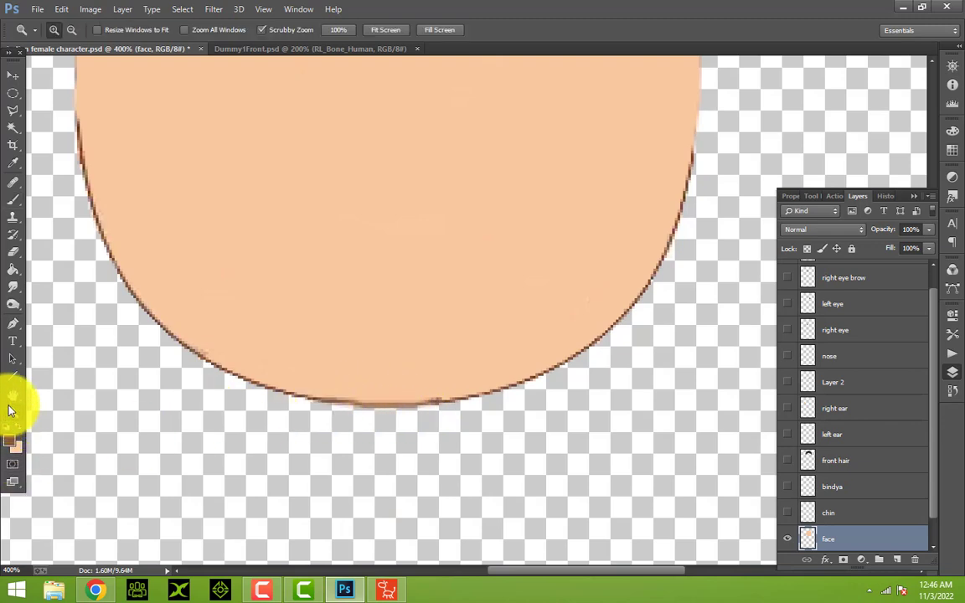
pyautogui.click(373, 34)
pyautogui.click(563, 132)
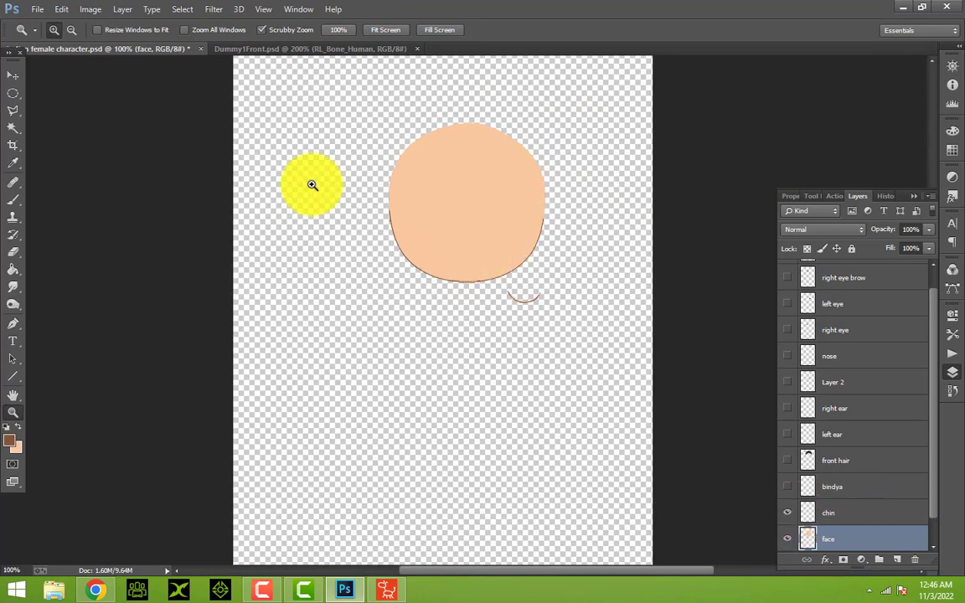
pyautogui.click(15, 75)
pyautogui.moveTo(532, 298); pyautogui.dragTo(480, 275)
pyautogui.hotkey('ctrl', 'z')
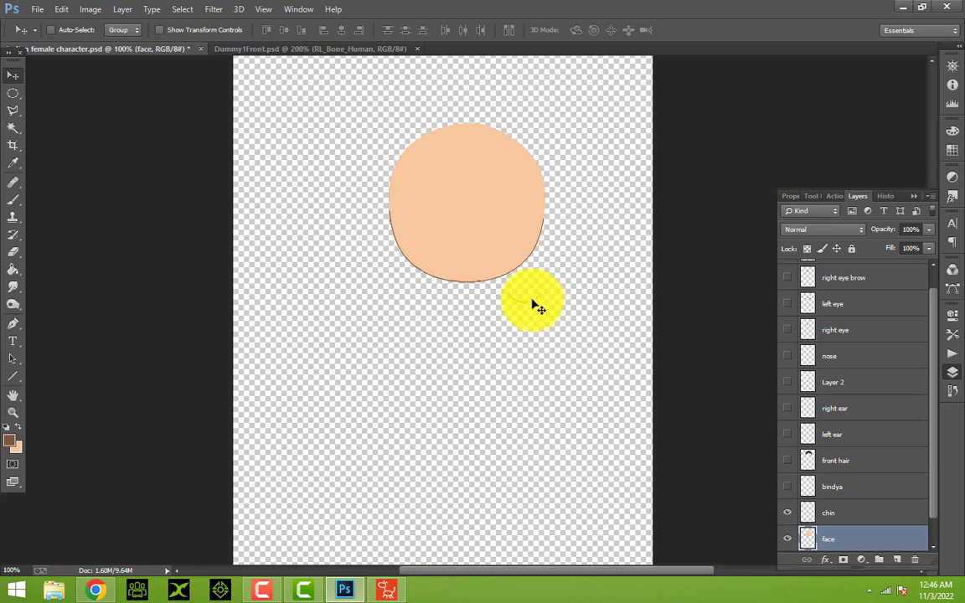
pyautogui.rightClick(537, 303)
pyautogui.click(561, 309)
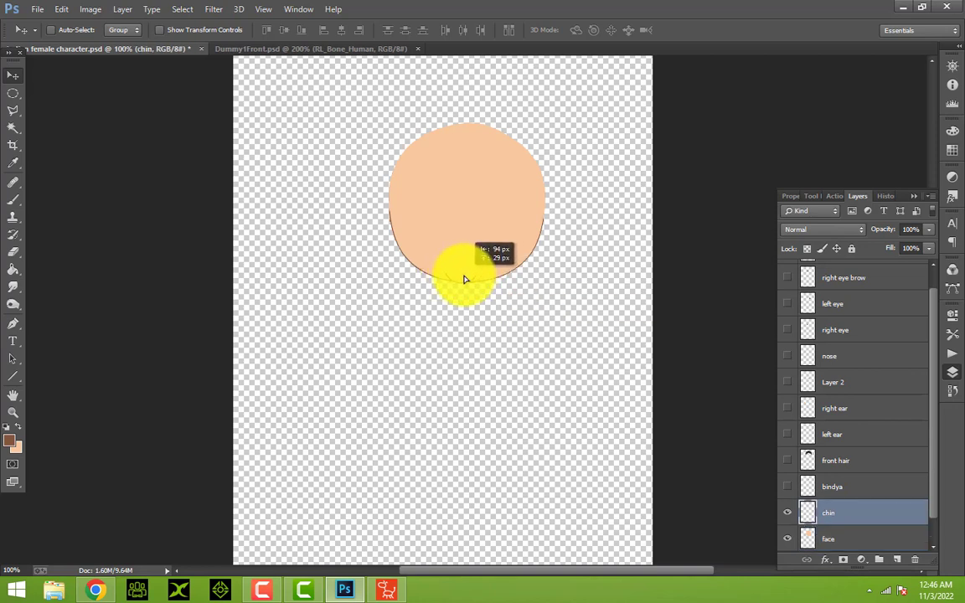
# Step: Make all the hidden head-part layers visible, from bindya and front hair up to the eyes and eyebrows
pyautogui.click(786, 486)
pyautogui.click(786, 460)
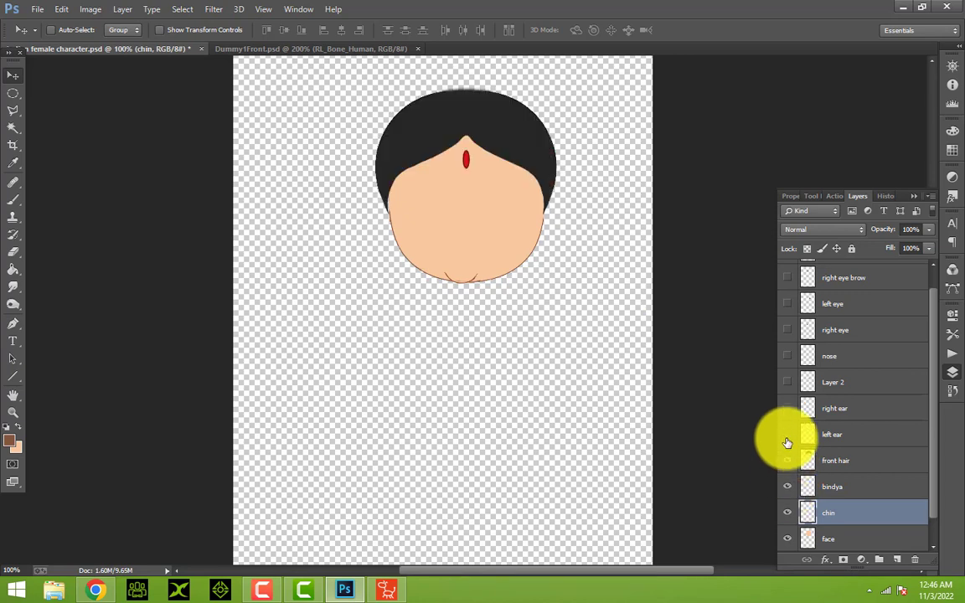
pyautogui.click(786, 408)
pyautogui.click(787, 382)
pyautogui.click(787, 356)
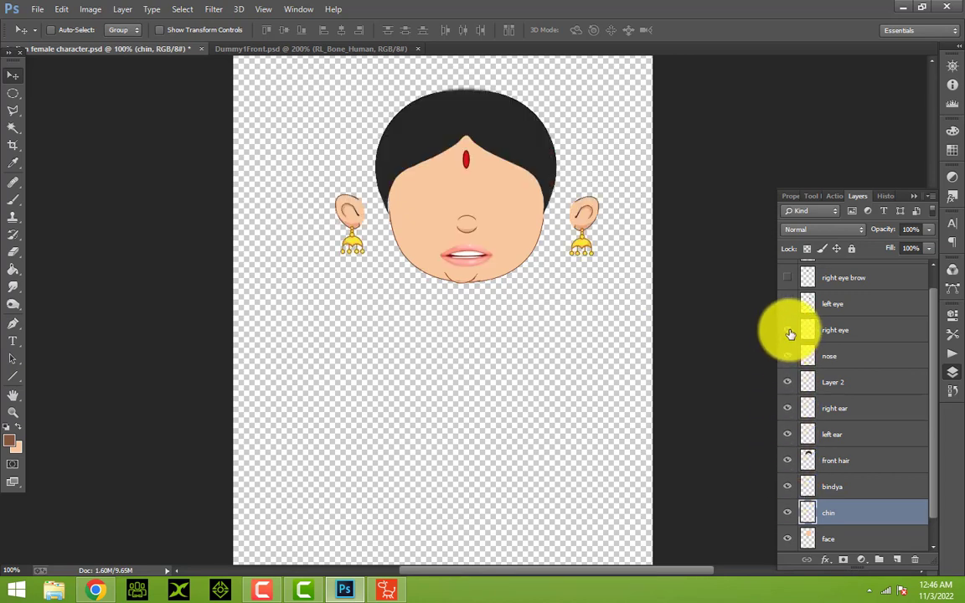
pyautogui.click(786, 329)
pyautogui.click(787, 303)
pyautogui.click(788, 283)
pyautogui.scroll(1, 791, 310)
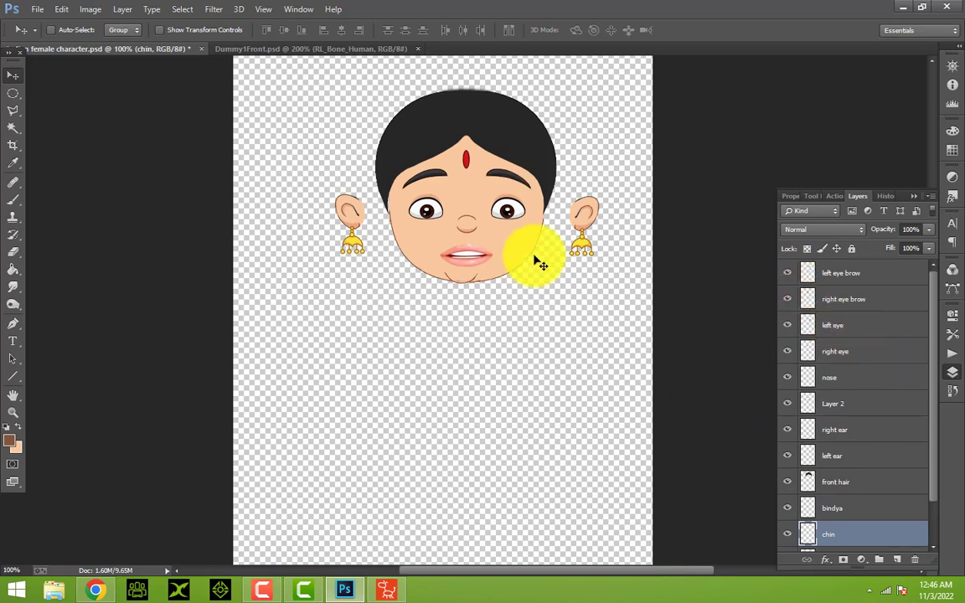
# Step: Move the left ear and the right ear inward so they attach to the sides of the face
pyautogui.moveTo(576, 225); pyautogui.dragTo(549, 231)
pyautogui.rightClick(345, 218)
pyautogui.click(364, 227)
pyautogui.moveTo(366, 218); pyautogui.dragTo(403, 219)
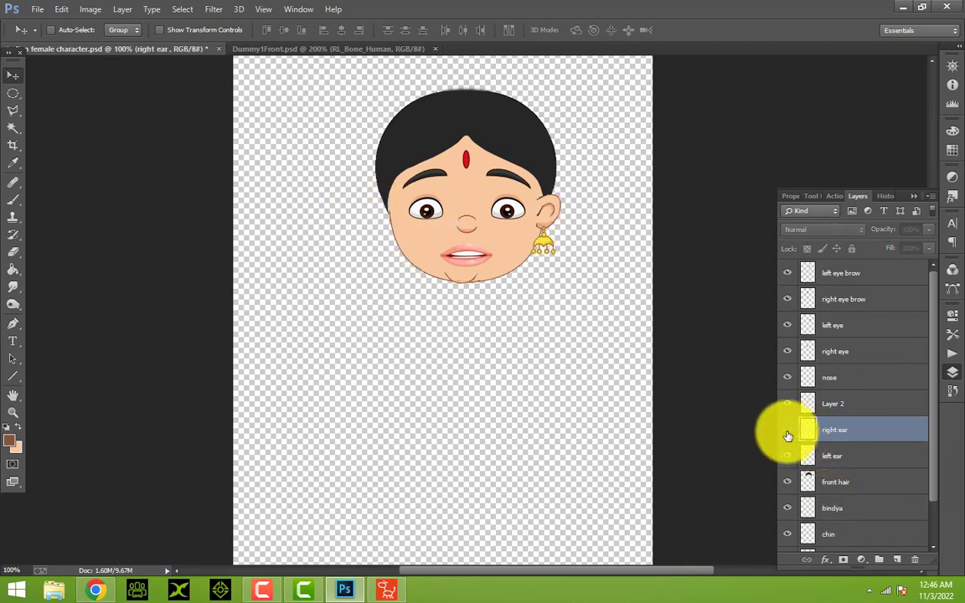
# Step: Reorder the right ear and left ear layers so that both sit directly below the face layer
pyautogui.scroll(-2, 810, 433)
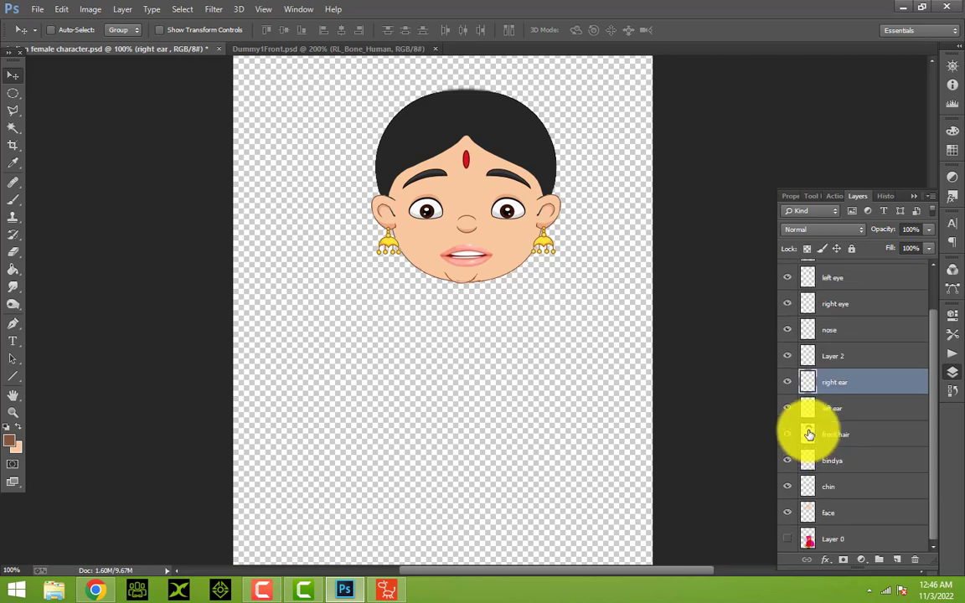
pyautogui.moveTo(814, 388); pyautogui.dragTo(821, 522)
pyautogui.rightClick(553, 227)
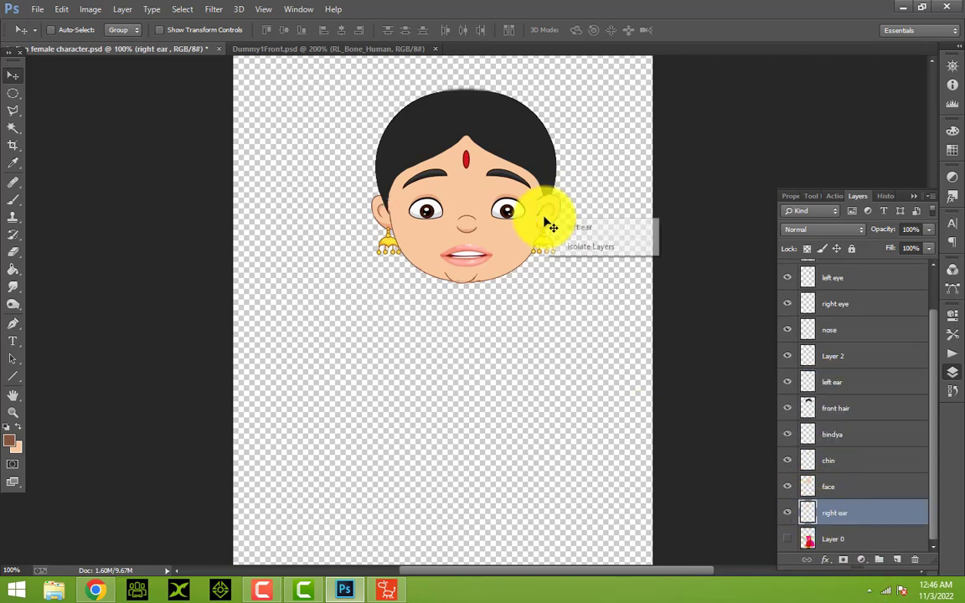
pyautogui.click(572, 222)
pyautogui.moveTo(819, 384); pyautogui.dragTo(824, 497)
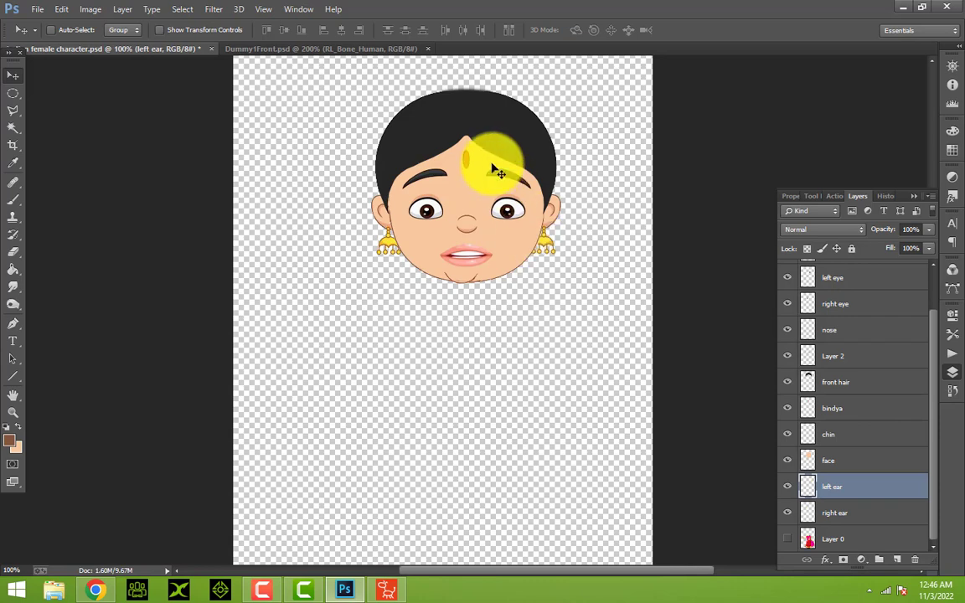
# Step: Select the front hair and duplicate its layer
pyautogui.click(13, 411)
pyautogui.click(471, 123)
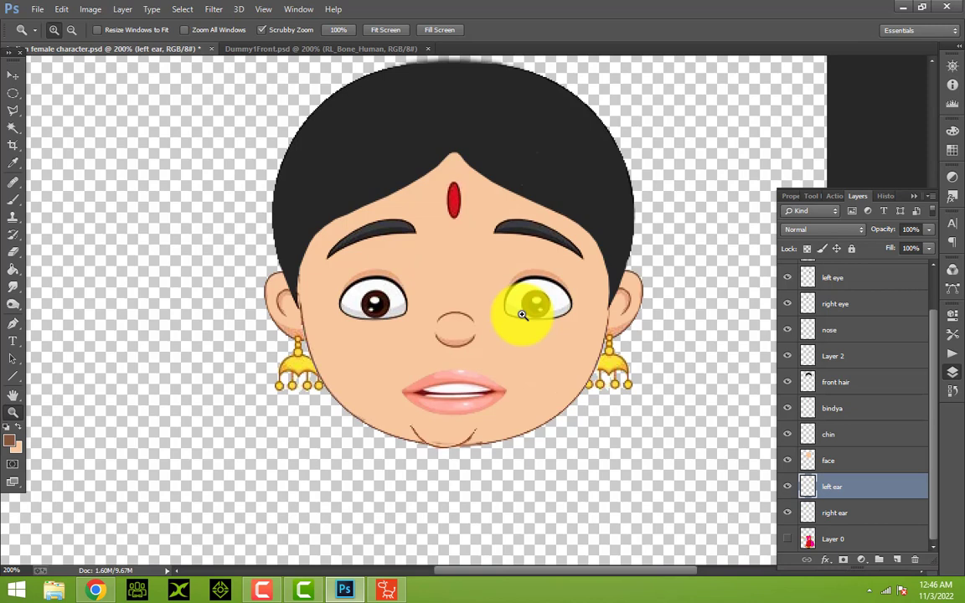
pyautogui.click(12, 76)
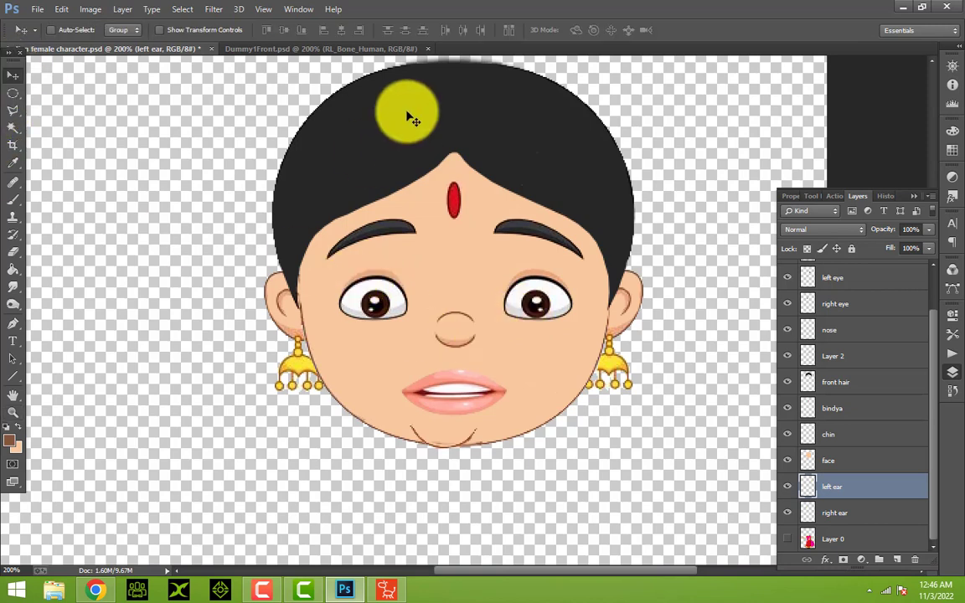
pyautogui.rightClick(411, 117)
pyautogui.click(444, 120)
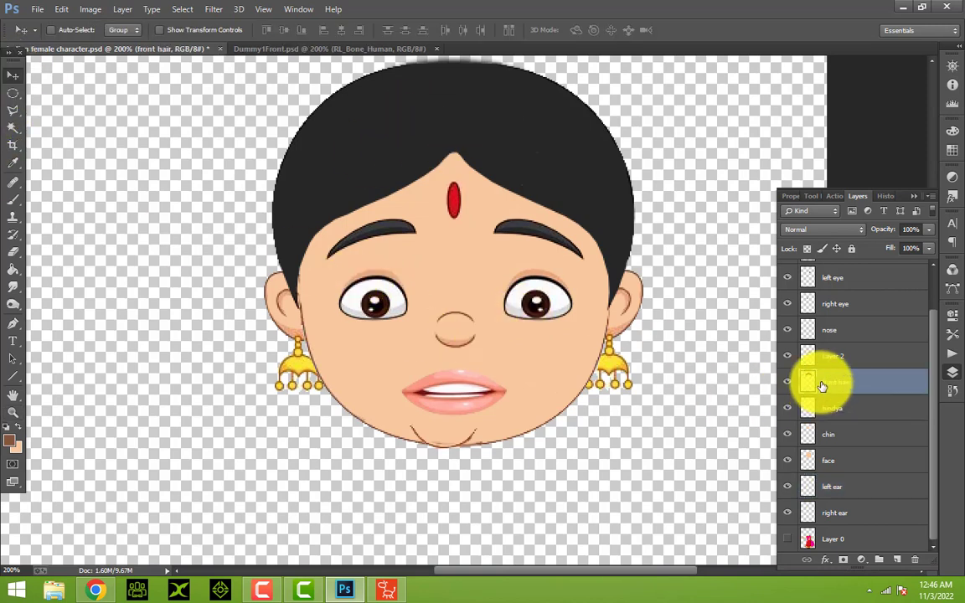
pyautogui.moveTo(822, 386); pyautogui.dragTo(897, 560)
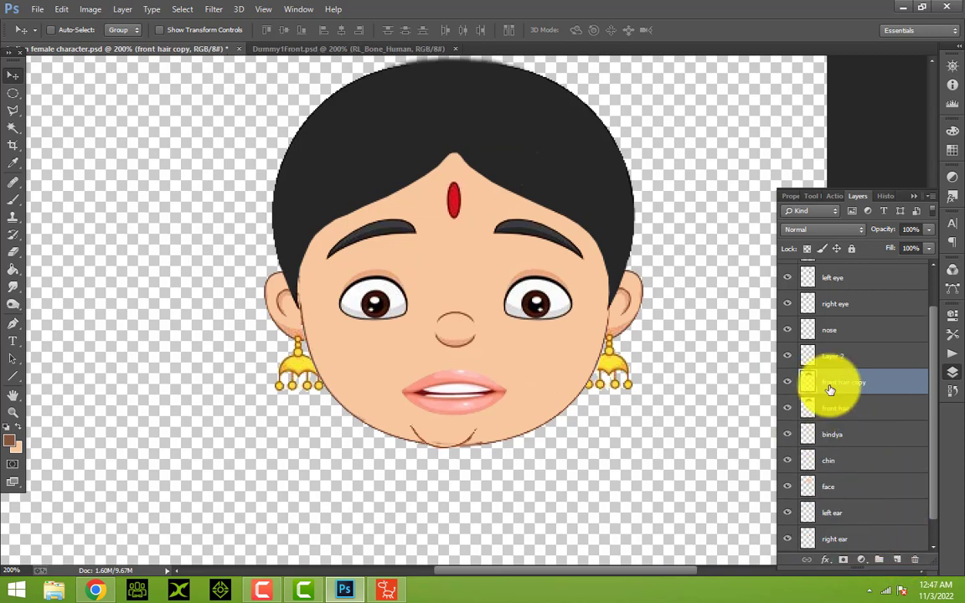
# Step: Select the face and duplicate its layer
pyautogui.rightClick(588, 340)
pyautogui.click(607, 350)
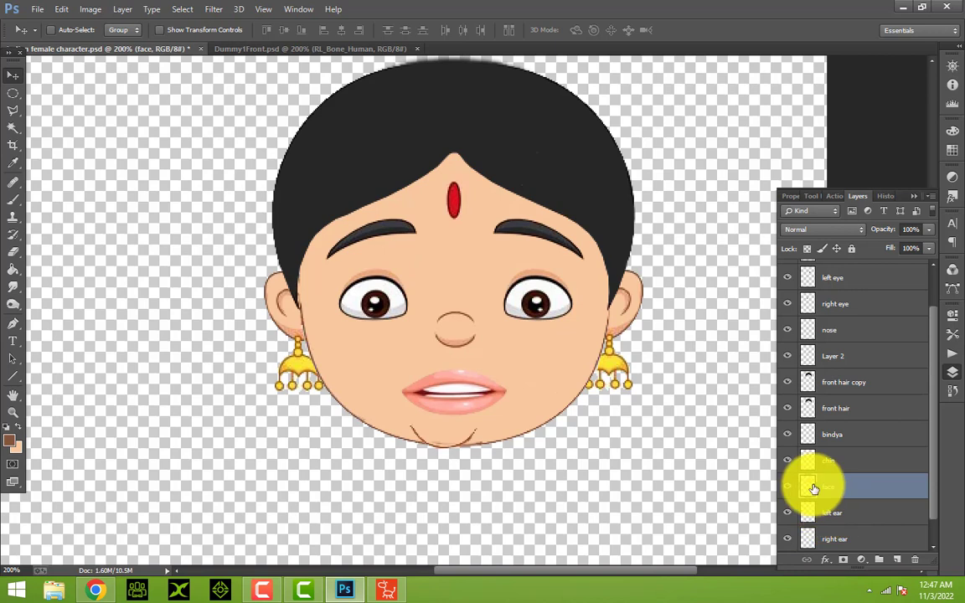
pyautogui.moveTo(812, 487); pyautogui.dragTo(897, 560)
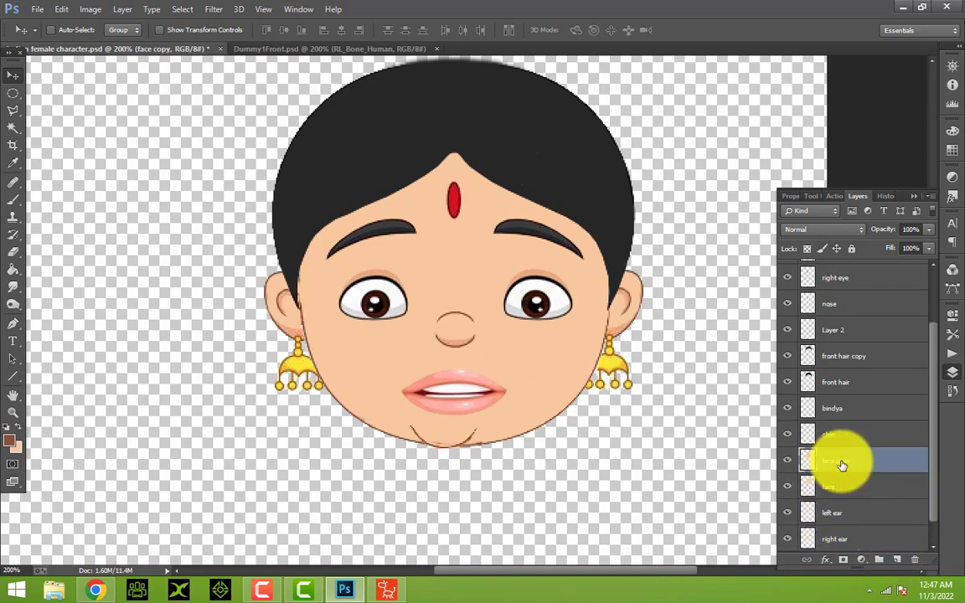
# Step: Merge the front hair copy and face copy layers into one layer, keeping it in its original position
pyautogui.keyDown('ctrl'); pyautogui.click(848, 358); pyautogui.keyUp('ctrl')
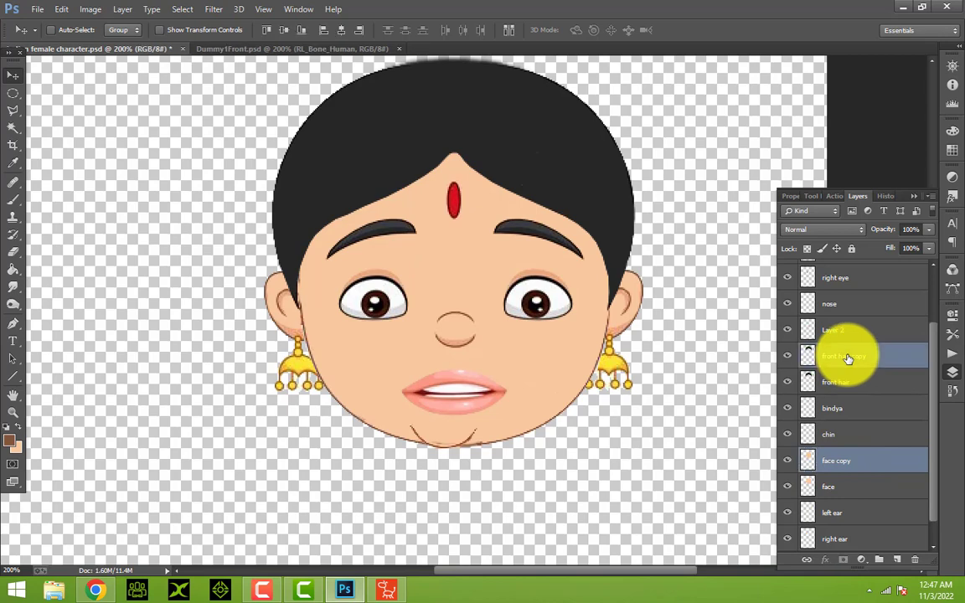
pyautogui.rightClick(848, 358)
pyautogui.click(716, 371)
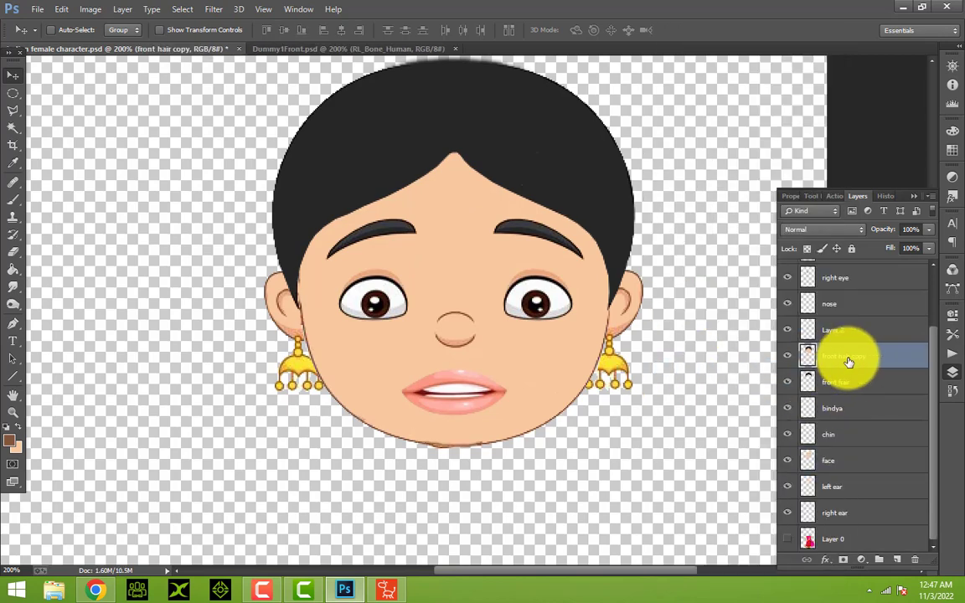
pyautogui.moveTo(482, 331); pyautogui.dragTo(251, 373)
pyautogui.hotkey('ctrl', 'z')
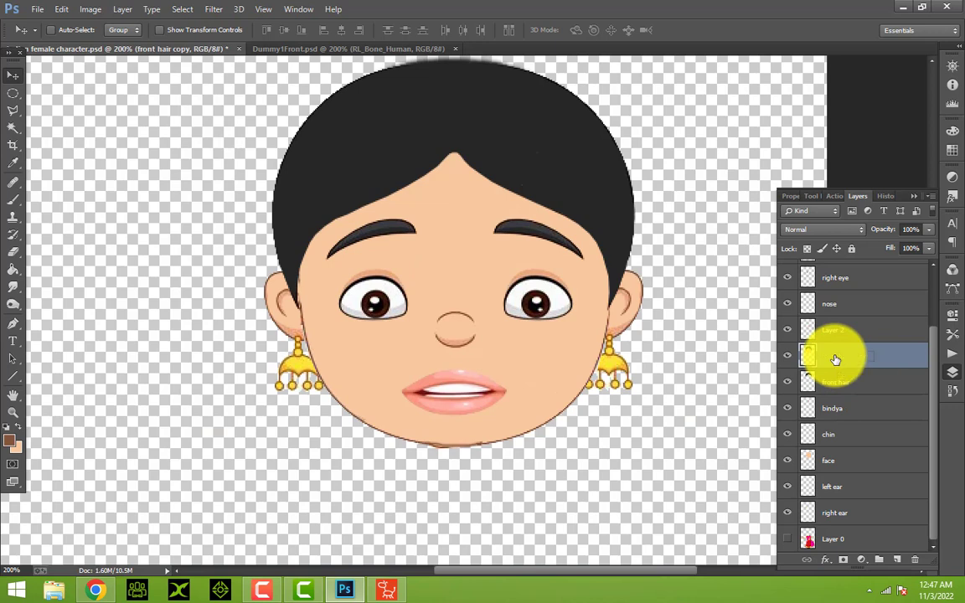
# Step: Rename the merged front hair copy layer as back hair
pyautogui.doubleClick(840, 357)
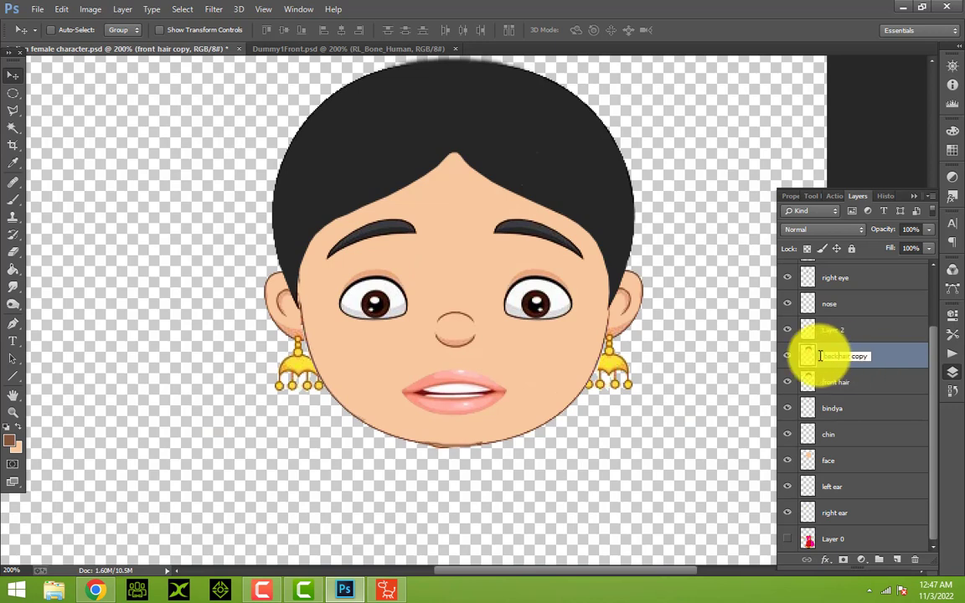
pyautogui.write('back')
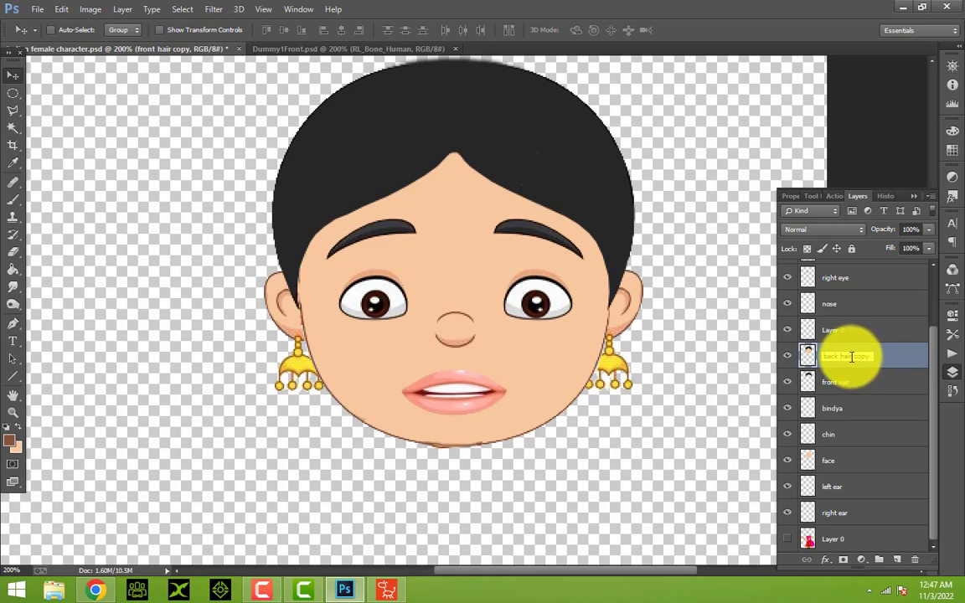
pyautogui.moveTo(851, 356); pyautogui.dragTo(896, 359)
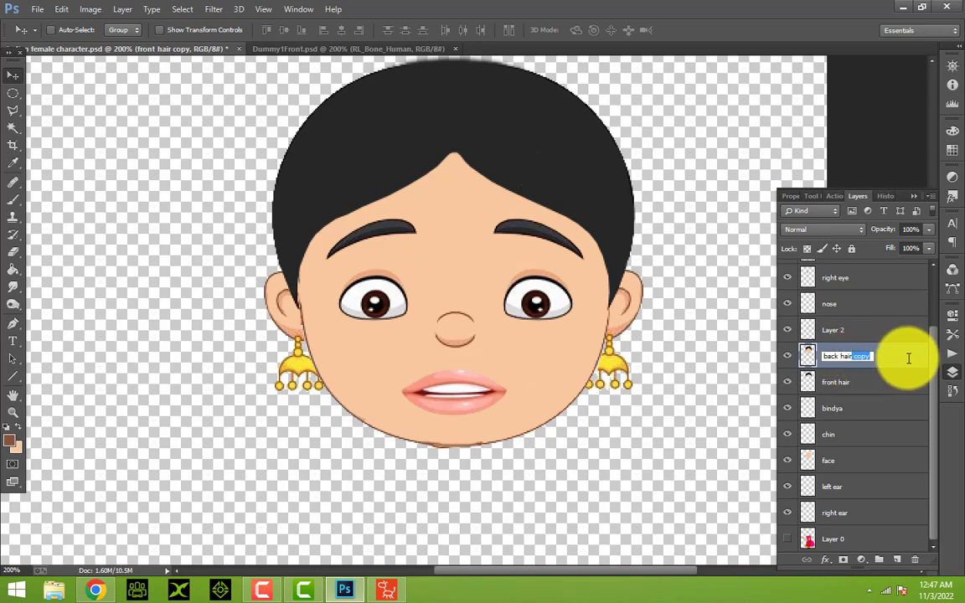
pyautogui.press('Return')
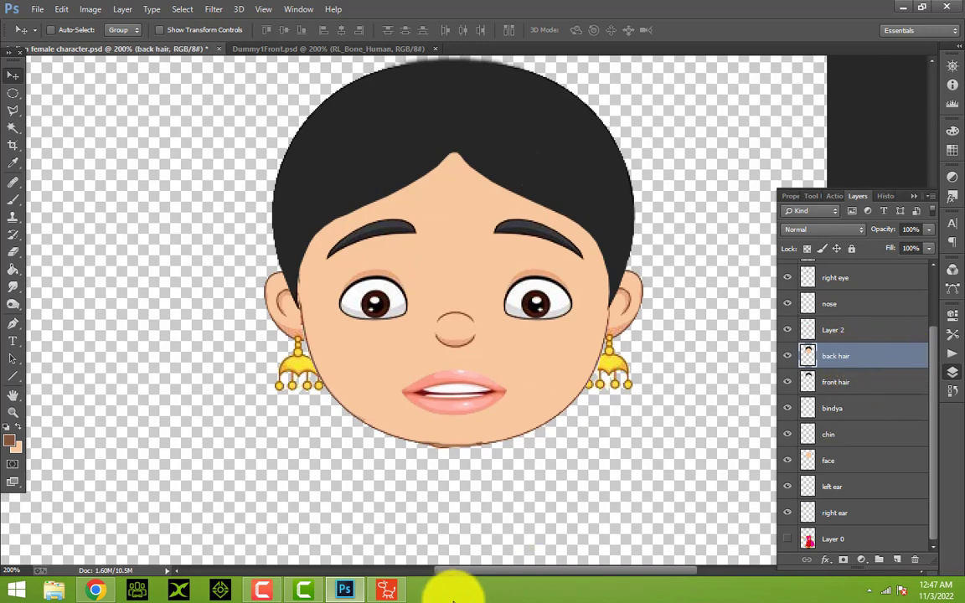
# Step: Move the back hair shape off the face to the empty canvas area on its left
pyautogui.moveTo(610, 577); pyautogui.dragTo(592, 573)
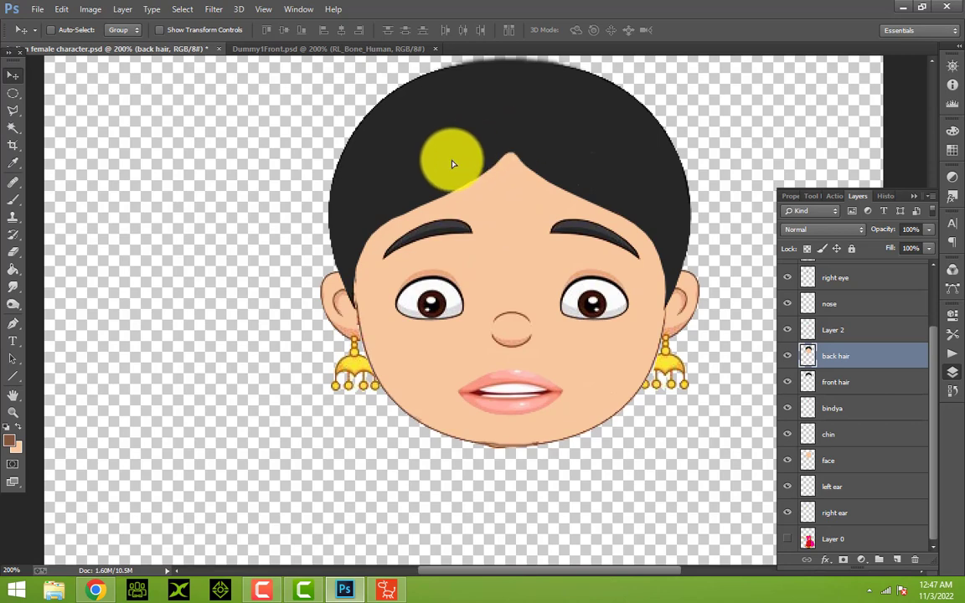
pyautogui.moveTo(450, 158); pyautogui.dragTo(129, 151)
pyautogui.moveTo(477, 570); pyautogui.dragTo(413, 570)
pyautogui.moveTo(371, 342); pyautogui.dragTo(520, 386)
pyautogui.moveTo(584, 376); pyautogui.dragTo(560, 376)
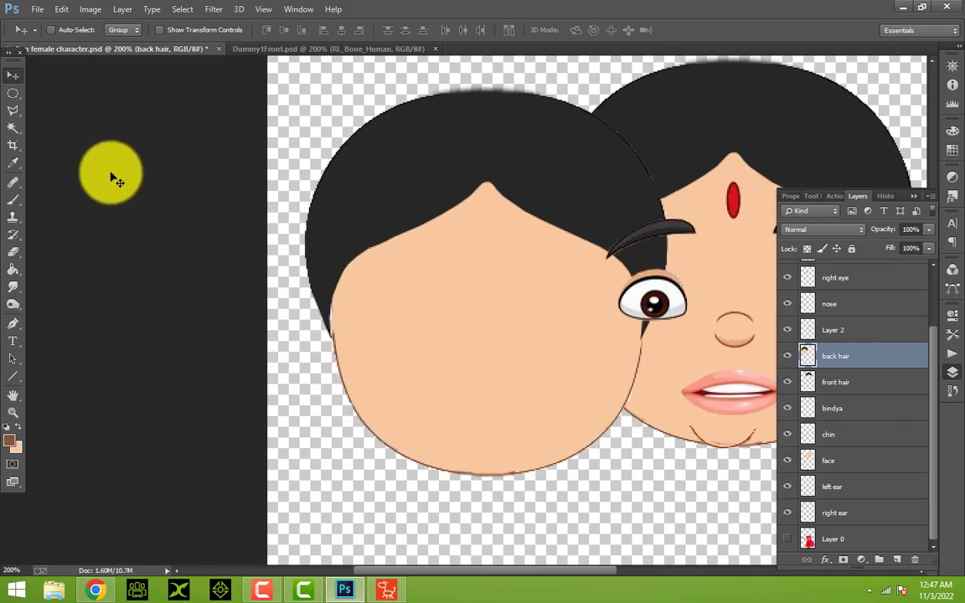
# Step: Select the skin area of the back hair shape with the Magic Wand and sample the black hair as foreground colour
pyautogui.click(14, 132)
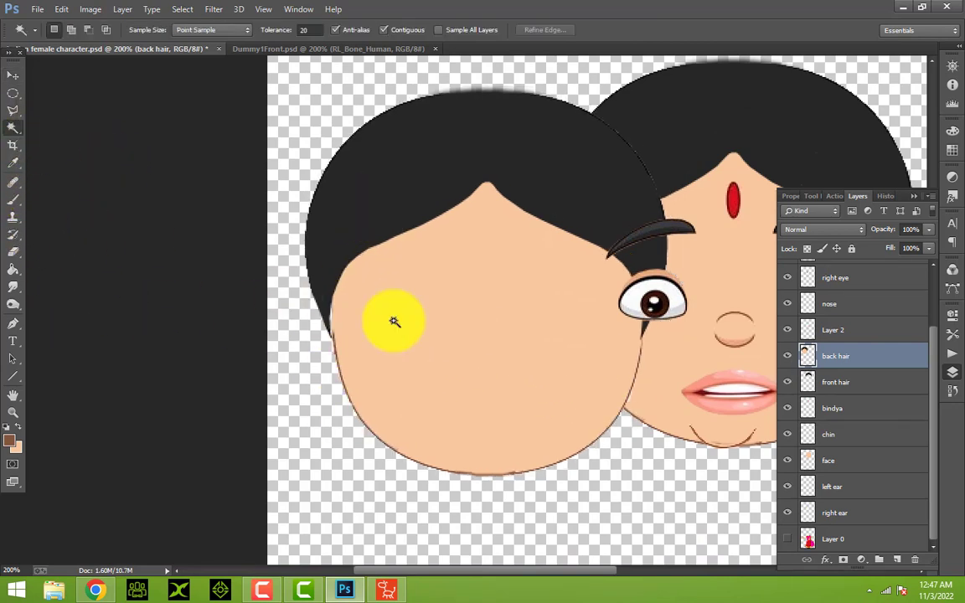
pyautogui.click(468, 362)
pyautogui.click(7, 449)
pyautogui.click(373, 191)
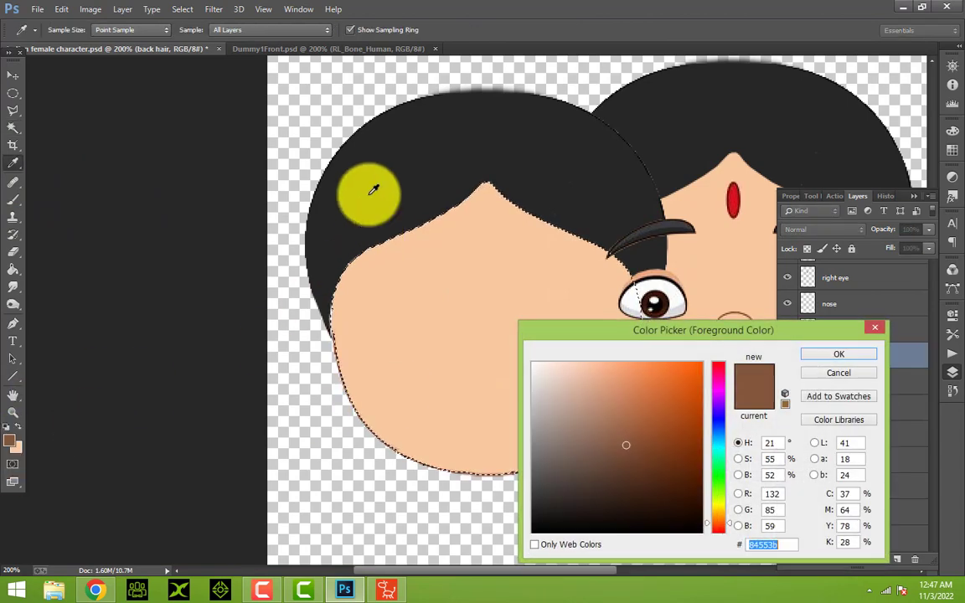
pyautogui.click(854, 356)
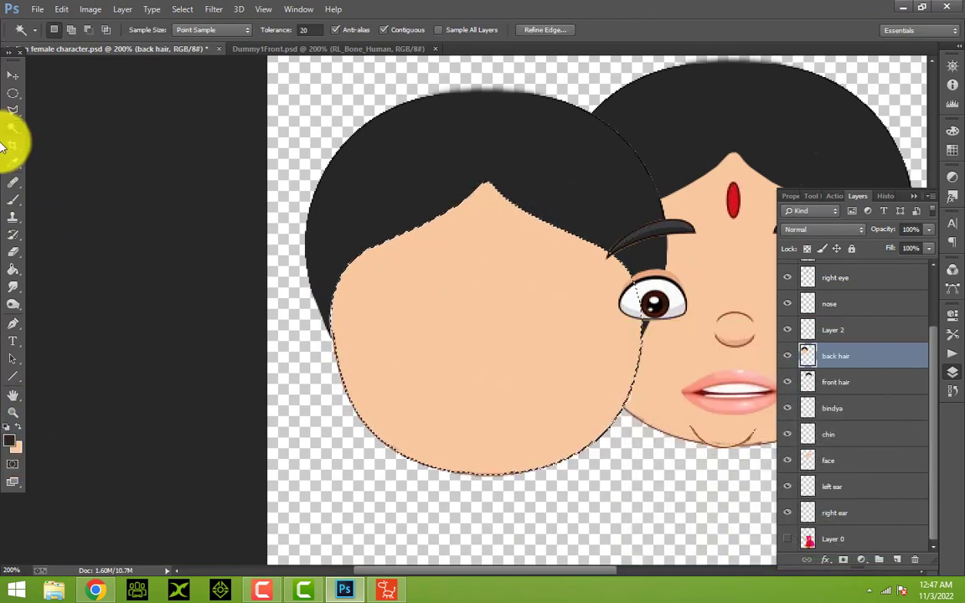
# Step: Paint the selected skin area in the black hair colour with a 142 px brush
pyautogui.click(13, 200)
pyautogui.click(466, 199)
pyautogui.keyDown('shift'); pyautogui.click(398, 316); pyautogui.keyUp('shift')
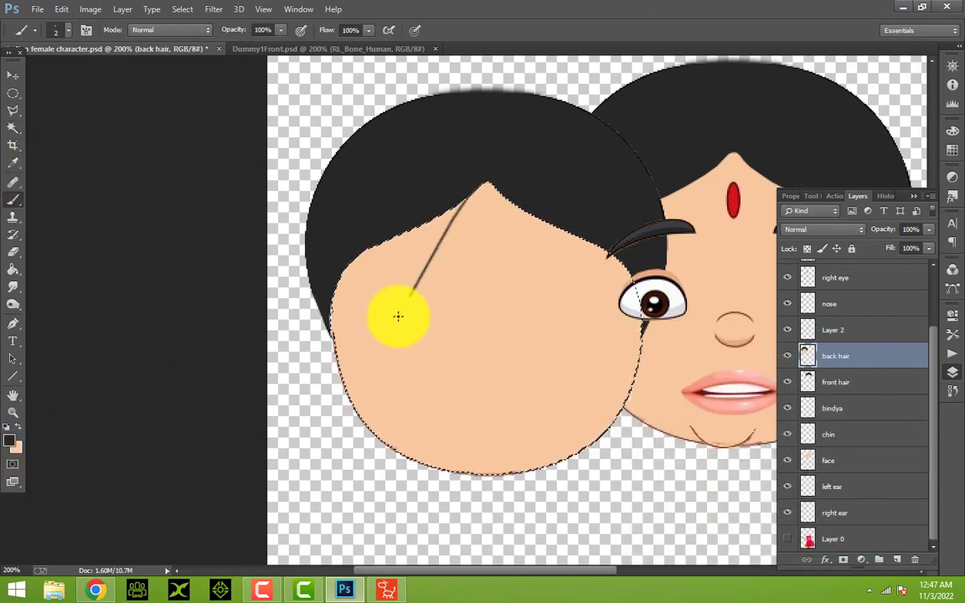
pyautogui.click(68, 29)
pyautogui.click(121, 72)
pyautogui.moveTo(442, 176)
pyautogui.mouseDown()
pyautogui.moveTo(415, 399)
pyautogui.moveTo(534, 543)
pyautogui.mouseUp()
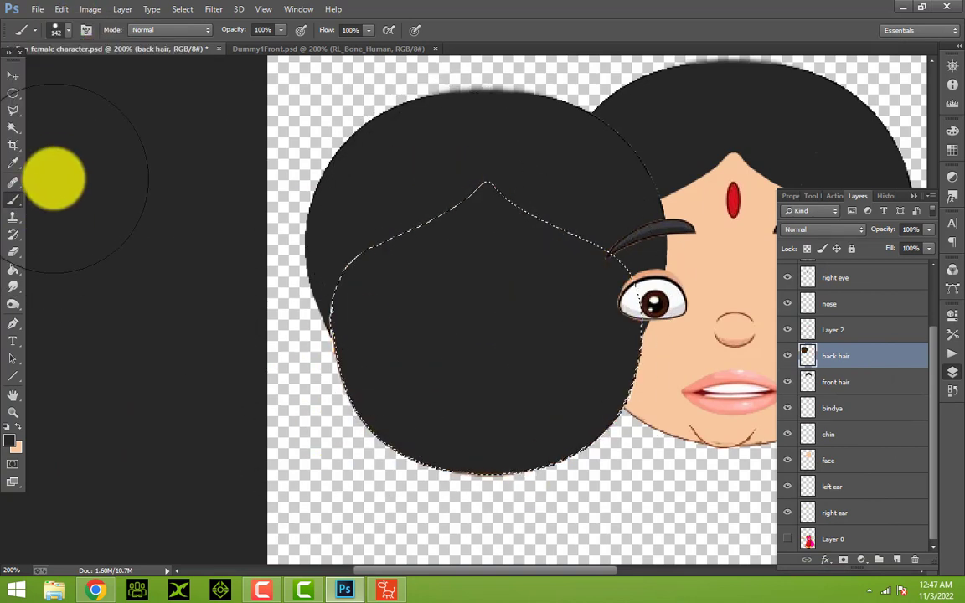
# Step: Deselect the area, paint over the leftover outlines of the back hair with a 45 px brush, and switch to the Eraser for its edge
pyautogui.click(12, 111)
pyautogui.click(49, 109)
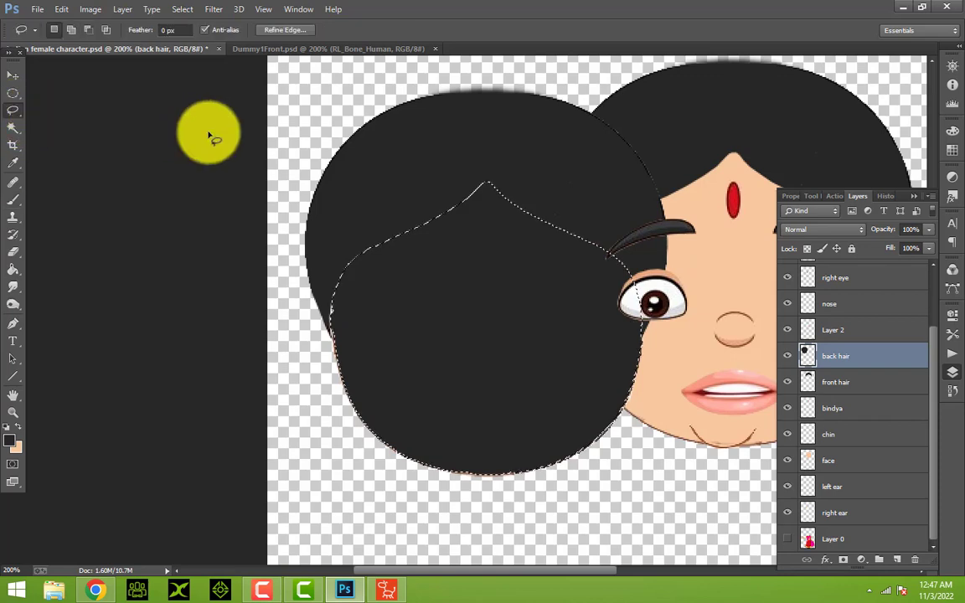
pyautogui.click(328, 137)
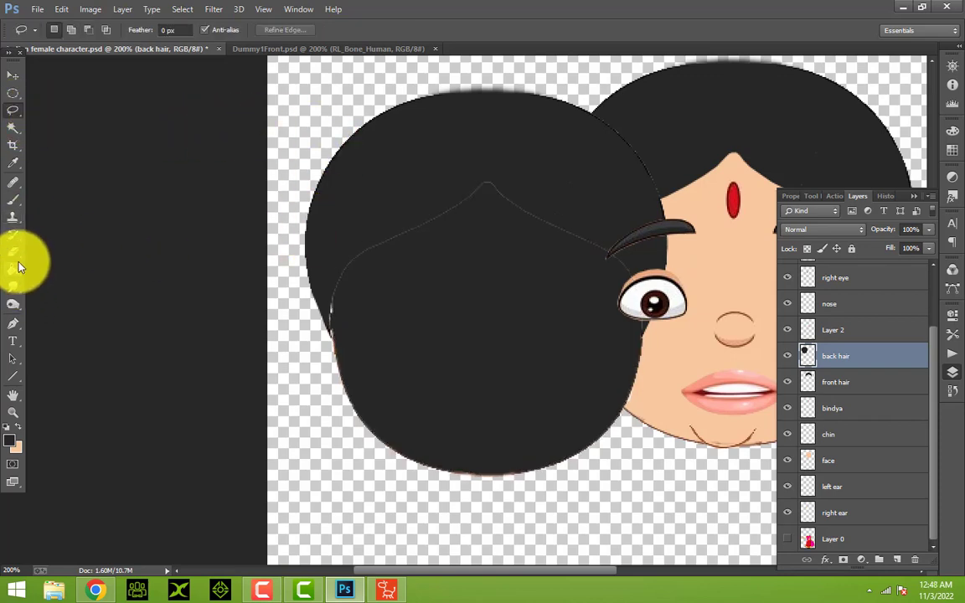
pyautogui.click(14, 200)
pyautogui.click(62, 29)
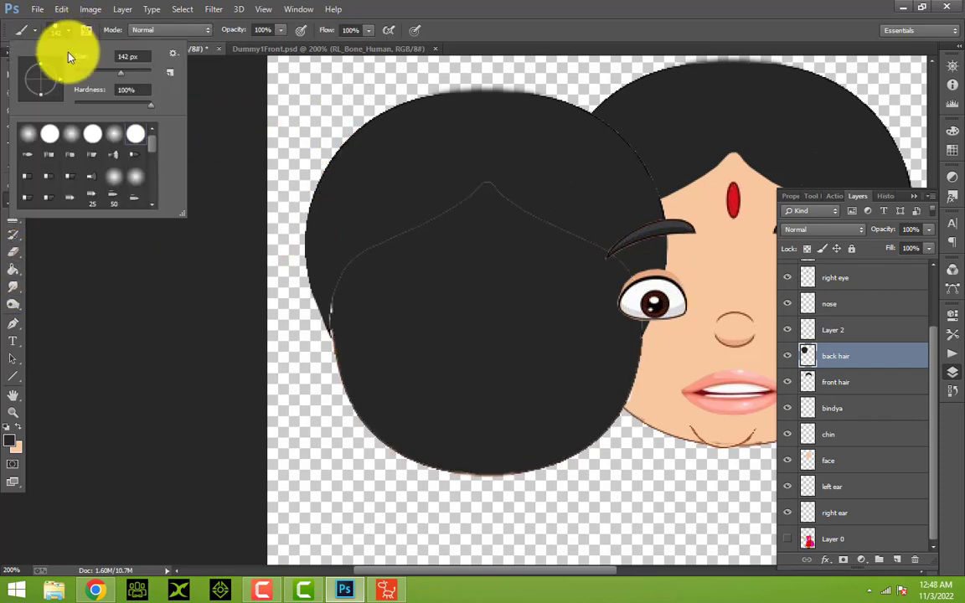
pyautogui.click(90, 73)
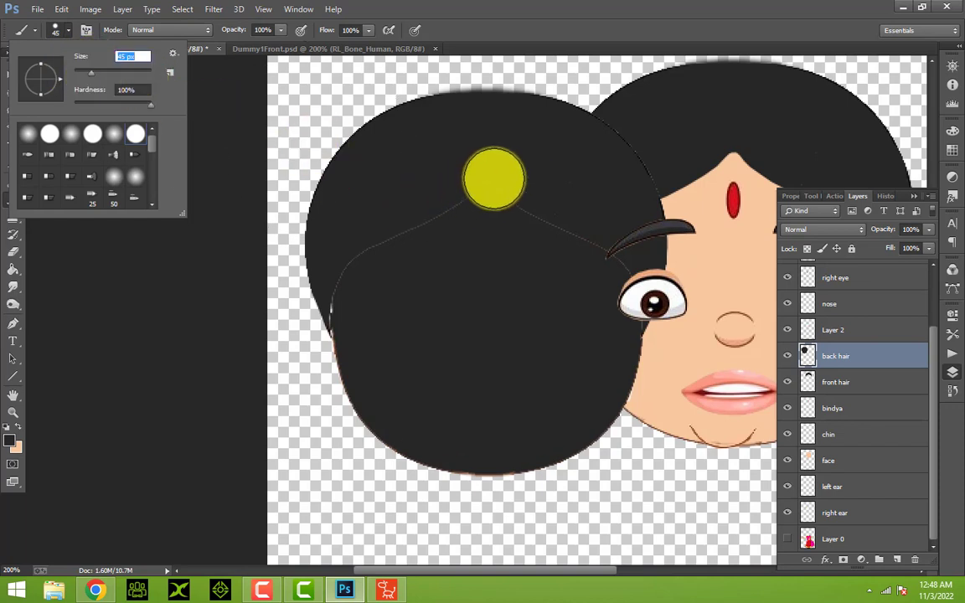
pyautogui.moveTo(495, 179)
pyautogui.mouseDown()
pyautogui.moveTo(375, 260)
pyautogui.moveTo(358, 308)
pyautogui.moveTo(374, 365)
pyautogui.moveTo(588, 253)
pyautogui.moveTo(548, 201)
pyautogui.moveTo(536, 216)
pyautogui.moveTo(591, 261)
pyautogui.moveTo(616, 316)
pyautogui.mouseUp()
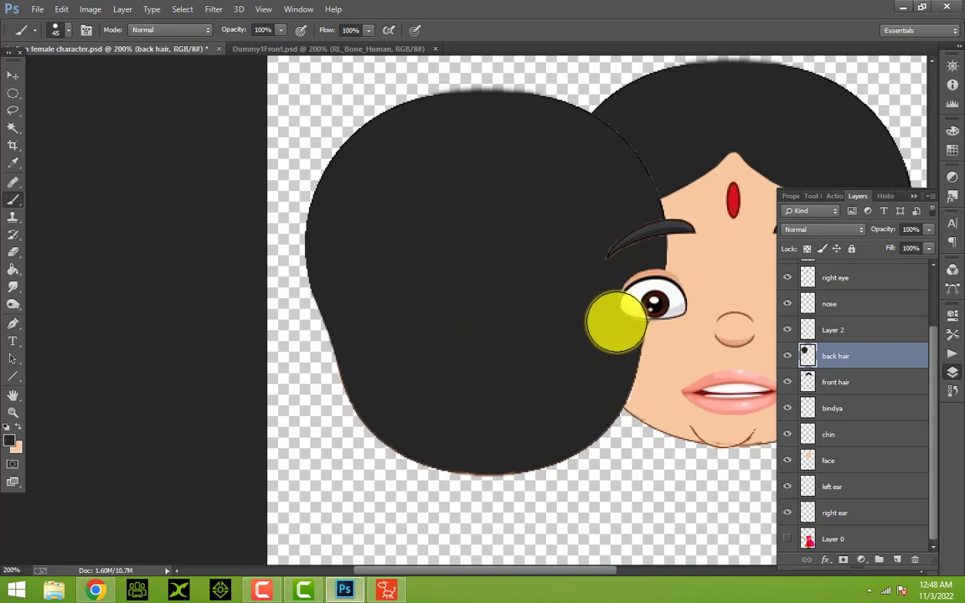
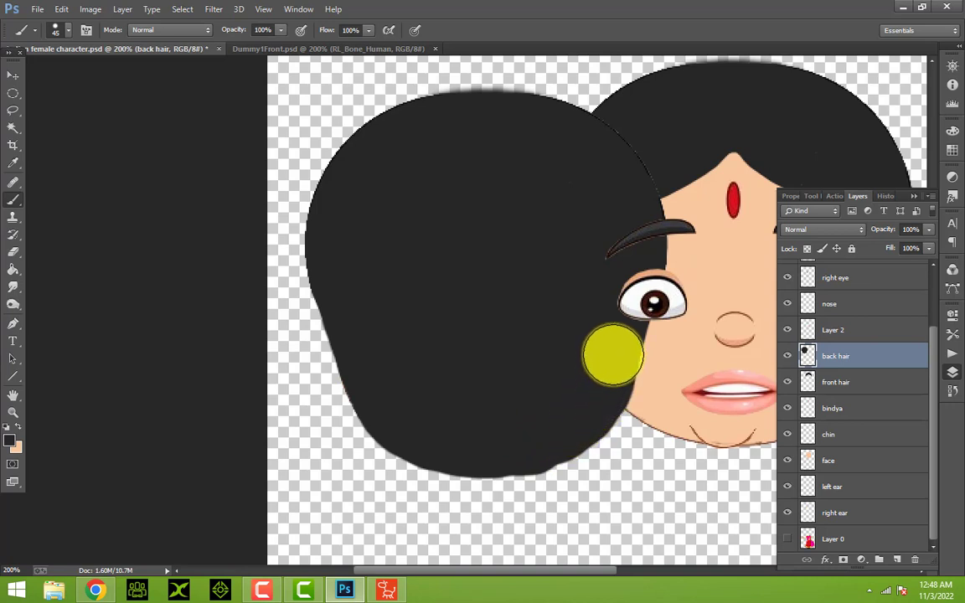
pyautogui.click(12, 251)
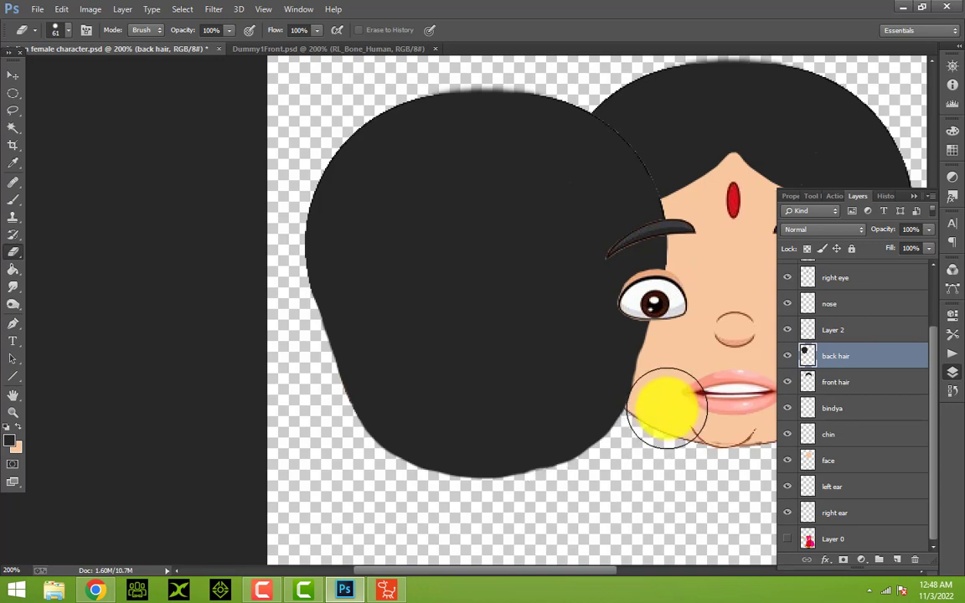
# Step: Move the back hair layer directly below the face layer and position the shape behind the head
pyautogui.click(13, 76)
pyautogui.moveTo(809, 356); pyautogui.dragTo(824, 463)
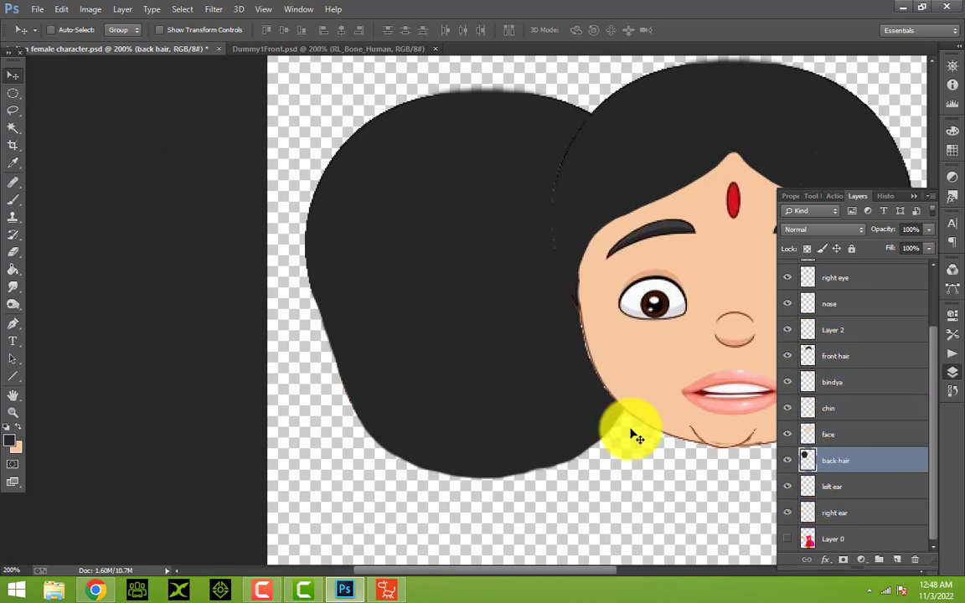
pyautogui.moveTo(340, 270); pyautogui.dragTo(618, 275)
pyautogui.moveTo(566, 573); pyautogui.dragTo(634, 579)
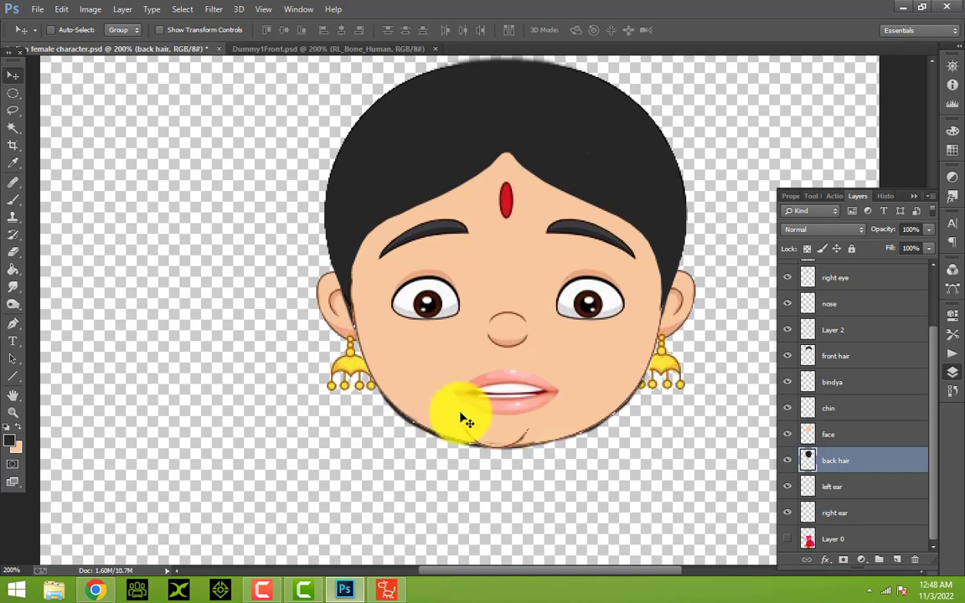
# Step: Create a new layer group above the left eye brow layer
pyautogui.scroll(3, 880, 440)
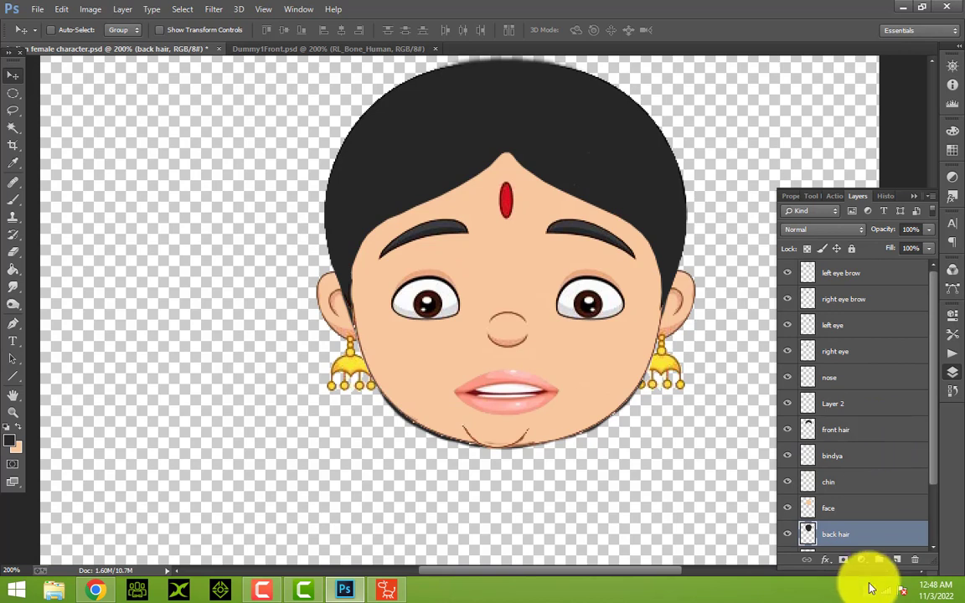
pyautogui.click(842, 274)
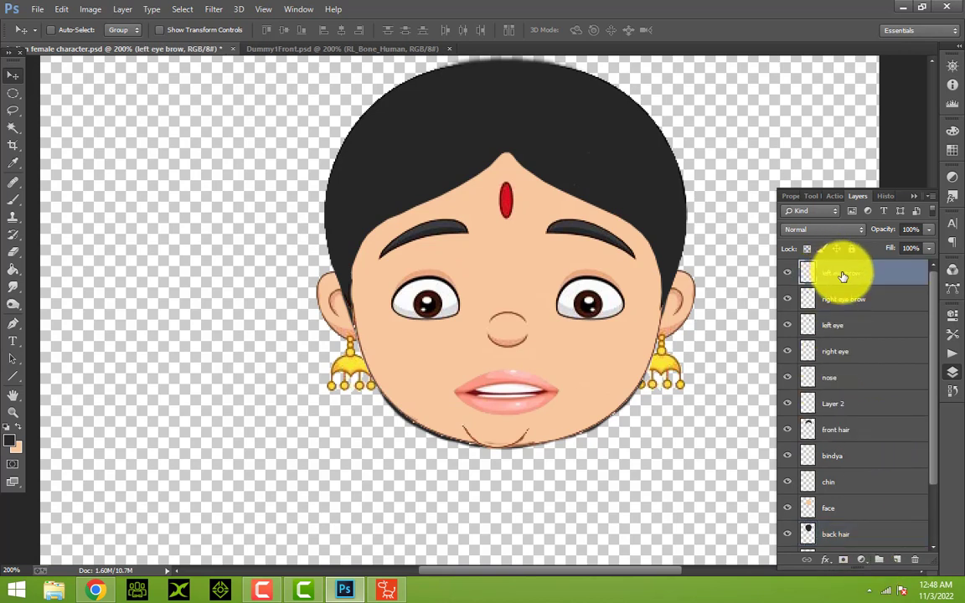
pyautogui.click(880, 560)
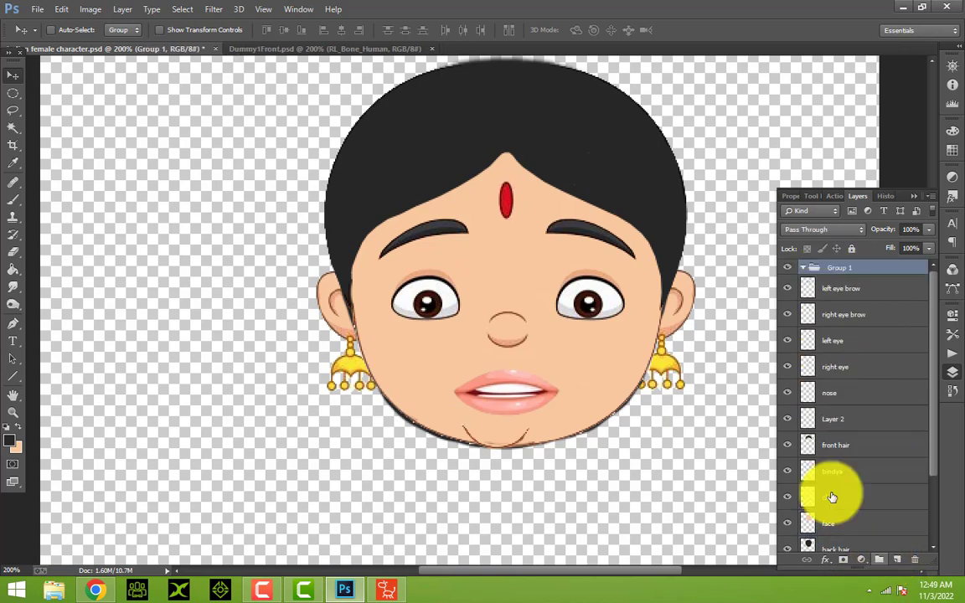
# Step: Place all head layers from left eye brow down to right ear inside Group 1 and collapse the group
pyautogui.click(828, 289)
pyautogui.keyDown('ctrl'); pyautogui.click(843, 315); pyautogui.keyUp('ctrl')
pyautogui.keyDown('ctrl'); pyautogui.click(855, 342); pyautogui.keyUp('ctrl')
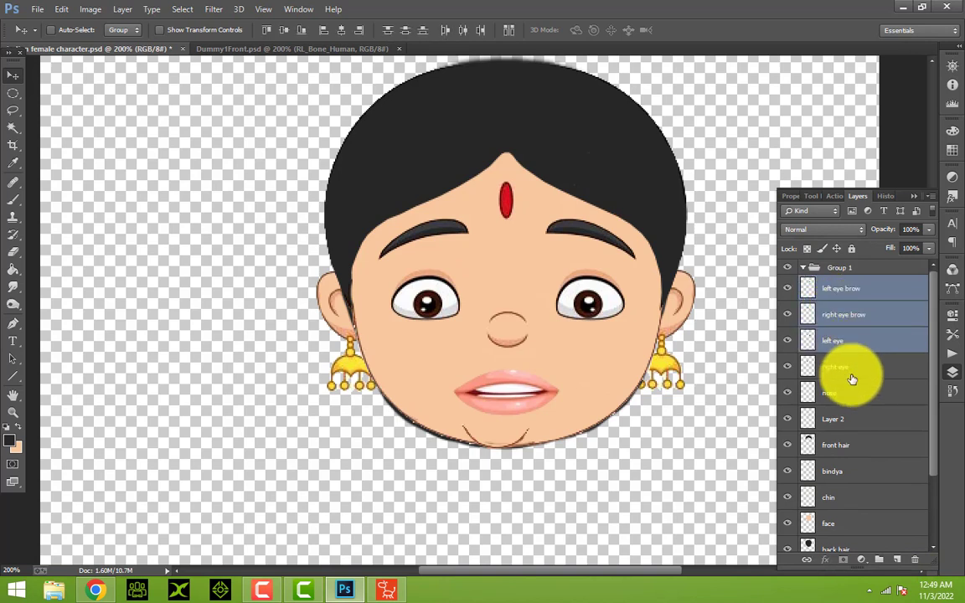
pyautogui.keyDown('ctrl'); pyautogui.click(852, 368); pyautogui.keyUp('ctrl')
pyautogui.keyDown('ctrl'); pyautogui.click(853, 394); pyautogui.keyUp('ctrl')
pyautogui.keyDown('ctrl'); pyautogui.click(854, 419); pyautogui.keyUp('ctrl')
pyautogui.keyDown('ctrl'); pyautogui.click(854, 444); pyautogui.keyUp('ctrl')
pyautogui.keyDown('ctrl'); pyautogui.click(852, 476); pyautogui.keyUp('ctrl')
pyautogui.keyDown('ctrl'); pyautogui.click(853, 498); pyautogui.keyUp('ctrl')
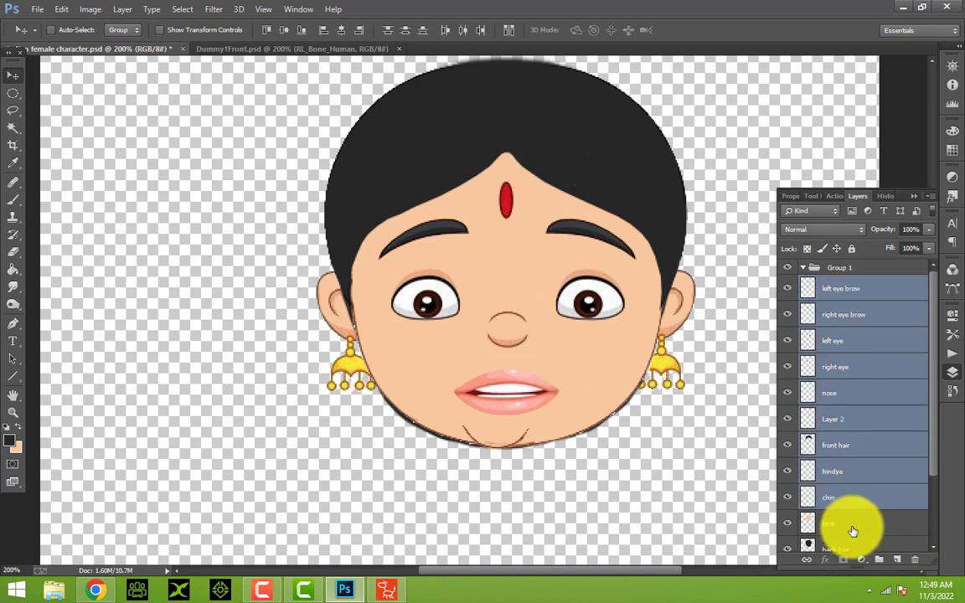
pyautogui.keyDown('ctrl'); pyautogui.click(853, 525); pyautogui.keyUp('ctrl')
pyautogui.scroll(-3, 868, 495)
pyautogui.keyDown('ctrl'); pyautogui.click(854, 474); pyautogui.keyUp('ctrl')
pyautogui.scroll(-1, 850, 519)
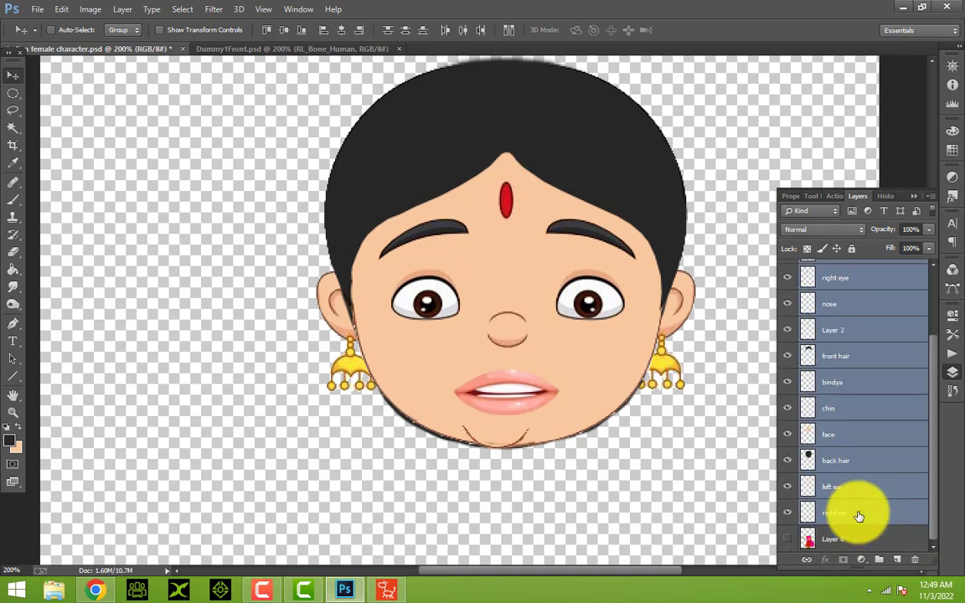
pyautogui.keyDown('ctrl'); pyautogui.click(842, 487); pyautogui.keyUp('ctrl')
pyautogui.keyDown('ctrl'); pyautogui.click(846, 513); pyautogui.keyUp('ctrl')
pyautogui.scroll(3, 857, 513)
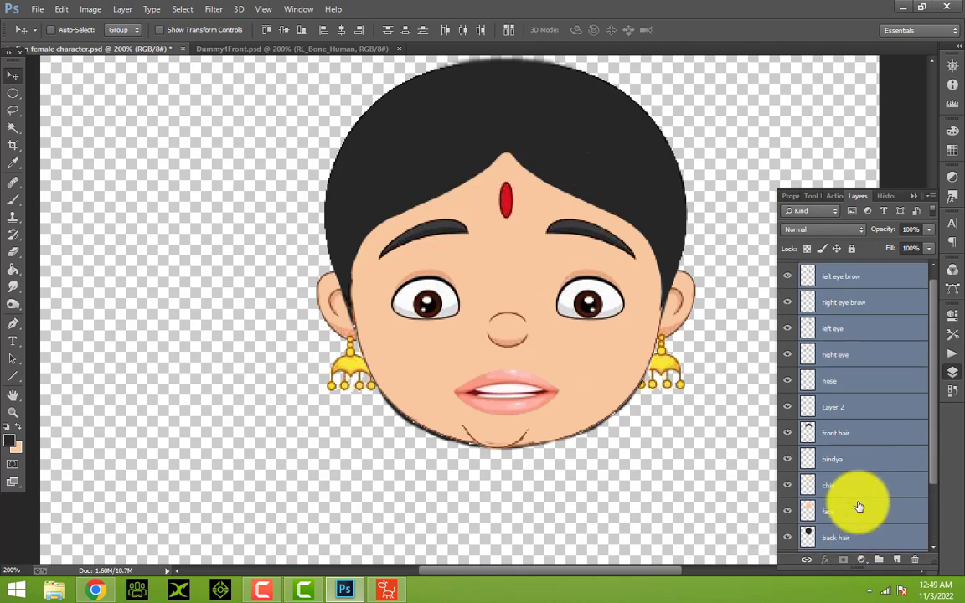
pyautogui.hotkey('ctrl', 'g')
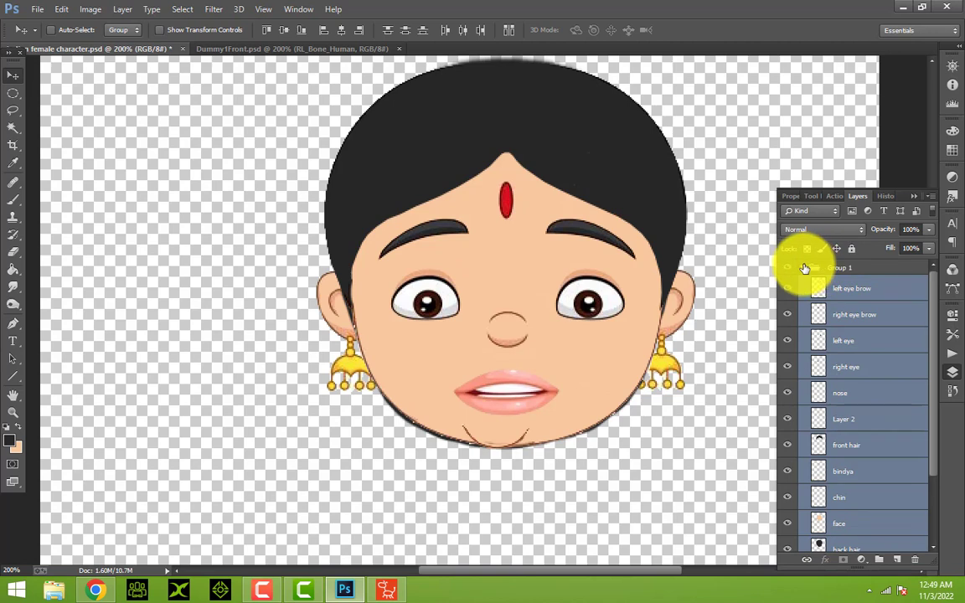
pyautogui.click(804, 267)
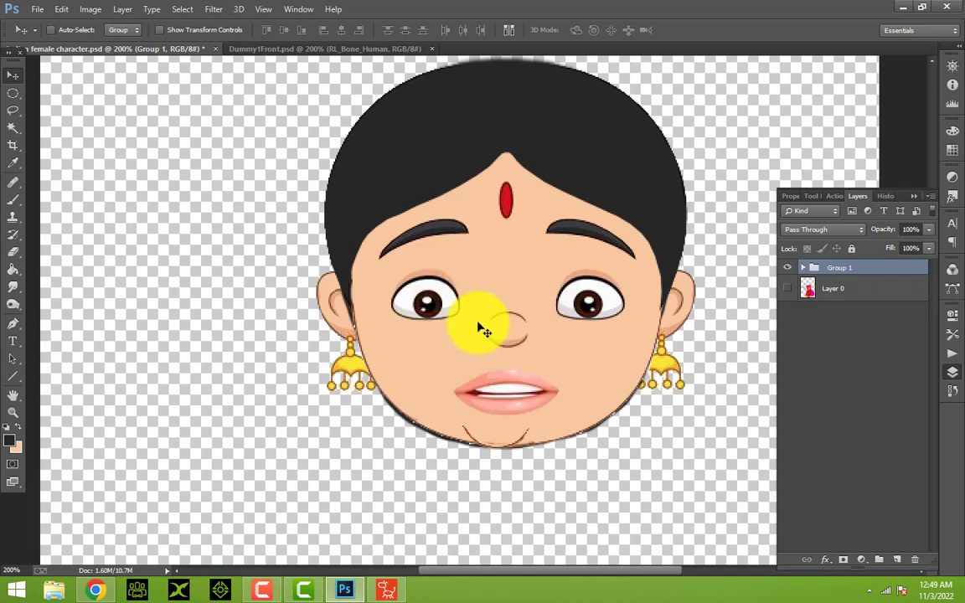
# Step: Copy Group 1 into Dummy1Front.psd, placing it over the dummy's head with that document viewed at 100%
pyautogui.click(270, 48)
pyautogui.click(161, 48)
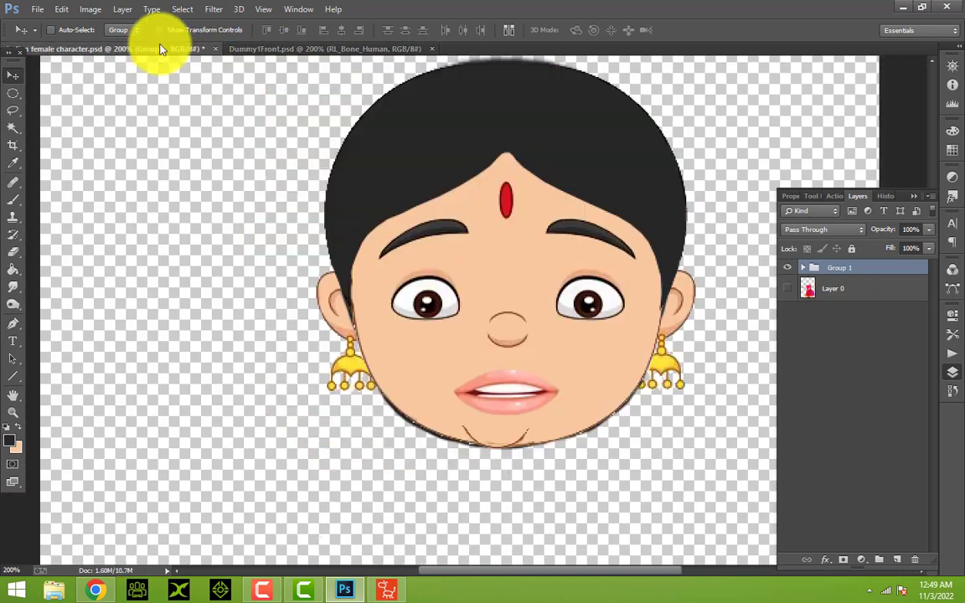
pyautogui.click(249, 46)
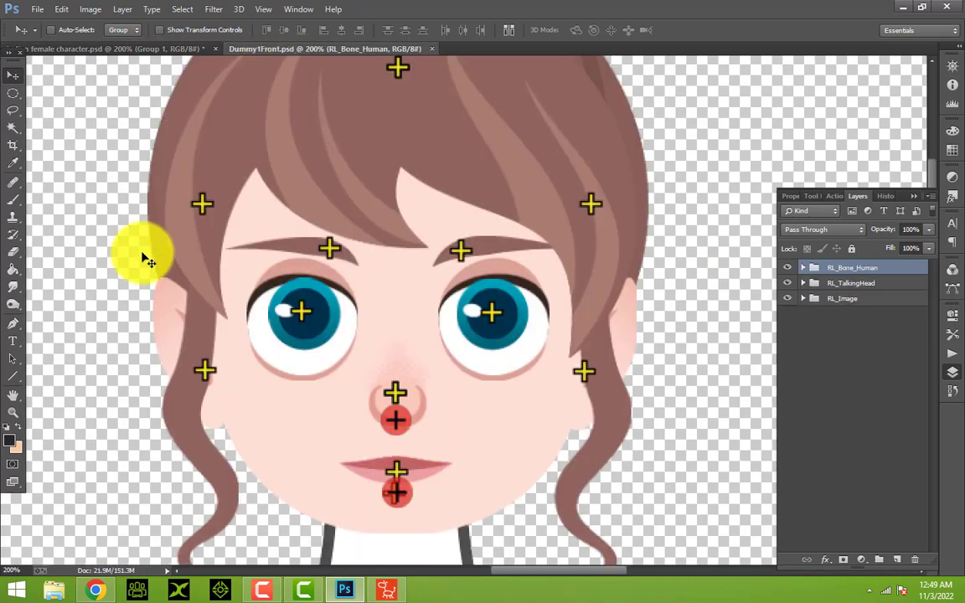
pyautogui.click(8, 411)
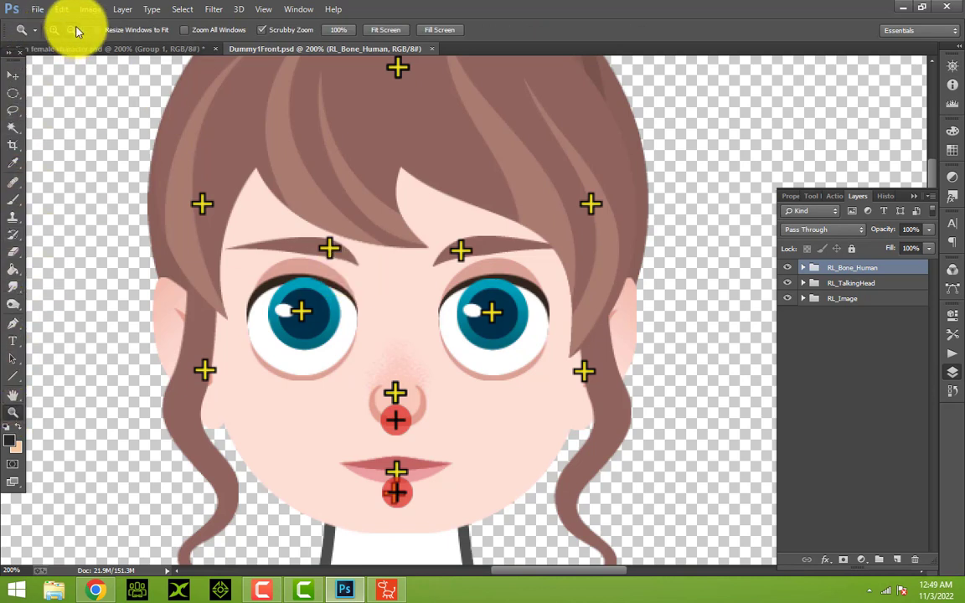
pyautogui.click(475, 399)
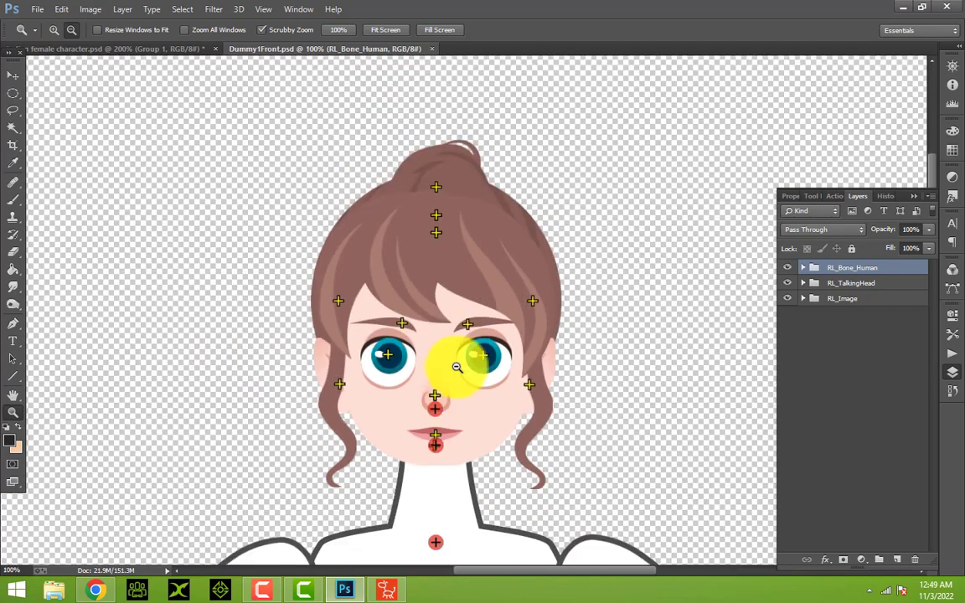
pyautogui.click(54, 31)
pyautogui.moveTo(443, 310); pyautogui.dragTo(466, 275)
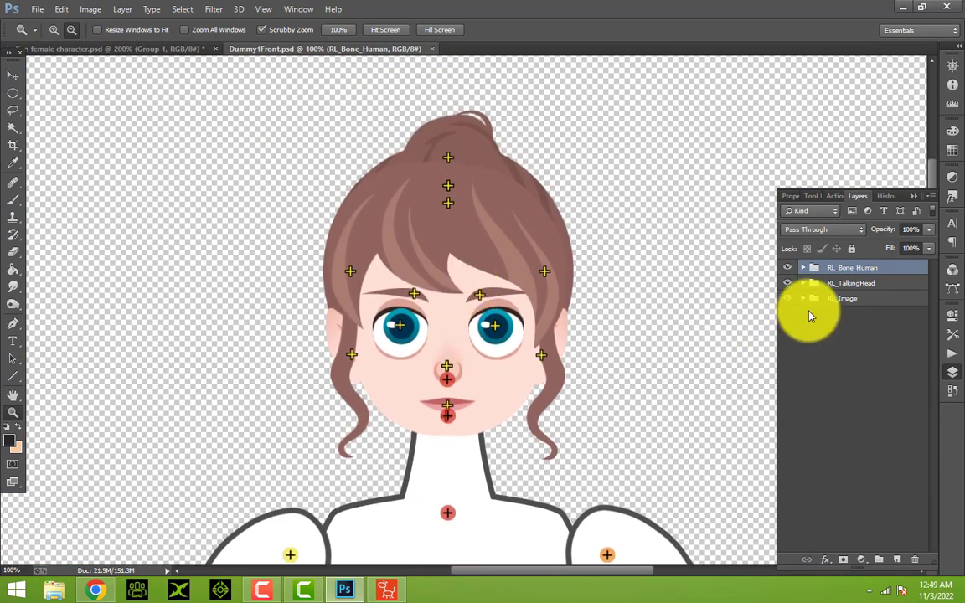
pyautogui.click(173, 50)
pyautogui.click(14, 76)
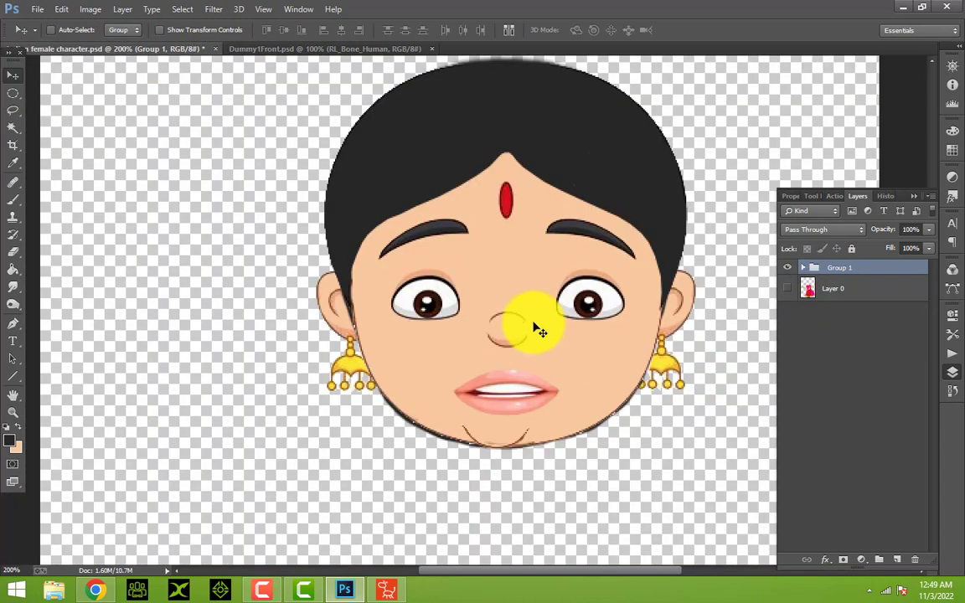
pyautogui.moveTo(529, 325); pyautogui.dragTo(477, 398)
# Step: Scale the head group to about 134% width and 147% height so that it covers the dummy's head
pyautogui.hotkey('ctrl', 't')
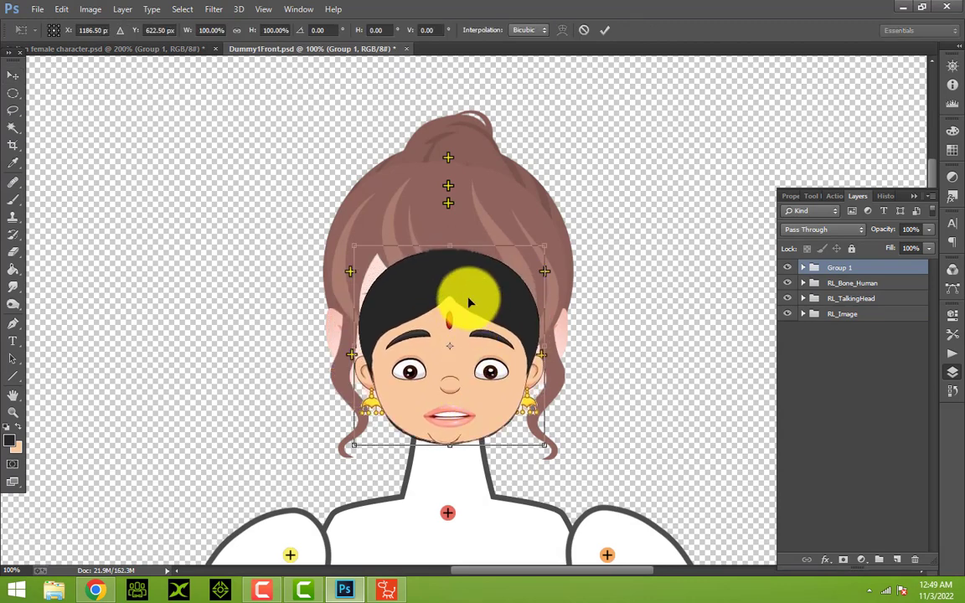
pyautogui.moveTo(450, 246); pyautogui.dragTo(452, 154)
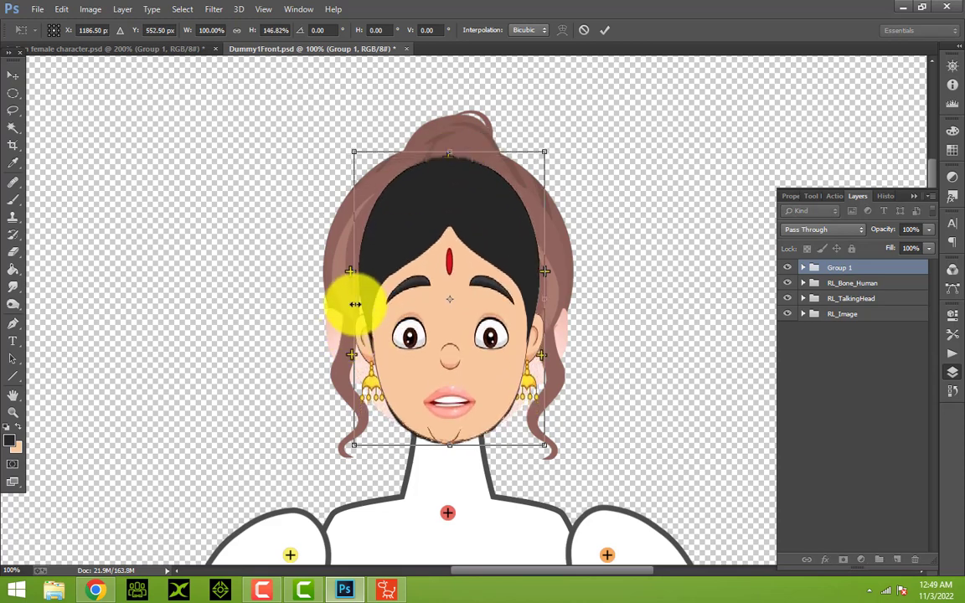
pyautogui.moveTo(348, 299); pyautogui.dragTo(327, 298)
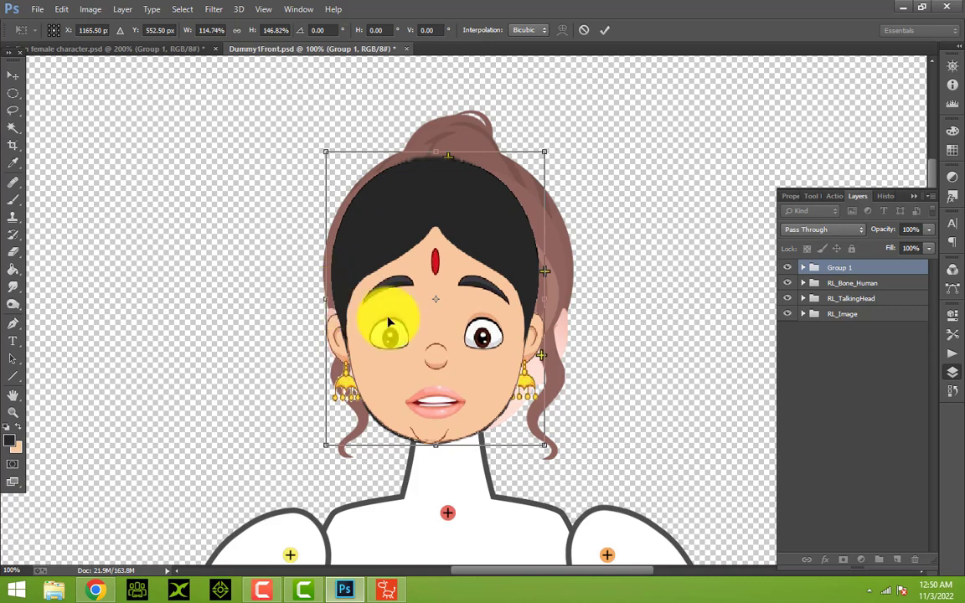
pyautogui.moveTo(537, 310); pyautogui.dragTo(573, 302)
pyautogui.moveTo(339, 300); pyautogui.dragTo(322, 297)
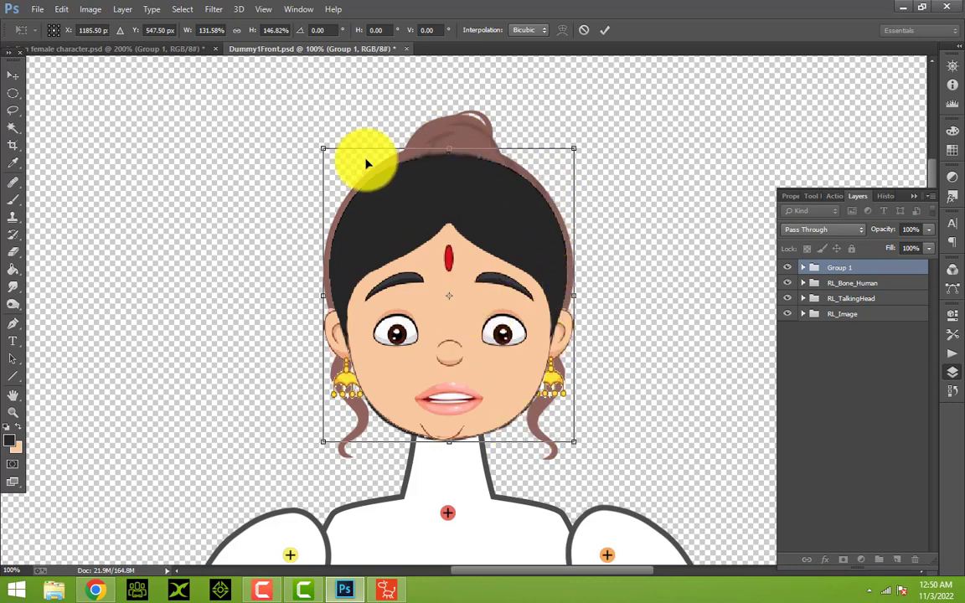
pyautogui.moveTo(321, 295); pyautogui.dragTo(319, 295)
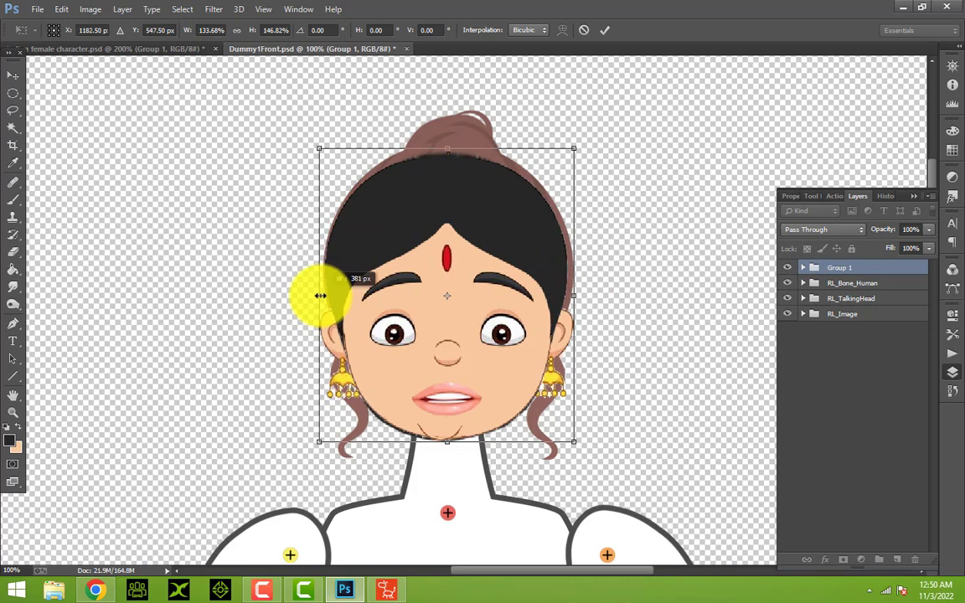
# Step: Scale Group 1 to 135.79% width and 150.17% height over the dummy's head and apply the transformation
pyautogui.moveTo(573, 297); pyautogui.dragTo(579, 297)
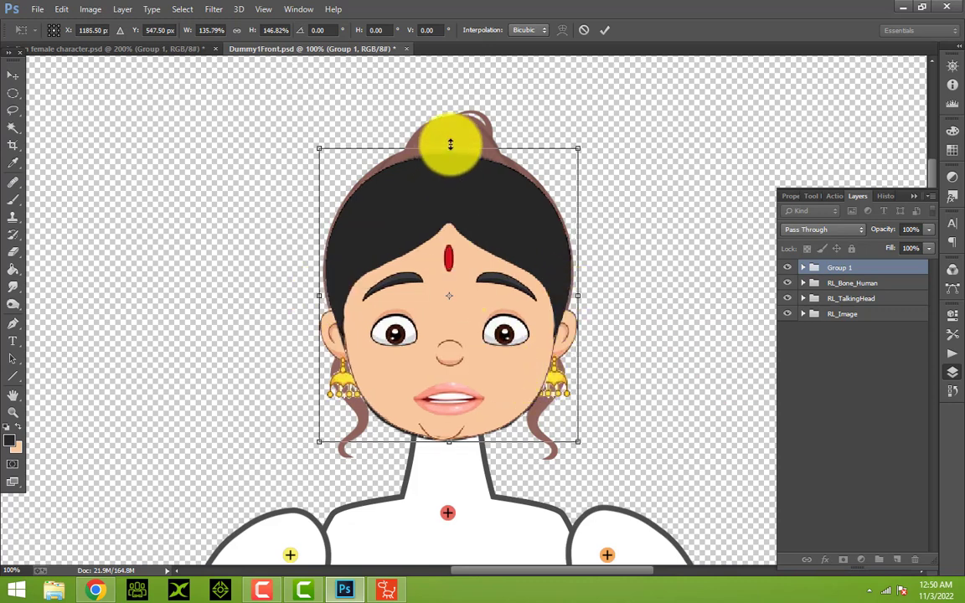
pyautogui.moveTo(450, 145); pyautogui.dragTo(449, 142)
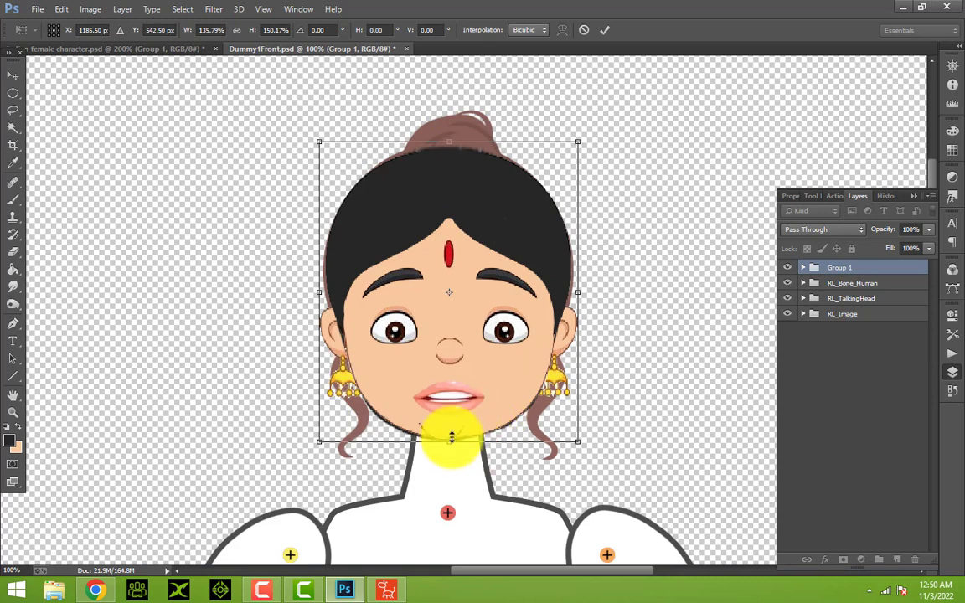
pyautogui.click(13, 77)
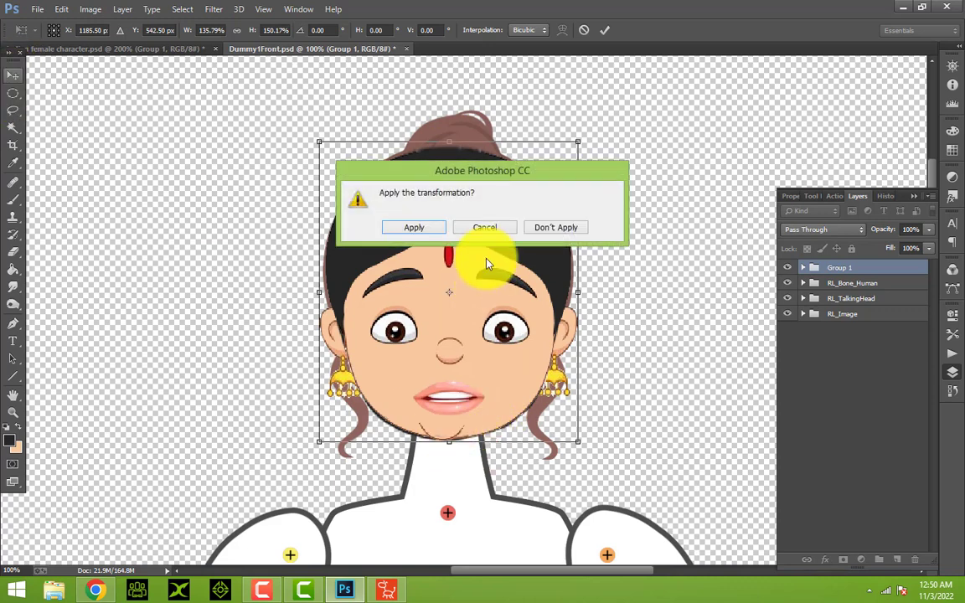
pyautogui.click(419, 225)
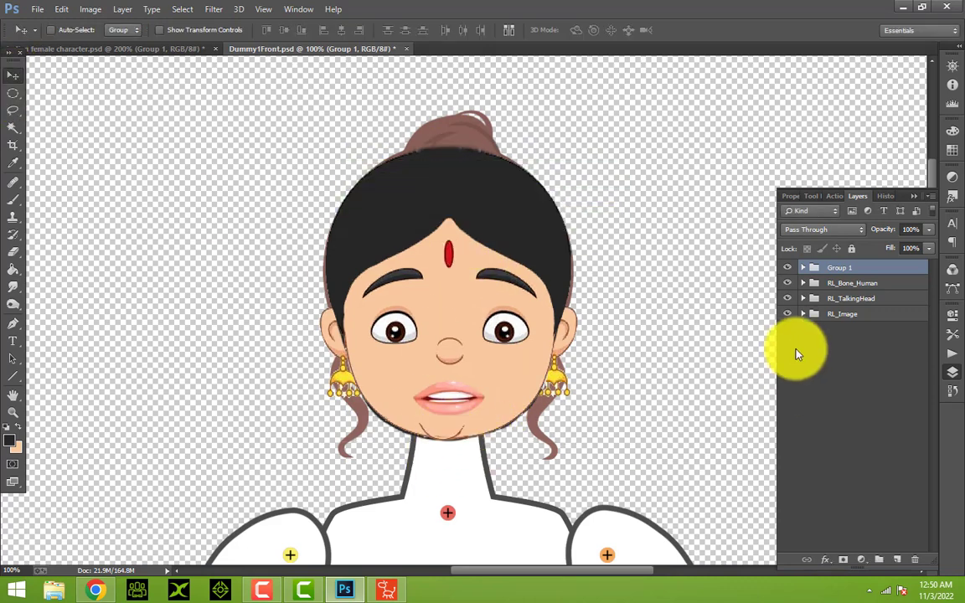
# Step: Move Group 1 in the layer stack to between RL_TalkingHead and RL_Image
pyautogui.moveTo(821, 267)
pyautogui.mouseDown()
pyautogui.moveTo(829, 297)
pyautogui.moveTo(861, 321)
pyautogui.moveTo(847, 291)
pyautogui.mouseUp()
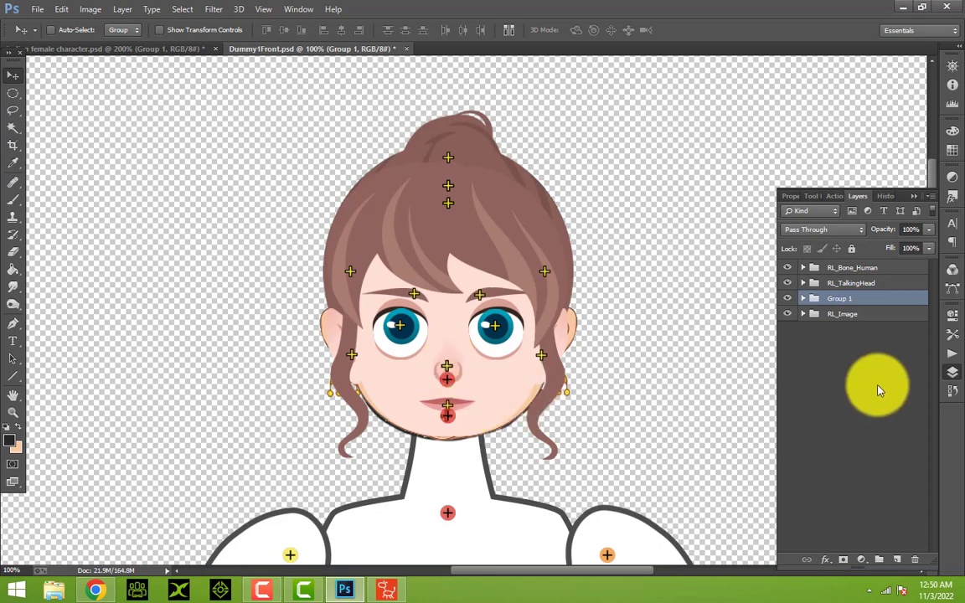
pyautogui.click(803, 300)
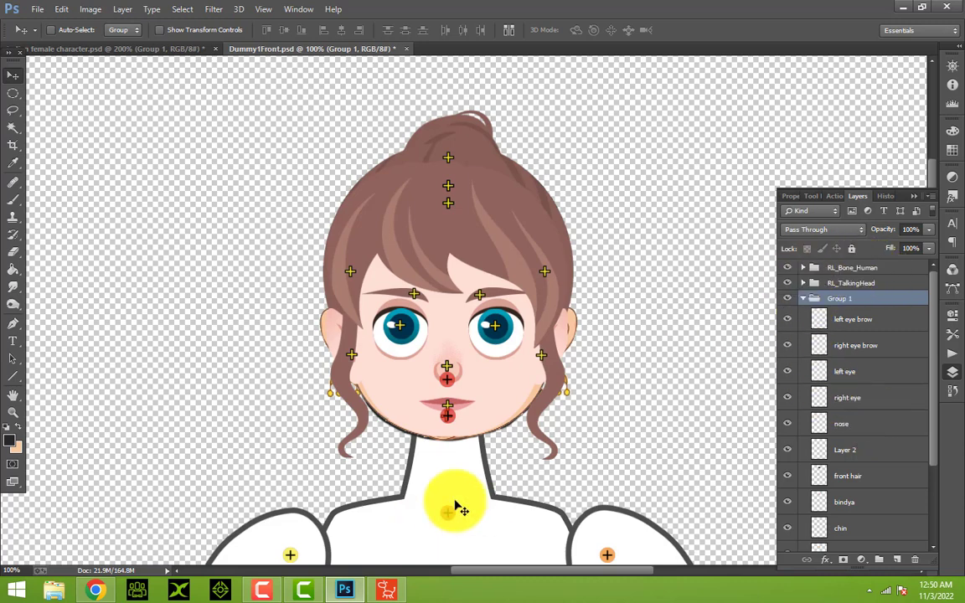
pyautogui.scroll(-2, 460, 512)
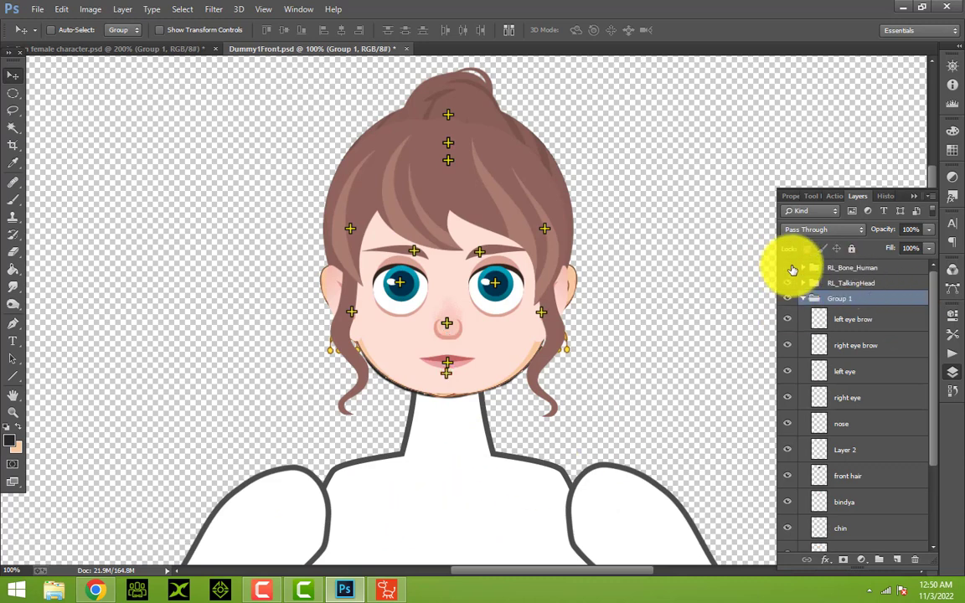
pyautogui.click(787, 268)
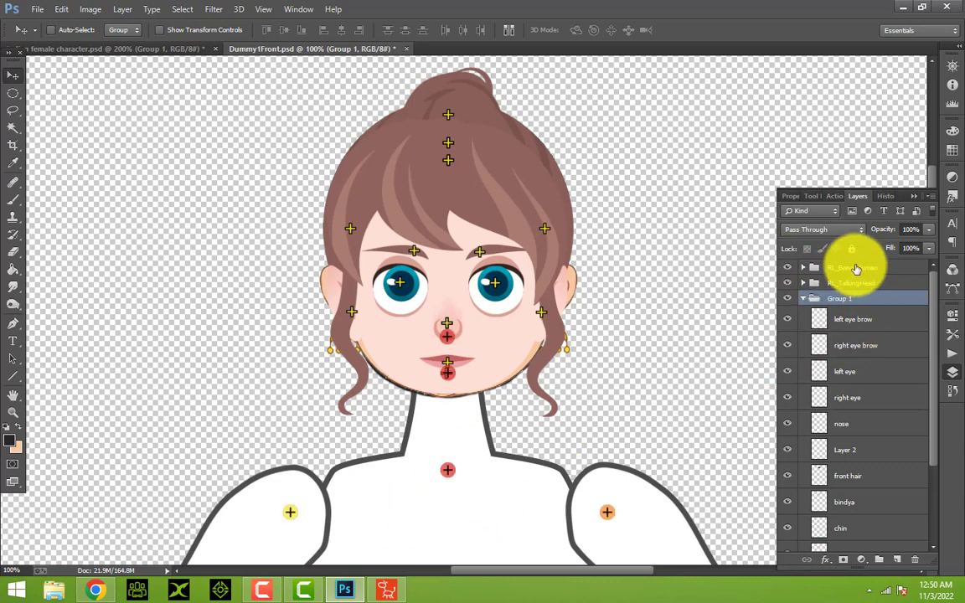
pyautogui.click(804, 299)
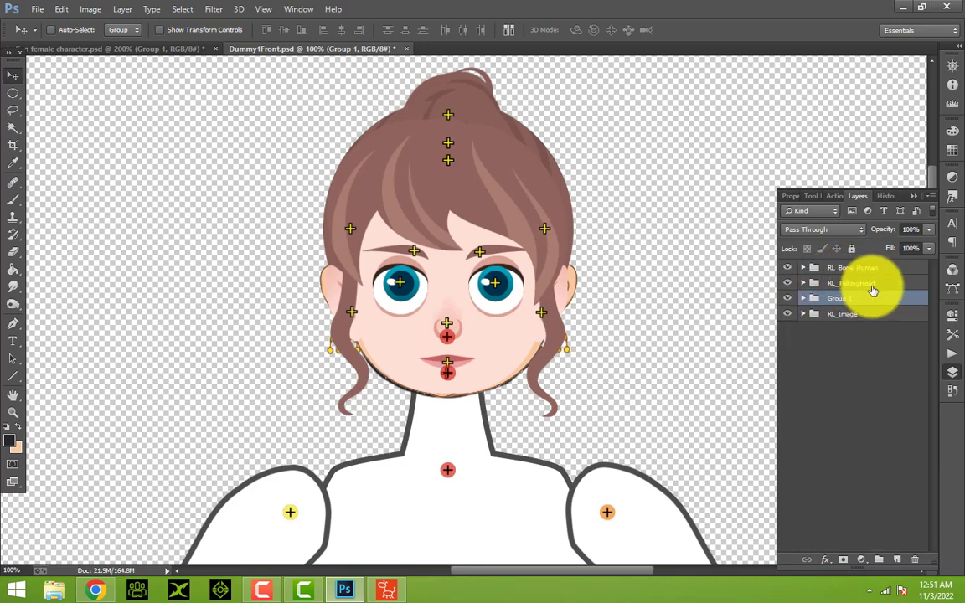
# Step: Expand the Center group inside RL_TalkingHead and expand Group 1 to reach their face-part folders and layers
pyautogui.click(803, 285)
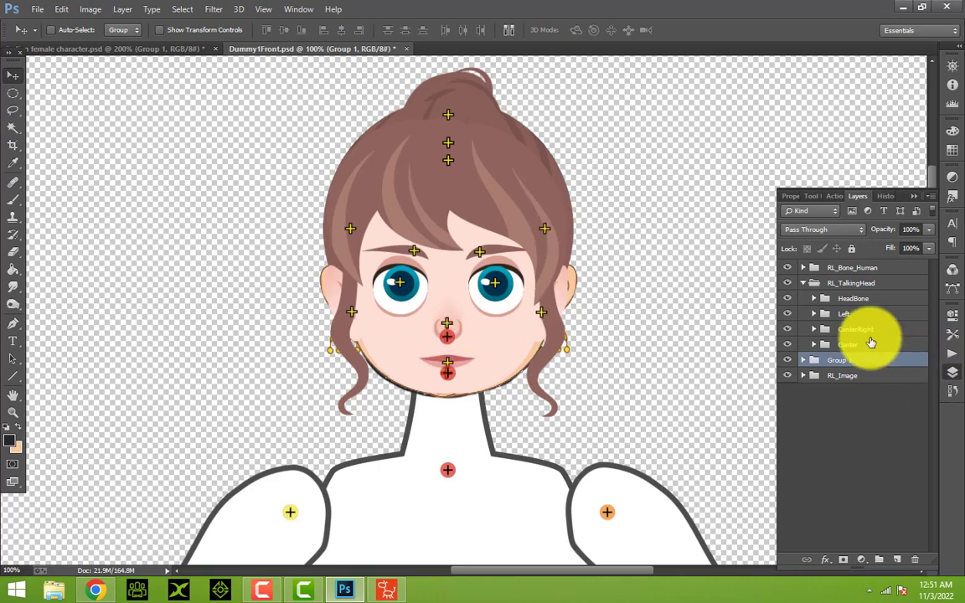
pyautogui.click(819, 348)
pyautogui.click(811, 345)
pyautogui.scroll(-1, 876, 408)
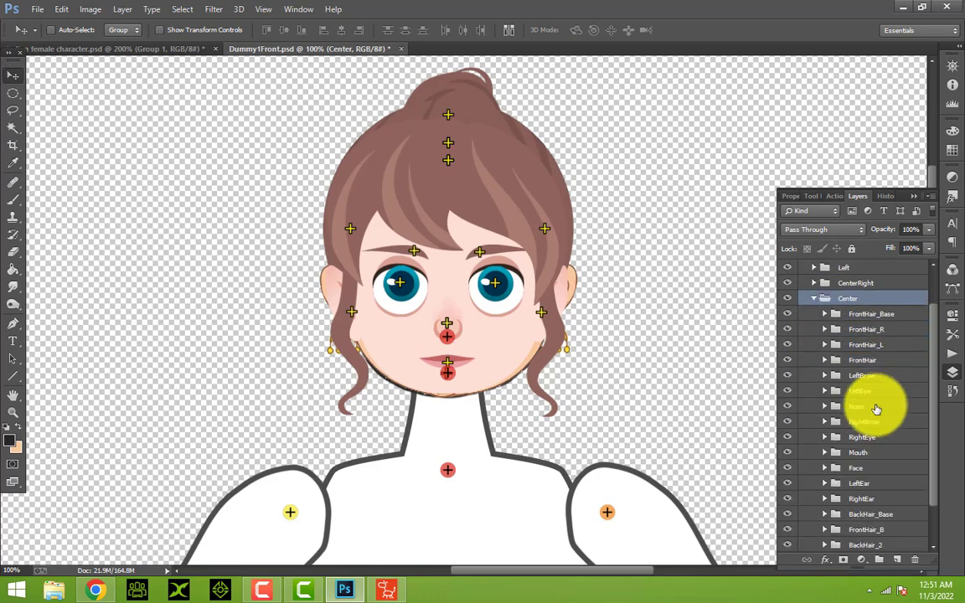
pyautogui.scroll(-1, 876, 408)
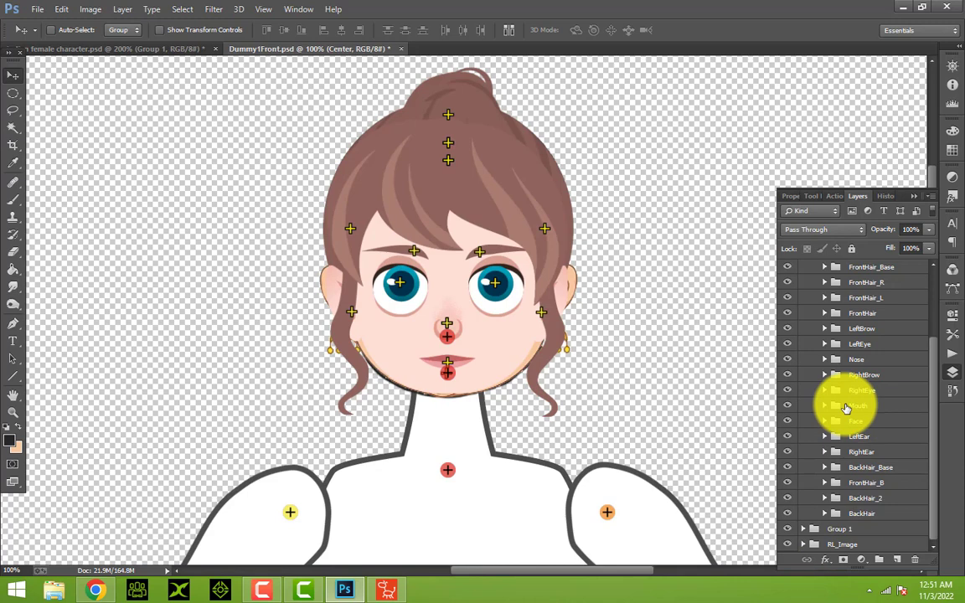
pyautogui.click(803, 529)
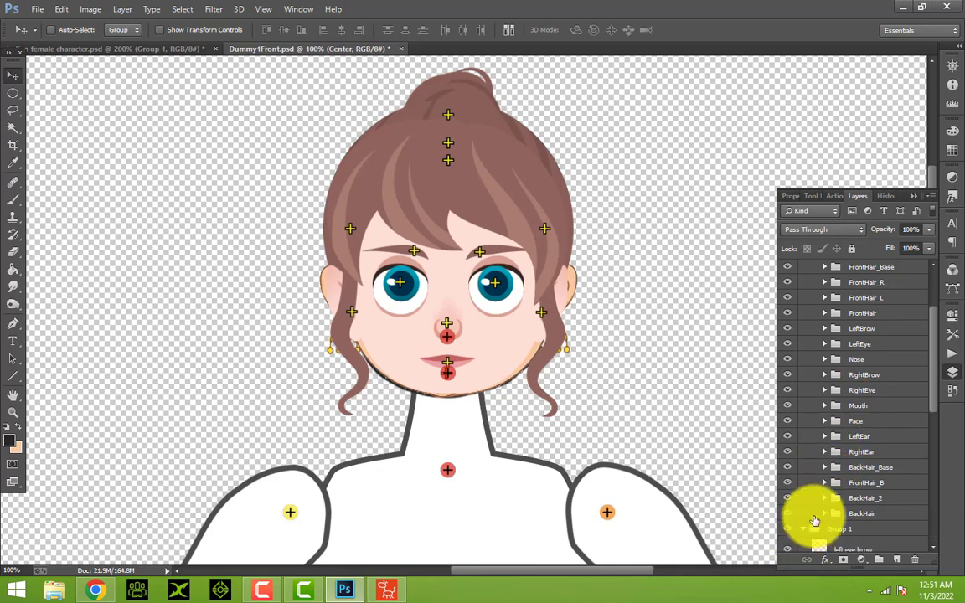
pyautogui.scroll(-2, 829, 528)
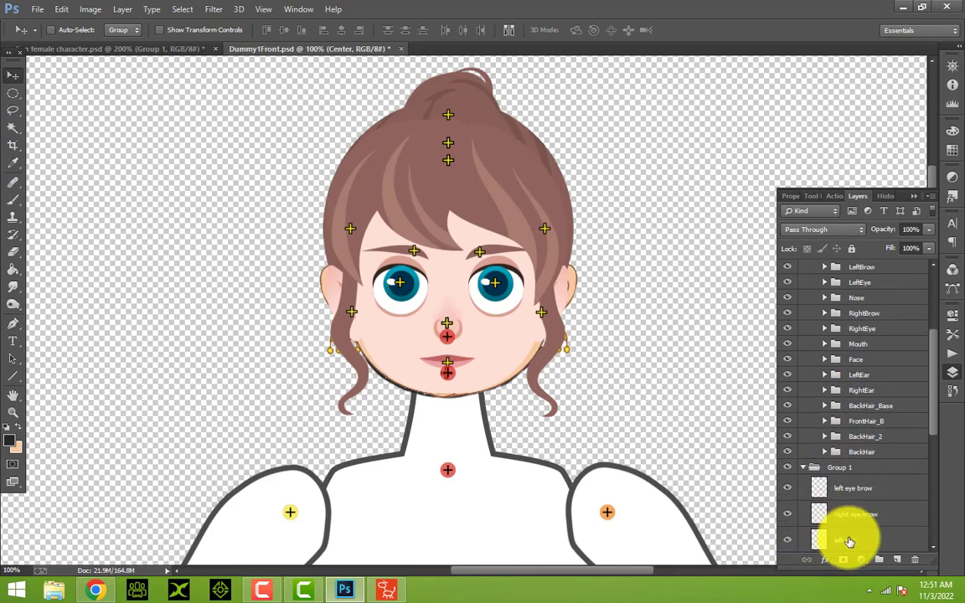
# Step: Move the left eye brow layer into the Normal folder of LeftBrow and remove the original Normal layer there
pyautogui.click(867, 495)
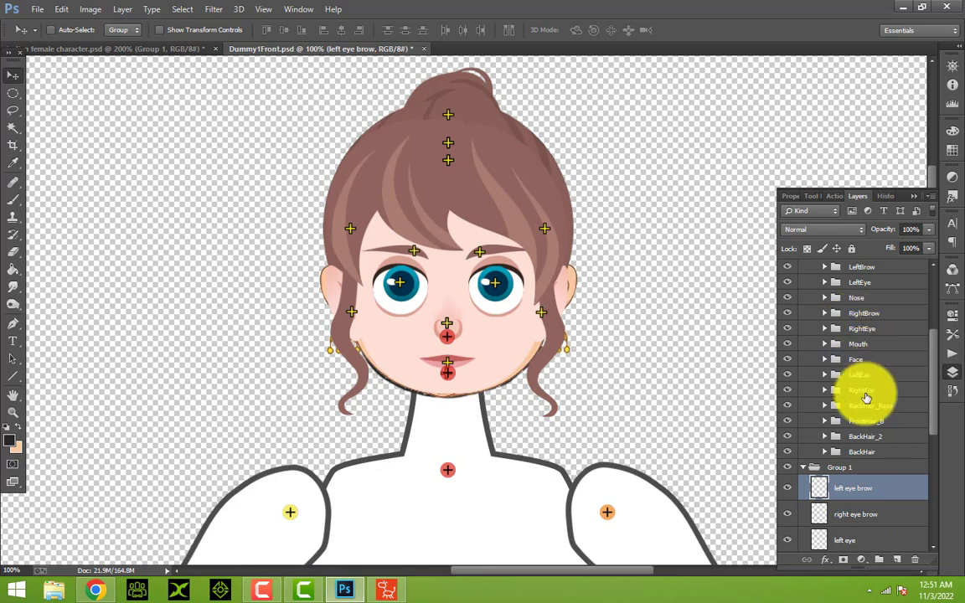
pyautogui.scroll(1, 856, 408)
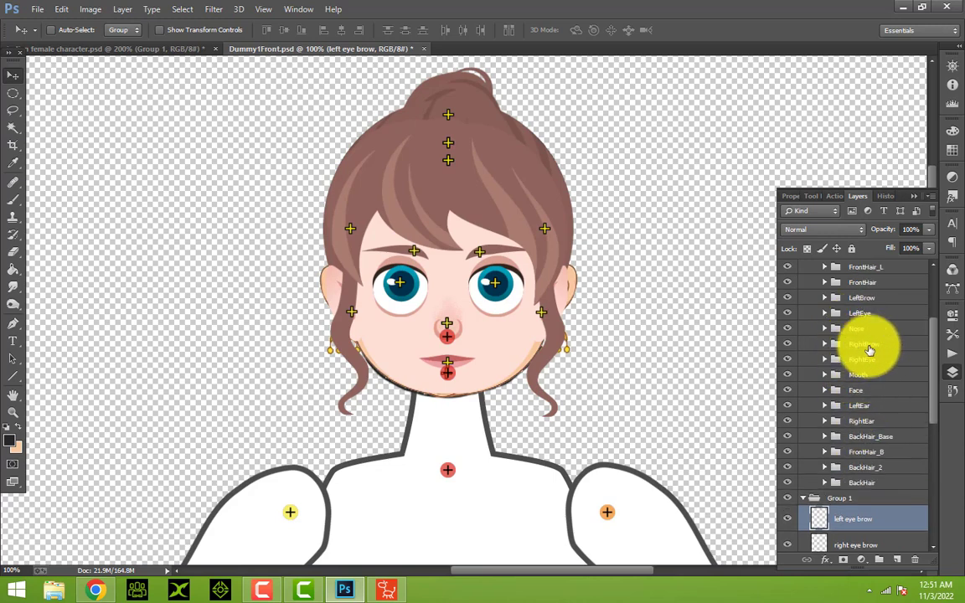
pyautogui.scroll(1, 864, 335)
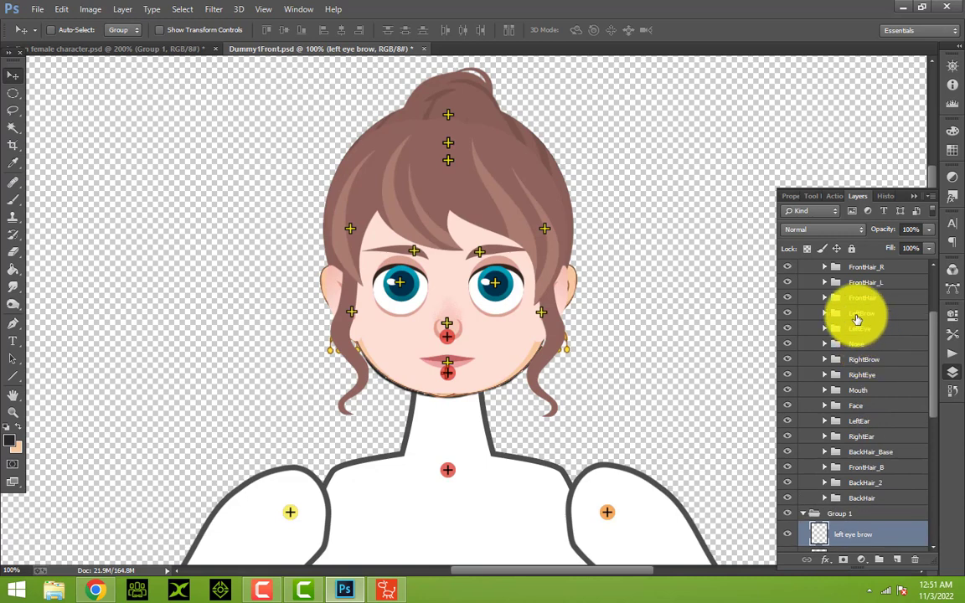
pyautogui.click(856, 316)
pyautogui.click(826, 313)
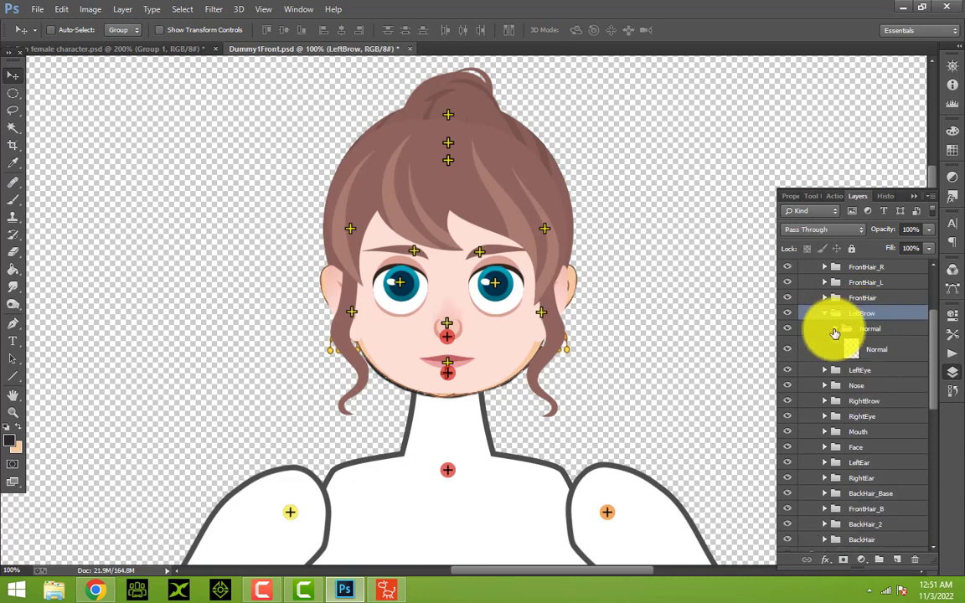
pyautogui.scroll(-2, 863, 360)
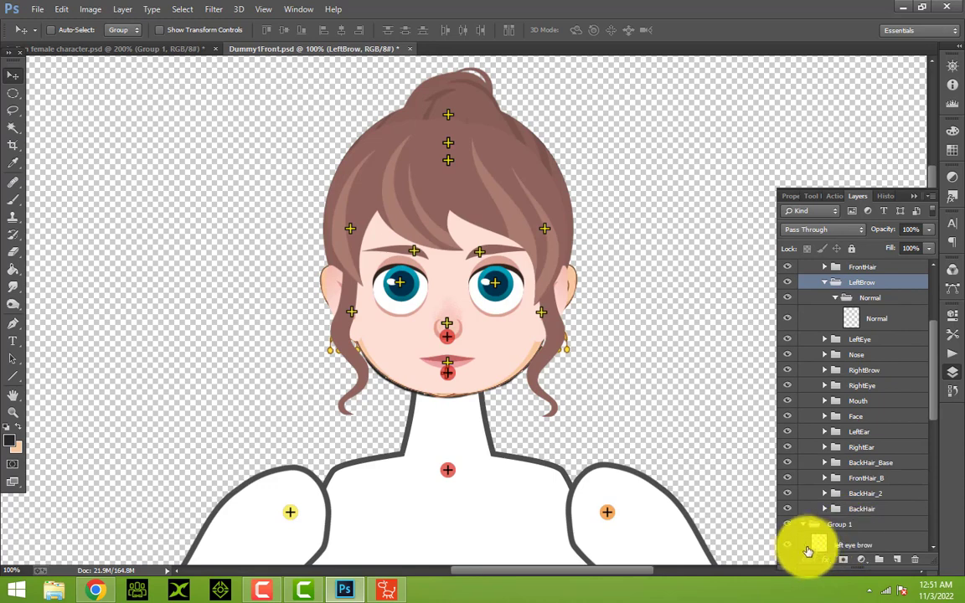
pyautogui.moveTo(809, 551); pyautogui.dragTo(878, 318)
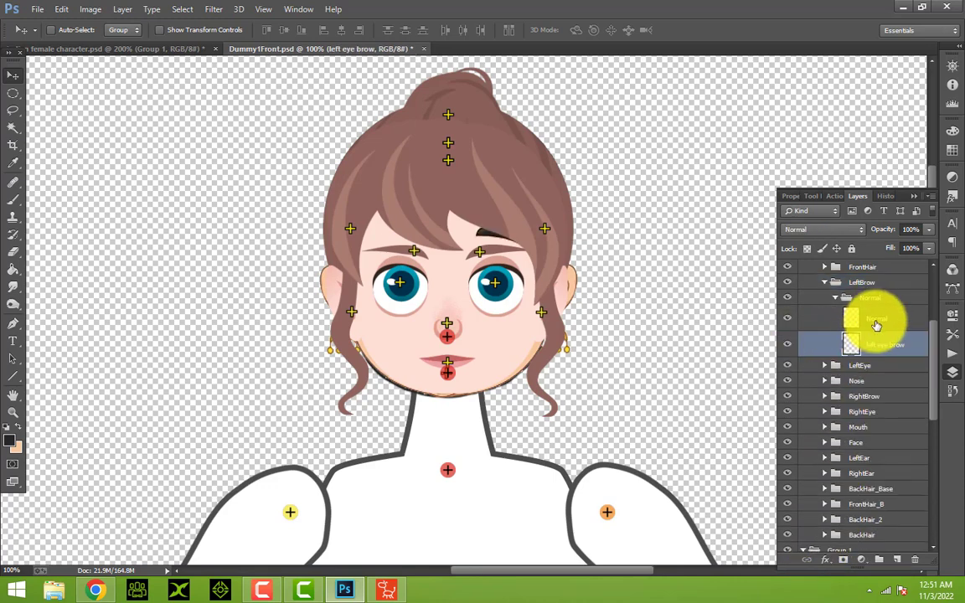
pyautogui.click(875, 323)
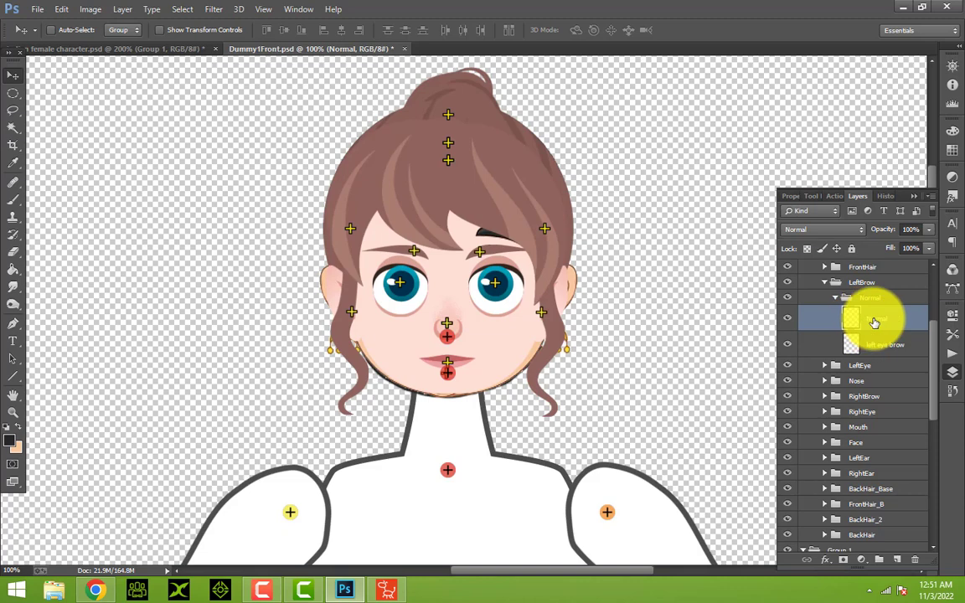
pyautogui.hotkey('ctrl', 'e')
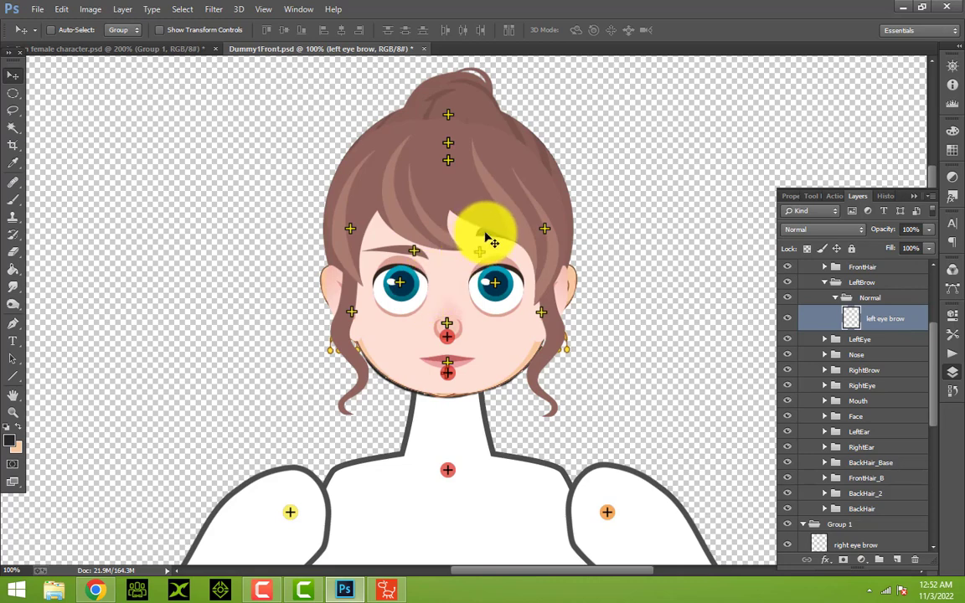
pyautogui.click(823, 284)
pyautogui.click(824, 284)
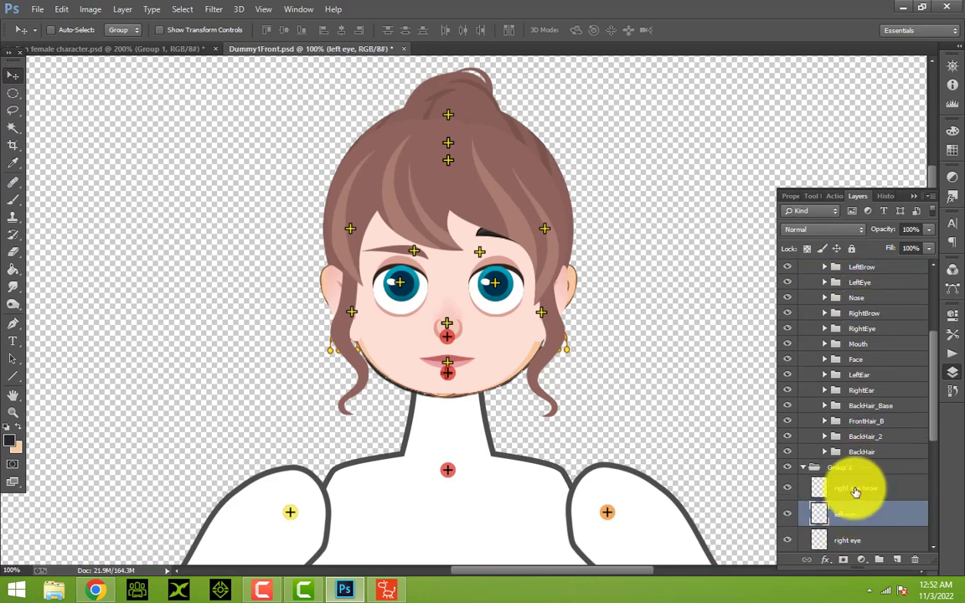
# Step: Replace the original Normal layer in RightBrow's Normal folder with the right eye brow layer from Group 1
pyautogui.click(856, 491)
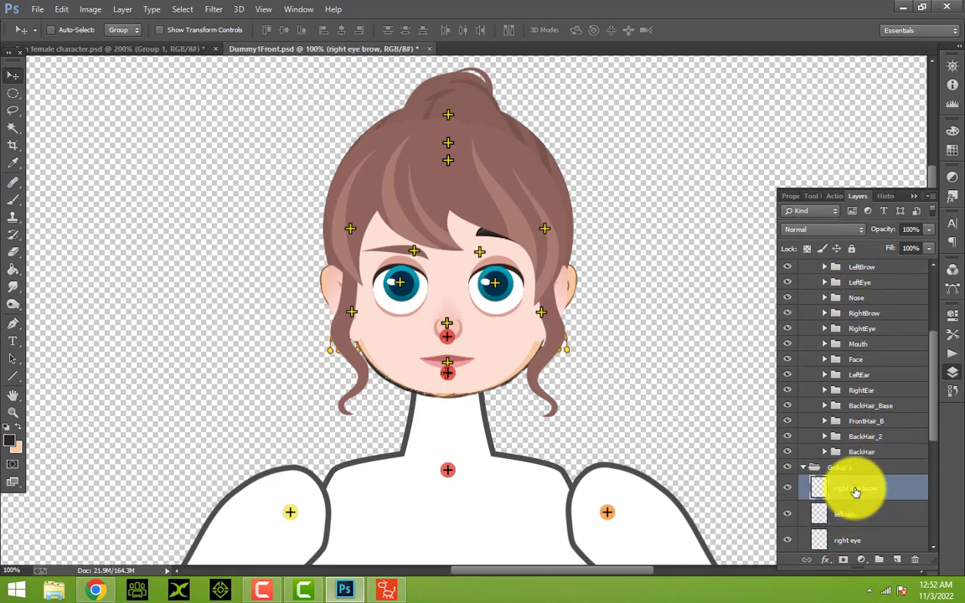
pyautogui.click(826, 314)
pyautogui.click(837, 329)
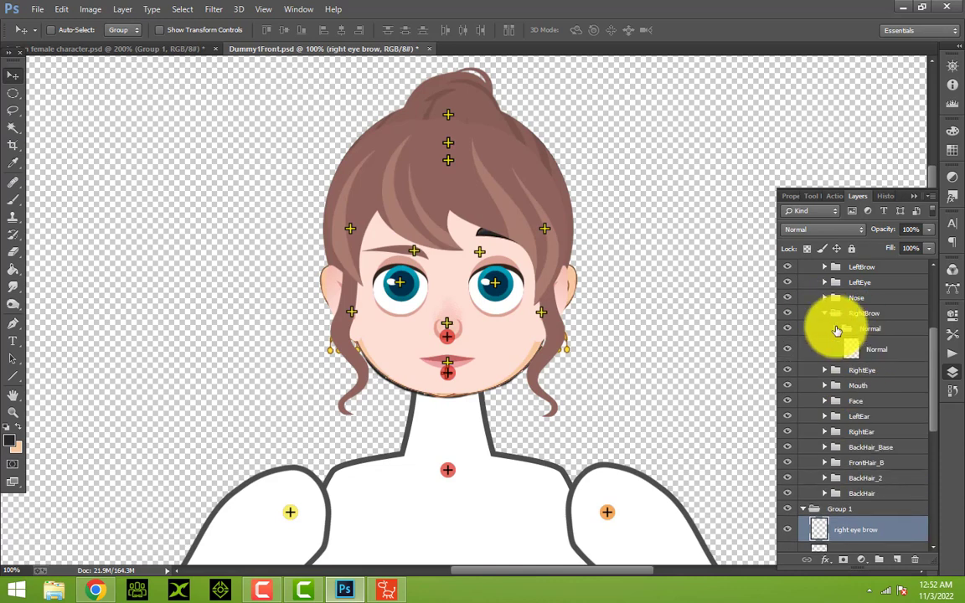
pyautogui.moveTo(838, 532); pyautogui.dragTo(877, 376)
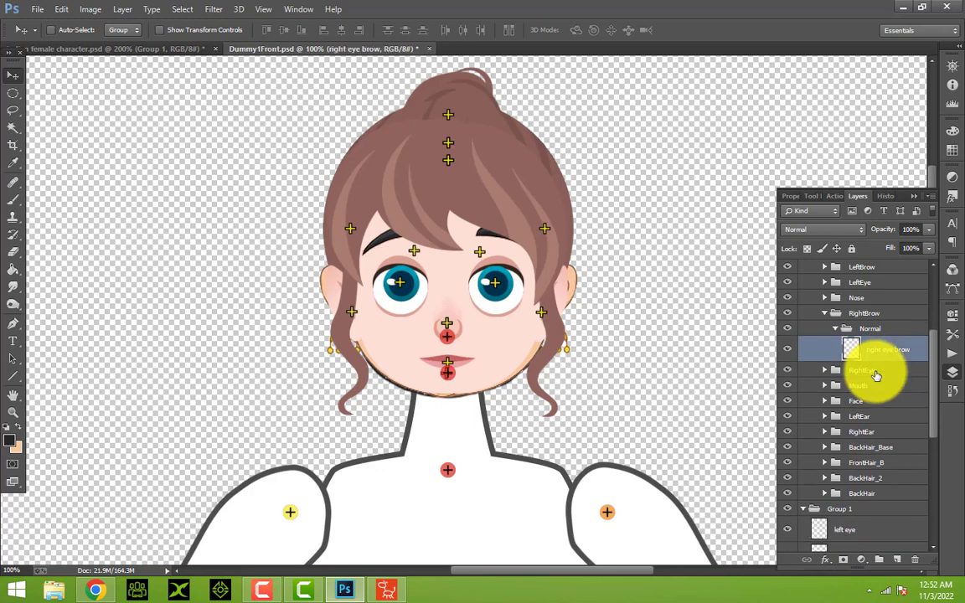
pyautogui.scroll(-1, 890, 404)
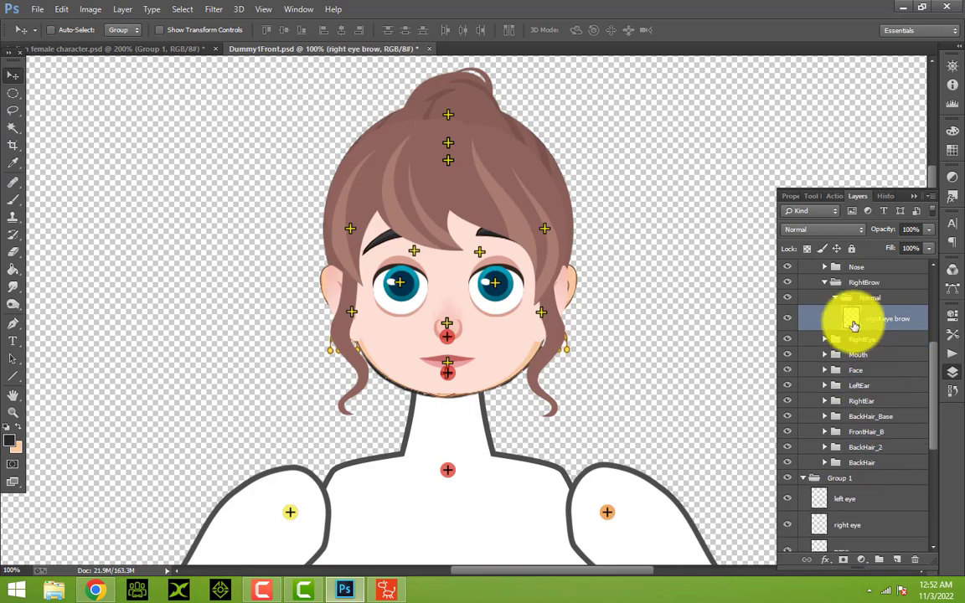
pyautogui.click(825, 282)
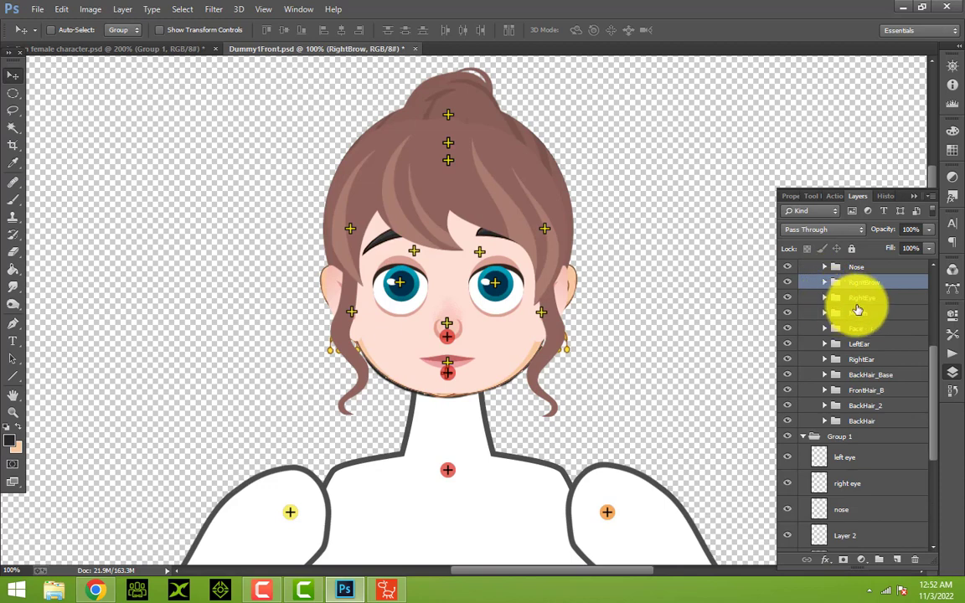
# Step: In RightEye's Normal folder, delete the Iris and Mask folders and the original layer inside EyeWhite
pyautogui.click(825, 297)
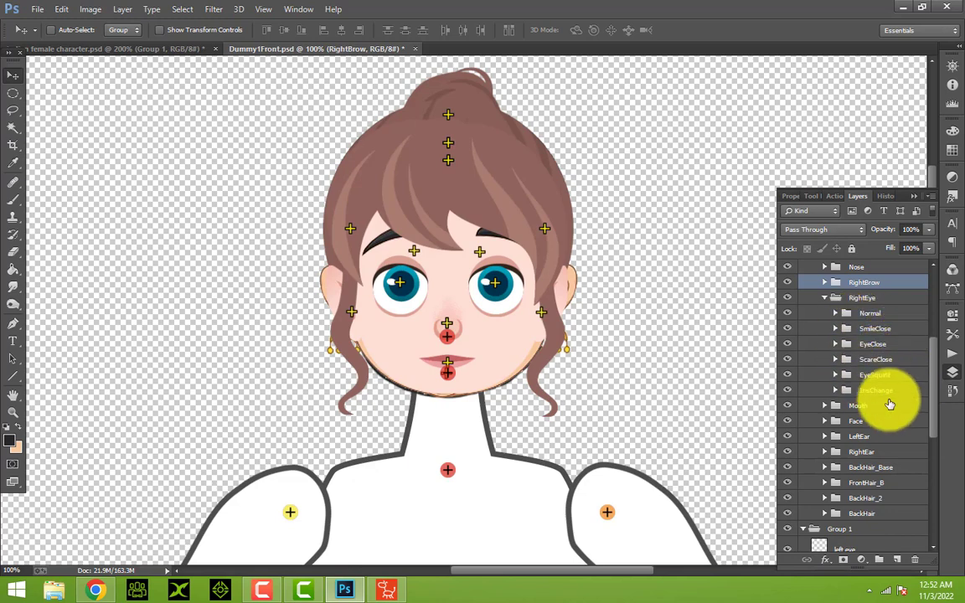
pyautogui.click(837, 313)
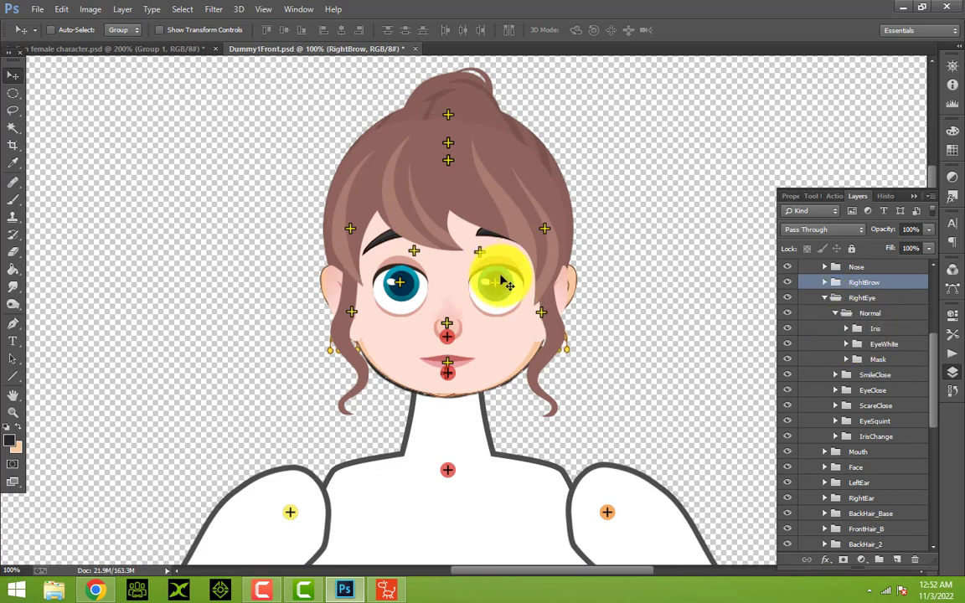
pyautogui.click(871, 331)
pyautogui.press('Delete')
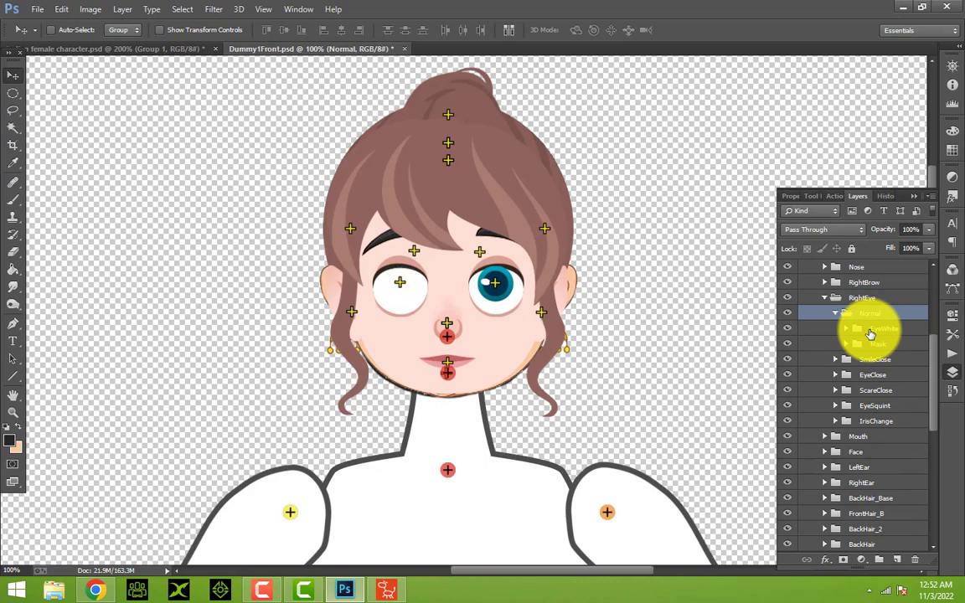
pyautogui.click(878, 344)
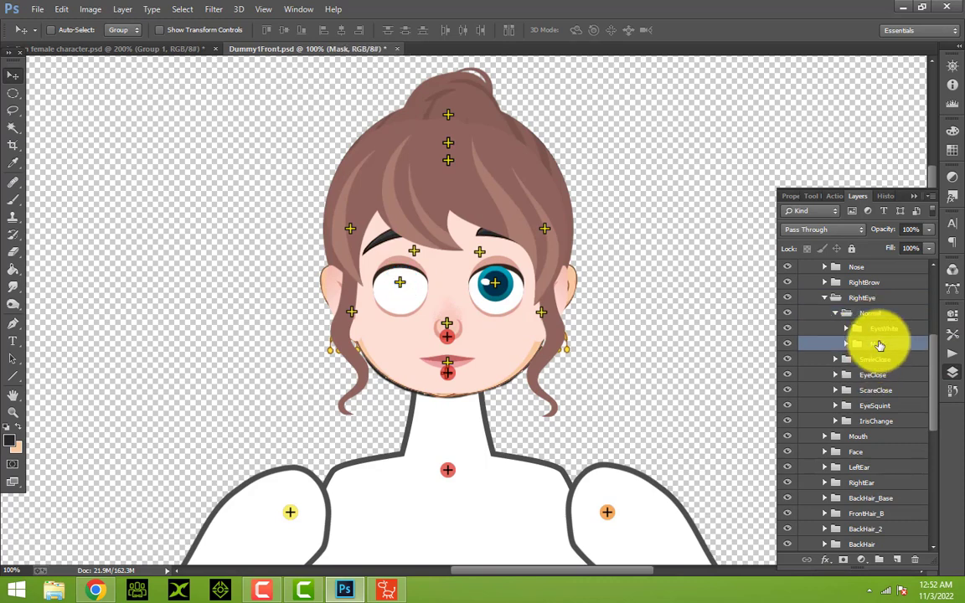
pyautogui.press('Delete')
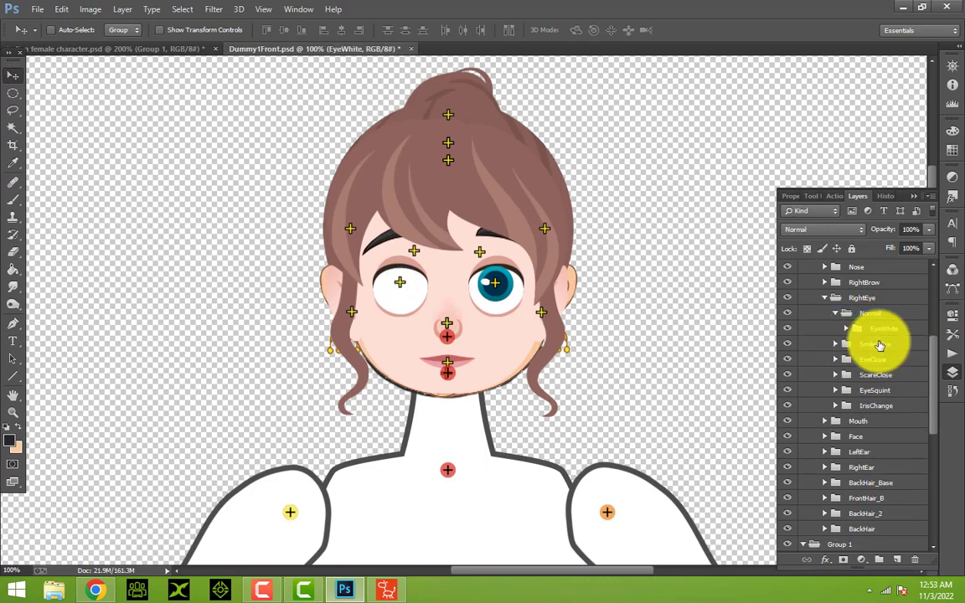
pyautogui.click(848, 330)
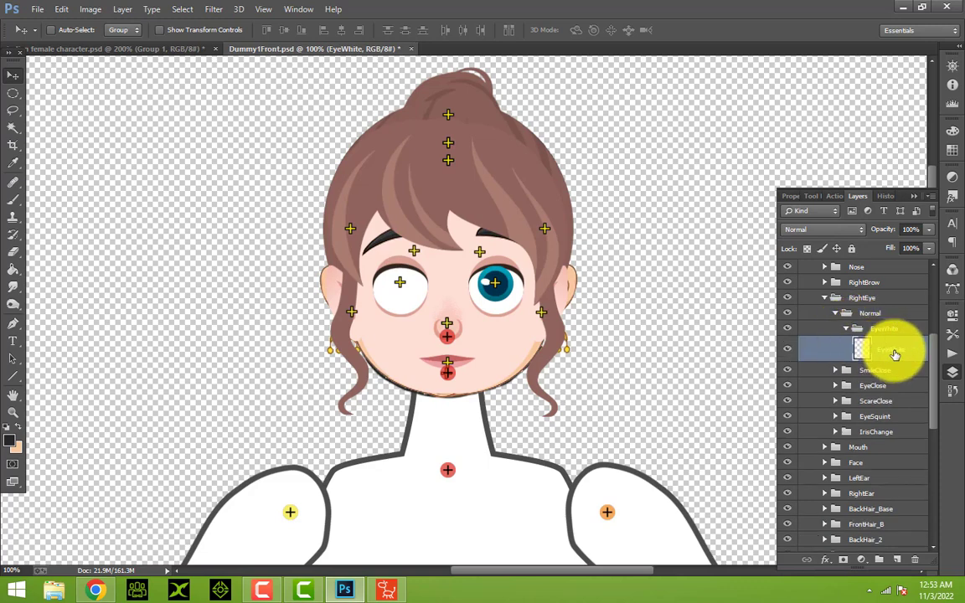
pyautogui.press('Delete')
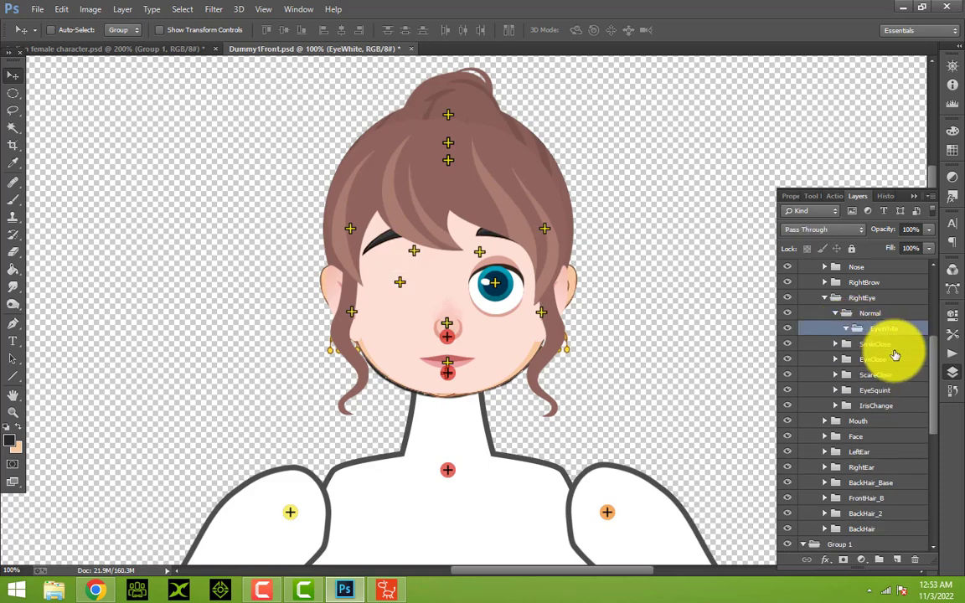
# Step: Restore the deleted EyeWhite layer, move the right eye layer from Group 1 into the EyeWhite folder, and remove the original EyeWhite layer
pyautogui.hotkey('ctrl', 'z')
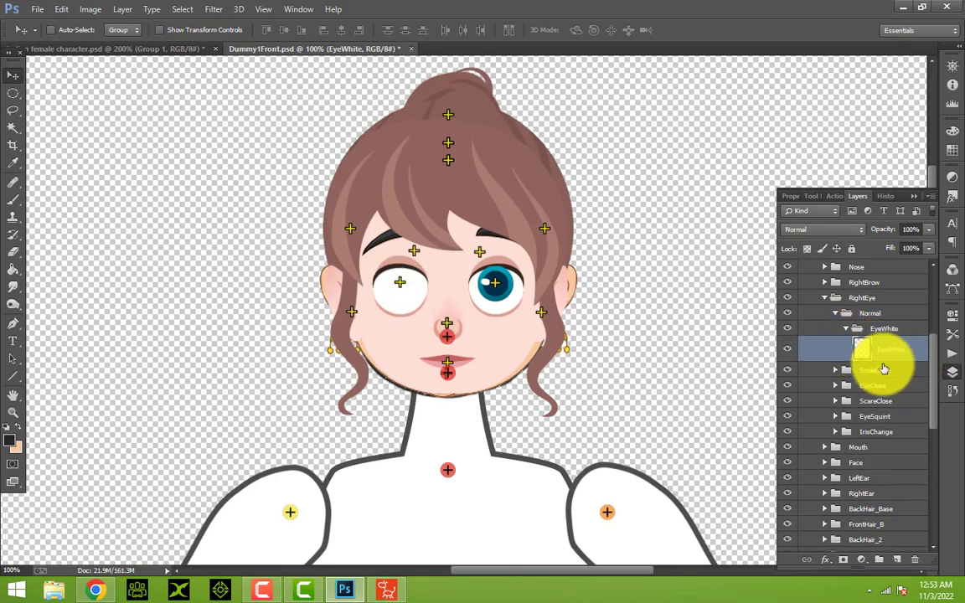
pyautogui.scroll(-2, 885, 401)
pyautogui.scroll(-3, 885, 400)
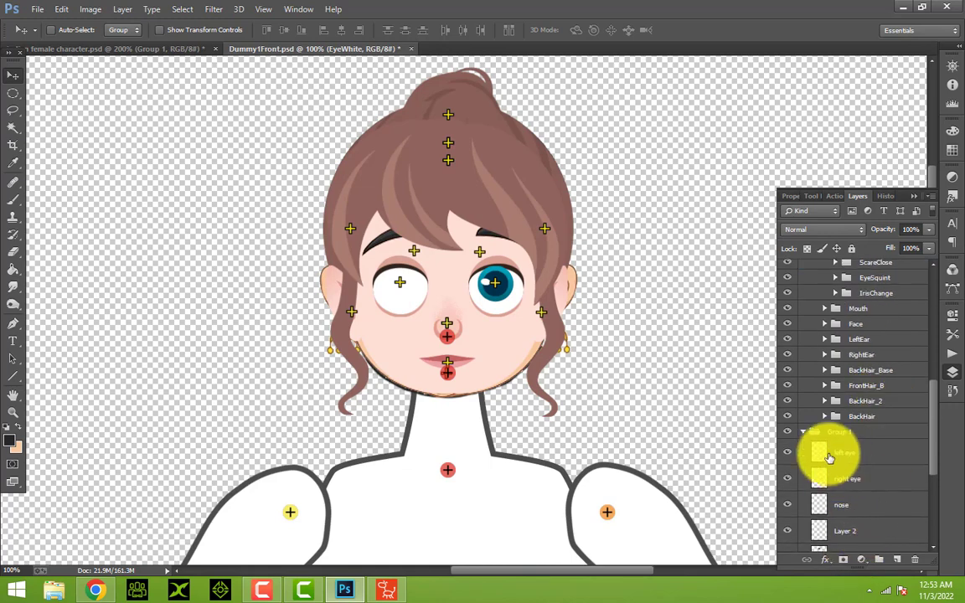
pyautogui.moveTo(813, 479); pyautogui.dragTo(893, 471)
pyautogui.click(864, 476)
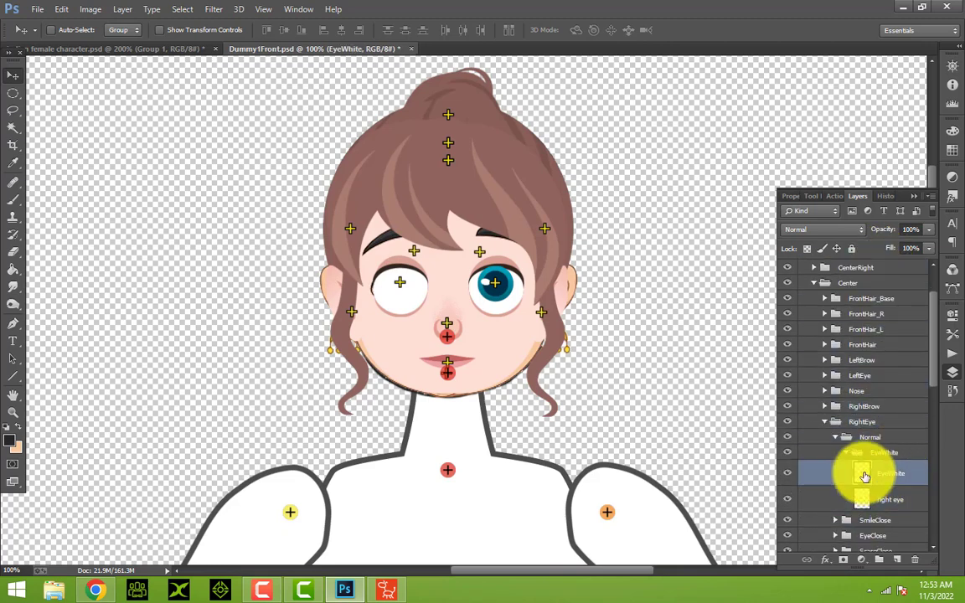
pyautogui.hotkey('ctrl', 'e')
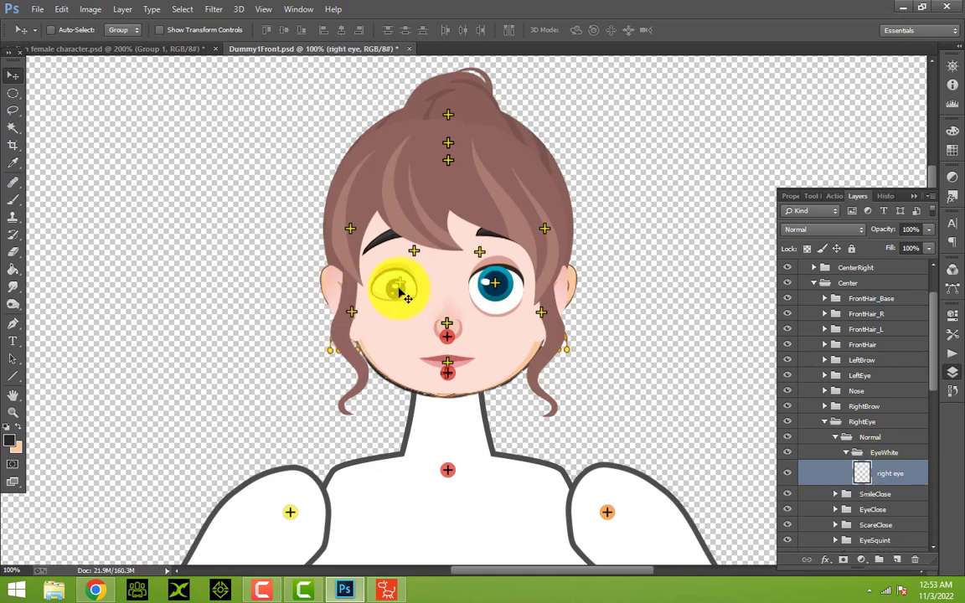
# Step: Collapse the EyeWhite folder, its parent Normal folder and the whole RightEye folder
pyautogui.scroll(-2, 906, 473)
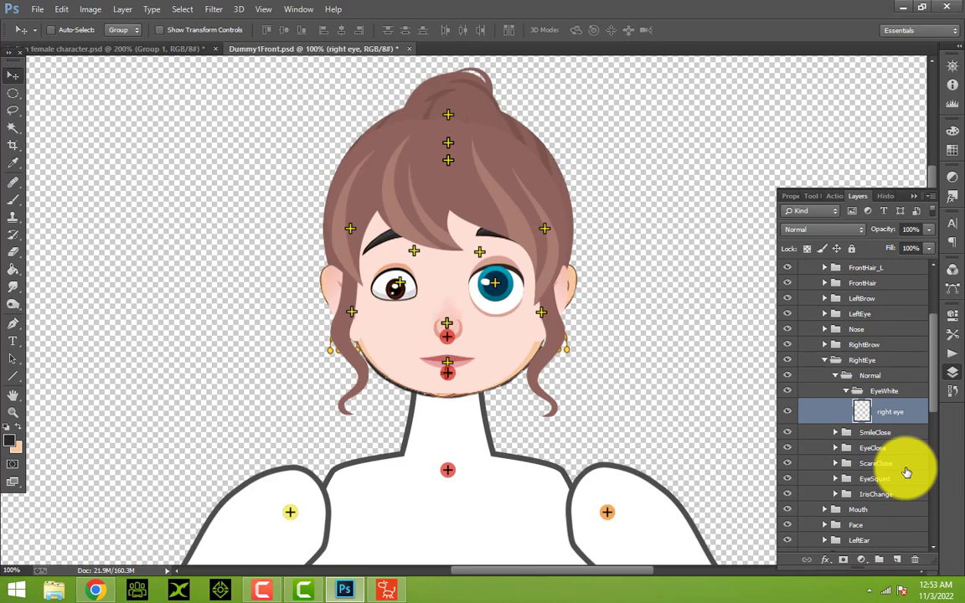
pyautogui.click(847, 390)
pyautogui.click(835, 375)
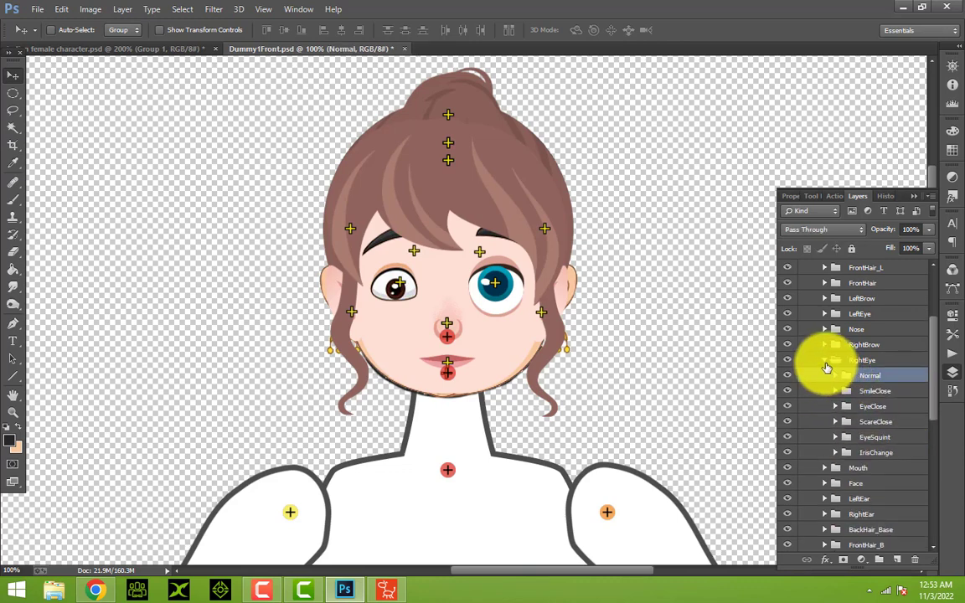
pyautogui.scroll(-1, 881, 450)
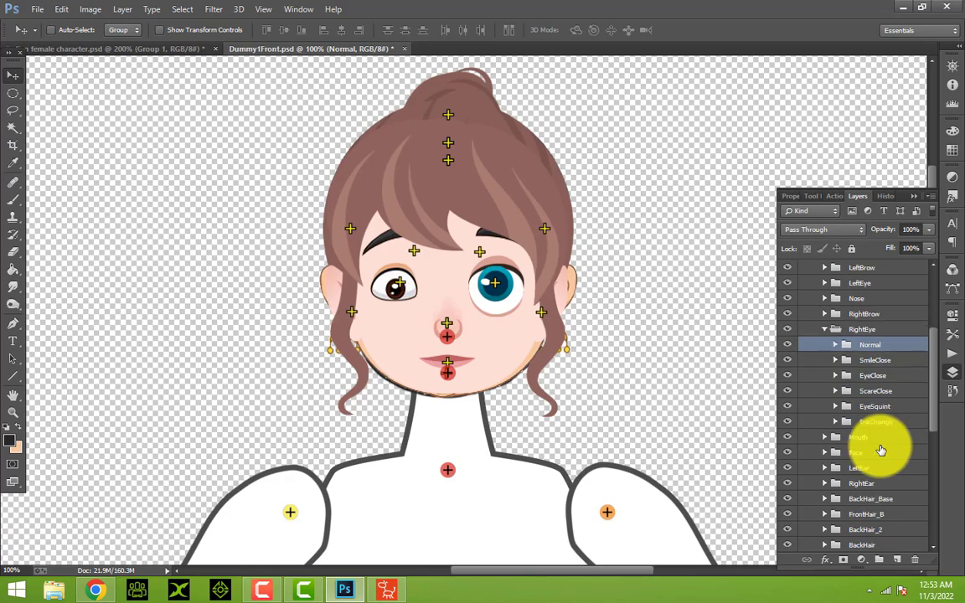
pyautogui.scroll(-1, 881, 451)
pyautogui.scroll(-2, 881, 450)
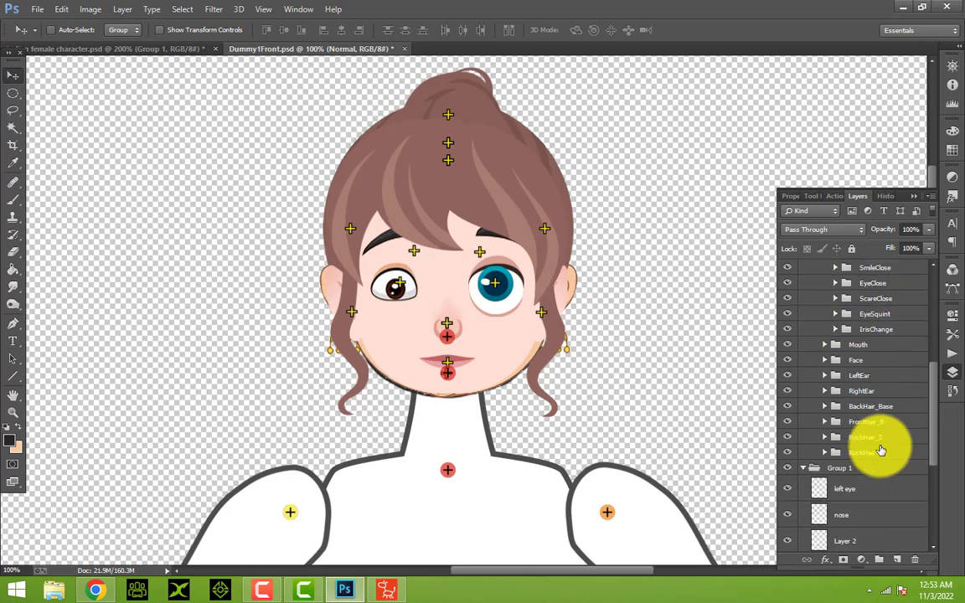
pyautogui.scroll(2, 881, 451)
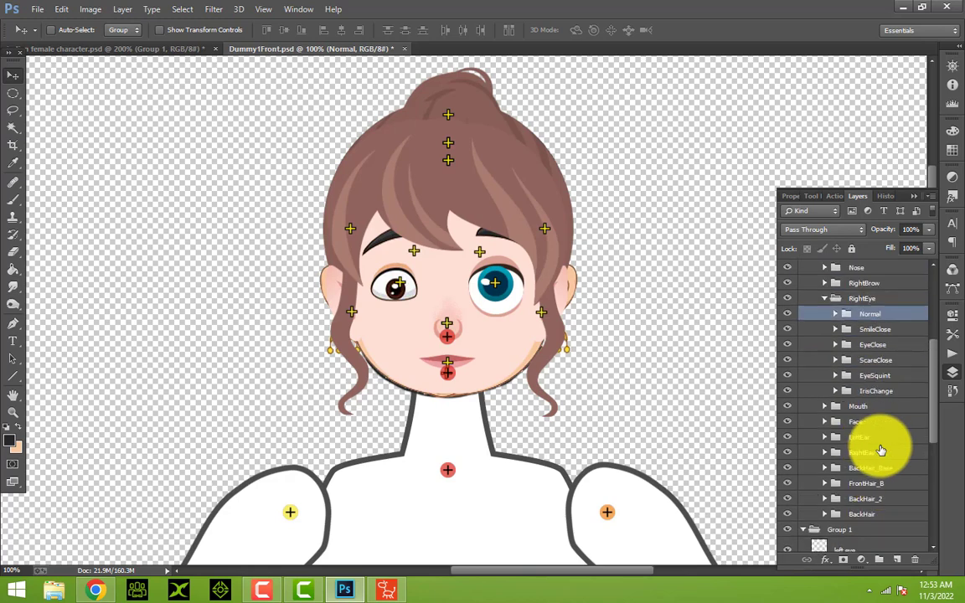
pyautogui.click(825, 299)
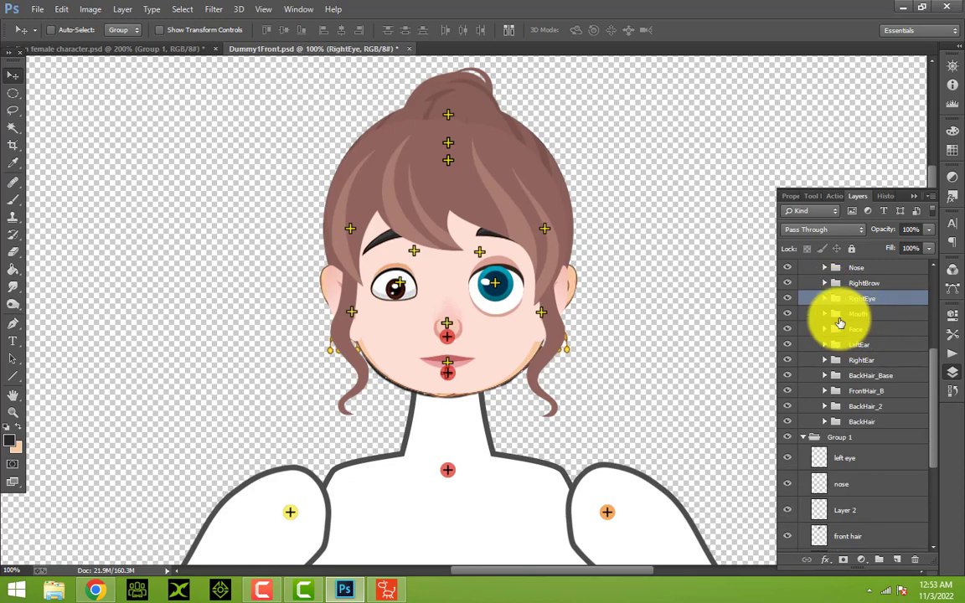
# Step: Expand the Mouth folder and its first Normal folder, and select the original Normal layer inside
pyautogui.click(825, 315)
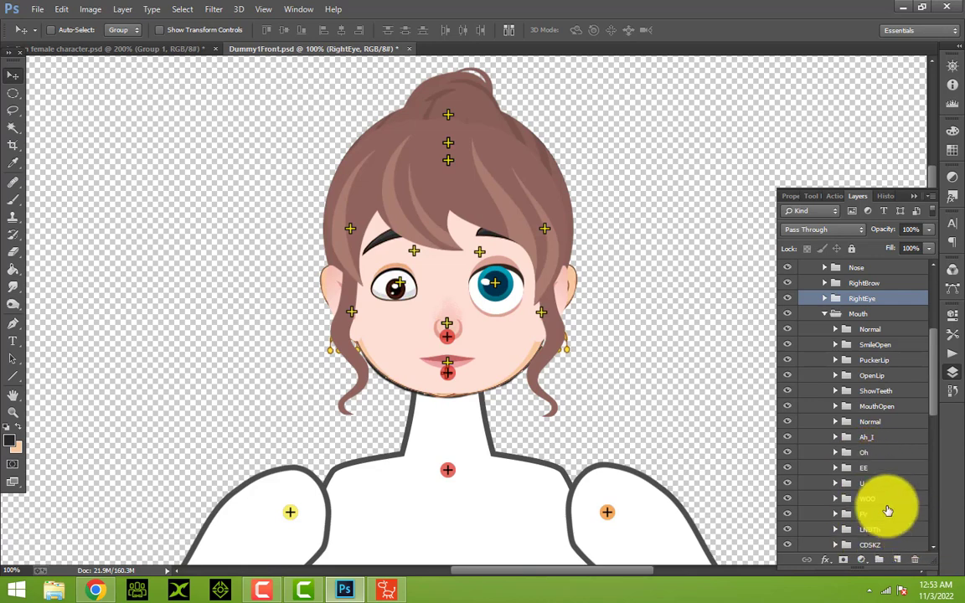
pyautogui.scroll(1, 864, 416)
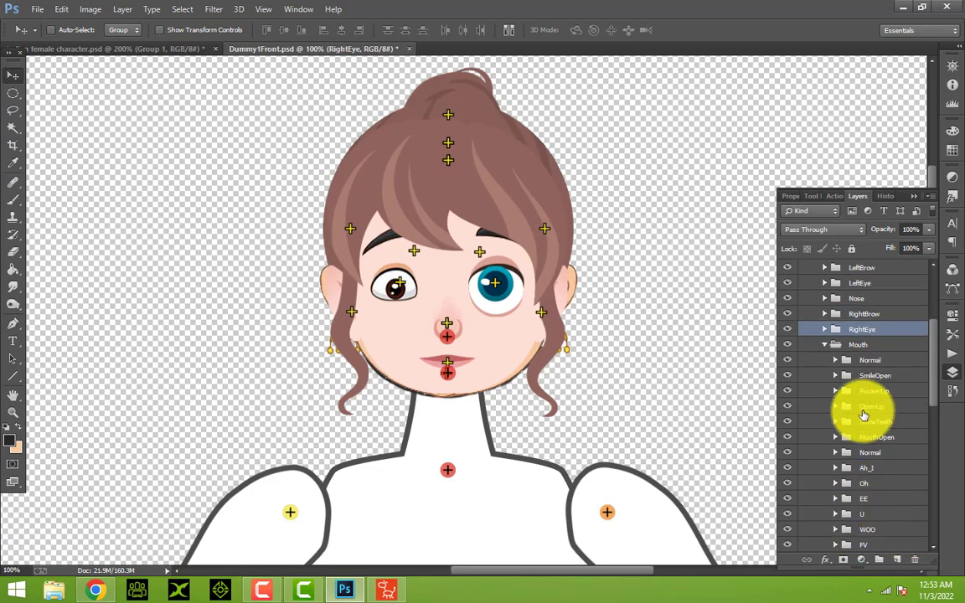
pyautogui.click(835, 361)
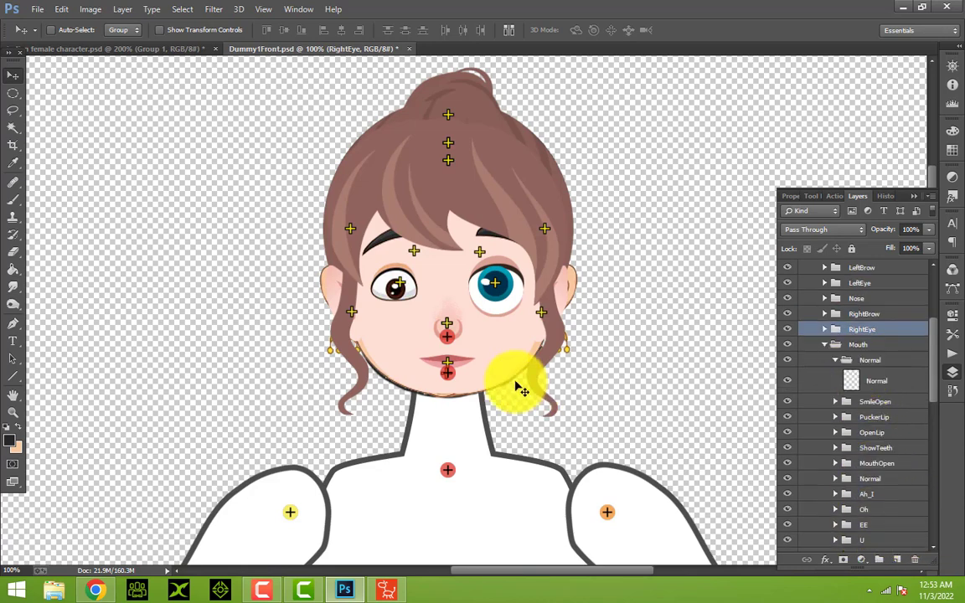
pyautogui.click(874, 382)
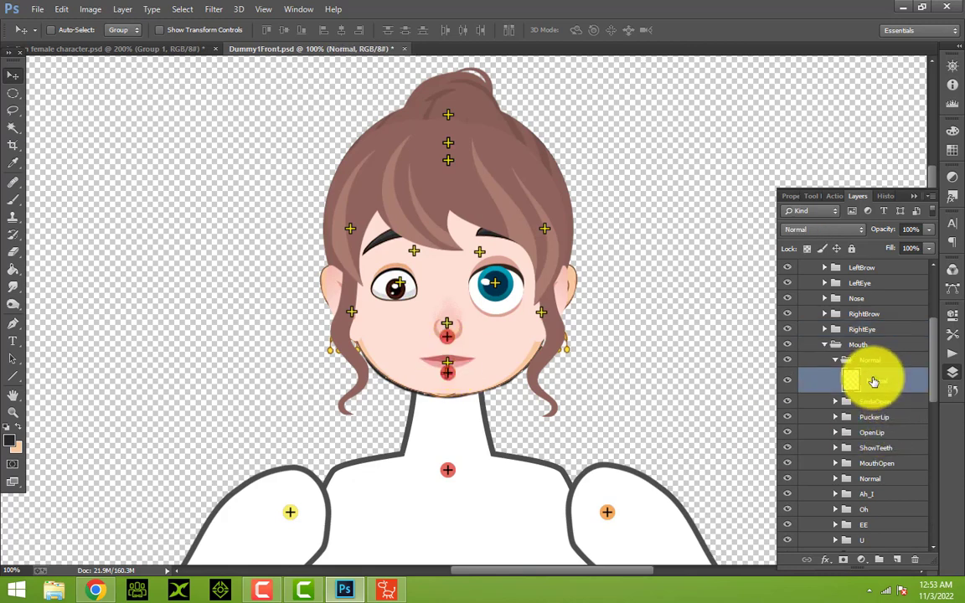
# Step: Look through Group 1 for the lips layer, checking Layer 2 by toggling its visibility in the female character document, and return to Dummy1Front.psd
pyautogui.scroll(-10, 873, 382)
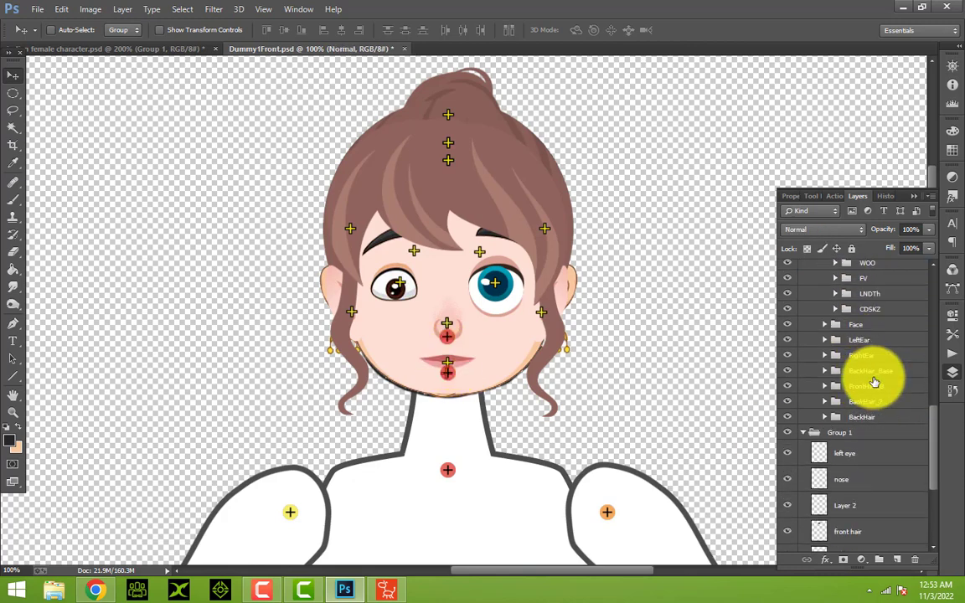
pyautogui.scroll(-3, 876, 491)
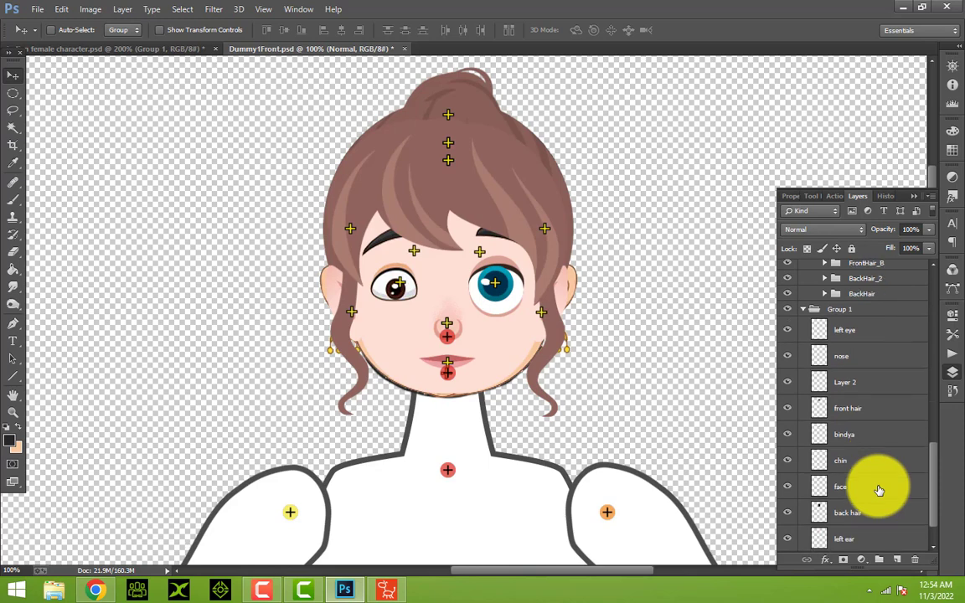
pyautogui.scroll(-2, 879, 501)
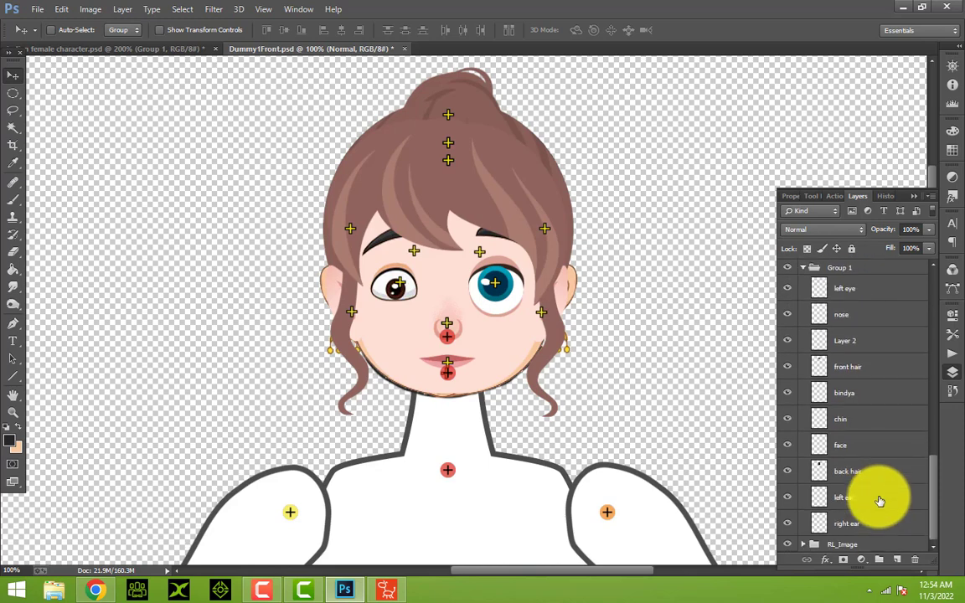
pyautogui.scroll(1, 880, 501)
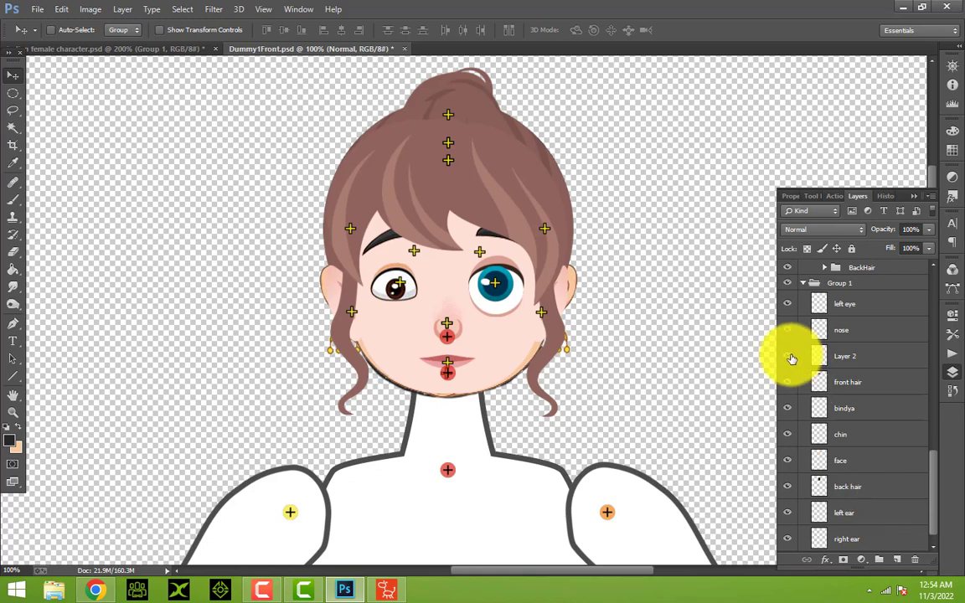
pyautogui.scroll(-1, 884, 450)
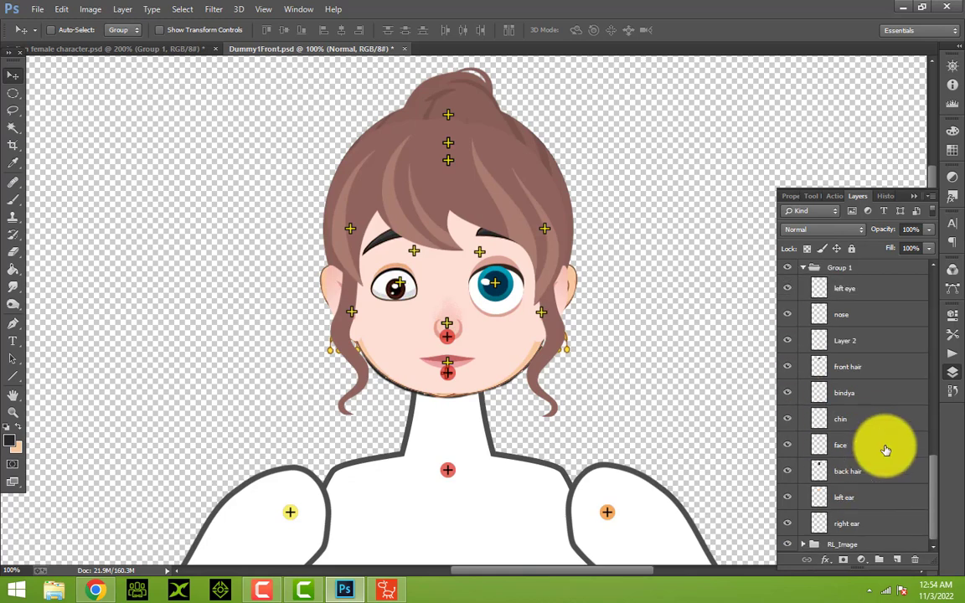
pyautogui.scroll(1, 885, 451)
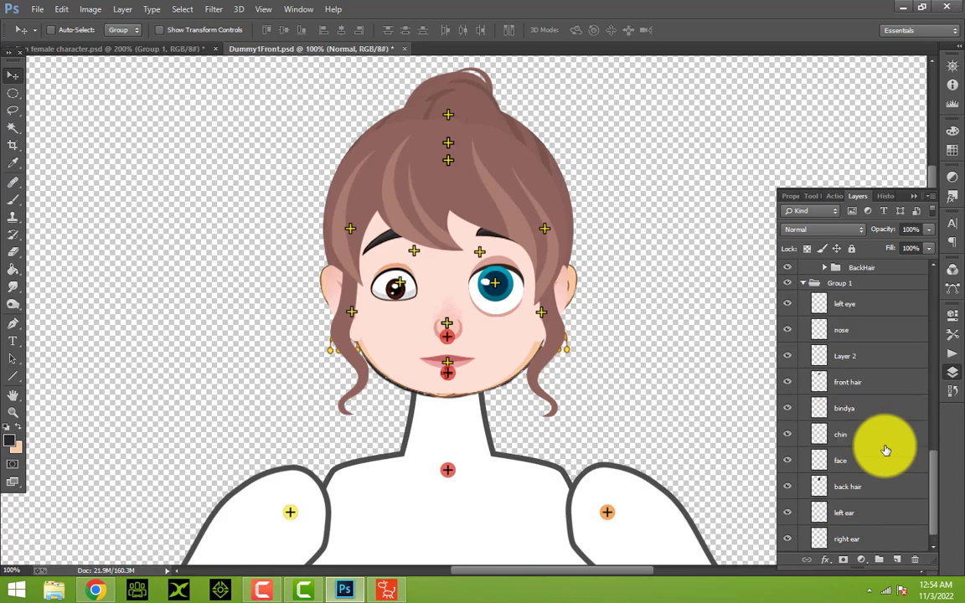
pyautogui.click(162, 50)
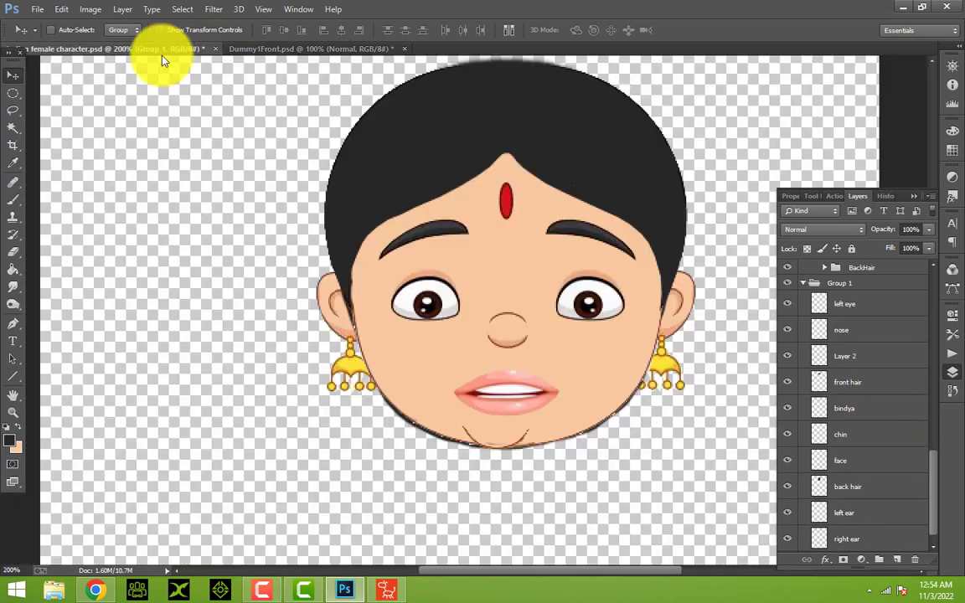
pyautogui.click(804, 268)
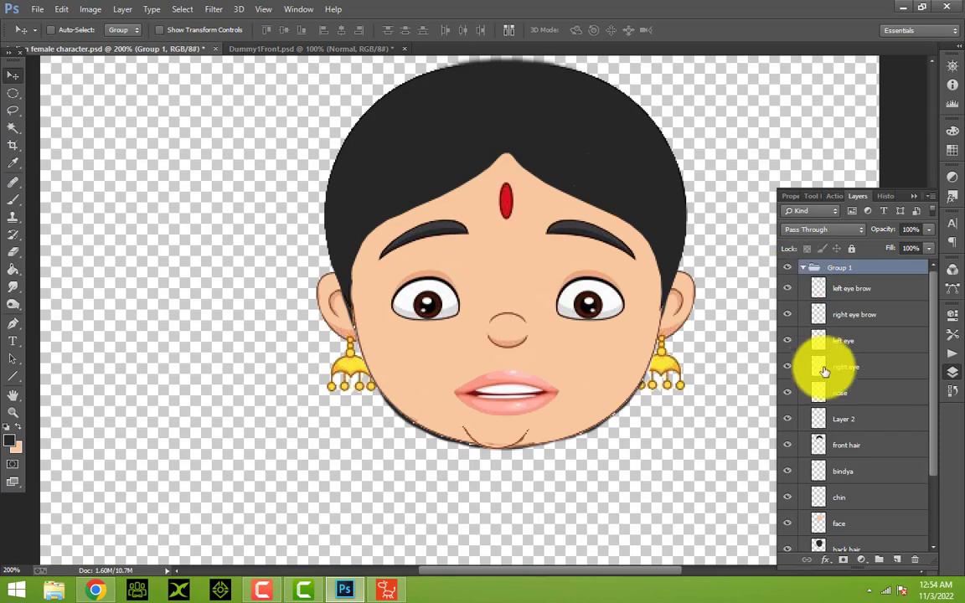
pyautogui.click(789, 418)
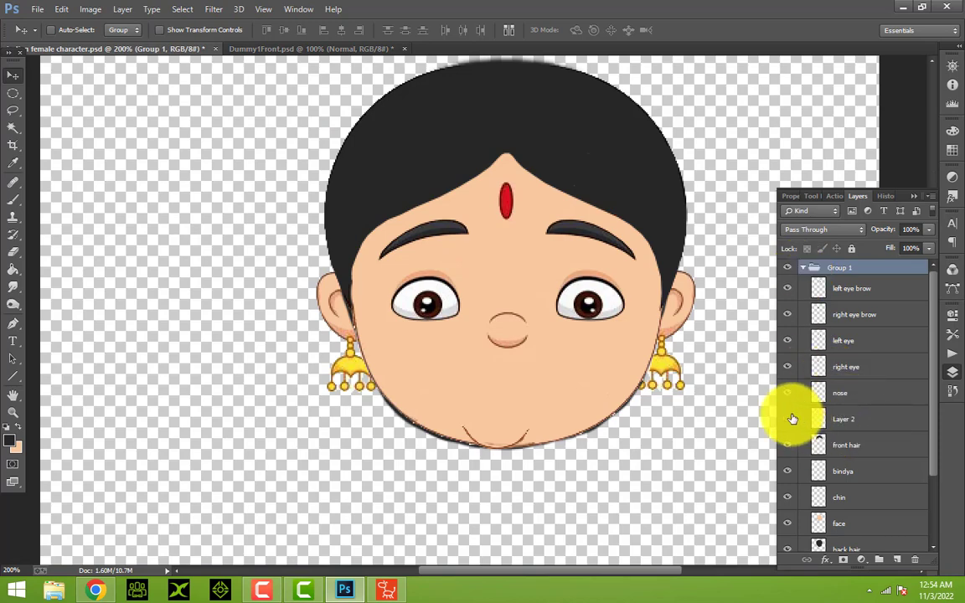
pyautogui.click(788, 419)
pyautogui.click(310, 49)
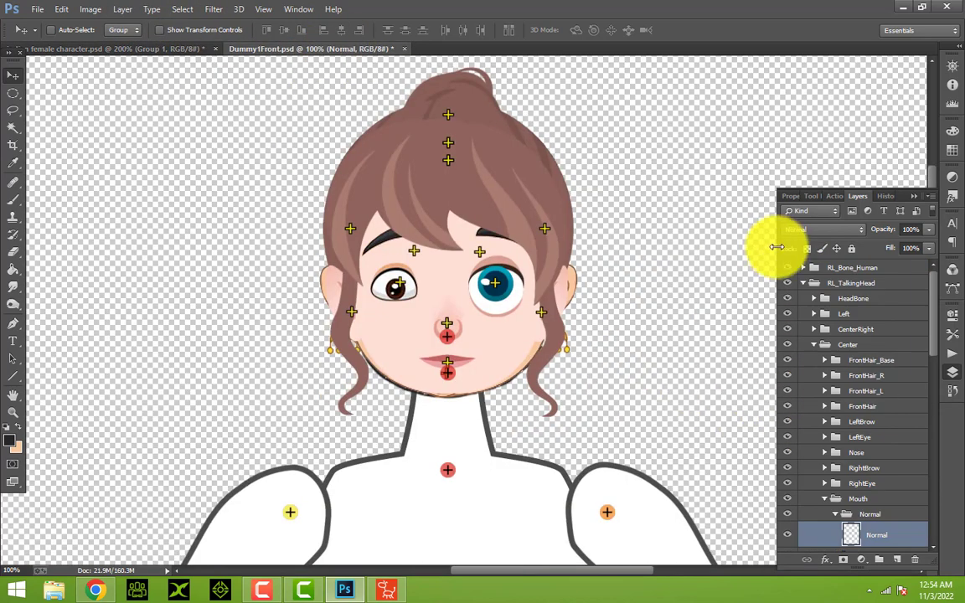
# Step: Replace the original Normal layer in Mouth's first Normal folder with Layer 2 from Group 1, and collapse the Mouth folder
pyautogui.scroll(-8, 913, 502)
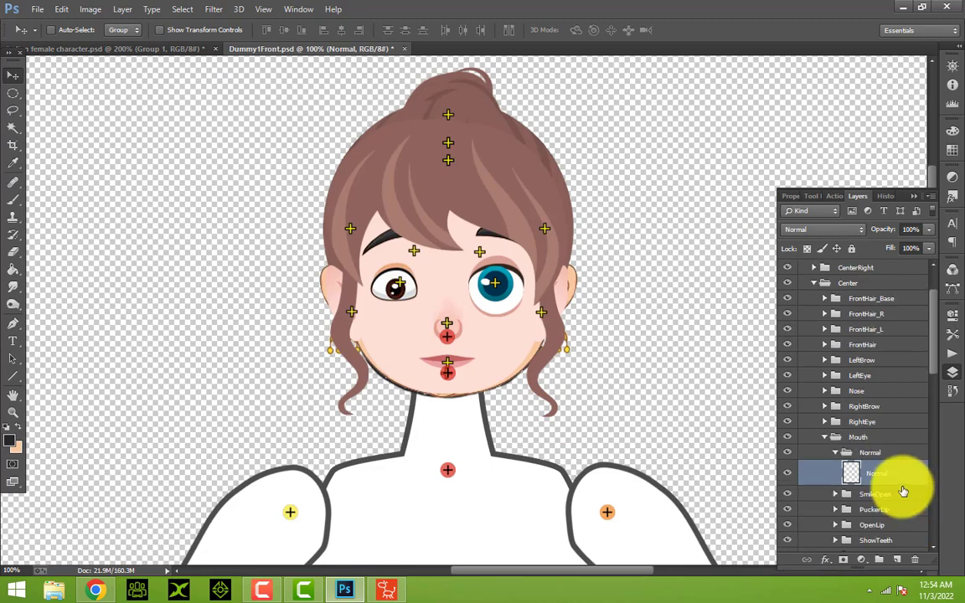
pyautogui.scroll(-5, 902, 491)
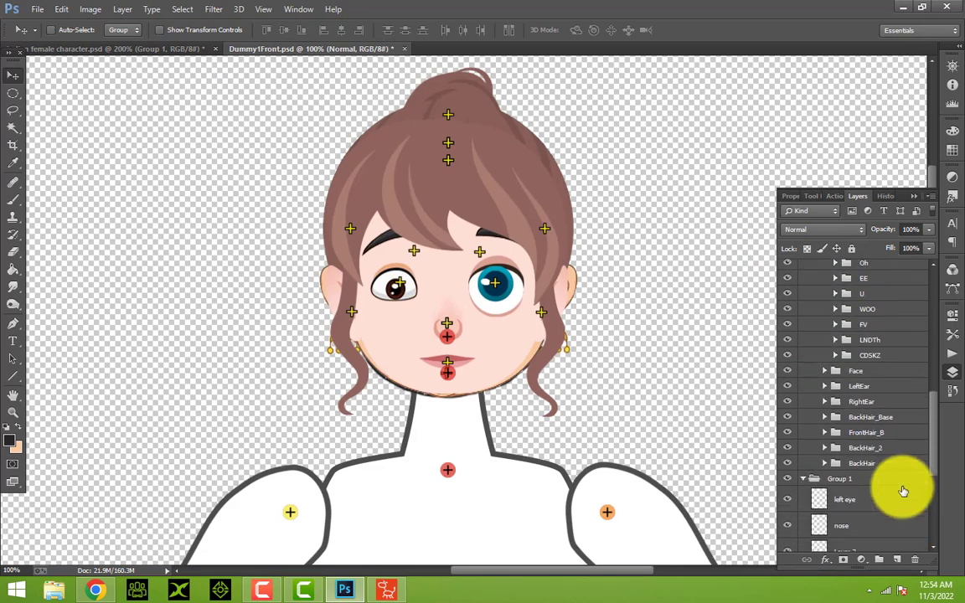
pyautogui.click(836, 474)
pyautogui.moveTo(836, 475); pyautogui.dragTo(877, 394)
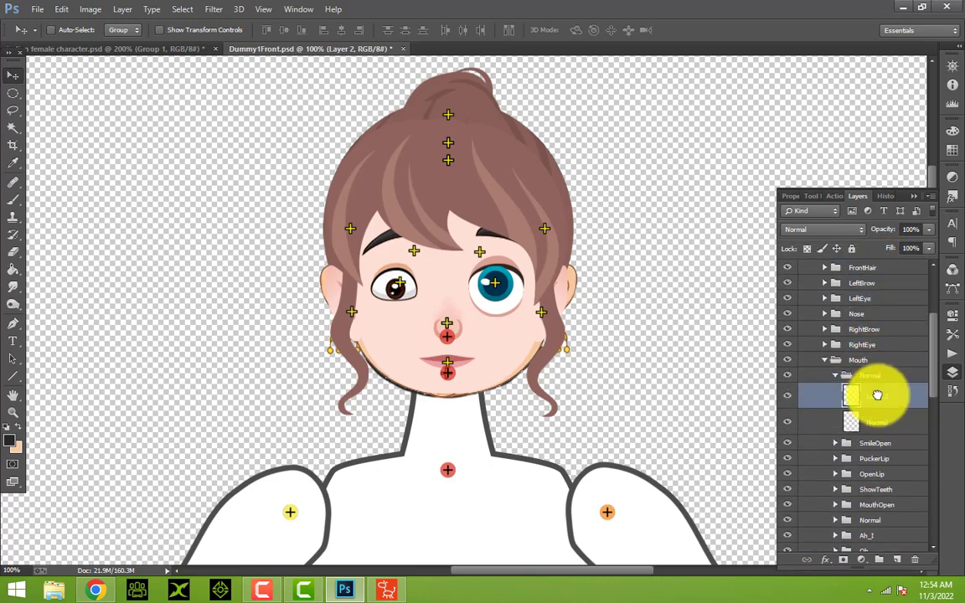
pyautogui.click(871, 425)
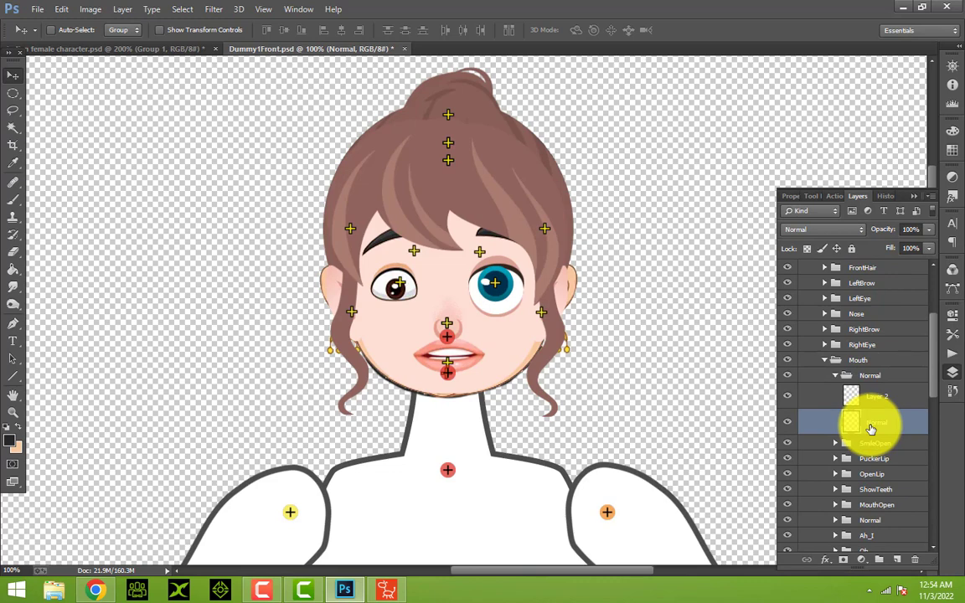
pyautogui.press('Delete')
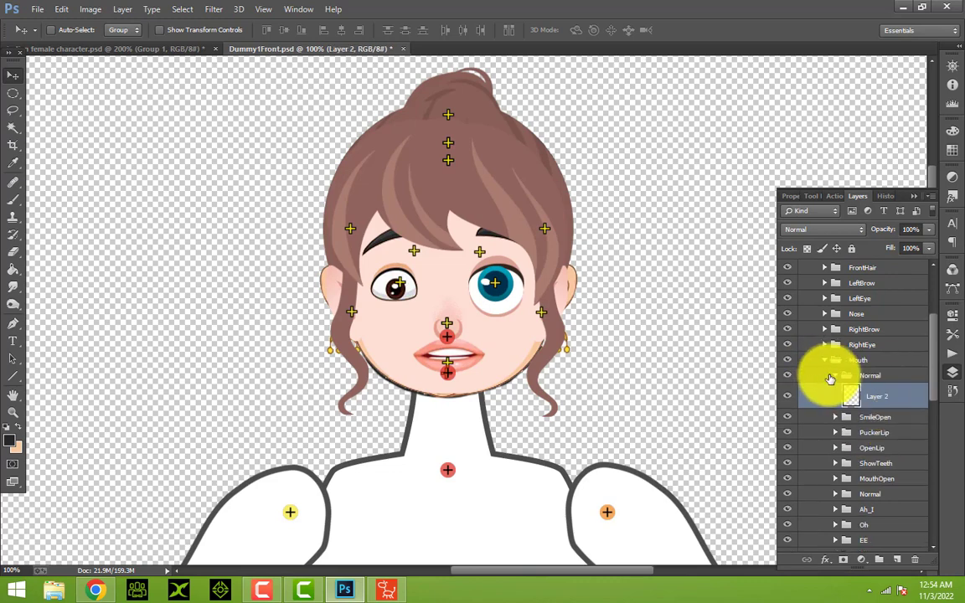
pyautogui.click(825, 374)
pyautogui.click(825, 361)
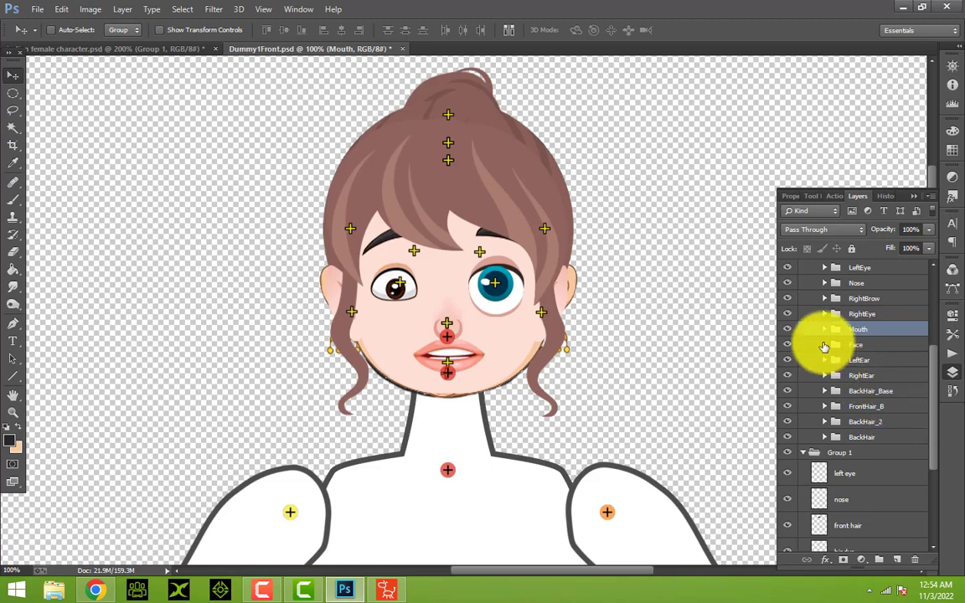
# Step: Expand the Nose folder and its first Normal folder, and select the original Normal layer inside
pyautogui.click(836, 507)
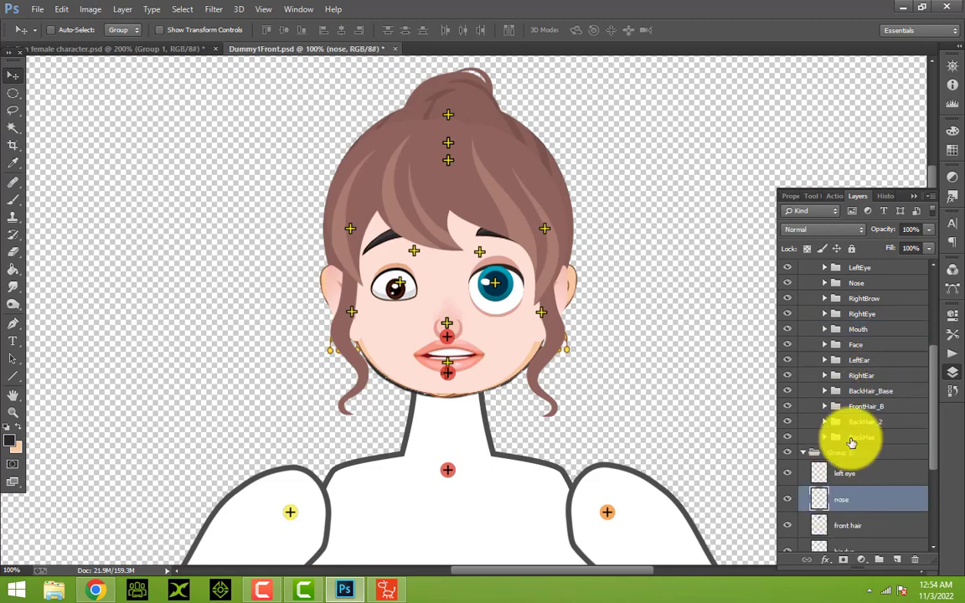
pyautogui.scroll(3, 871, 333)
pyautogui.click(820, 331)
pyautogui.click(824, 329)
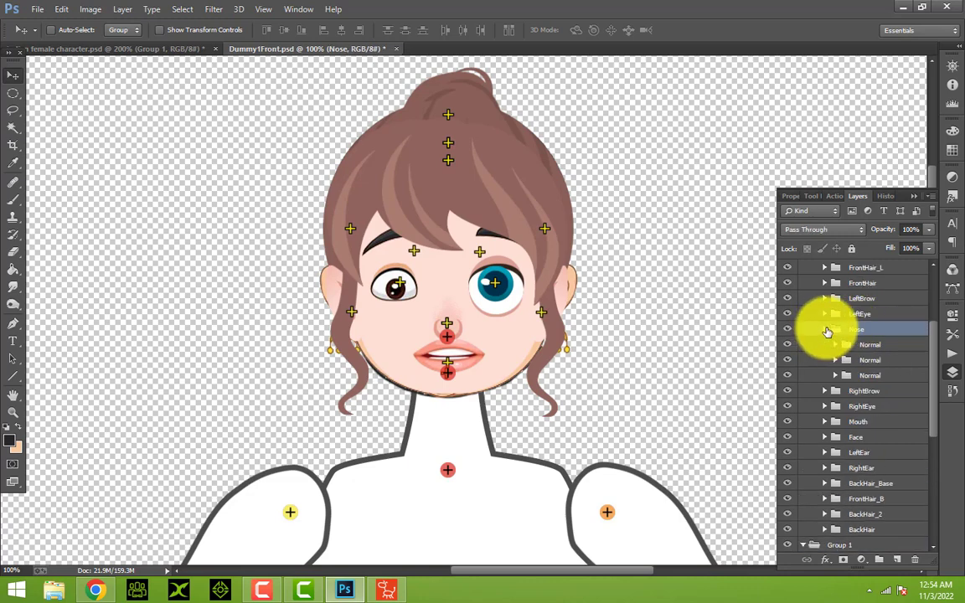
pyautogui.click(835, 344)
pyautogui.click(868, 366)
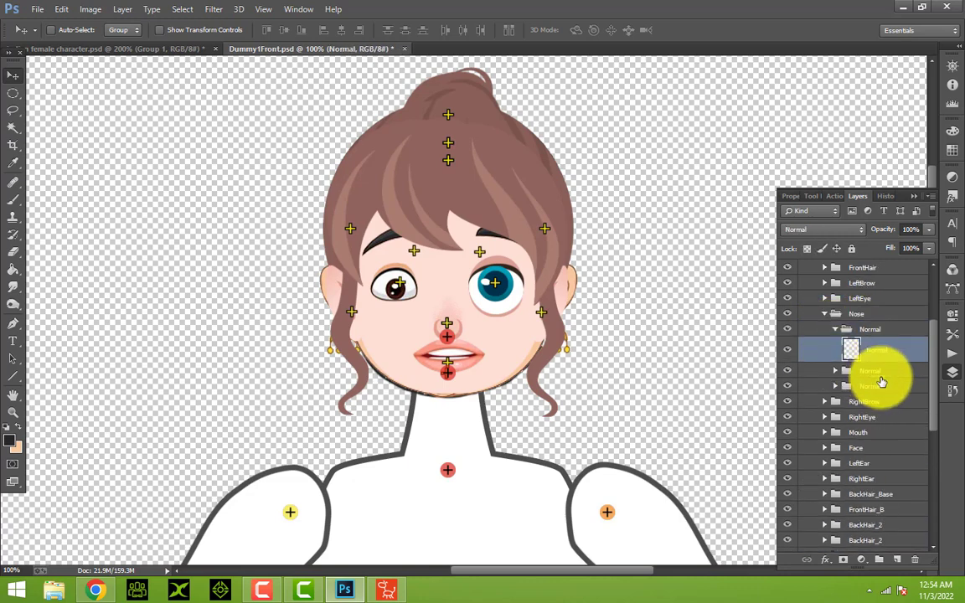
# Step: Replace the original Normal layer in Nose's first Normal folder with the nose layer from Group 1
pyautogui.scroll(-2, 880, 377)
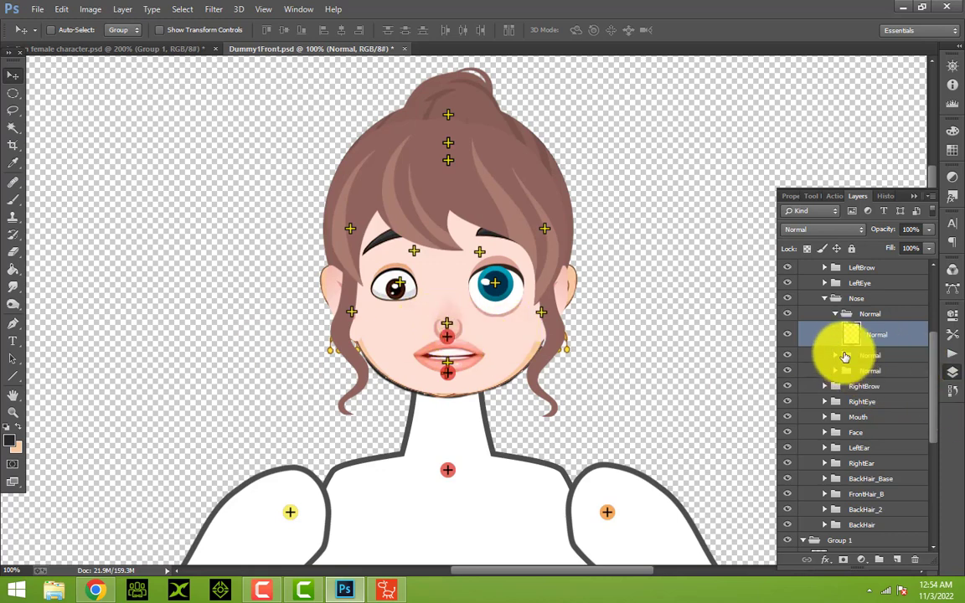
pyautogui.scroll(-4, 845, 357)
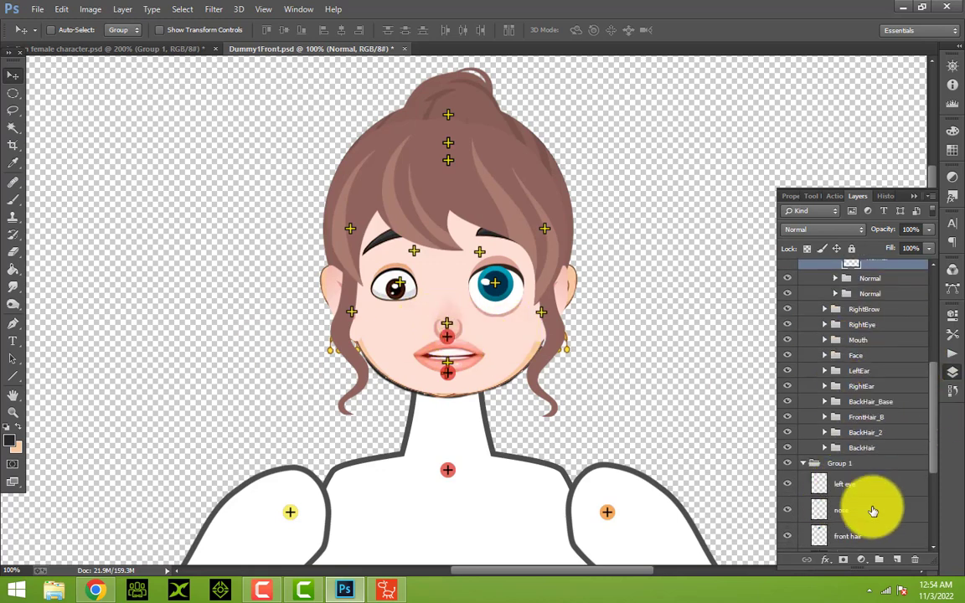
pyautogui.click(825, 463)
pyautogui.scroll(1, 821, 461)
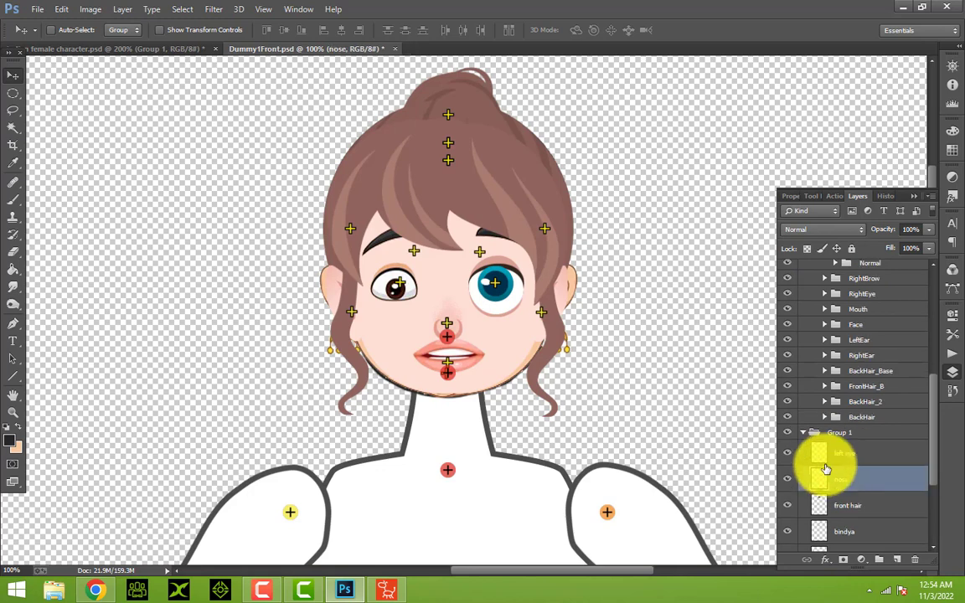
pyautogui.moveTo(826, 503); pyautogui.dragTo(877, 348)
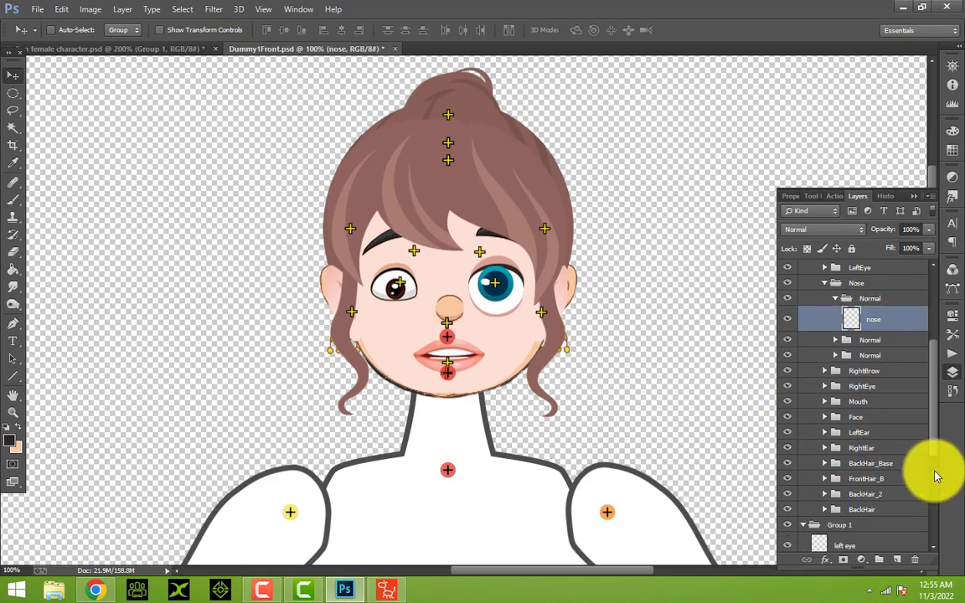
# Step: Collapse Nose's first Normal folder and check the contents of the two Normal folders below it
pyautogui.click(836, 299)
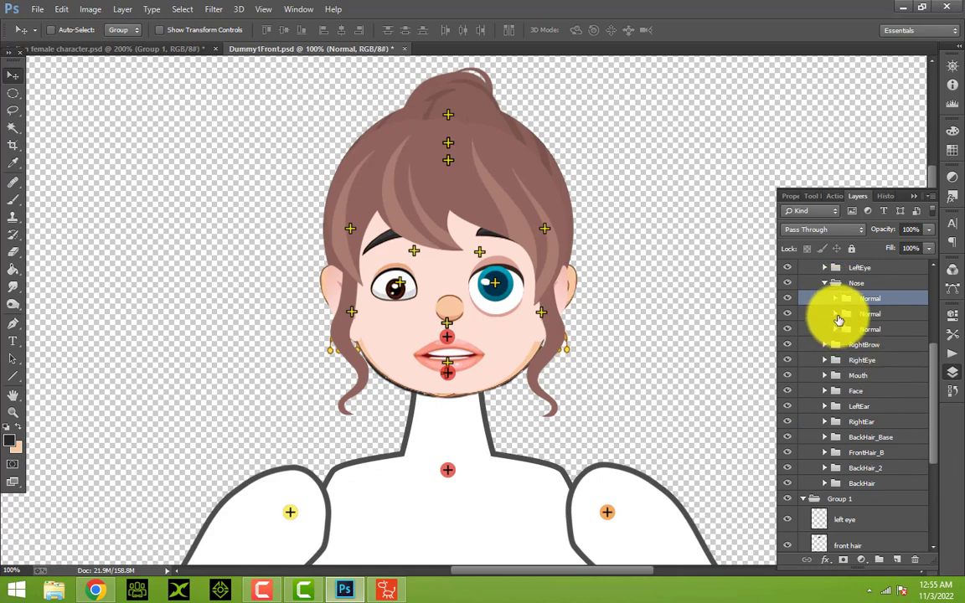
pyautogui.click(836, 329)
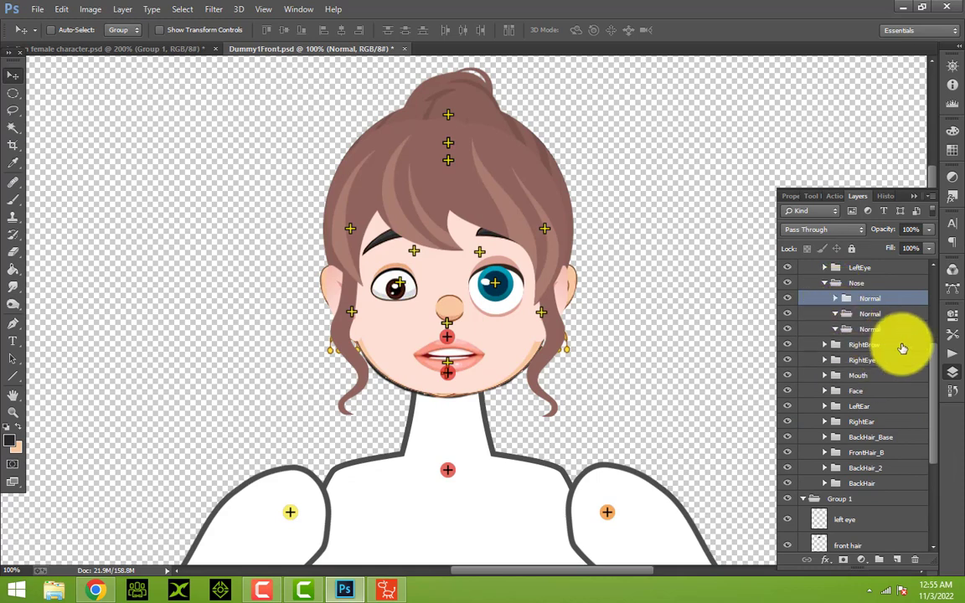
pyautogui.click(836, 314)
pyautogui.click(836, 330)
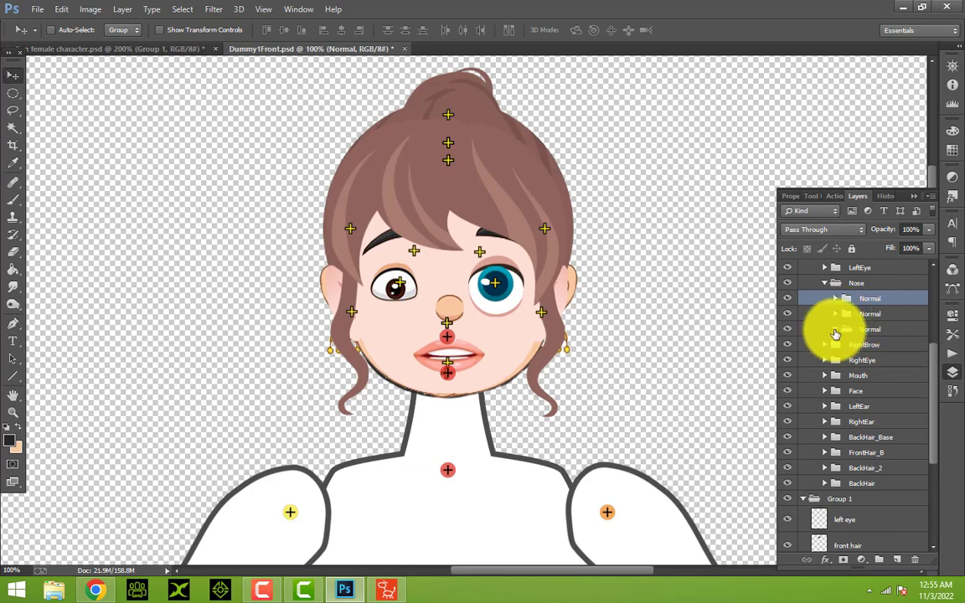
# Step: Locate the left eye layer in Group 1 and collapse the Nose folder
pyautogui.scroll(-3, 922, 396)
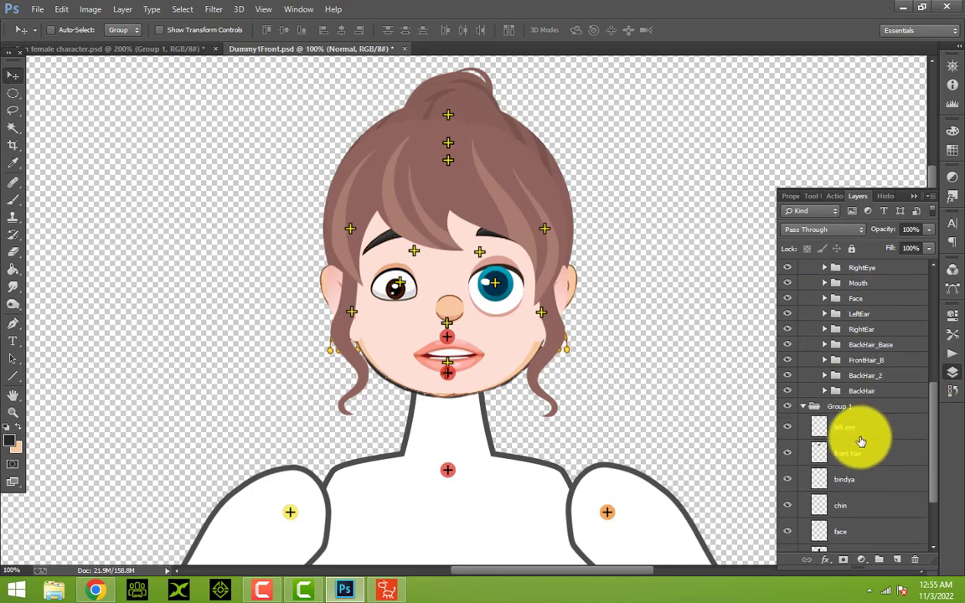
pyautogui.click(860, 428)
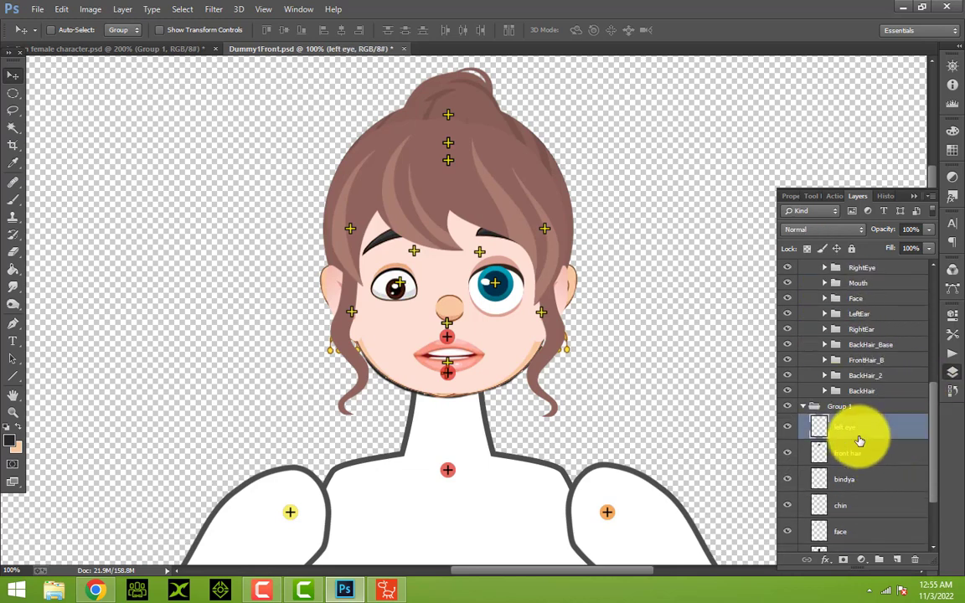
pyautogui.scroll(2, 860, 441)
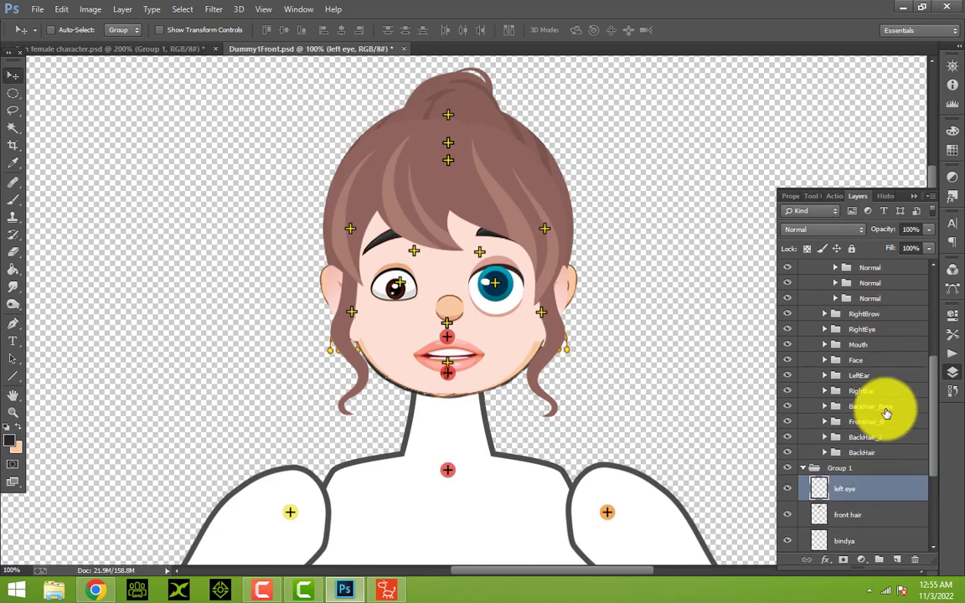
pyautogui.scroll(3, 885, 412)
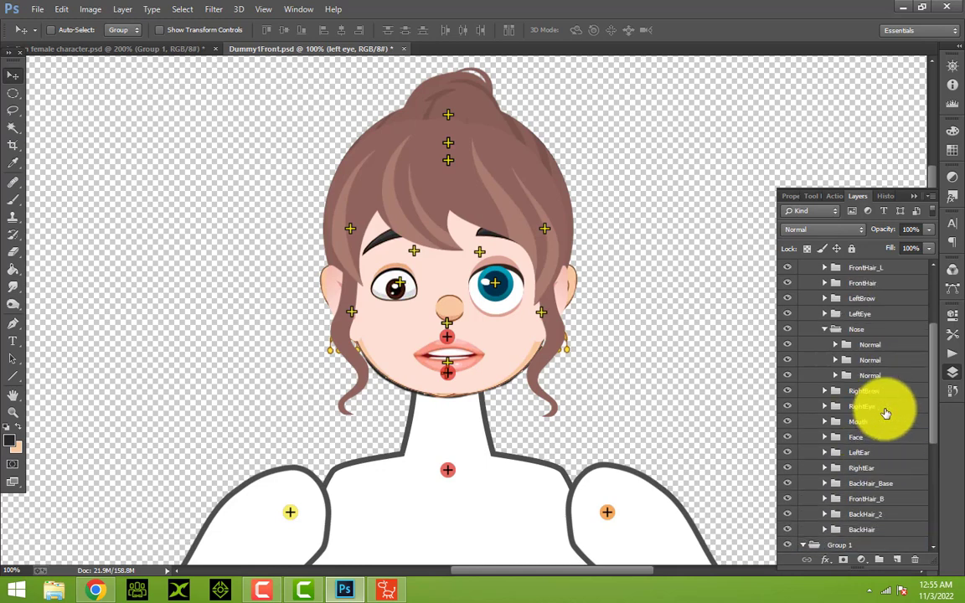
pyautogui.click(880, 409)
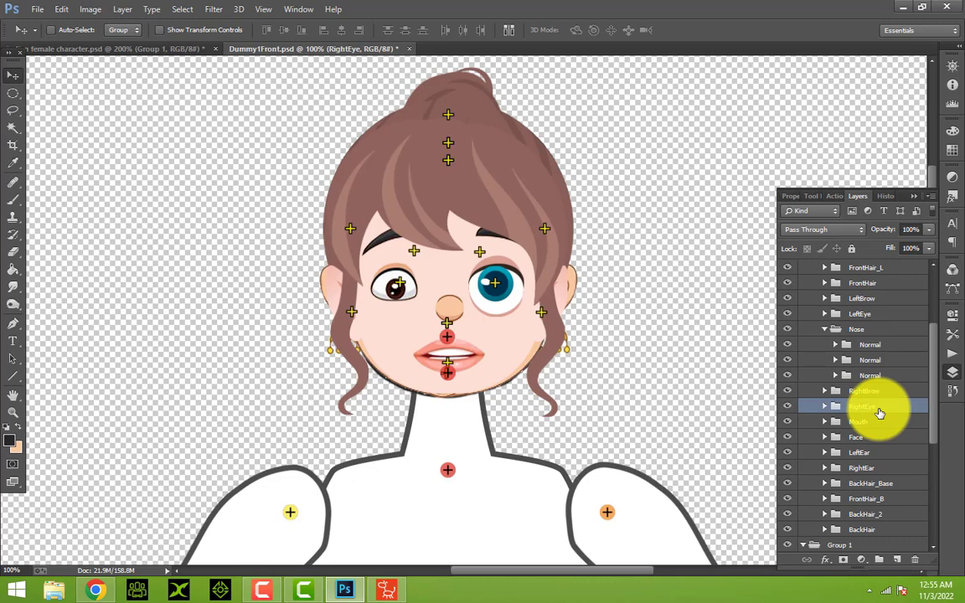
pyautogui.scroll(1, 879, 406)
pyautogui.click(825, 361)
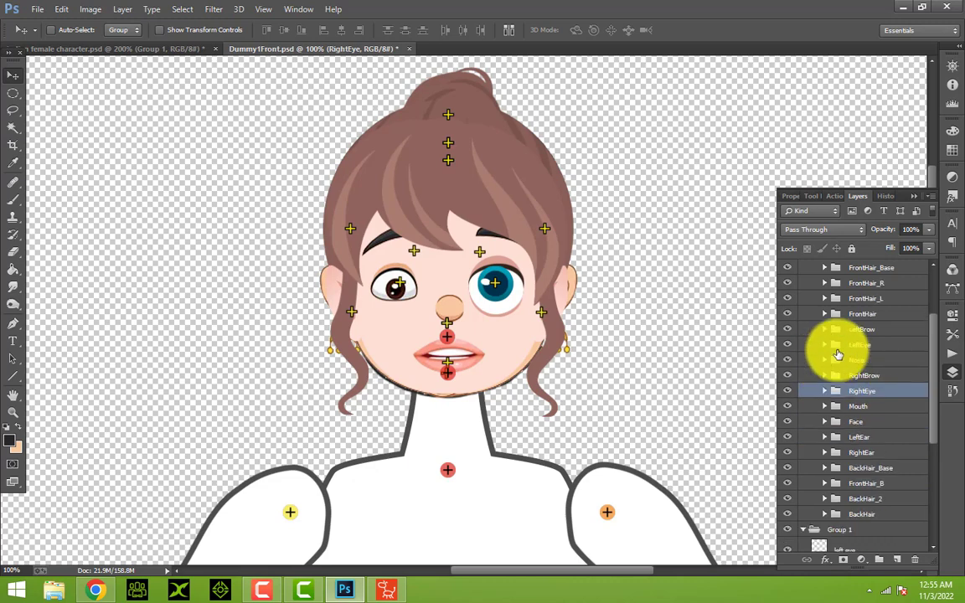
# Step: Expand the LeftEye folder and delete the Iris and Mask folders from its Normal folder
pyautogui.click(825, 344)
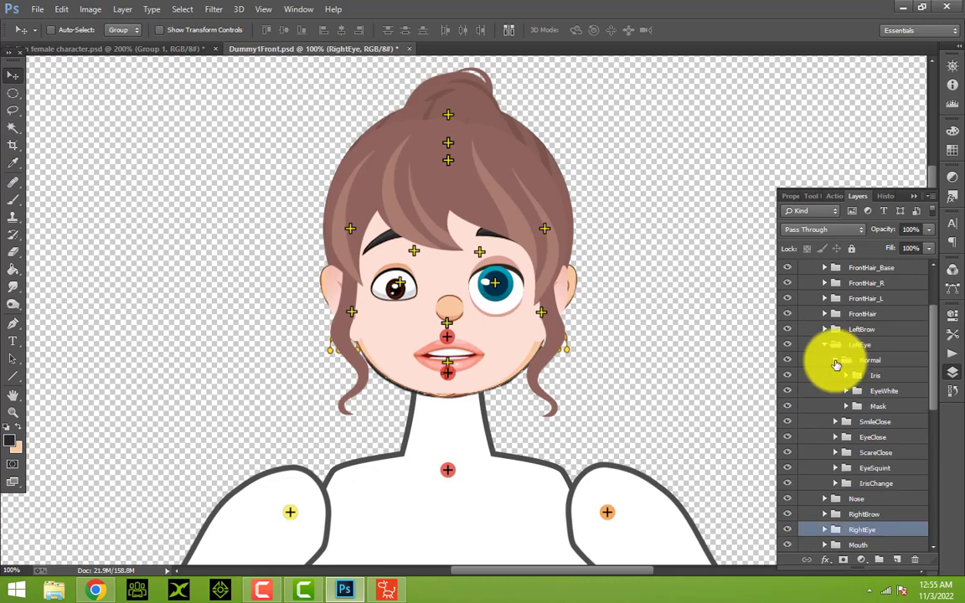
pyautogui.click(835, 361)
pyautogui.click(871, 377)
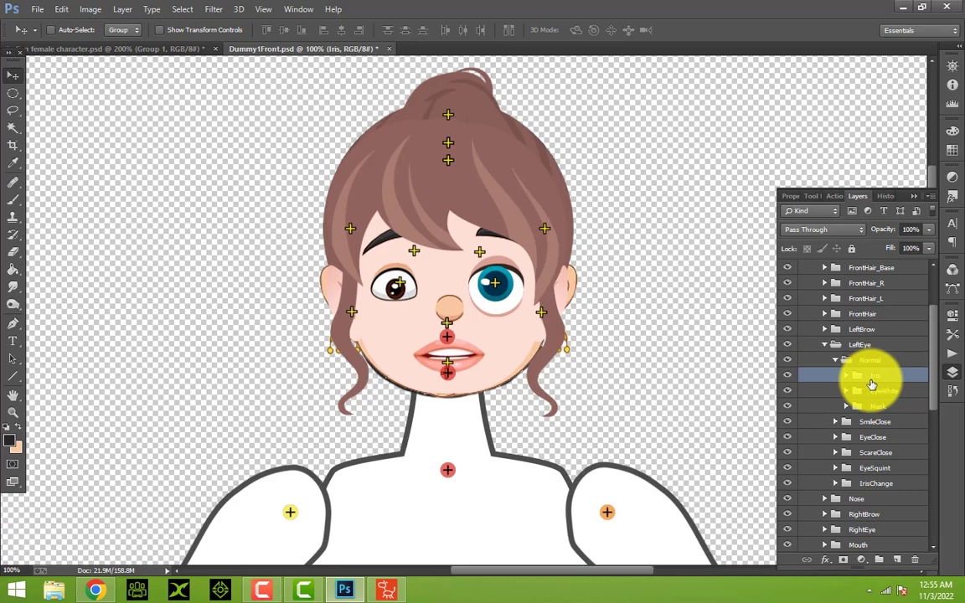
pyautogui.press('Delete')
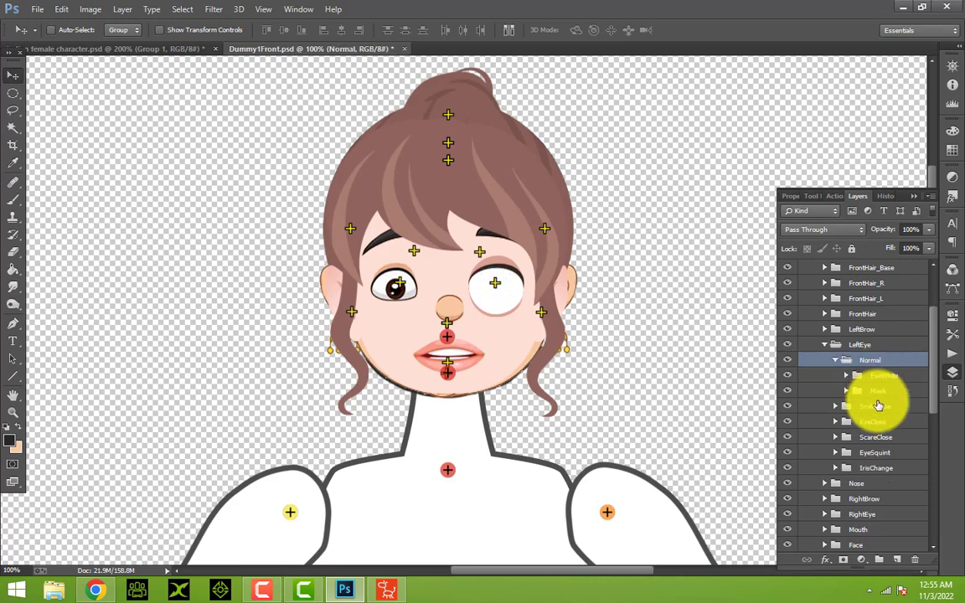
pyautogui.click(877, 391)
pyautogui.press('Delete')
# Step: Replace the original EyeWhite layer in LeftEye's EyeWhite folder with the left eye layer from Group 1, and collapse the LeftEye folder
pyautogui.click(846, 377)
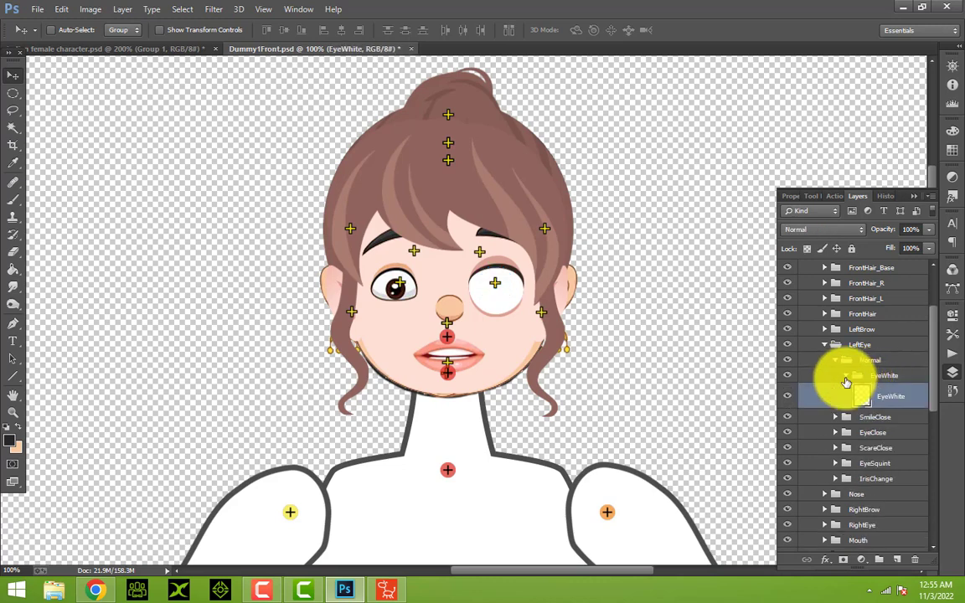
pyautogui.click(867, 399)
pyautogui.scroll(-6, 876, 403)
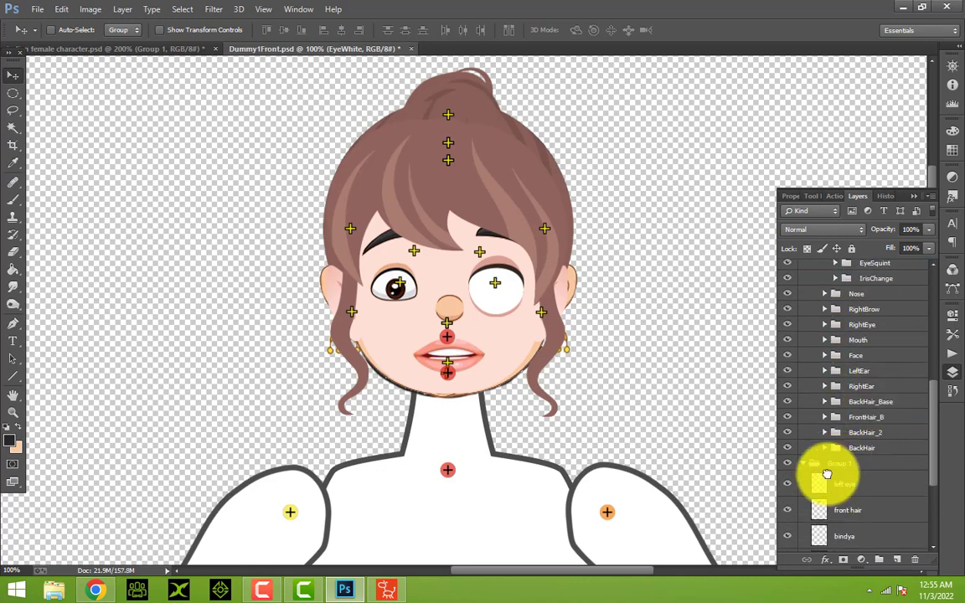
pyautogui.moveTo(826, 476); pyautogui.dragTo(880, 457)
pyautogui.click(885, 492)
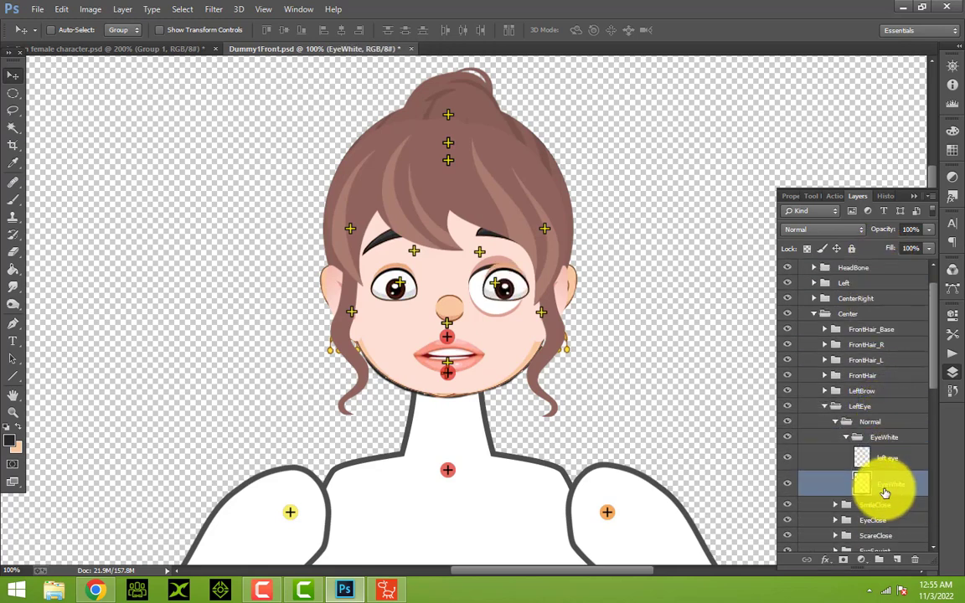
pyautogui.press('Delete')
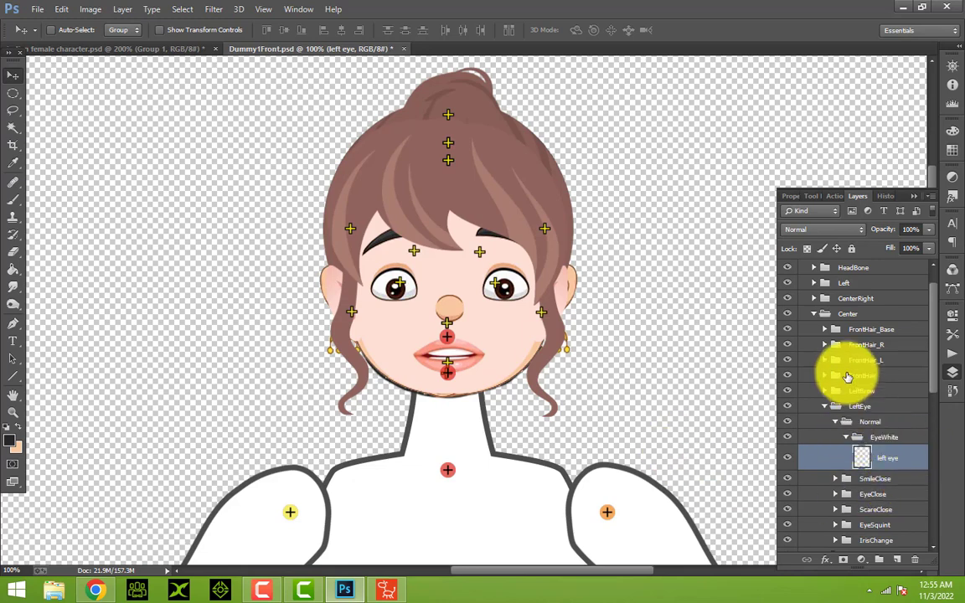
pyautogui.click(828, 409)
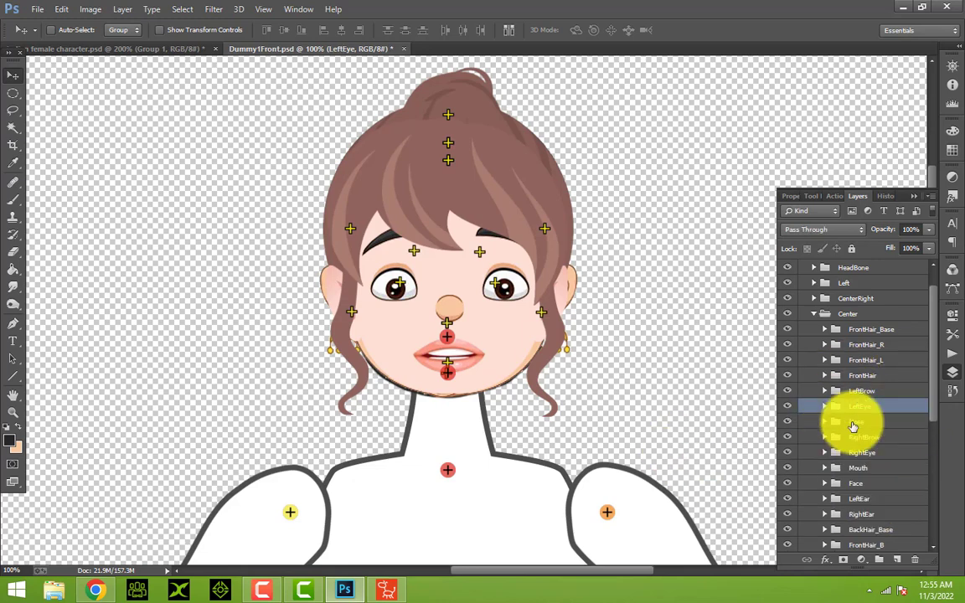
# Step: Locate the face layer in Group 1, and select the original Face layer inside the nested Face folder
pyautogui.scroll(-5, 871, 444)
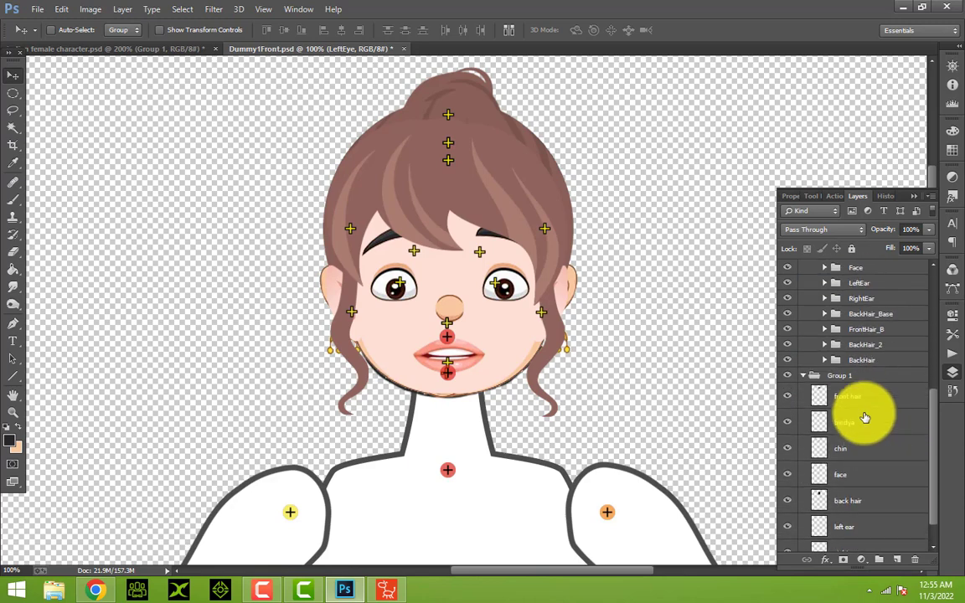
pyautogui.scroll(-1, 857, 437)
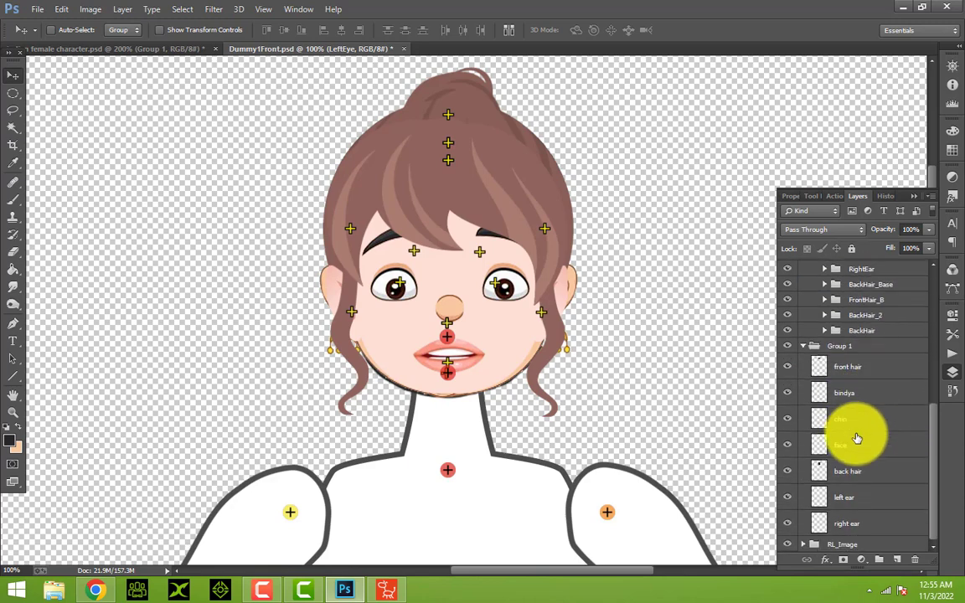
pyautogui.click(839, 449)
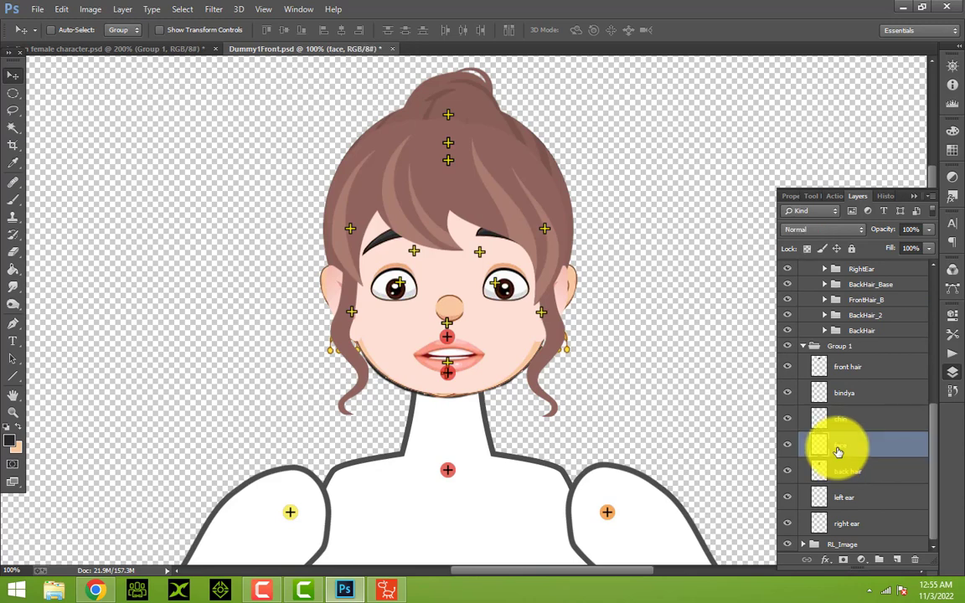
pyautogui.scroll(2, 844, 458)
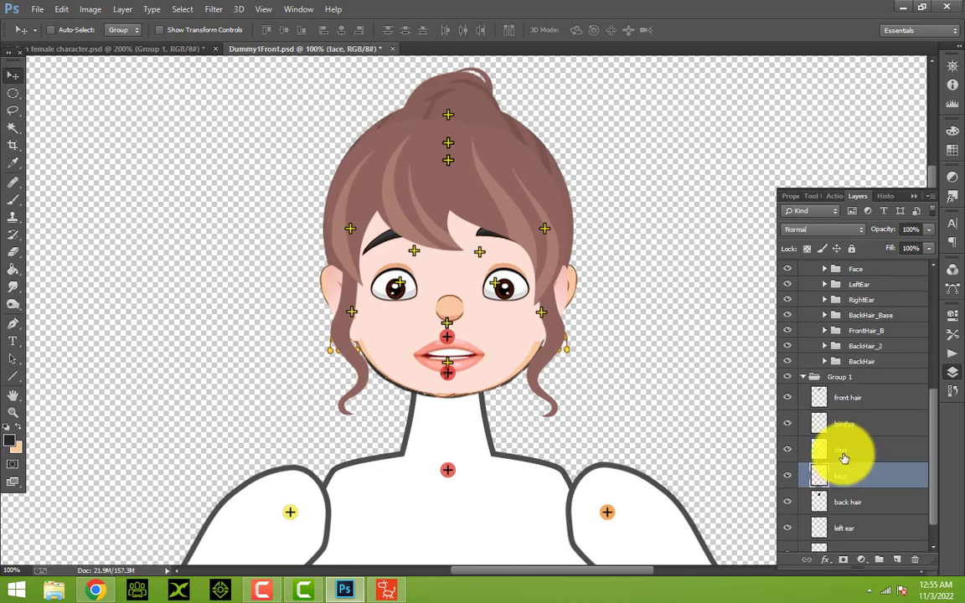
pyautogui.scroll(5, 843, 457)
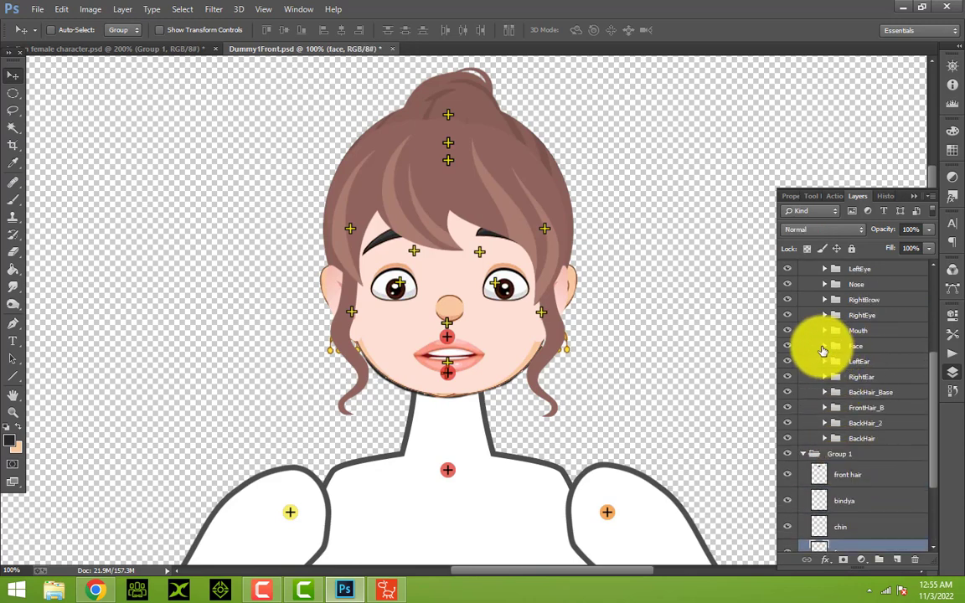
pyautogui.click(826, 347)
pyautogui.click(825, 346)
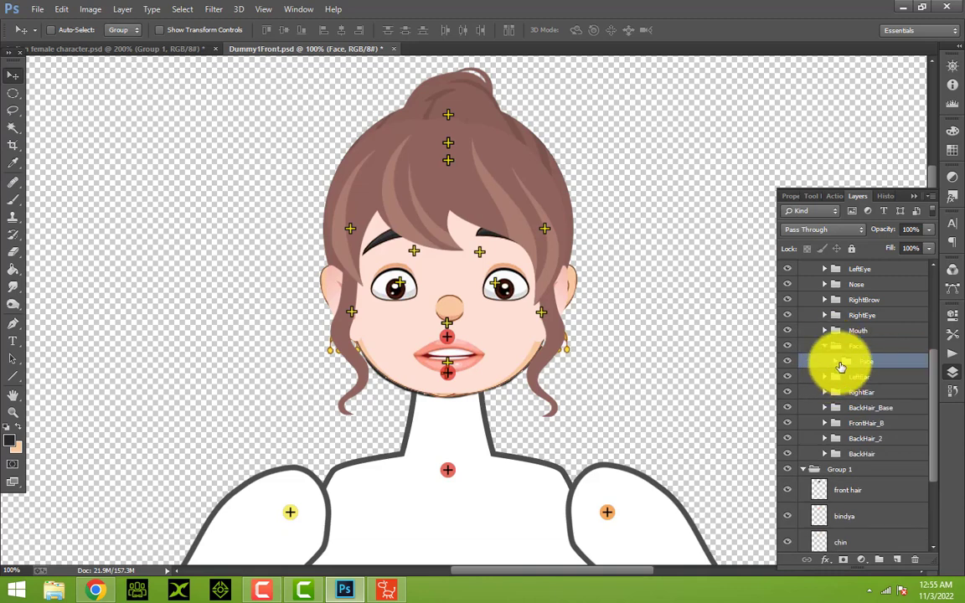
pyautogui.click(836, 363)
pyautogui.click(859, 383)
# Step: Replace the original Face layer in the nested Face folder with the face layer from Group 1, and collapse the outer Face folder
pyautogui.scroll(-3, 858, 385)
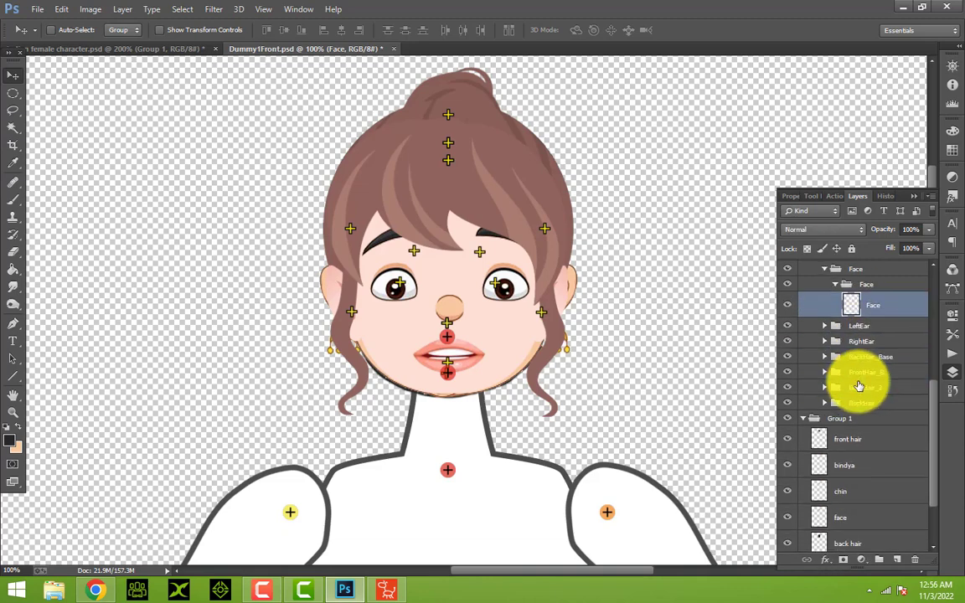
pyautogui.scroll(-3, 858, 386)
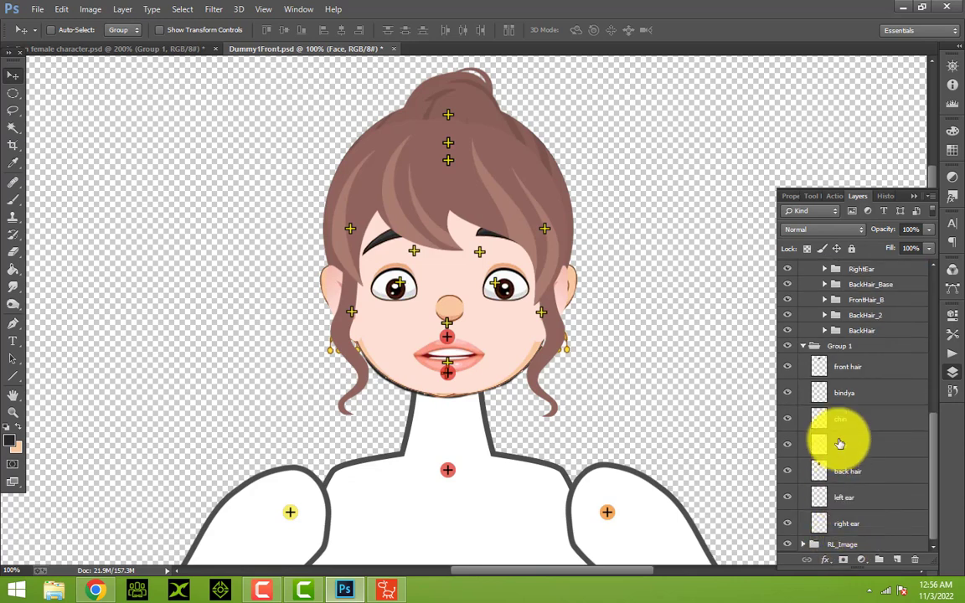
pyautogui.scroll(1, 840, 442)
pyautogui.moveTo(898, 448); pyautogui.dragTo(884, 296)
pyautogui.click(871, 306)
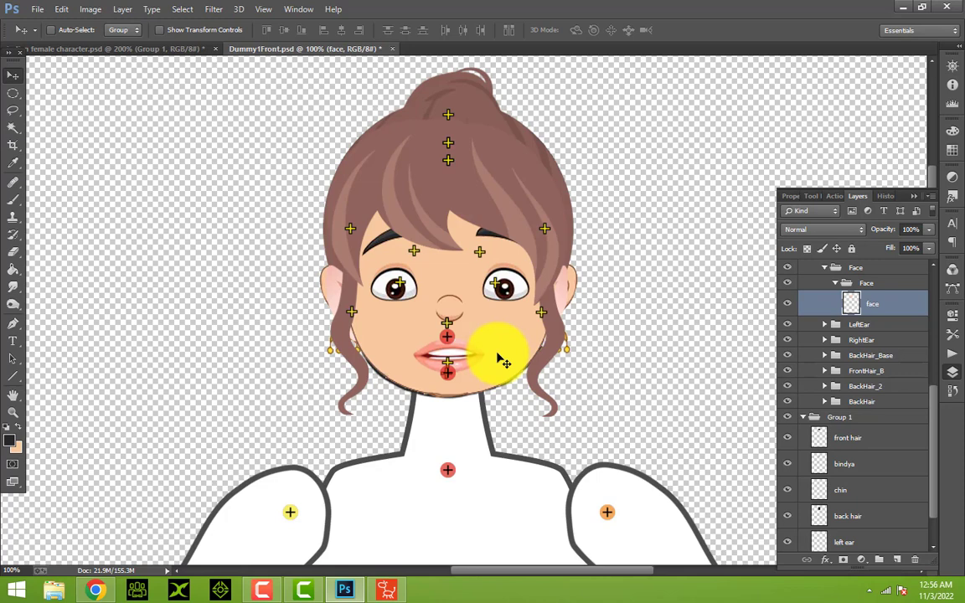
pyautogui.scroll(1, 864, 317)
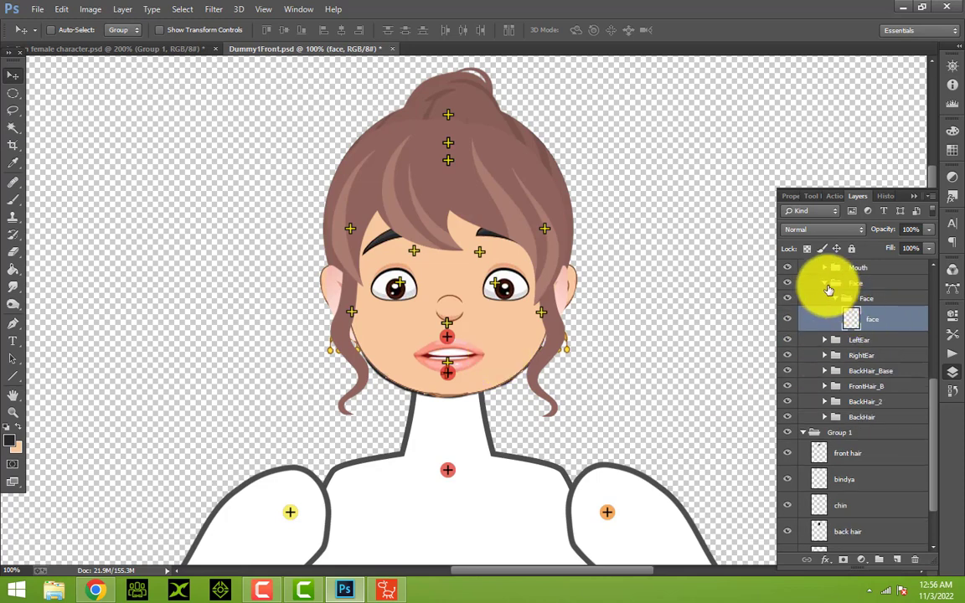
pyautogui.click(826, 284)
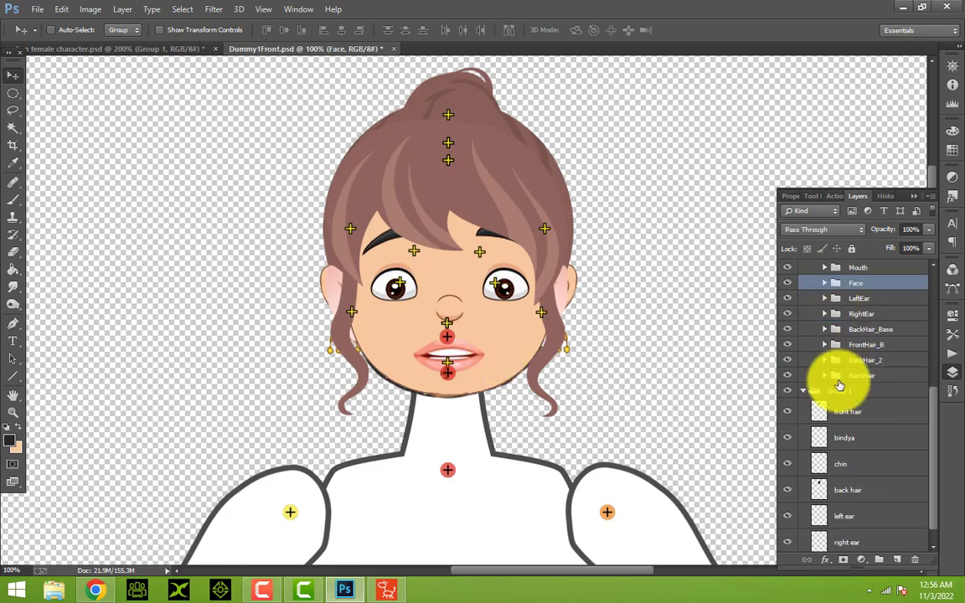
# Step: Replace the original F_Ear2_L layer in the LeftEar folder with the left ear layer from Group 1, and collapse the folder
pyautogui.scroll(-1, 866, 446)
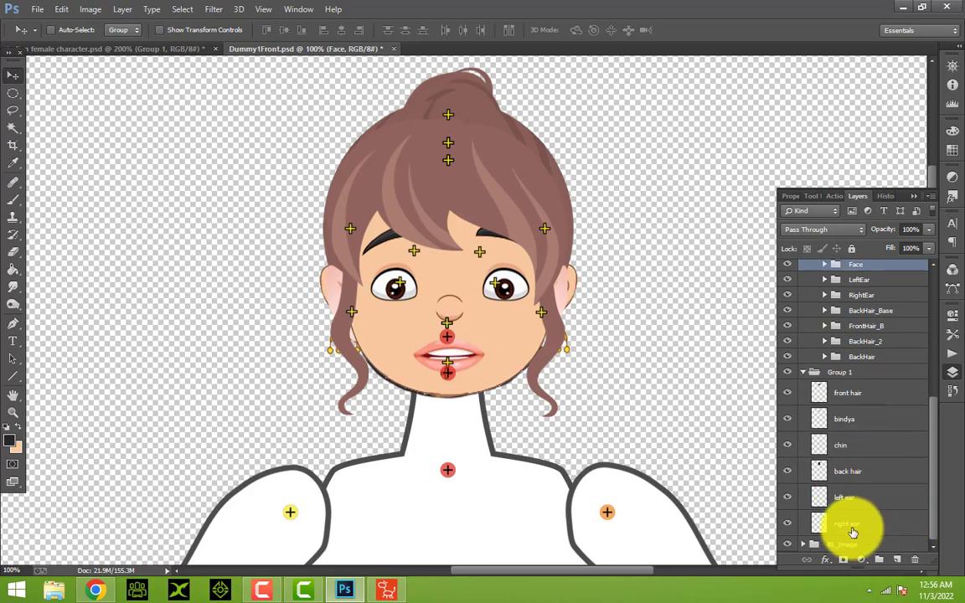
pyautogui.click(852, 530)
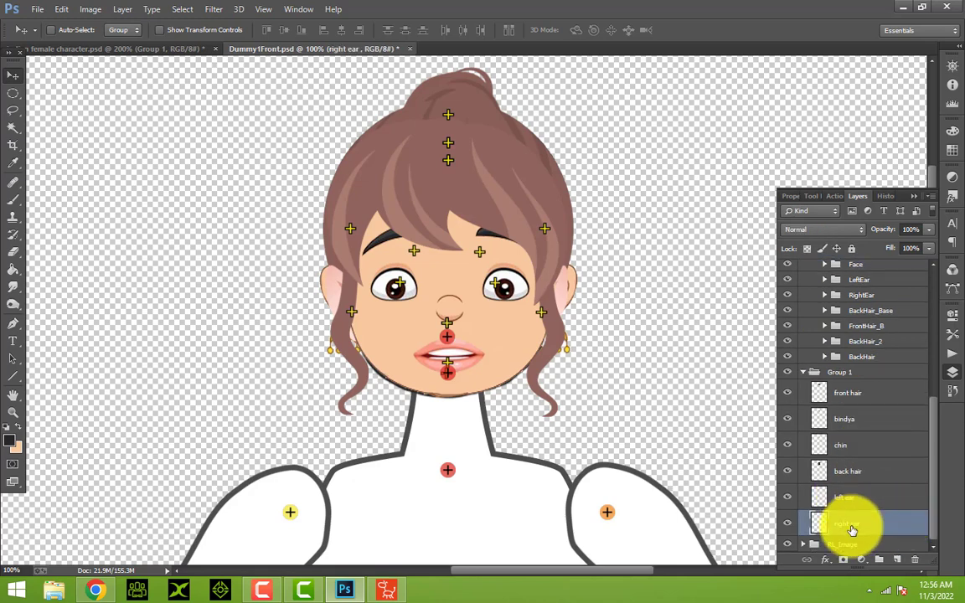
pyautogui.click(848, 499)
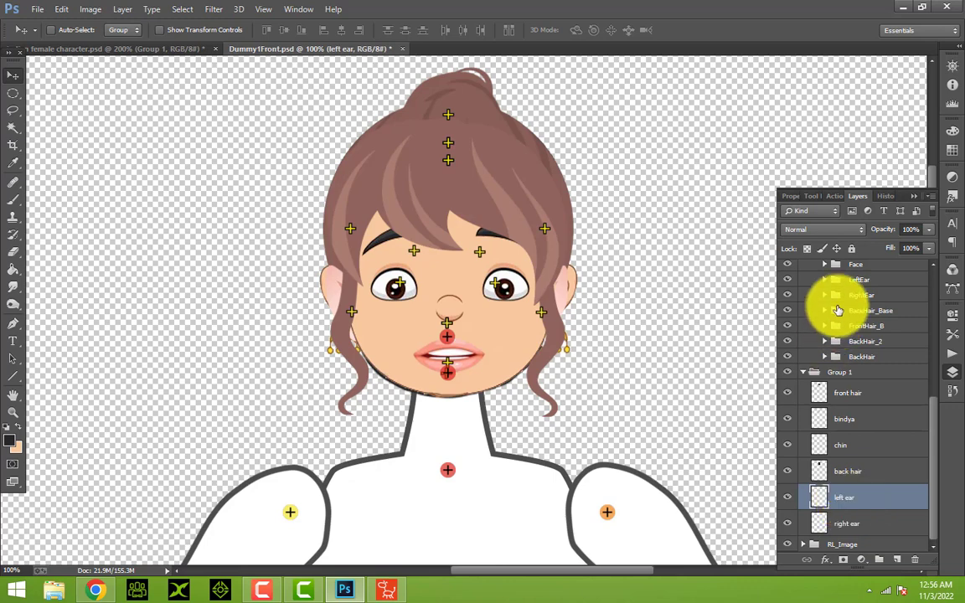
pyautogui.click(826, 279)
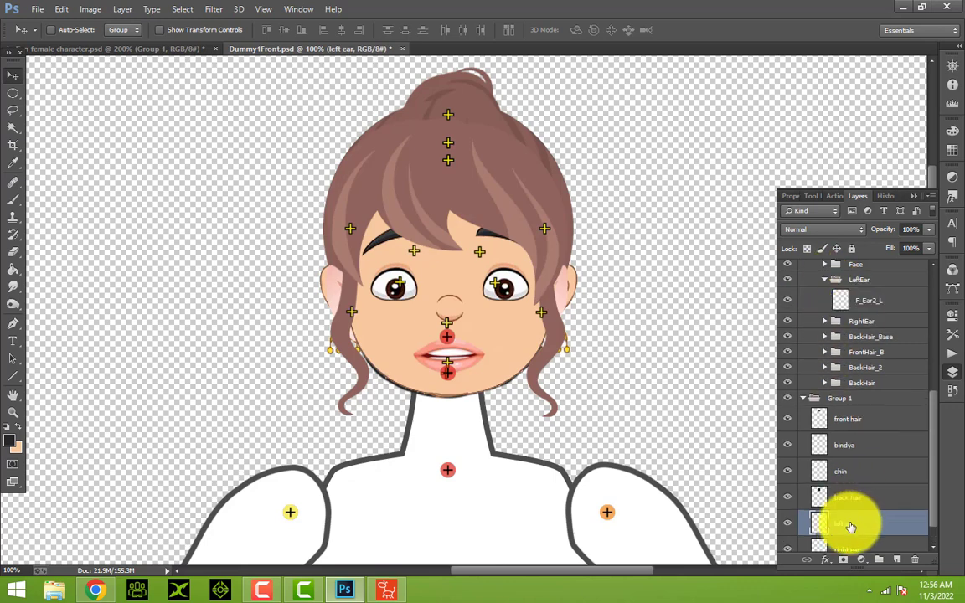
pyautogui.moveTo(850, 526); pyautogui.dragTo(886, 302)
pyautogui.click(872, 335)
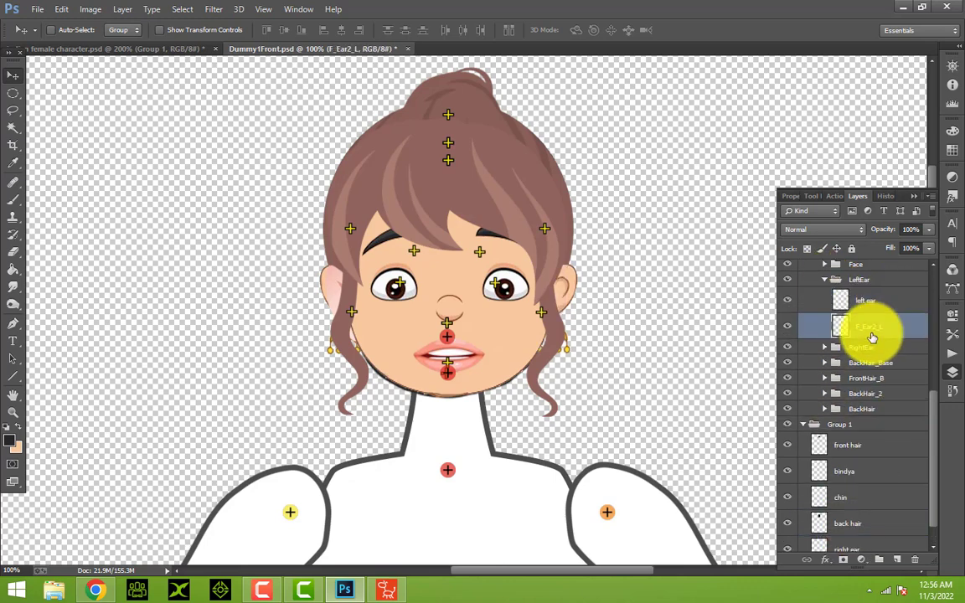
pyautogui.press('Delete')
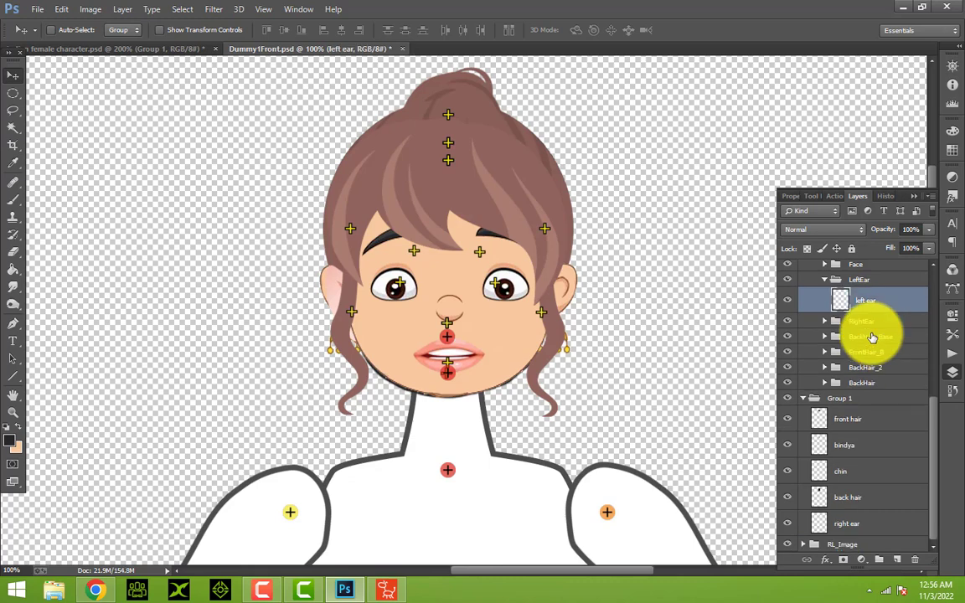
pyautogui.click(825, 279)
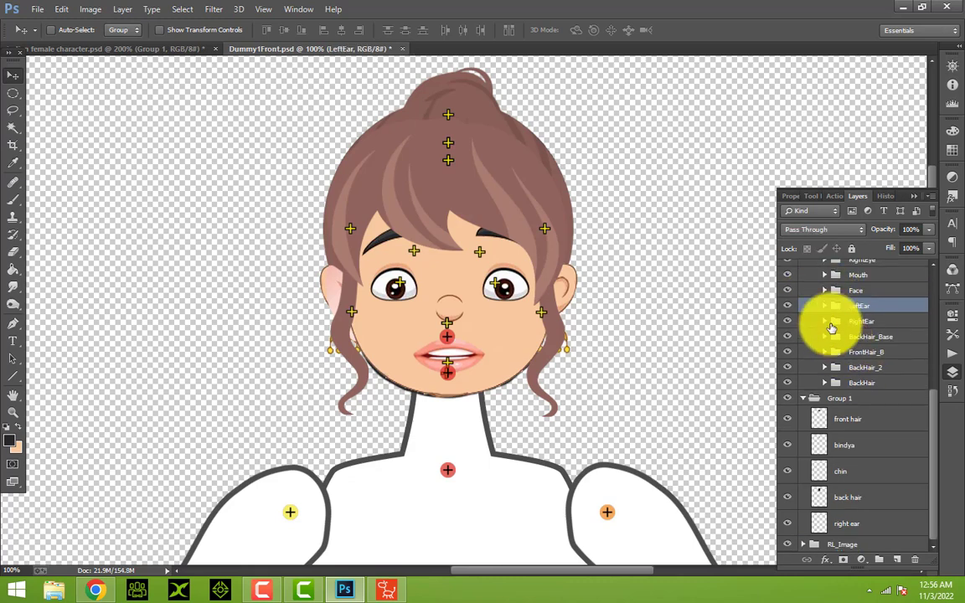
# Step: Replace the original F_Ear2_R layer in the RightEar folder with the right ear layer from Group 1, and collapse the folder
pyautogui.click(826, 323)
pyautogui.click(849, 345)
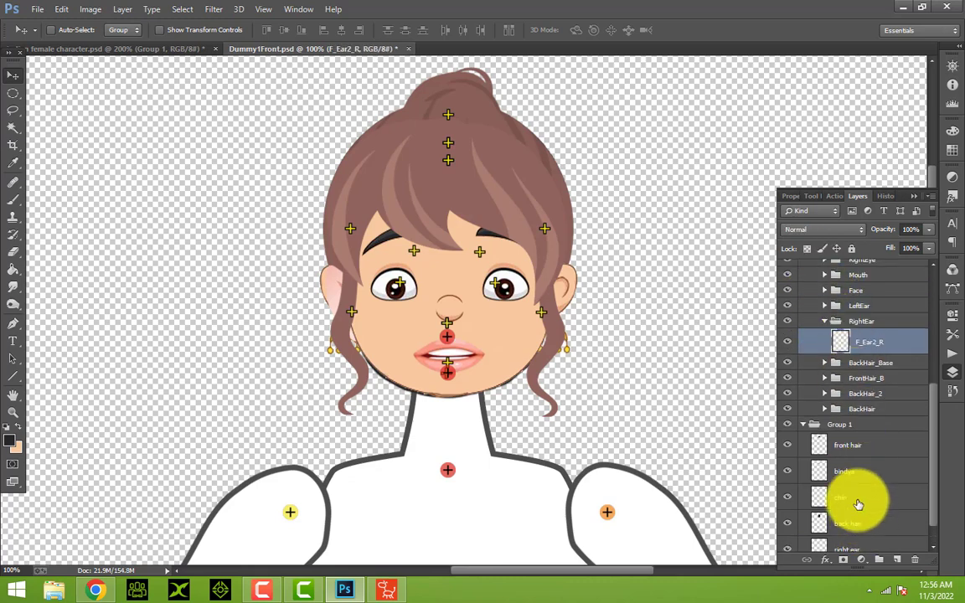
pyautogui.scroll(-1, 863, 524)
pyautogui.moveTo(828, 537); pyautogui.dragTo(875, 357)
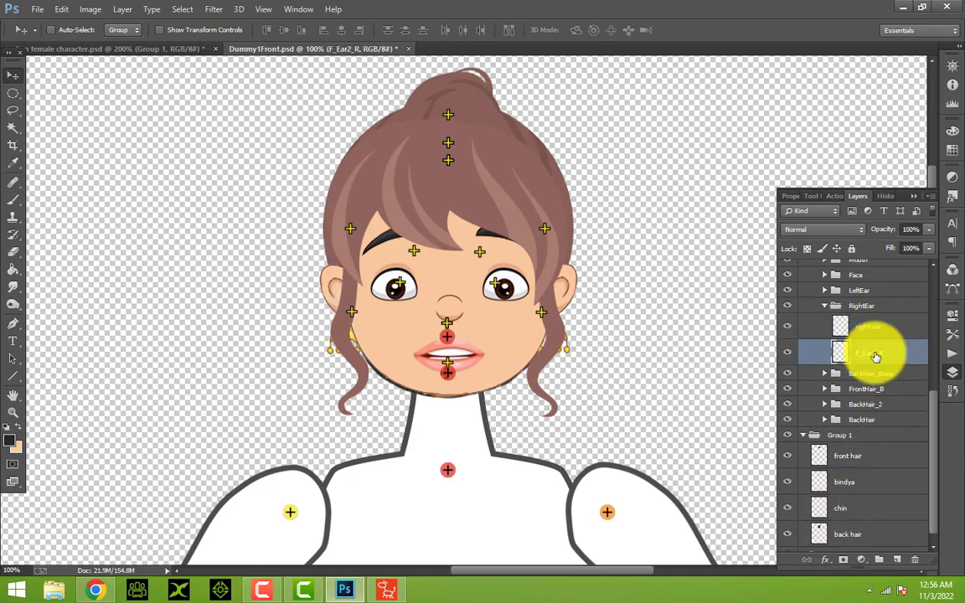
pyautogui.press('Delete')
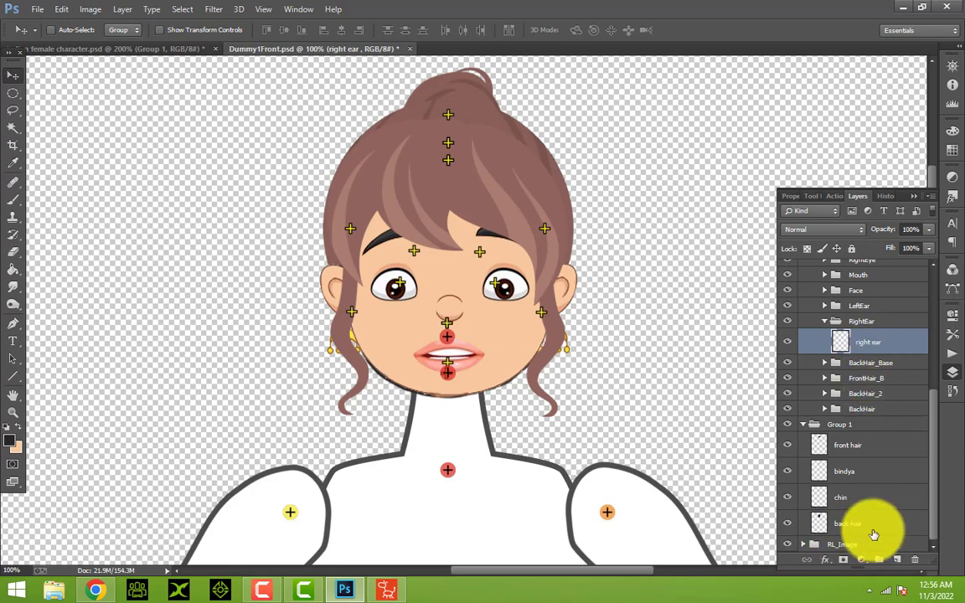
pyautogui.scroll(2, 848, 415)
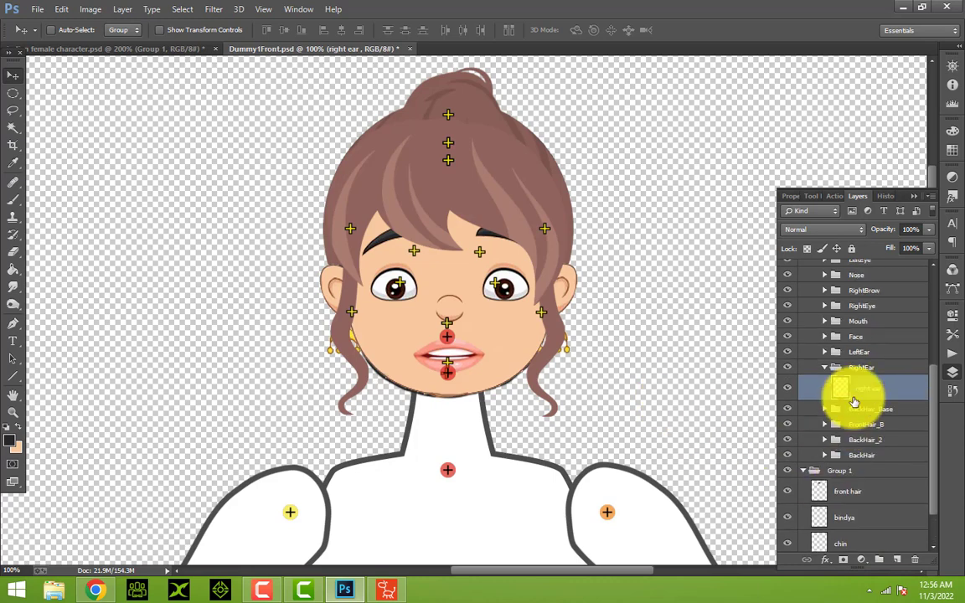
pyautogui.click(828, 368)
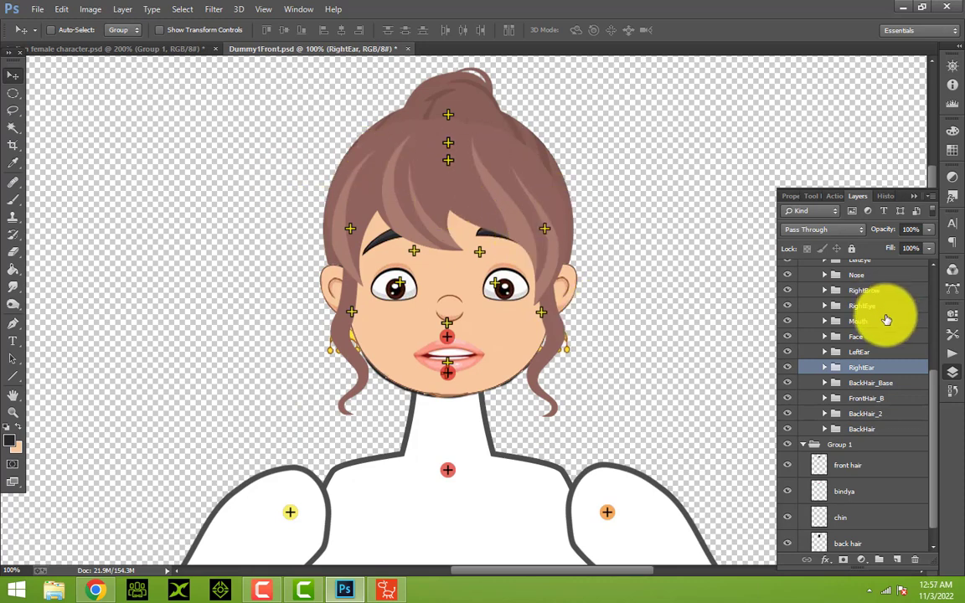
# Step: Expand the BackHair_2 folder, toggle its layer's visibility off and on to check which hair part it holds, and select that layer
pyautogui.scroll(-1, 895, 364)
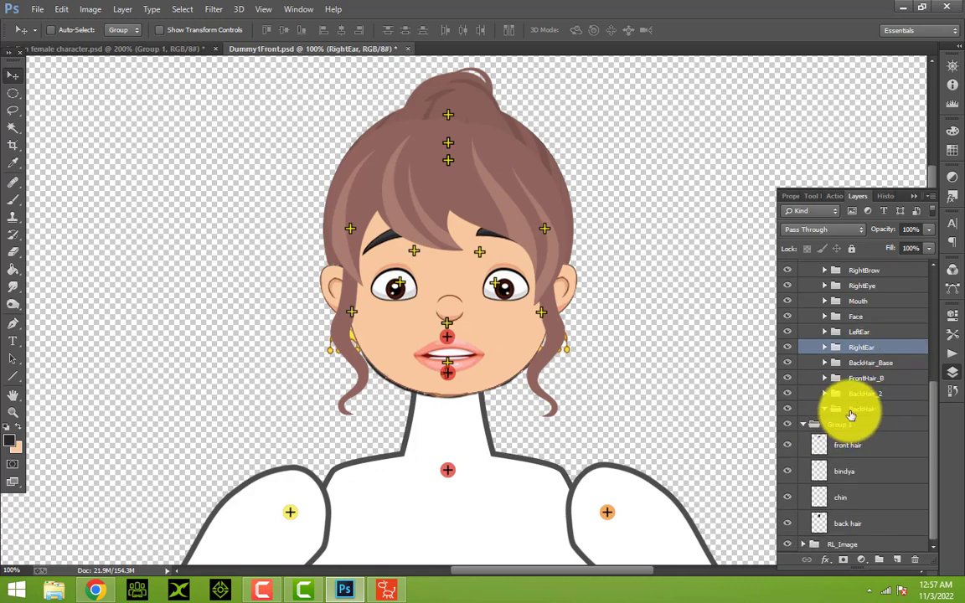
pyautogui.click(823, 394)
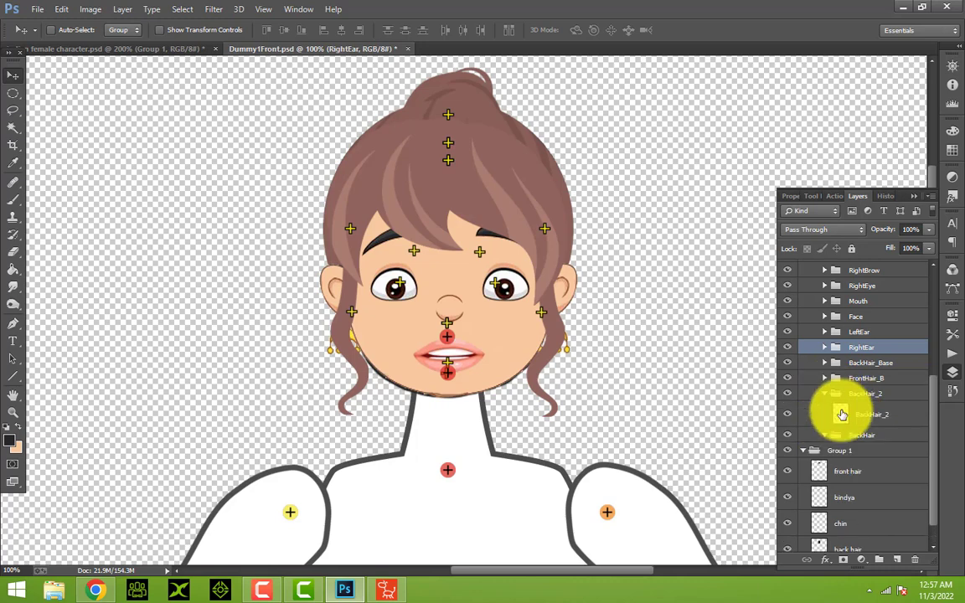
pyautogui.click(788, 422)
pyautogui.click(787, 421)
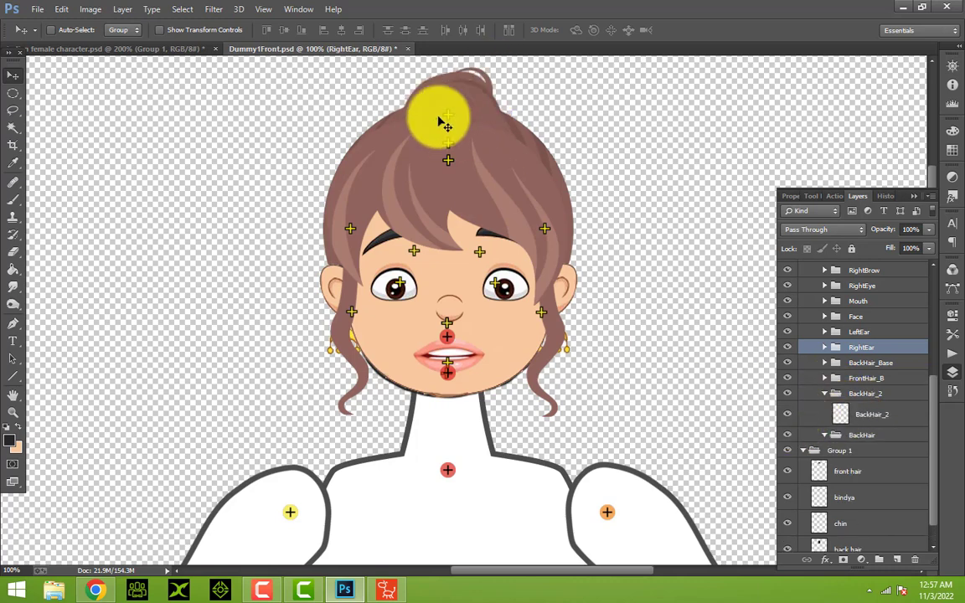
pyautogui.click(876, 417)
pyautogui.scroll(-1, 868, 432)
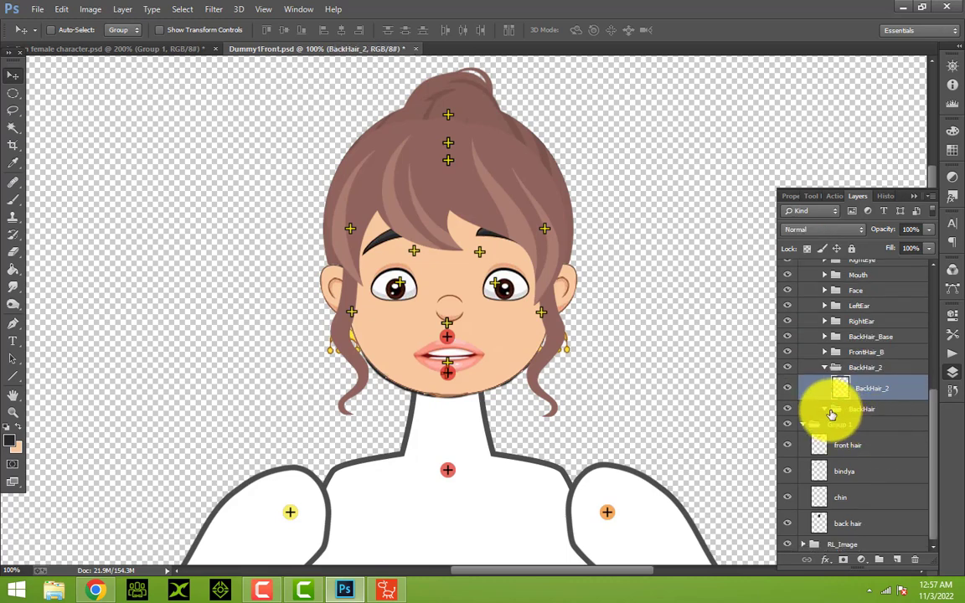
# Step: Expand the BackHair_Base folder, toggle its layer's visibility repeatedly to identify the hair part it holds, and collapse the folder
pyautogui.click(825, 337)
pyautogui.click(791, 365)
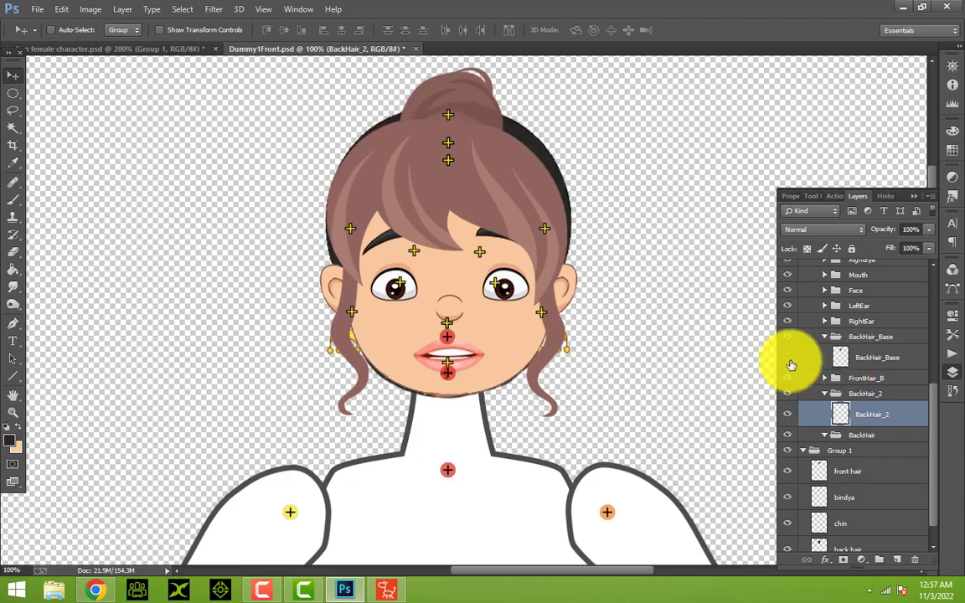
pyautogui.click(791, 365)
pyautogui.click(790, 365)
pyautogui.click(791, 366)
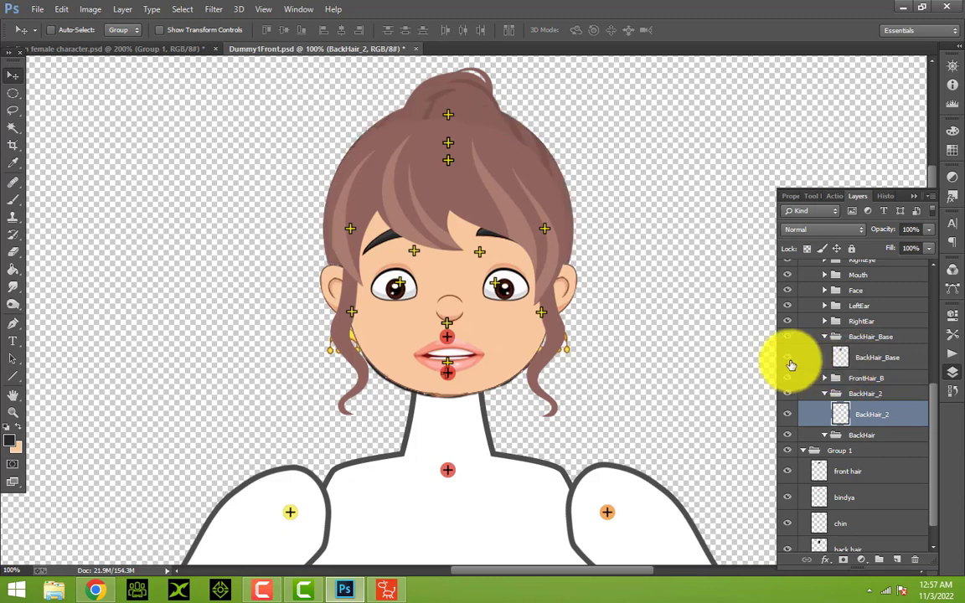
pyautogui.click(791, 366)
pyautogui.click(791, 365)
pyautogui.click(791, 366)
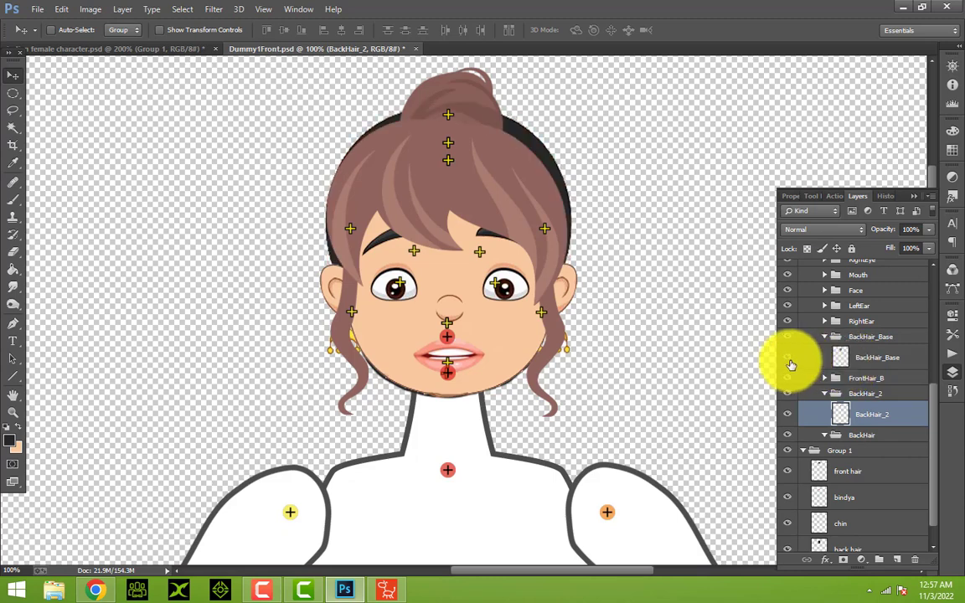
pyautogui.click(791, 365)
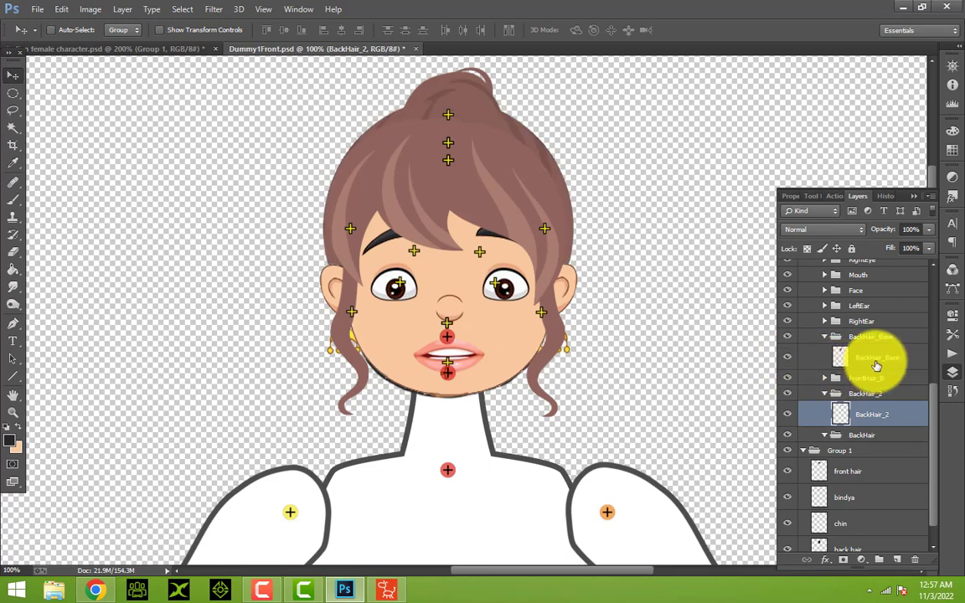
pyautogui.scroll(-1, 871, 368)
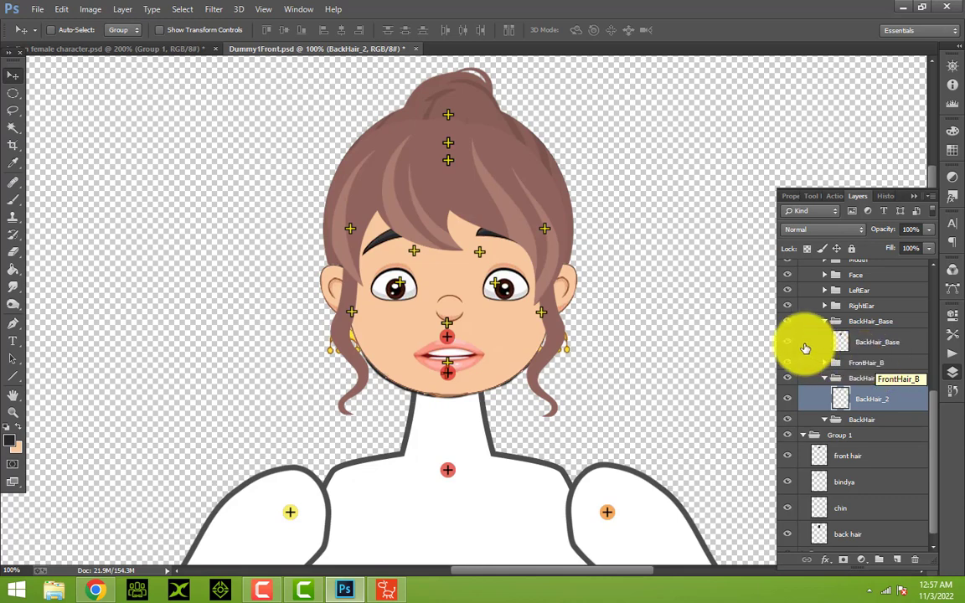
pyautogui.click(822, 323)
pyautogui.click(825, 322)
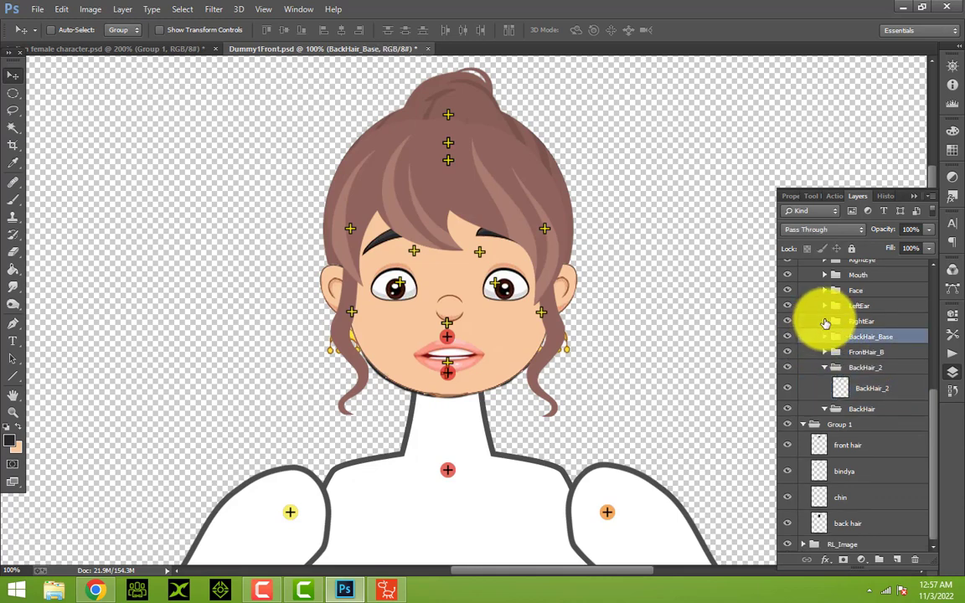
# Step: Expand the FrontHair_Base folder in the Center group and toggle its layer's visibility to identify the hair part it holds
pyautogui.scroll(5, 825, 366)
pyautogui.scroll(4, 828, 371)
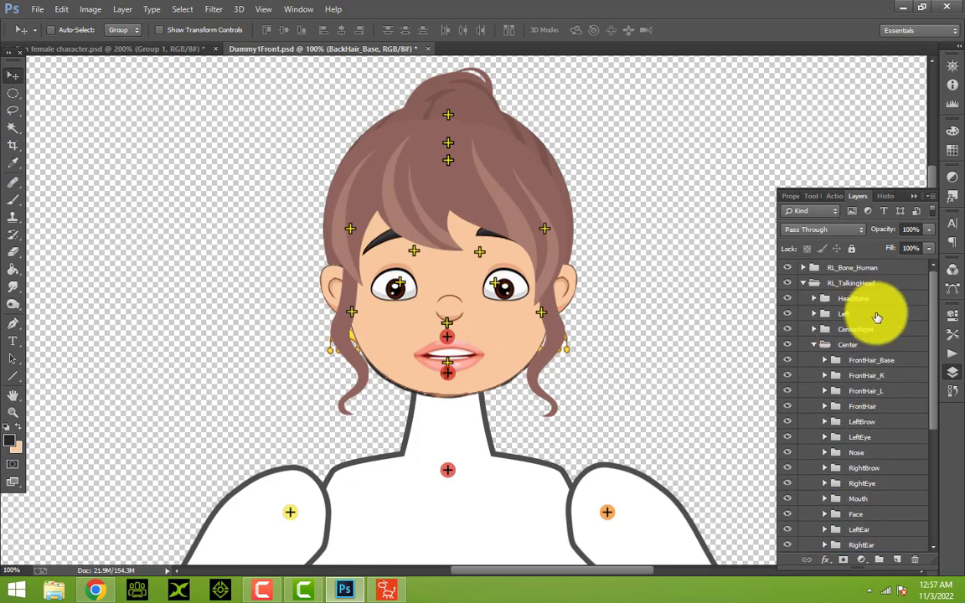
pyautogui.click(824, 360)
pyautogui.click(792, 384)
pyautogui.click(792, 384)
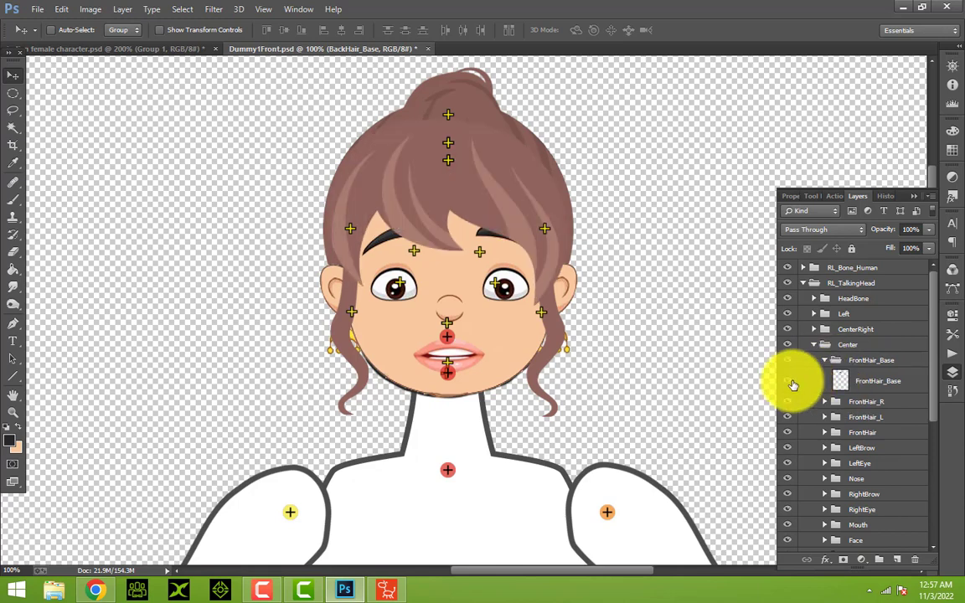
pyautogui.click(792, 384)
pyautogui.click(791, 383)
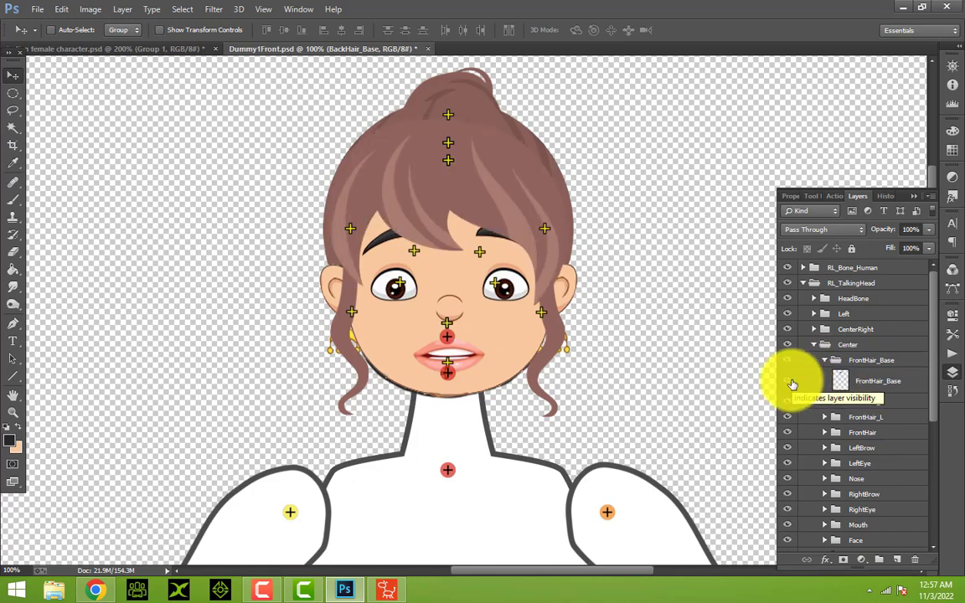
# Step: Replace the original FrontHair_Base layer in the FrontHair_Base folder with the front hair layer from Group 1, and collapse the folder
pyautogui.scroll(-5, 887, 436)
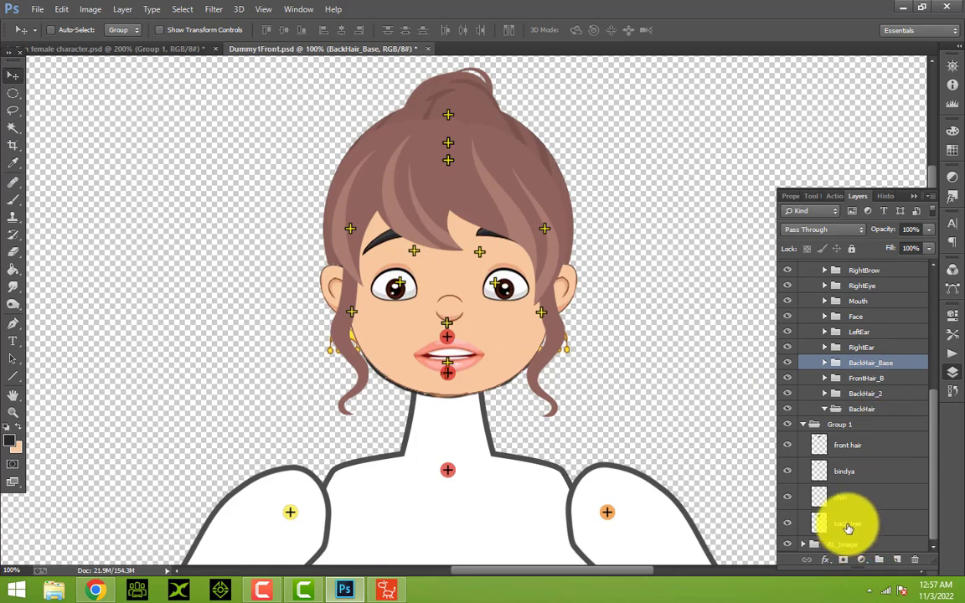
pyautogui.moveTo(848, 528); pyautogui.dragTo(876, 394)
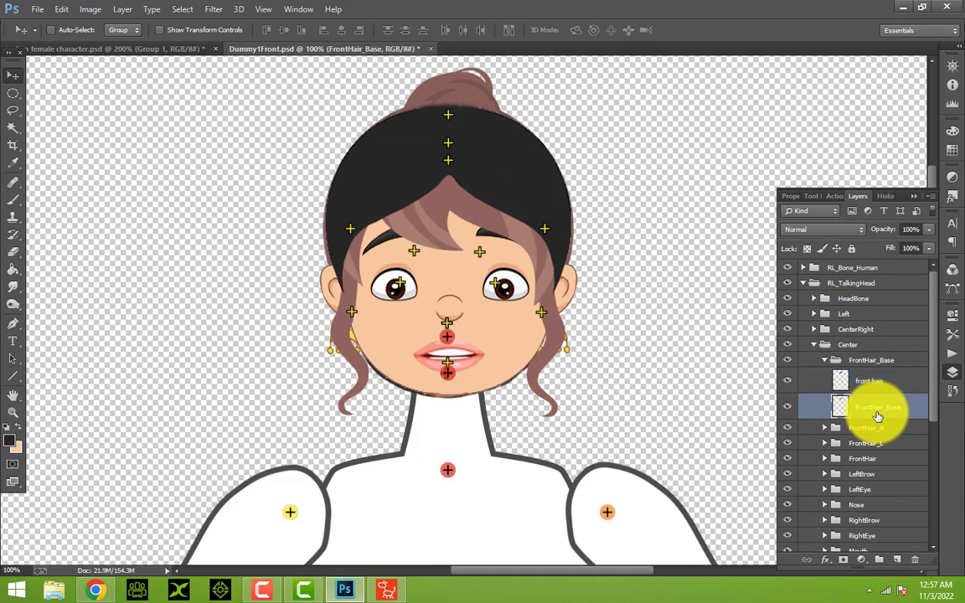
pyautogui.press('Delete')
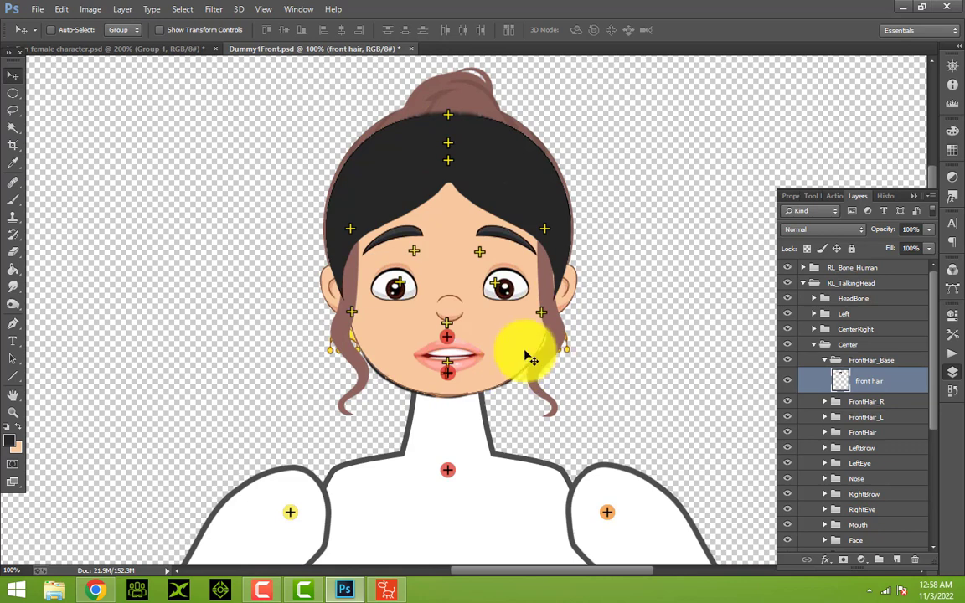
pyautogui.click(826, 368)
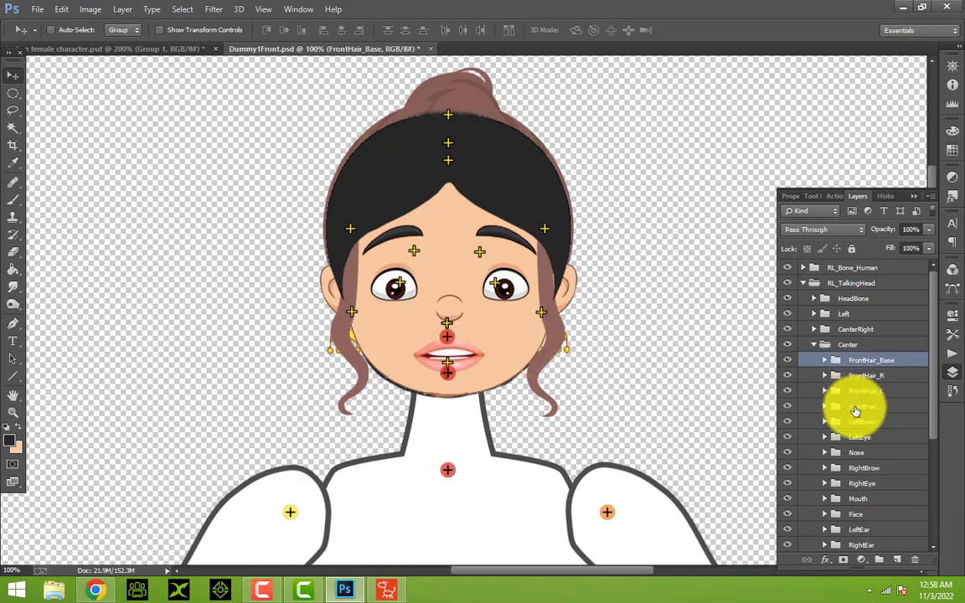
# Step: Locate the back hair layer in Group 1, and collapse the BackHair folder
pyautogui.scroll(-5, 894, 403)
pyautogui.scroll(-1, 895, 405)
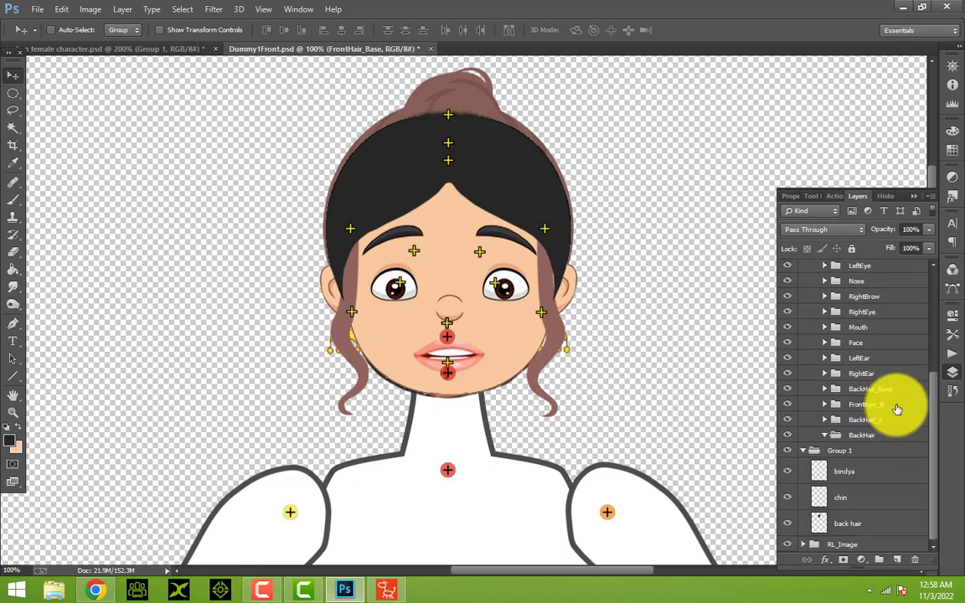
pyautogui.click(845, 524)
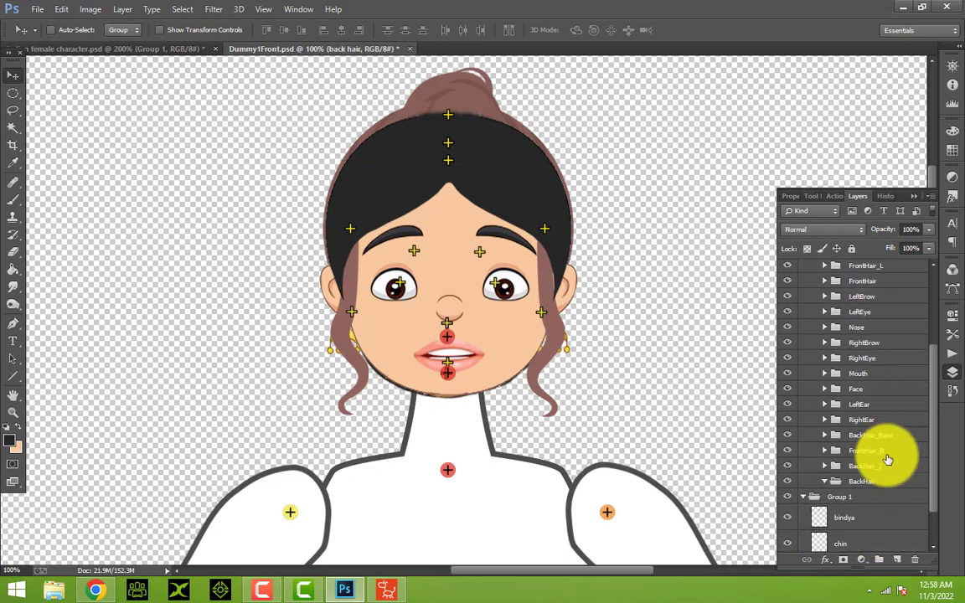
pyautogui.scroll(3, 887, 457)
pyautogui.click(822, 497)
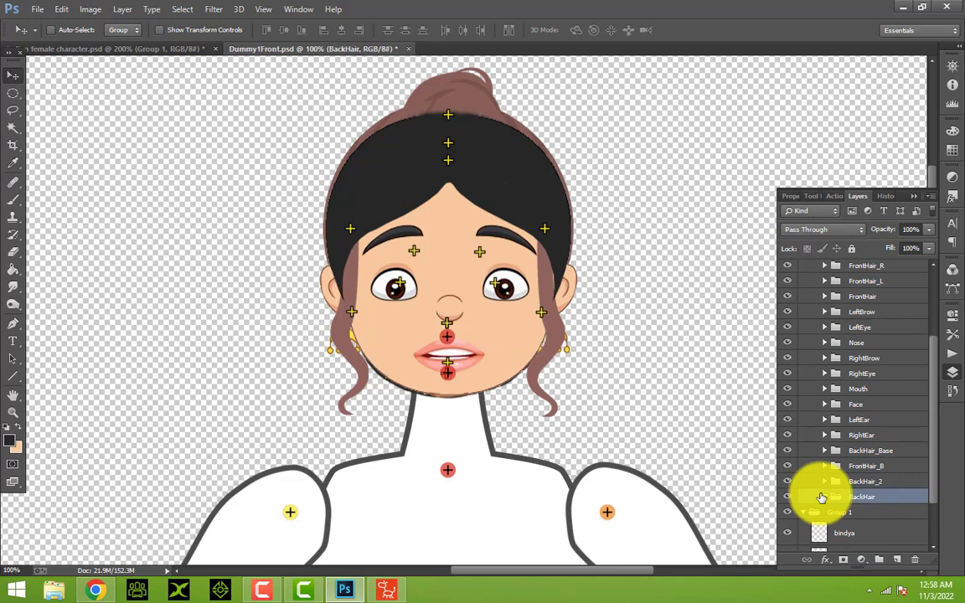
pyautogui.scroll(-3, 828, 499)
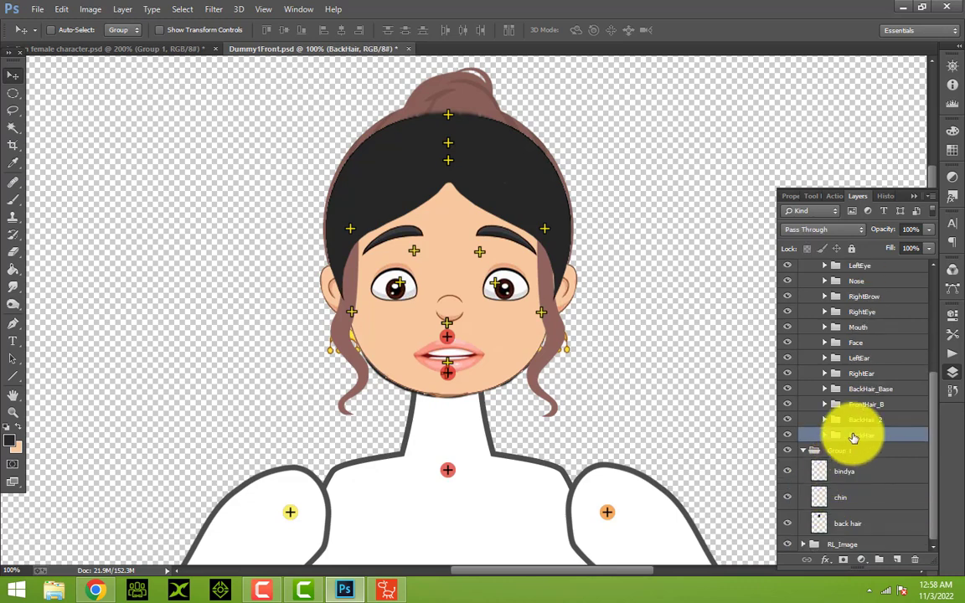
# Step: Reopen the BackHair_Base folder and switch its layer's visibility off and on to check the back hair part
pyautogui.click(824, 389)
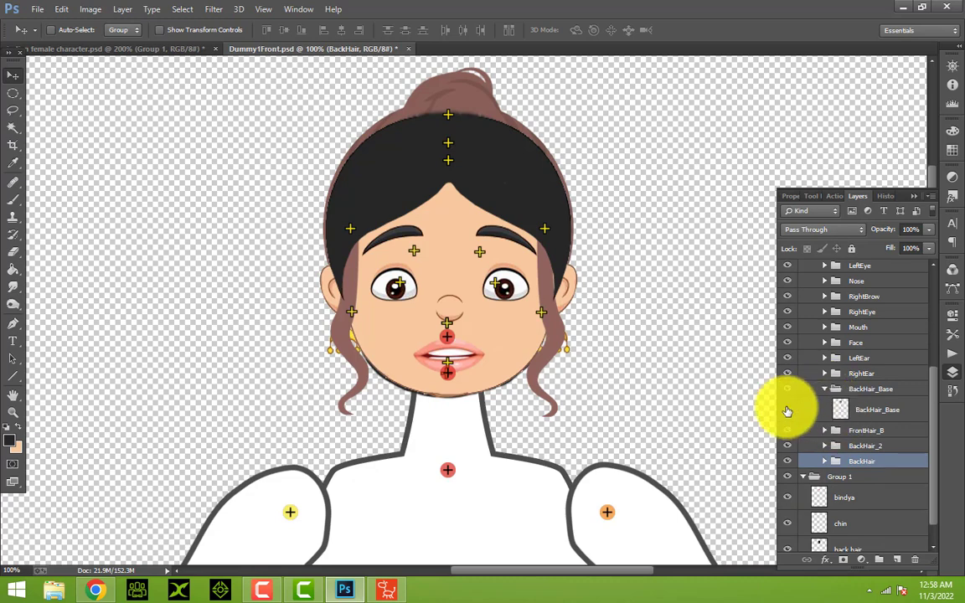
pyautogui.click(787, 411)
pyautogui.click(786, 411)
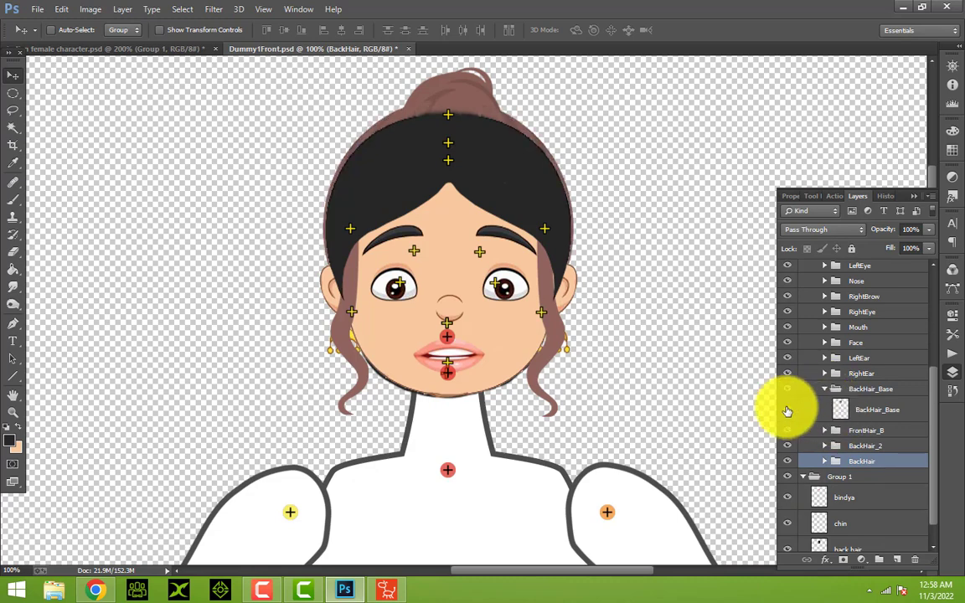
pyautogui.click(846, 410)
pyautogui.moveTo(513, 170); pyautogui.dragTo(775, 171)
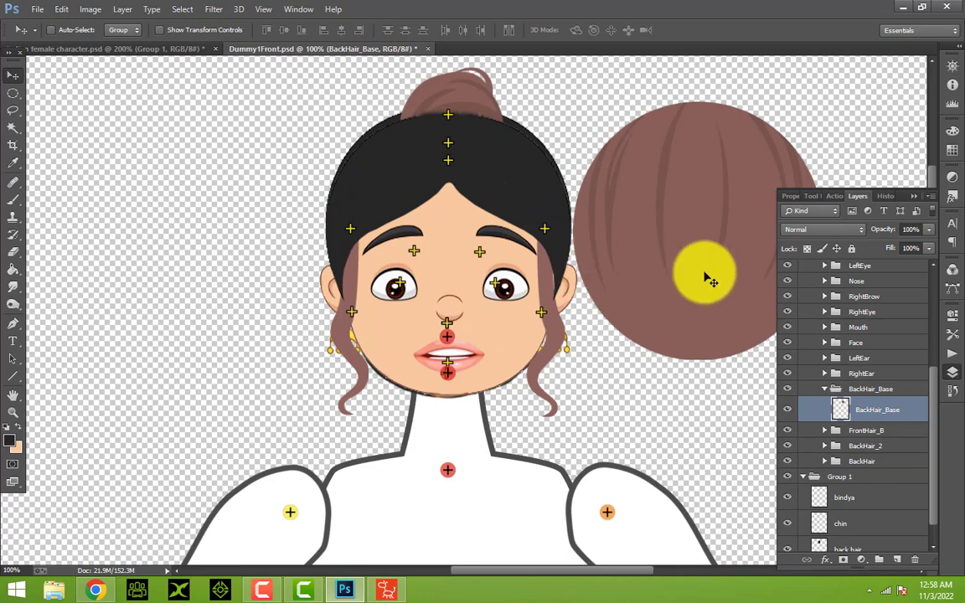
pyautogui.hotkey('ctrl', 'z')
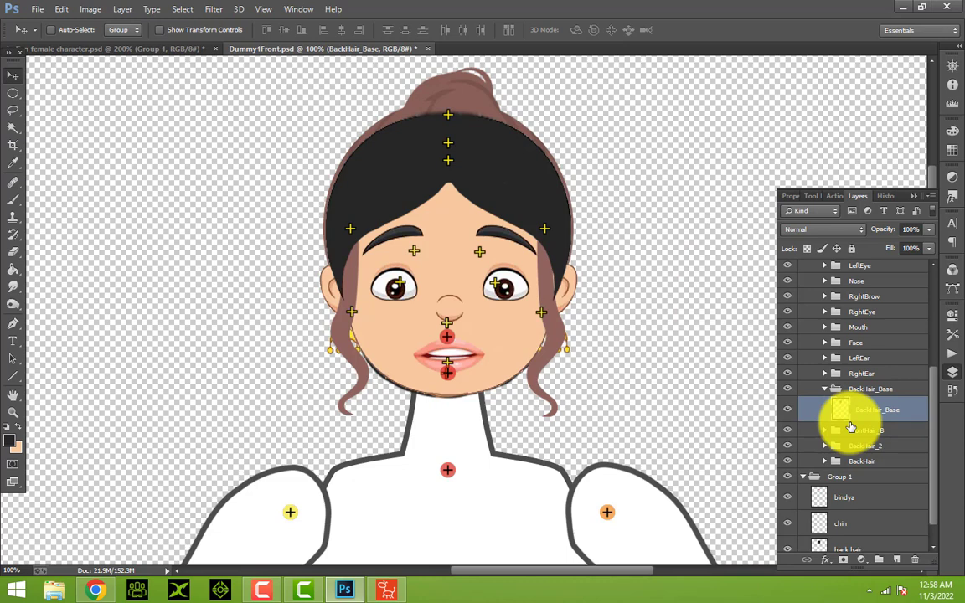
# Step: Replace the original BackHair_Base layer in the BackHair_Base folder with the back hair layer from Group 1
pyautogui.scroll(-1, 851, 427)
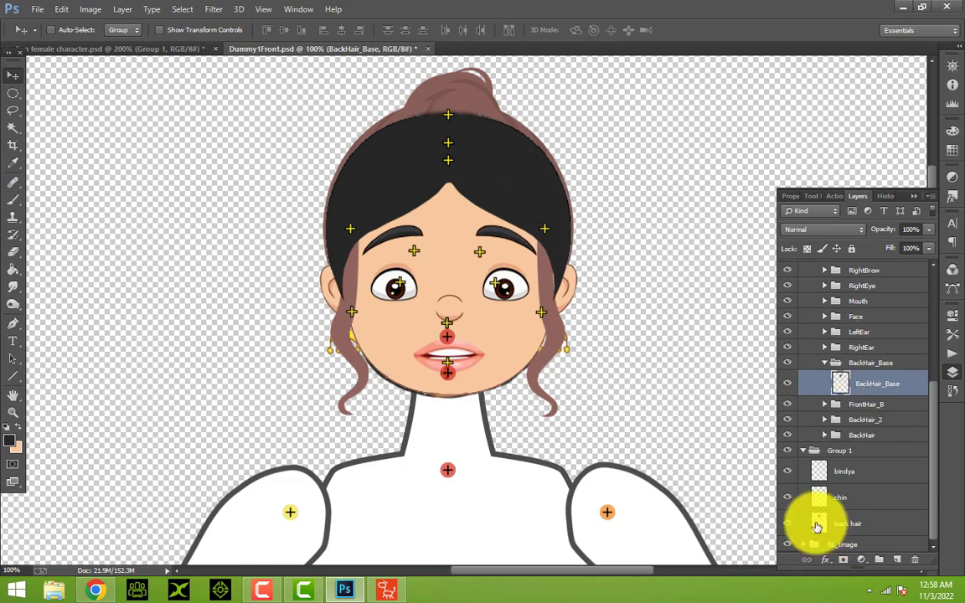
pyautogui.moveTo(811, 518); pyautogui.dragTo(858, 386)
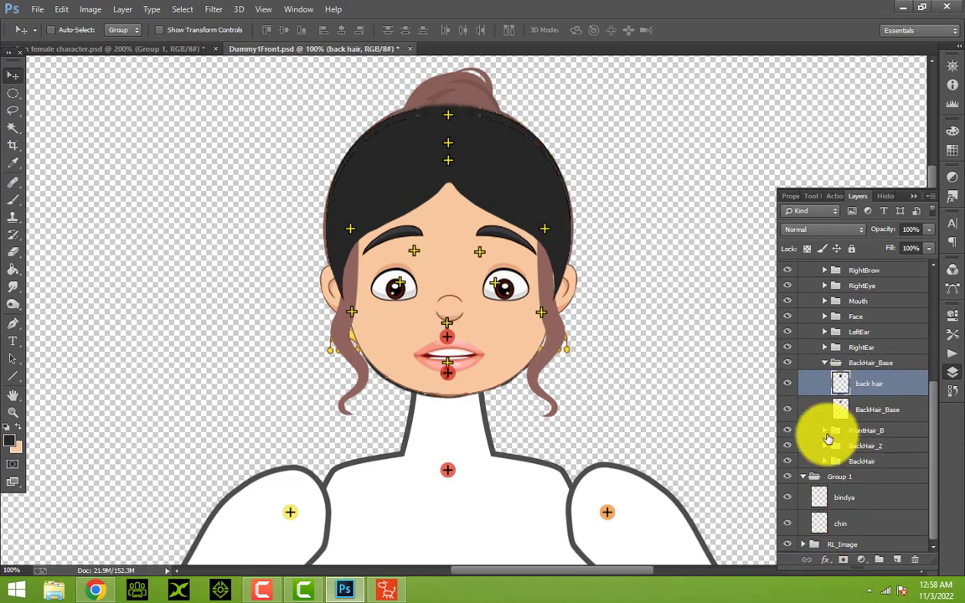
pyautogui.click(840, 414)
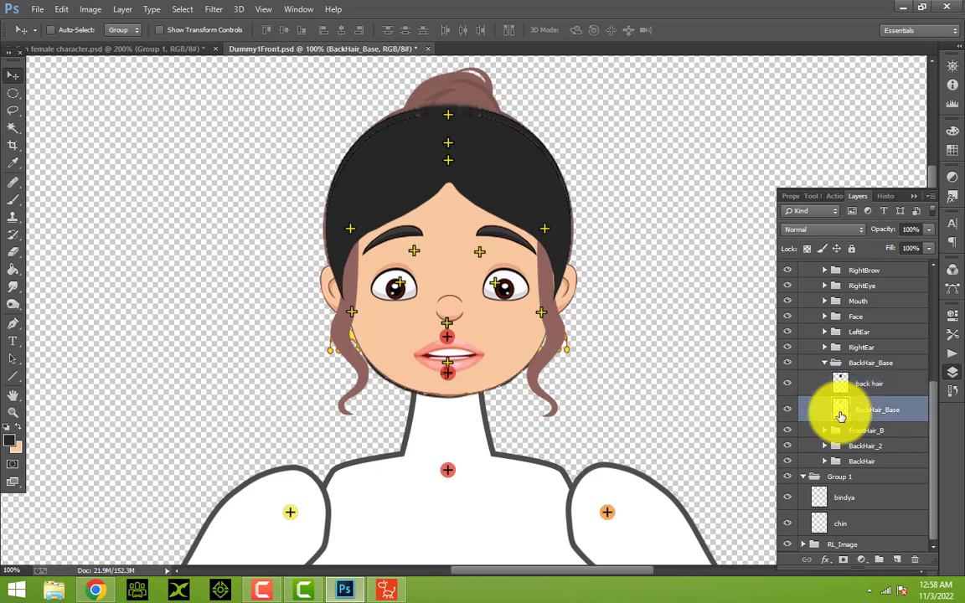
pyautogui.press('Delete')
pyautogui.moveTo(543, 194); pyautogui.dragTo(762, 196)
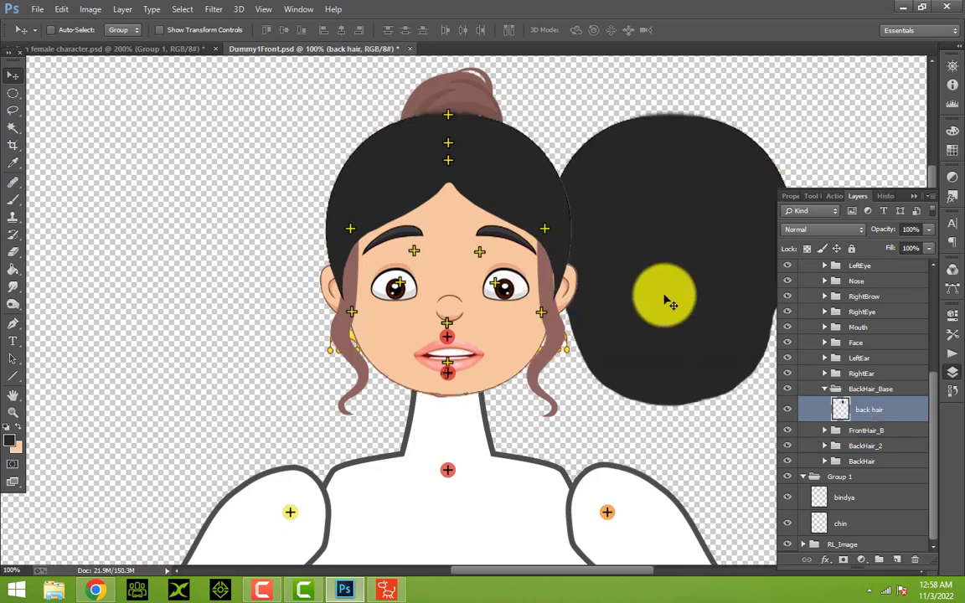
pyautogui.hotkey('ctrl', 'z')
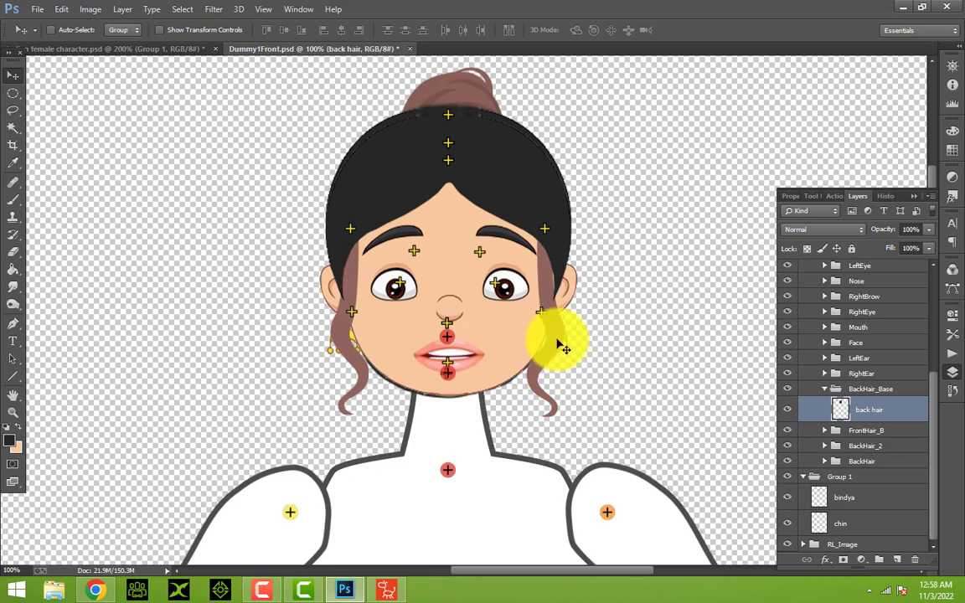
# Step: Expand the FrontHair_B folder and inspect its layer by toggling its visibility, moving it aside and undoing the move
pyautogui.click(825, 432)
pyautogui.click(864, 450)
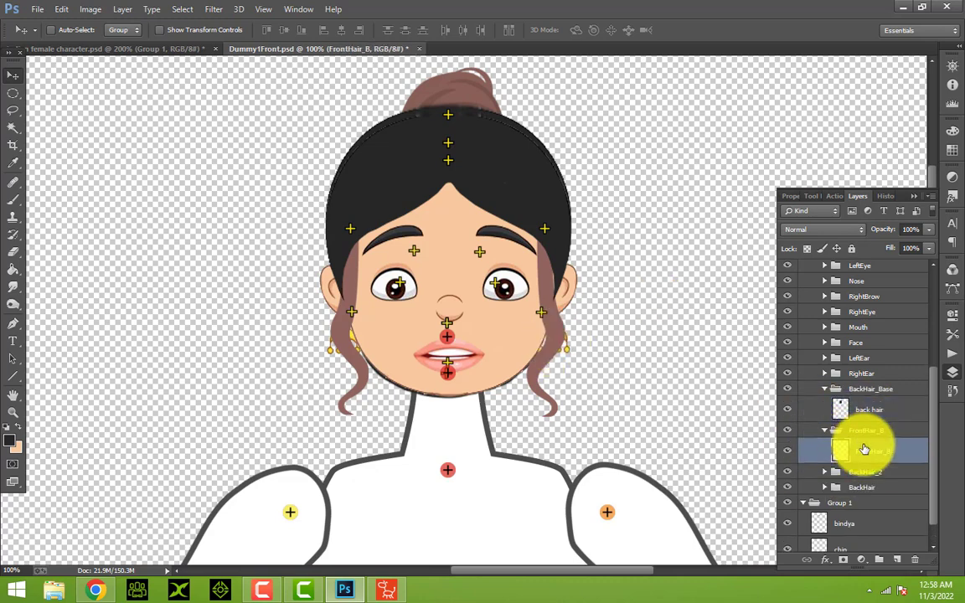
pyautogui.click(789, 452)
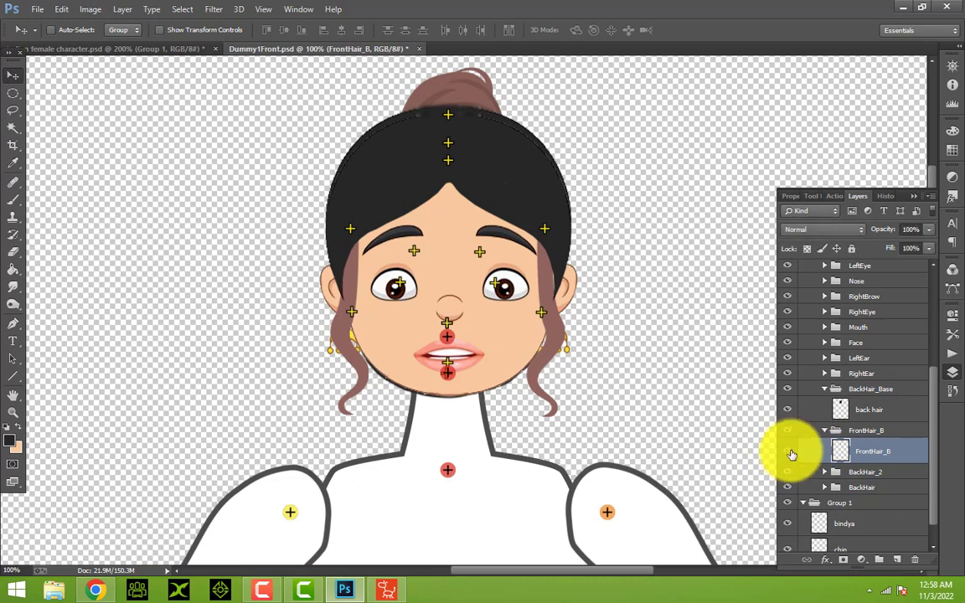
pyautogui.click(789, 452)
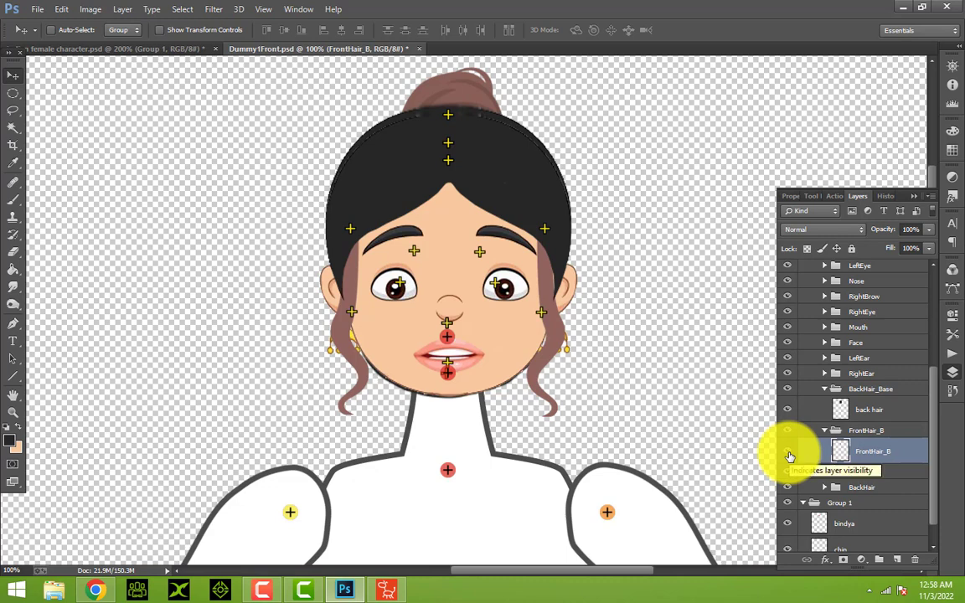
pyautogui.moveTo(513, 324); pyautogui.dragTo(687, 340)
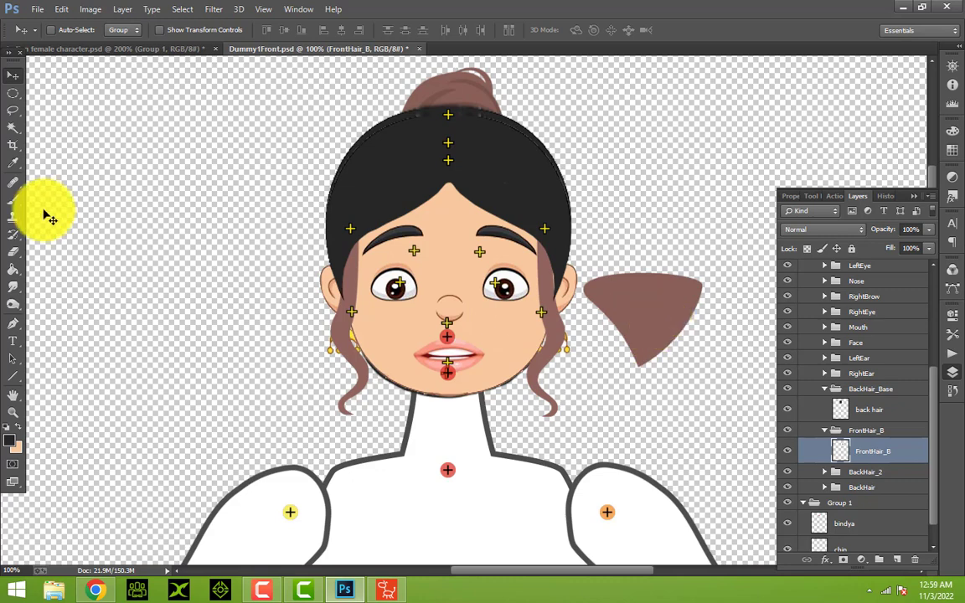
pyautogui.hotkey('ctrl', 'z')
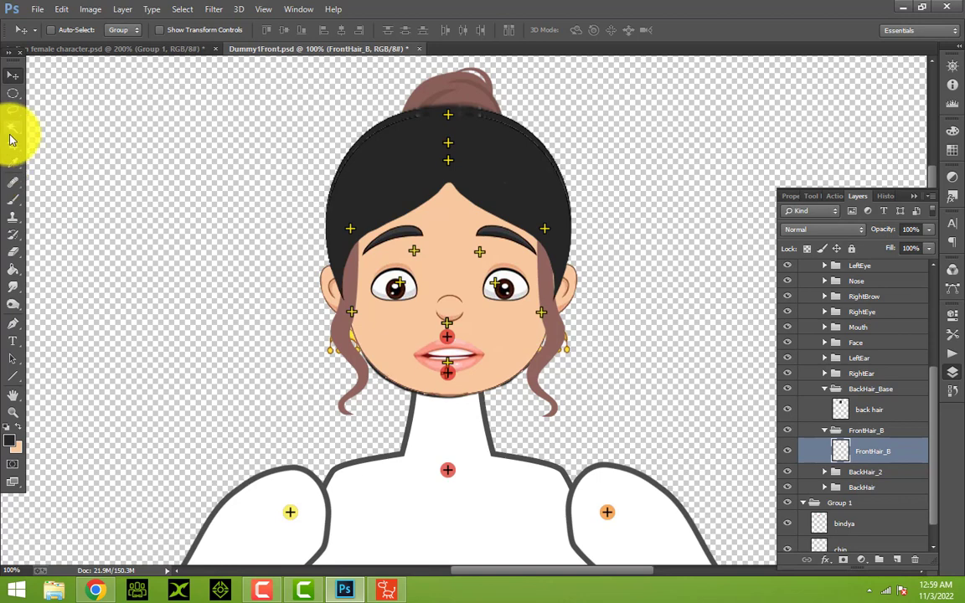
# Step: Select the FrontHair_B hair shape with the Magic Wand, brush it with the near-black foreground color, and deselect it
pyautogui.click(11, 132)
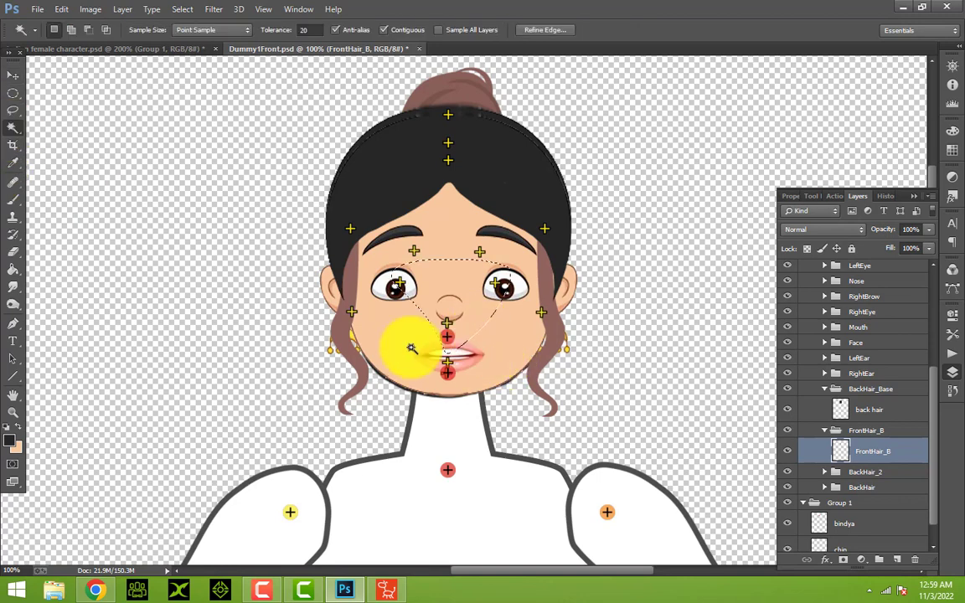
pyautogui.click(15, 199)
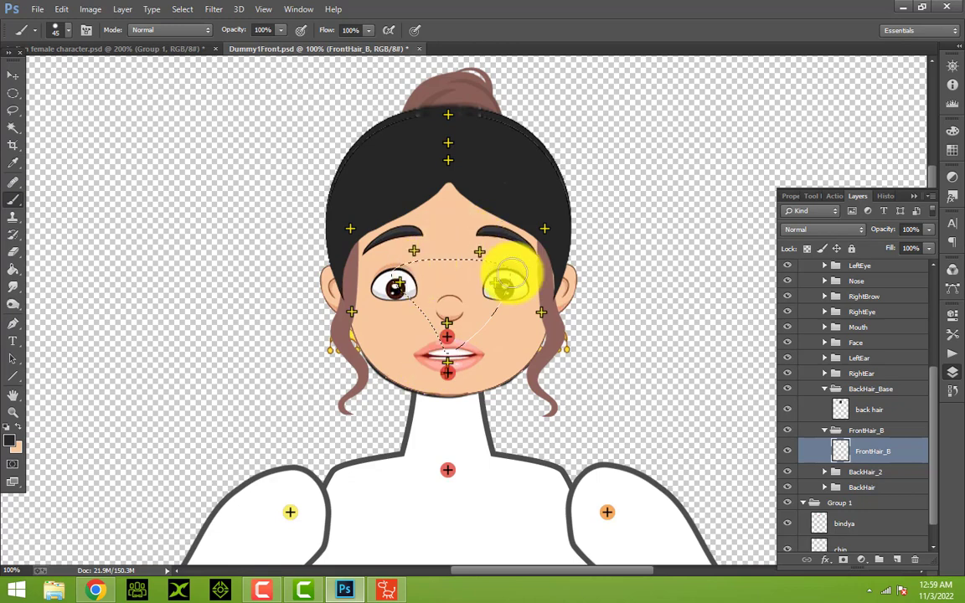
pyautogui.click(12, 110)
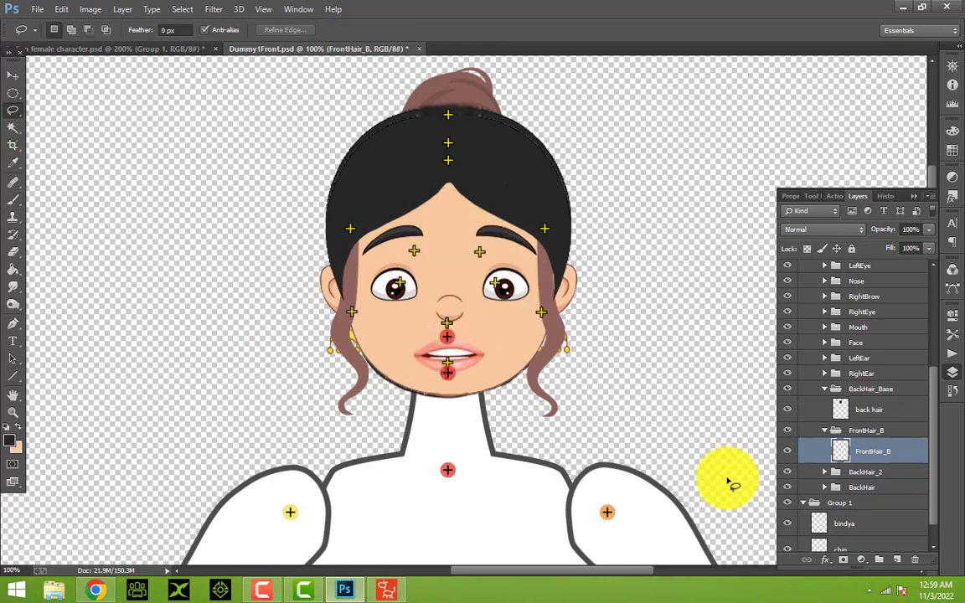
# Step: Recolor the hair bun on the BackHair_2 layer near-black by brushing inside a Magic Wand selection, and expand the BackHair folder
pyautogui.click(825, 473)
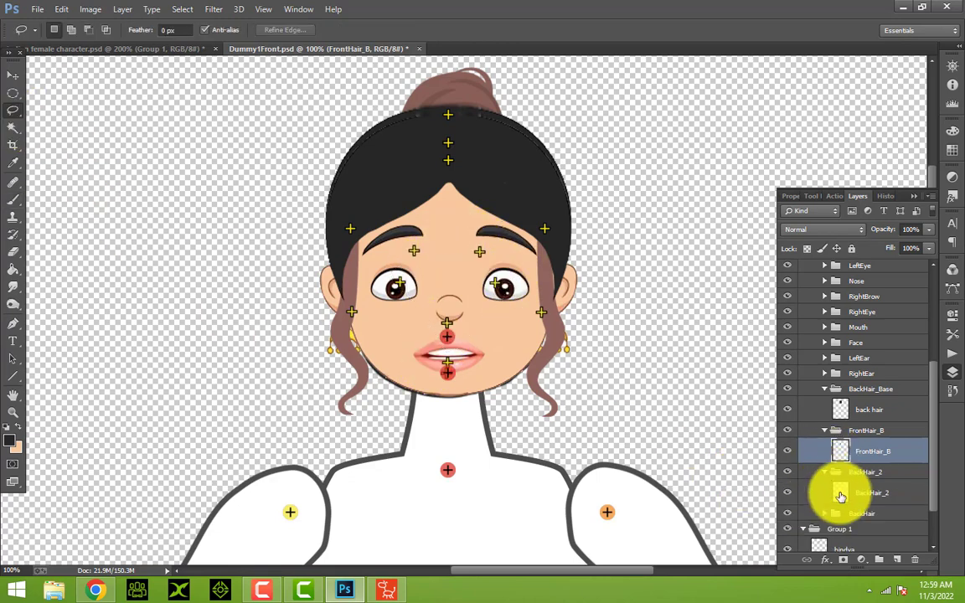
pyautogui.click(851, 494)
pyautogui.click(788, 494)
pyautogui.click(787, 494)
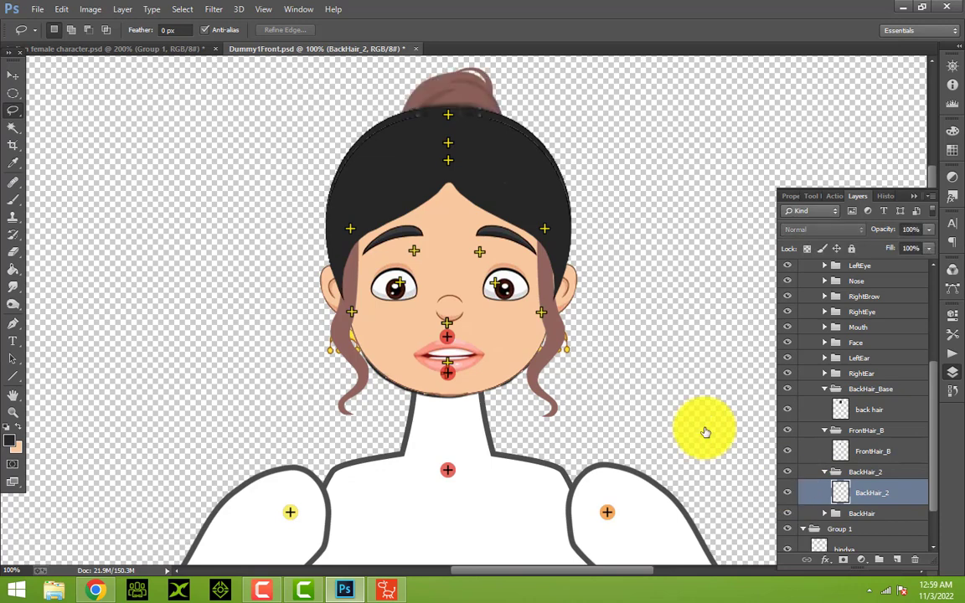
pyautogui.click(13, 128)
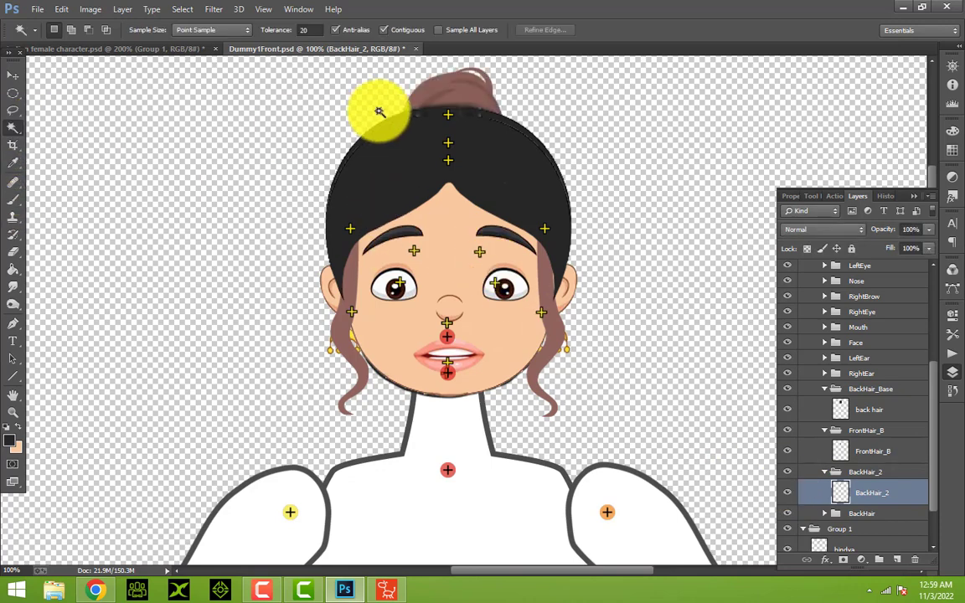
pyautogui.click(447, 98)
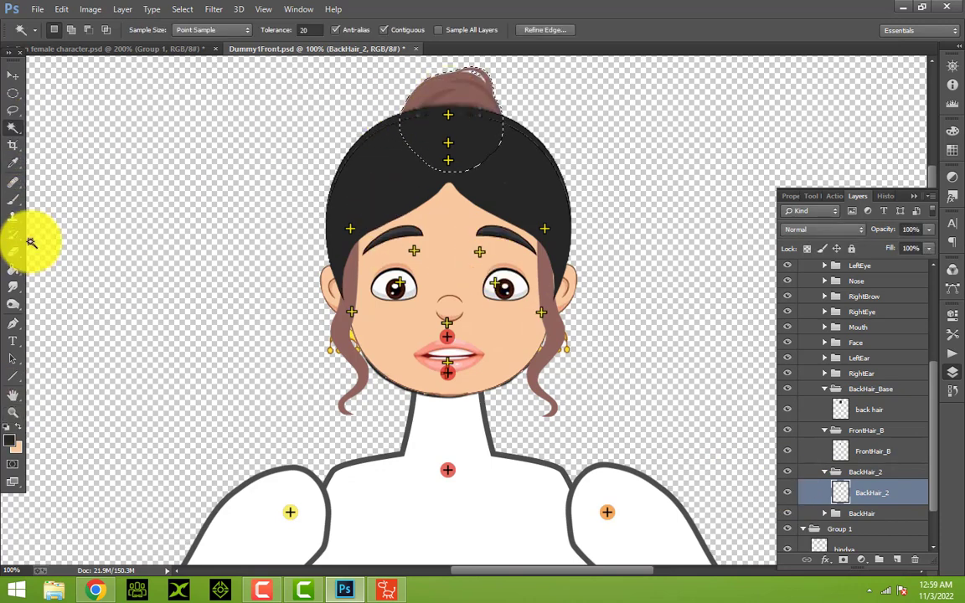
pyautogui.click(13, 199)
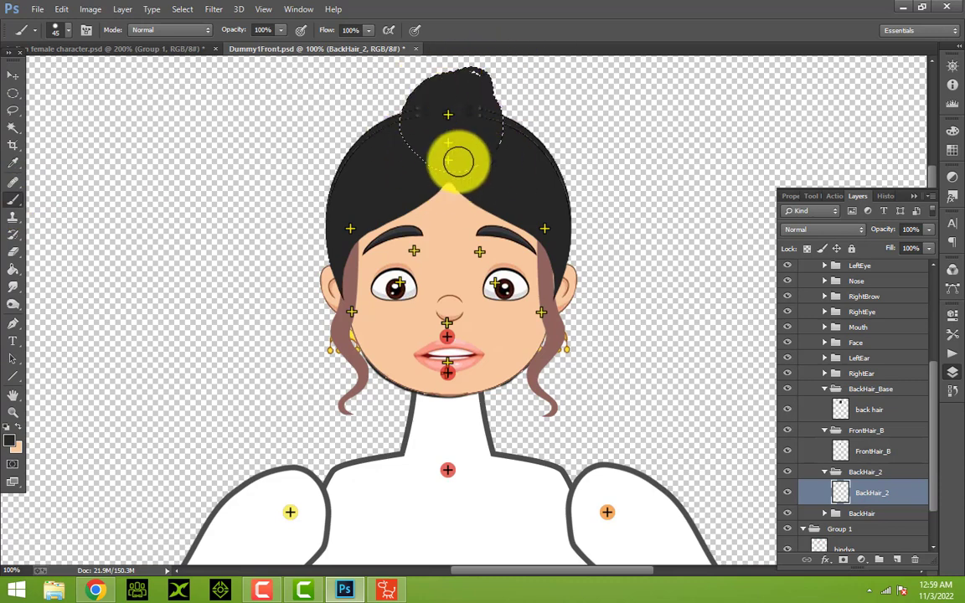
pyautogui.click(825, 513)
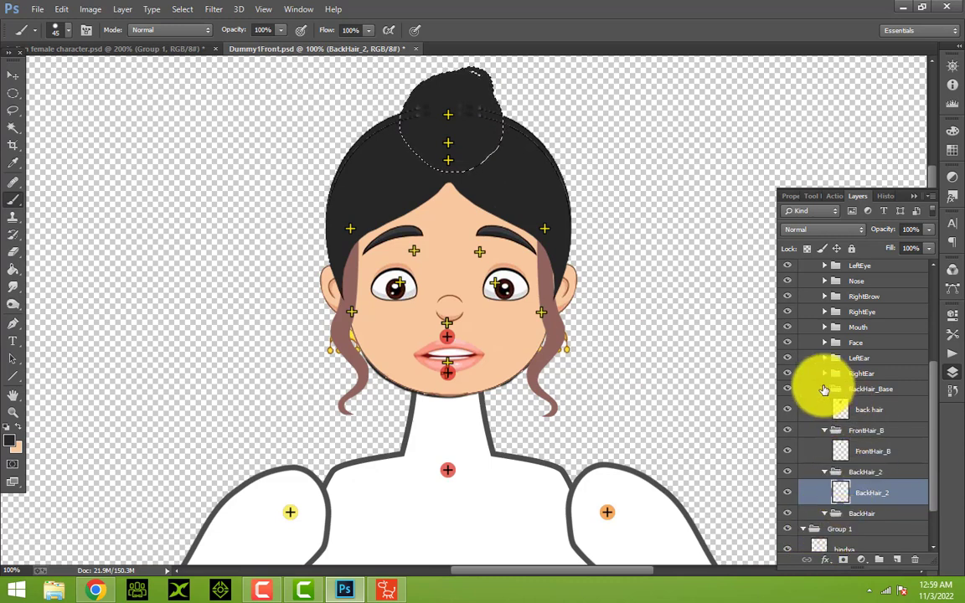
# Step: Recolor the hanging strand on the FrontHair_R layer near-black by brushing inside a Magic Wand selection, and deselect it
pyautogui.scroll(4, 825, 389)
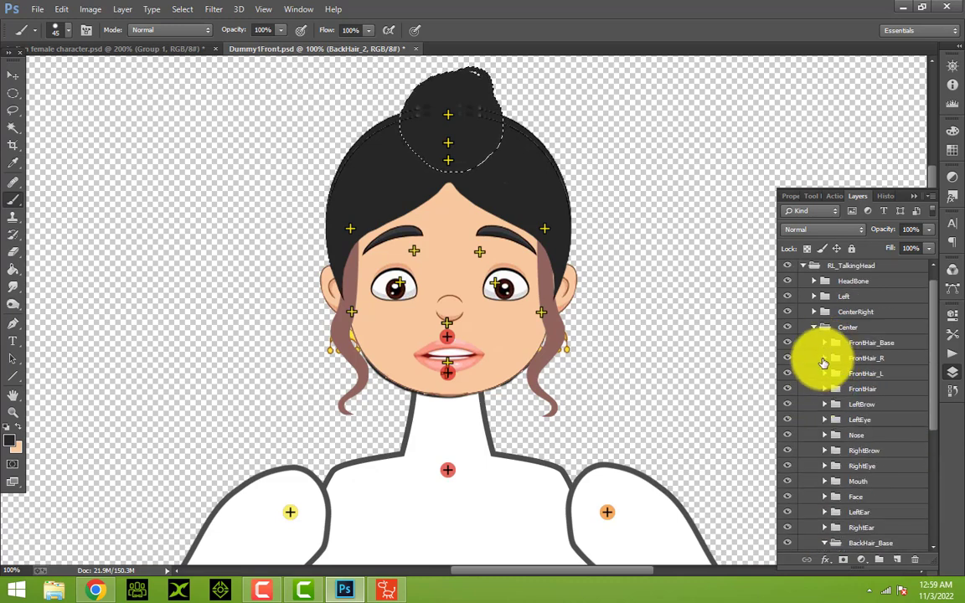
pyautogui.click(824, 358)
pyautogui.click(829, 378)
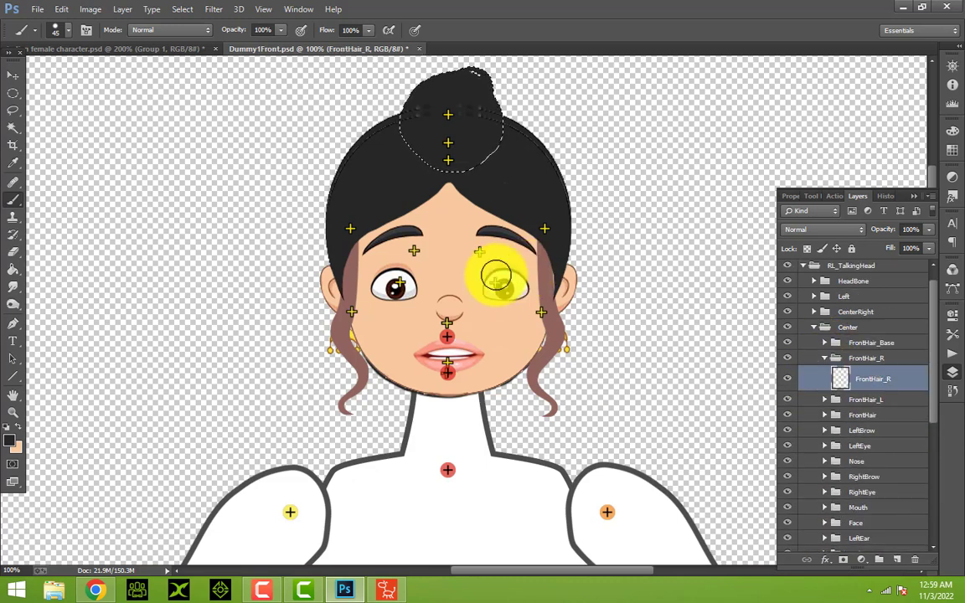
pyautogui.click(12, 128)
pyautogui.click(344, 292)
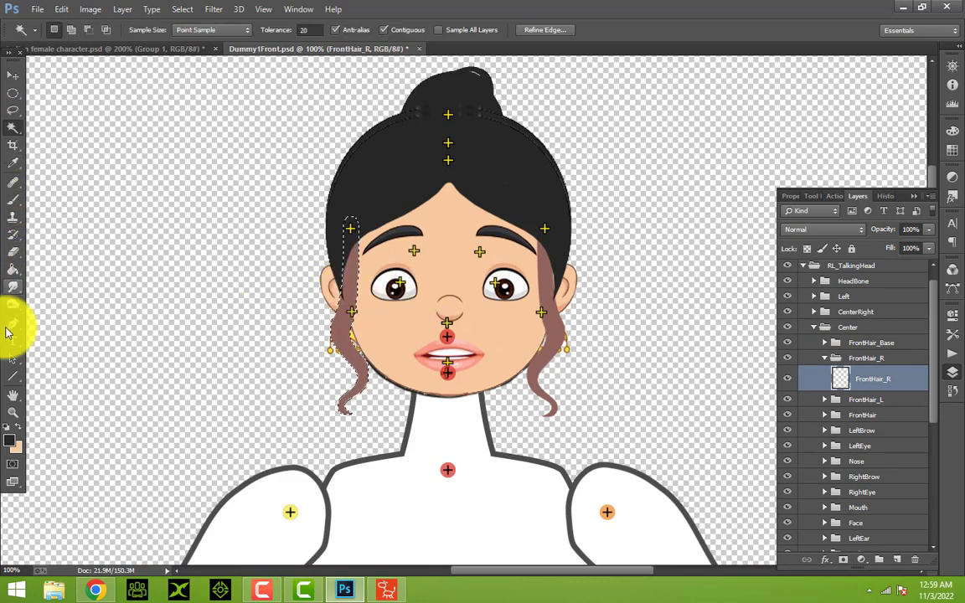
pyautogui.click(12, 198)
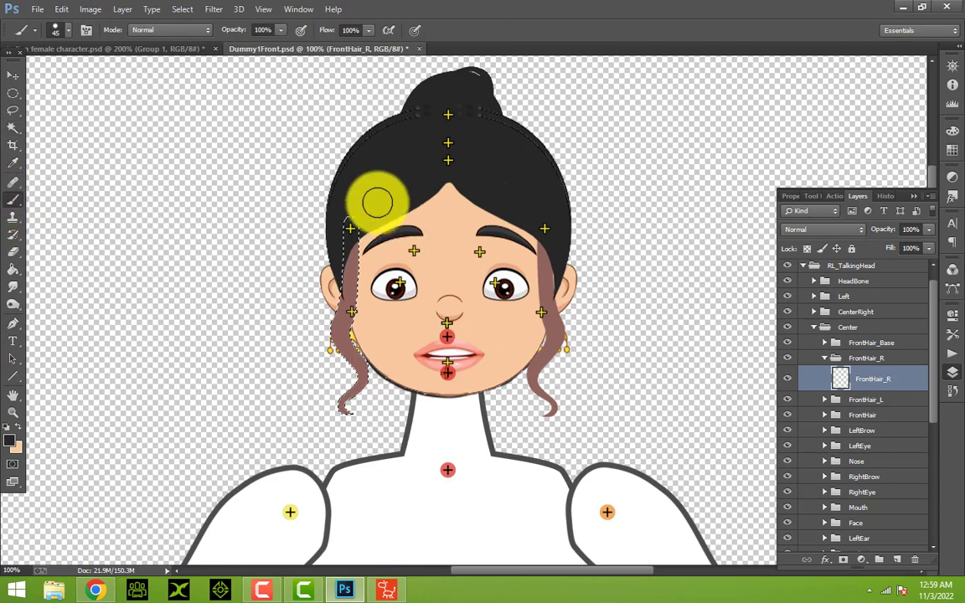
pyautogui.moveTo(377, 200)
pyautogui.mouseDown()
pyautogui.moveTo(352, 297)
pyautogui.moveTo(333, 347)
pyautogui.moveTo(345, 415)
pyautogui.moveTo(345, 341)
pyautogui.moveTo(356, 403)
pyautogui.mouseUp()
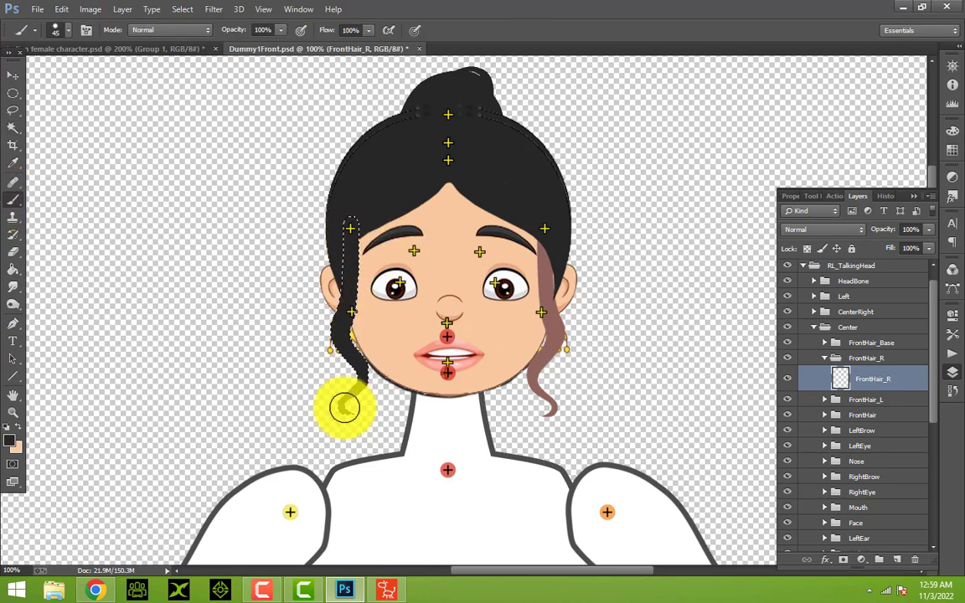
pyautogui.click(12, 128)
pyautogui.click(13, 110)
pyautogui.click(158, 210)
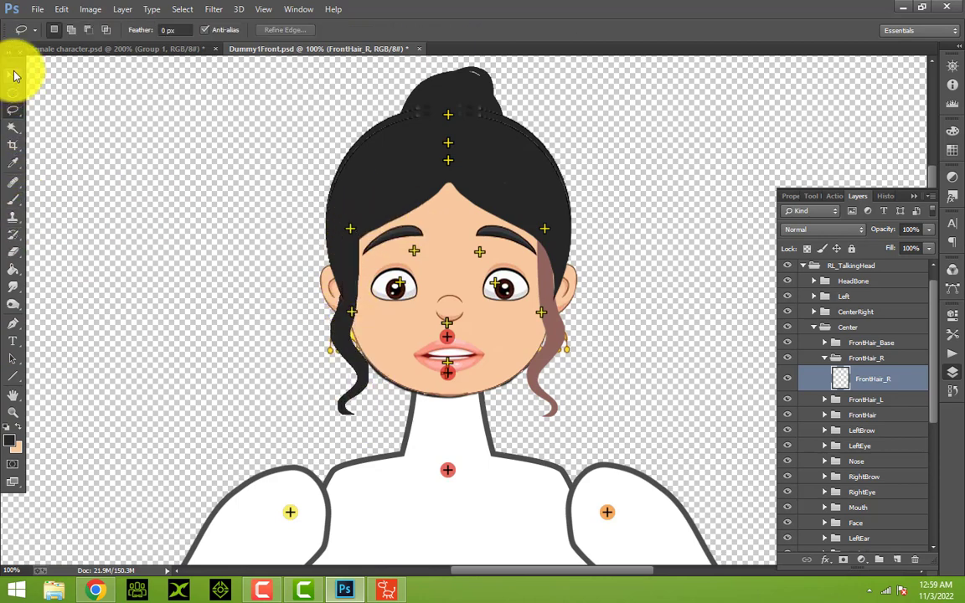
pyautogui.click(14, 75)
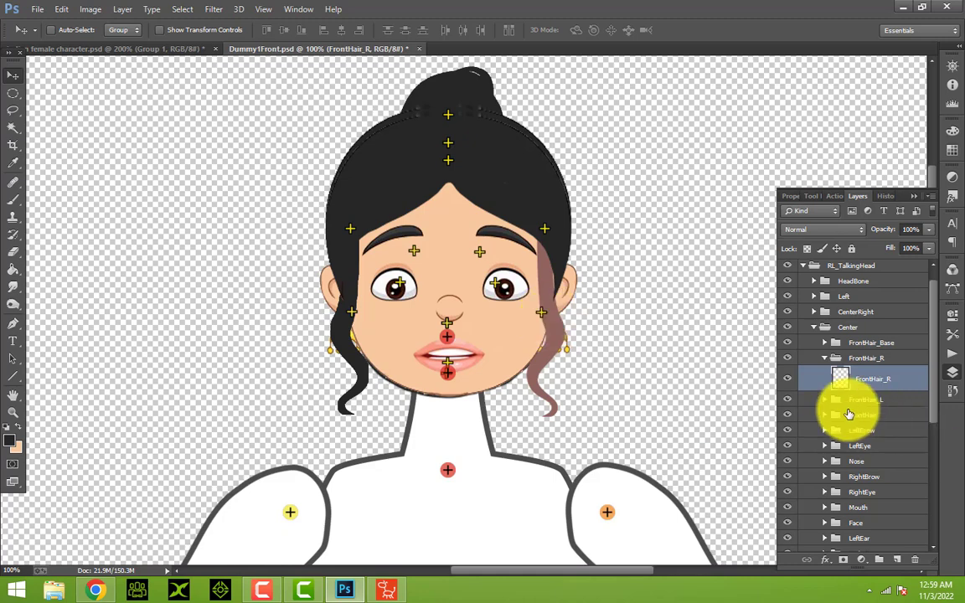
# Step: Expand the FrontHair_L folder and select its FrontHair_L layer
pyautogui.click(825, 400)
pyautogui.click(866, 422)
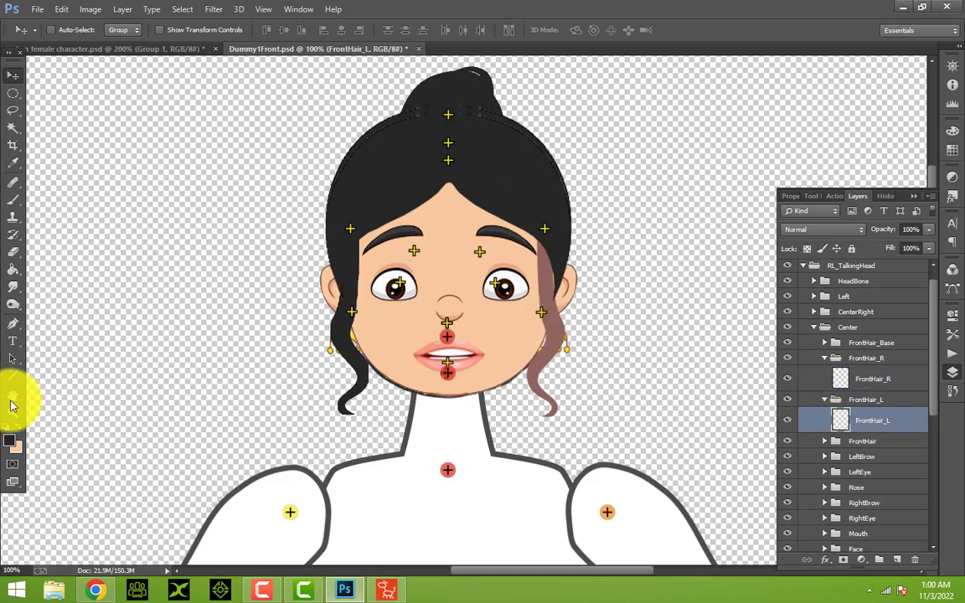
pyautogui.click(12, 200)
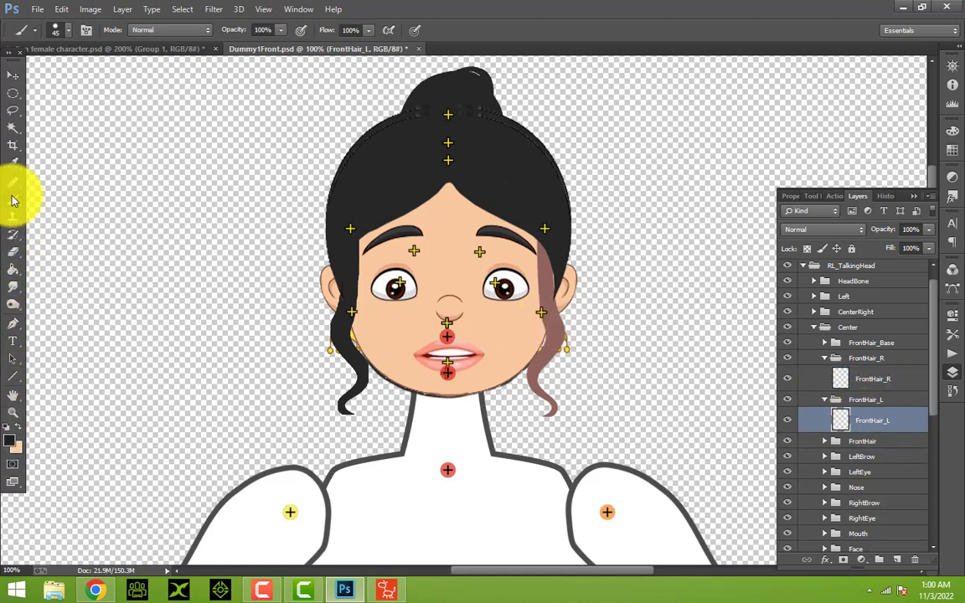
pyautogui.moveTo(553, 243)
pyautogui.mouseDown()
pyautogui.moveTo(544, 312)
pyautogui.moveTo(561, 354)
pyautogui.moveTo(547, 395)
pyautogui.mouseUp()
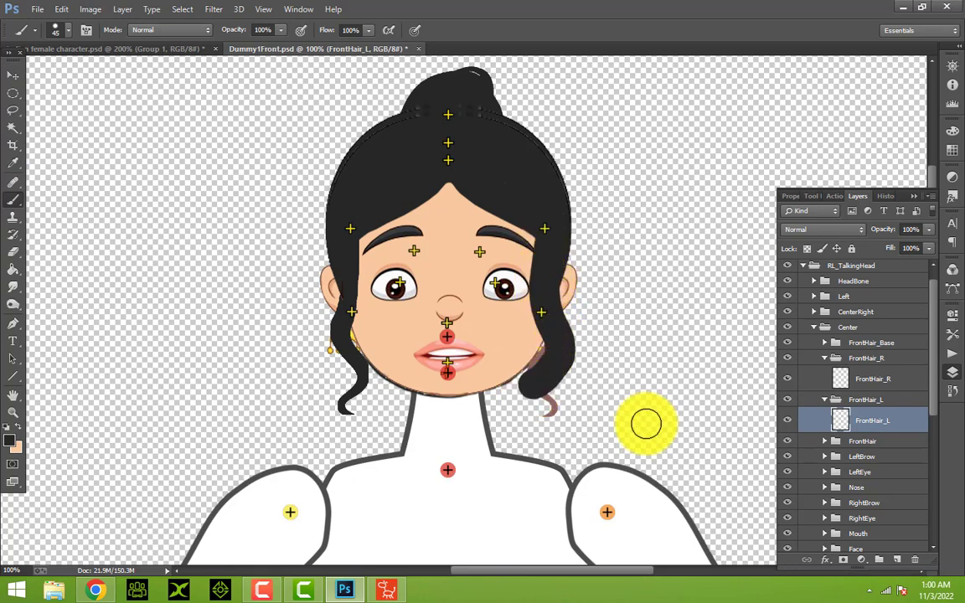
pyautogui.hotkey('ctrl', 'z')
# Step: Select the FrontHair_L strand with the Magic Wand, brush it near-black, and deselect it
pyautogui.click(13, 128)
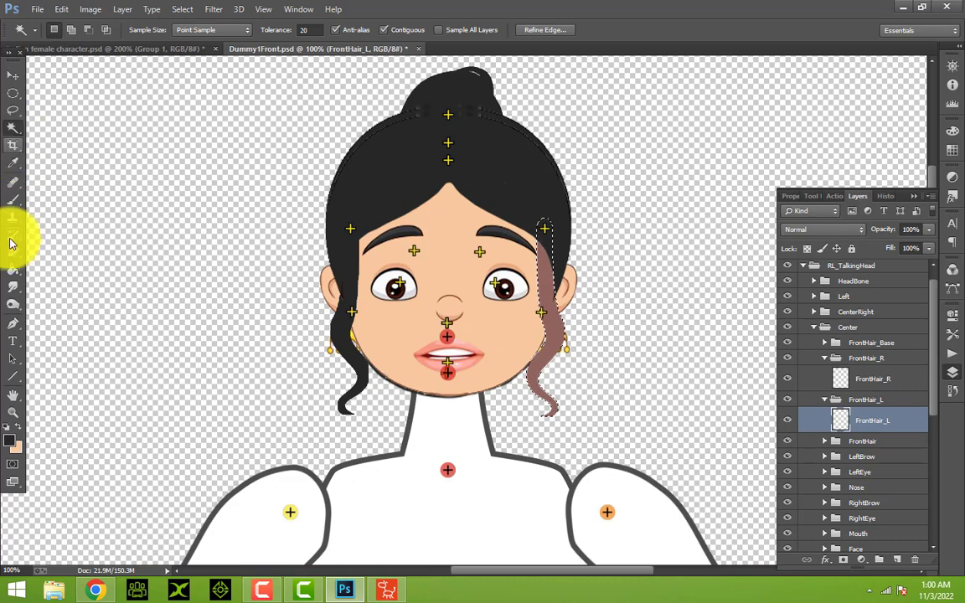
pyautogui.click(13, 201)
pyautogui.moveTo(544, 222)
pyautogui.mouseDown()
pyautogui.moveTo(549, 345)
pyautogui.moveTo(538, 417)
pyautogui.mouseUp()
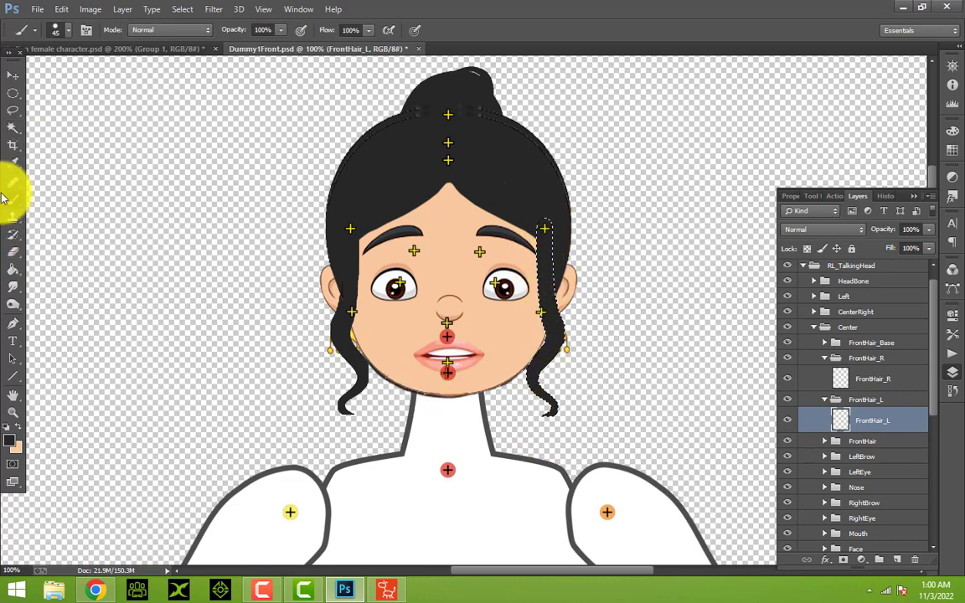
pyautogui.click(12, 112)
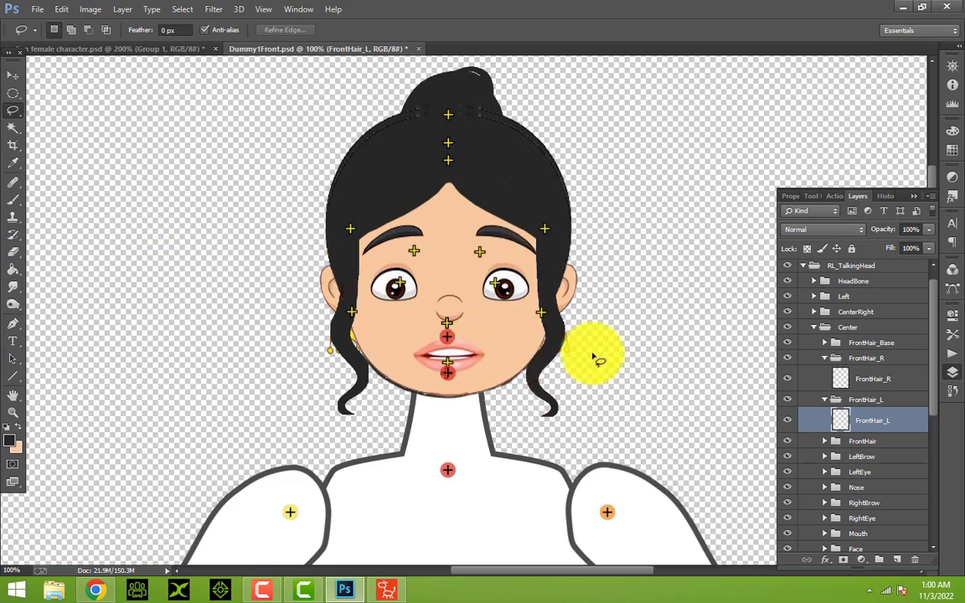
pyautogui.click(13, 76)
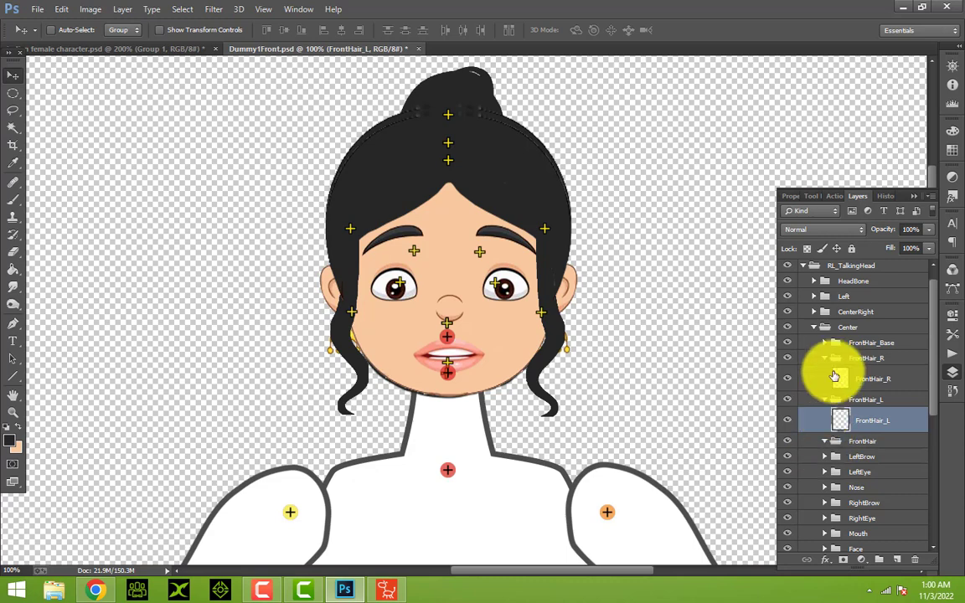
# Step: Examine the hair folders inside the Center group, from FrontHair_Base and FrontHair down to BackHair
pyautogui.click(826, 343)
pyautogui.click(826, 343)
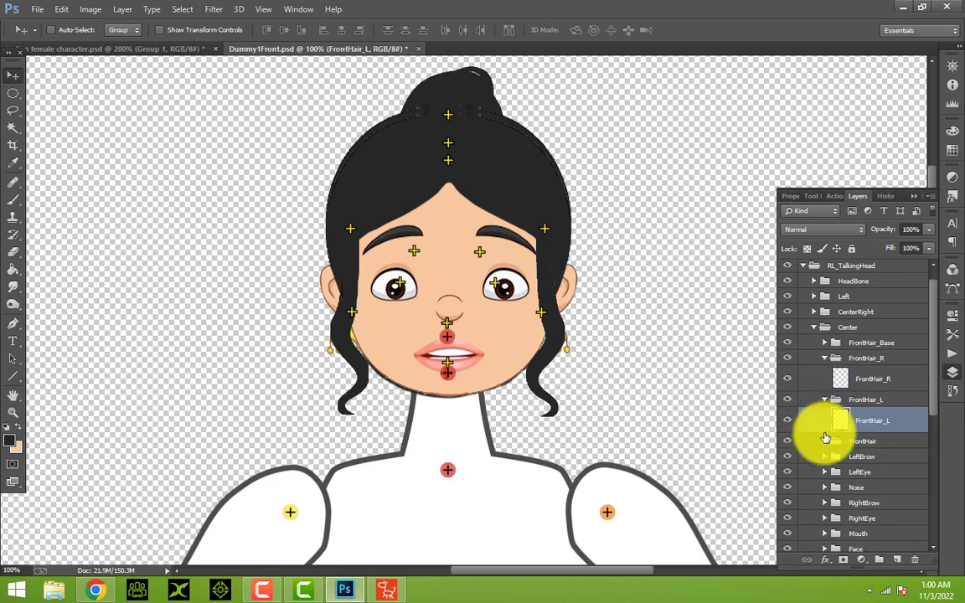
pyautogui.click(862, 441)
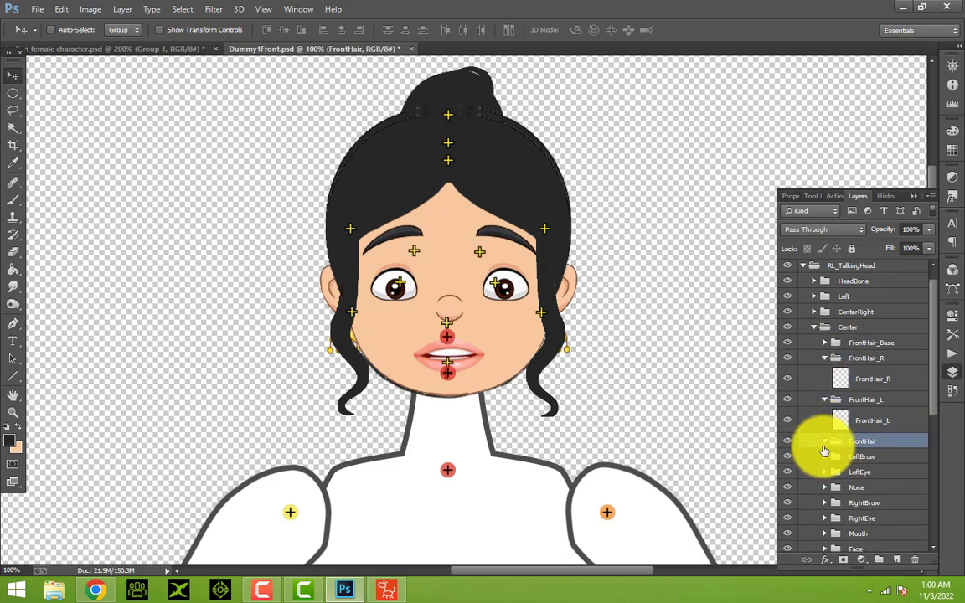
pyautogui.scroll(-5, 825, 450)
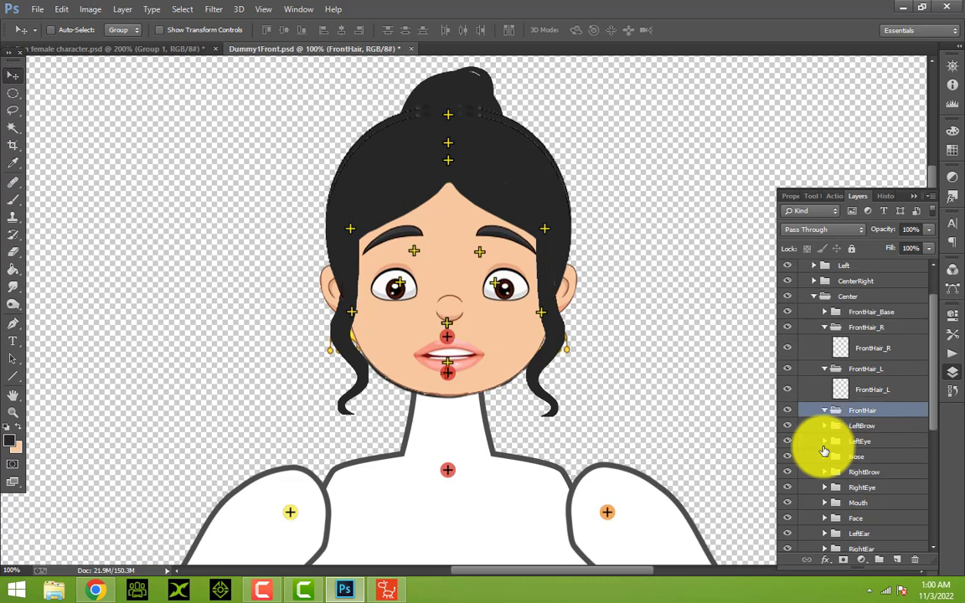
pyautogui.scroll(-1, 821, 448)
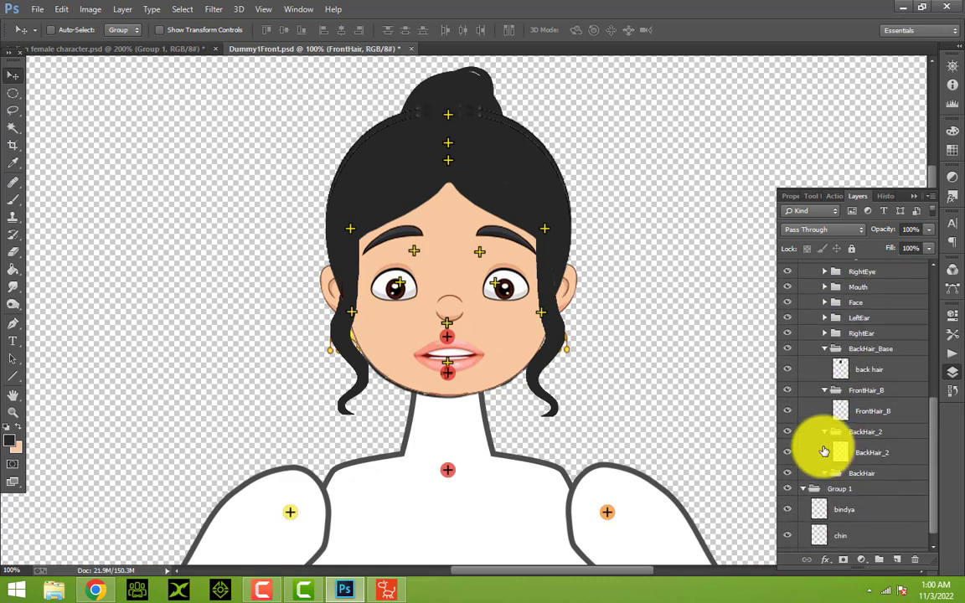
pyautogui.scroll(-1, 863, 473)
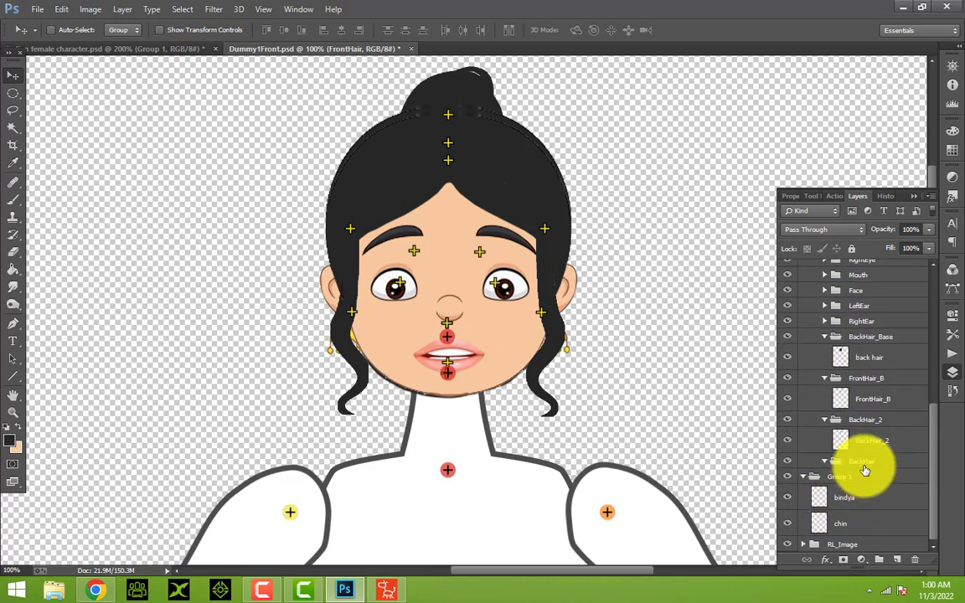
pyautogui.click(864, 465)
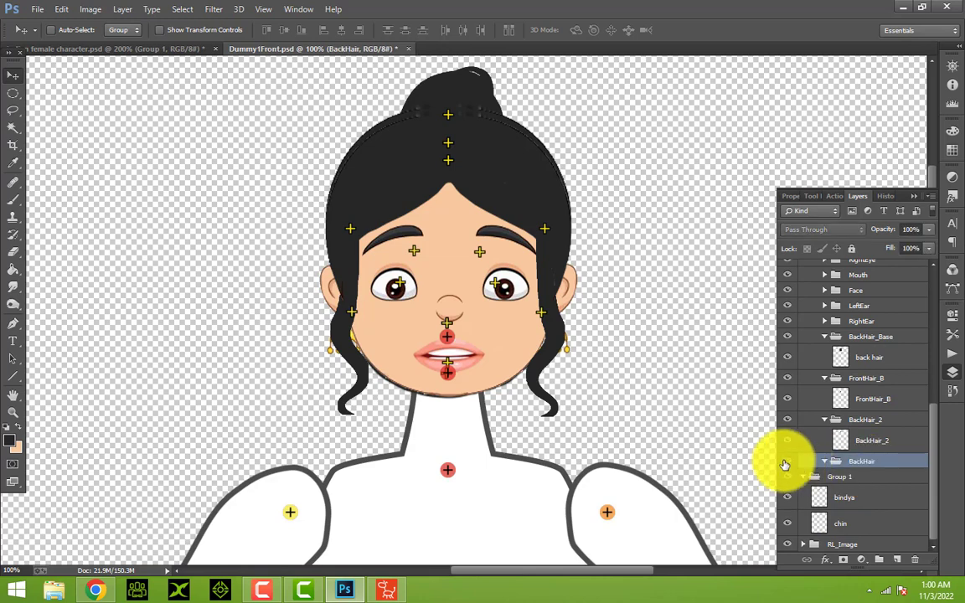
# Step: Move the BackHair_2, FrontHair_B and back hair layers aside one at a time to check their shapes, undoing each move
pyautogui.click(853, 441)
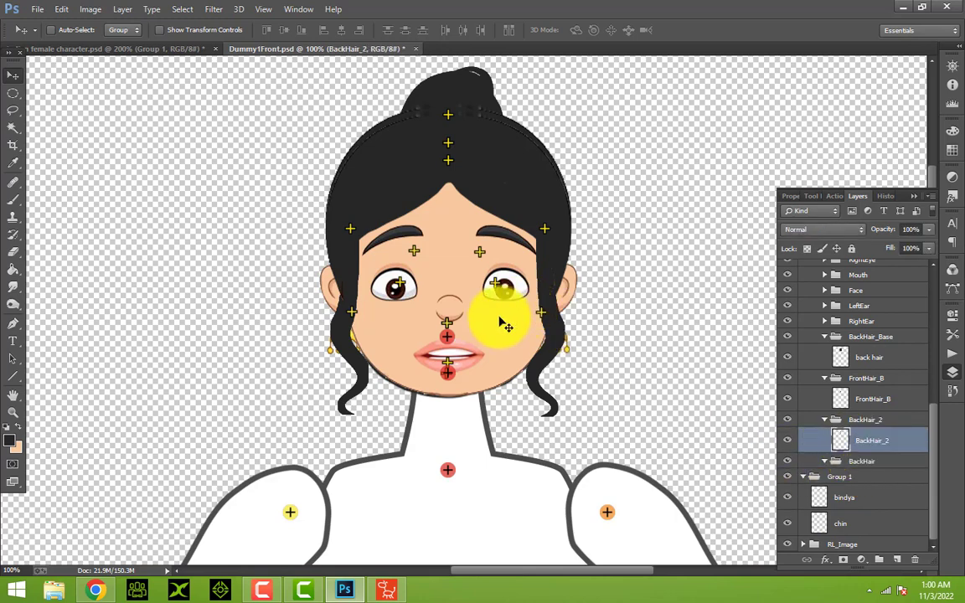
pyautogui.moveTo(503, 325); pyautogui.dragTo(670, 326)
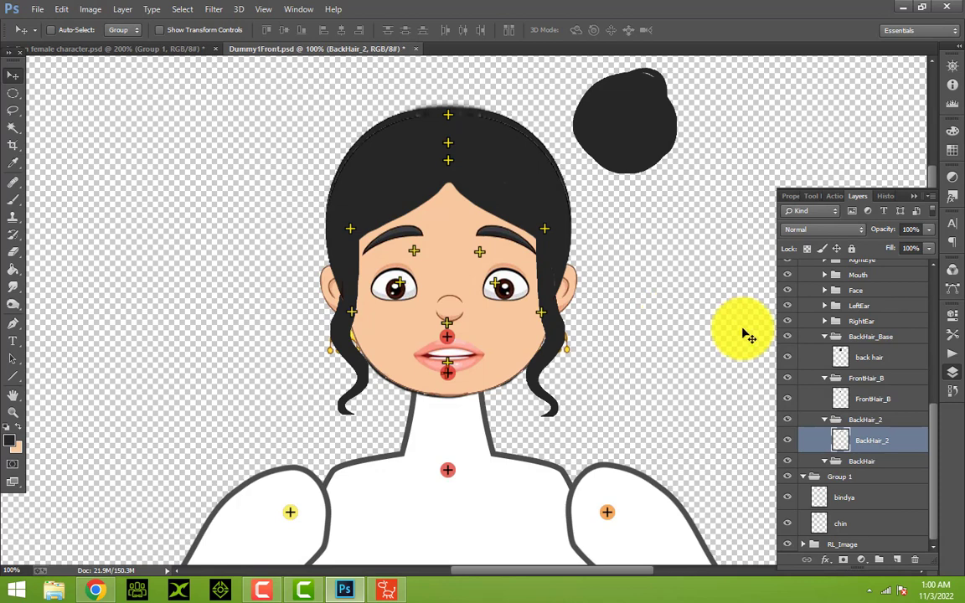
pyautogui.hotkey('ctrl', 'z')
pyautogui.click(863, 401)
pyautogui.moveTo(528, 319); pyautogui.dragTo(697, 317)
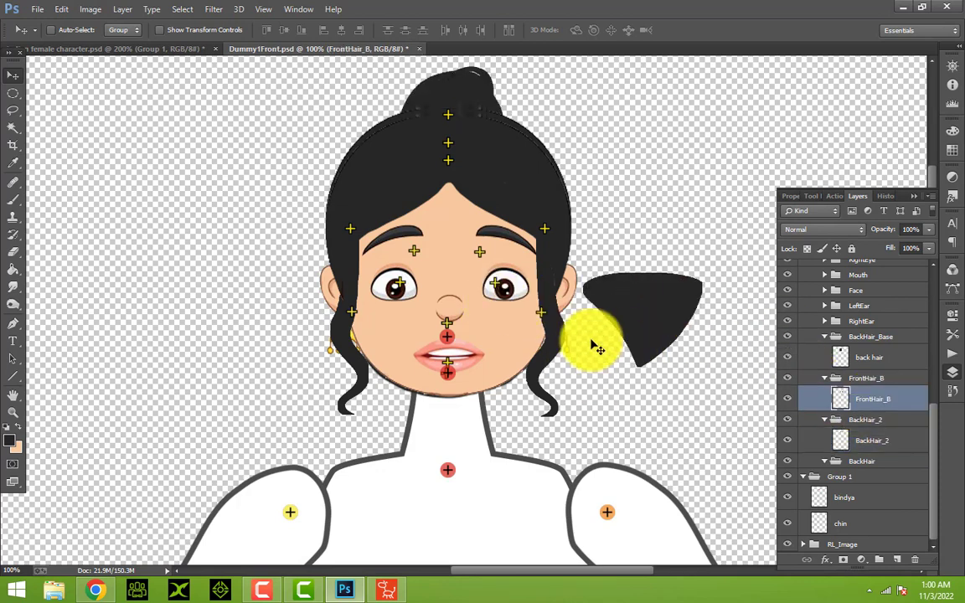
pyautogui.hotkey('ctrl', 'z')
pyautogui.click(878, 361)
pyautogui.moveTo(474, 313); pyautogui.dragTo(686, 329)
pyautogui.hotkey('ctrl', 'z')
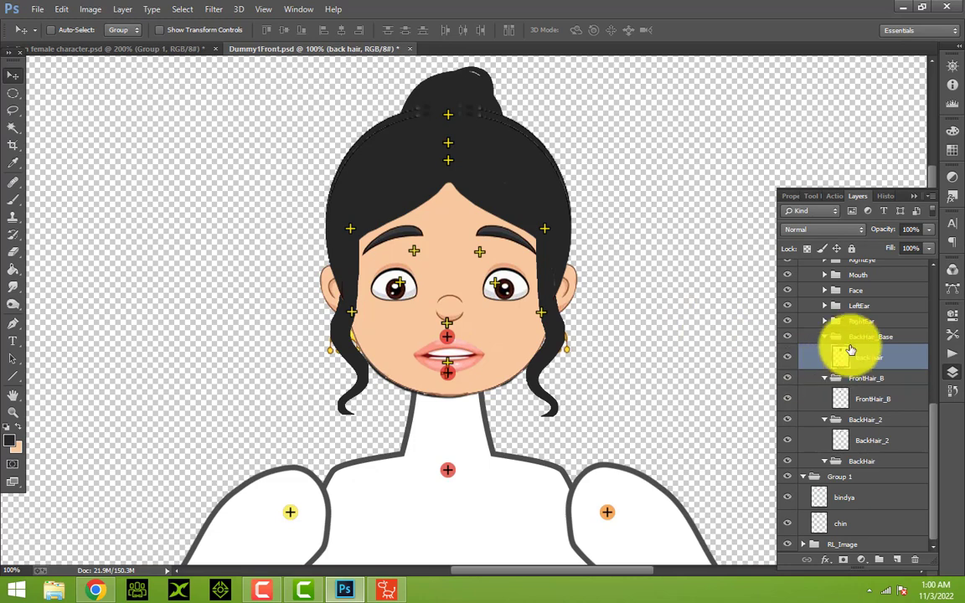
# Step: Collapse the Center folder and delete Group 1 with its leftover bindya and chin layers
pyautogui.moveTo(850, 350)
pyautogui.mouseDown()
pyautogui.moveTo(863, 327)
pyautogui.moveTo(864, 455)
pyautogui.mouseUp()
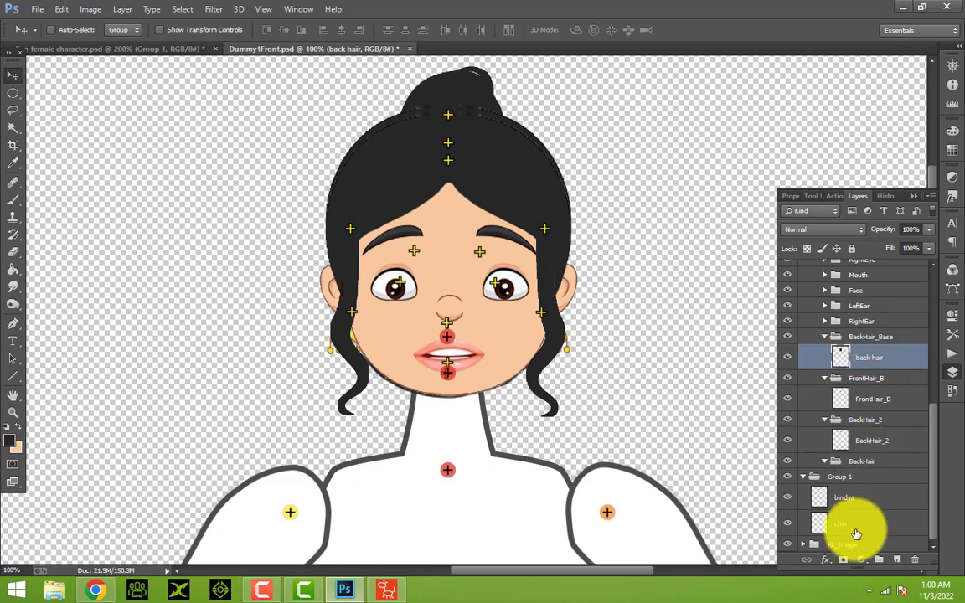
pyautogui.scroll(2, 867, 433)
pyautogui.scroll(5, 868, 429)
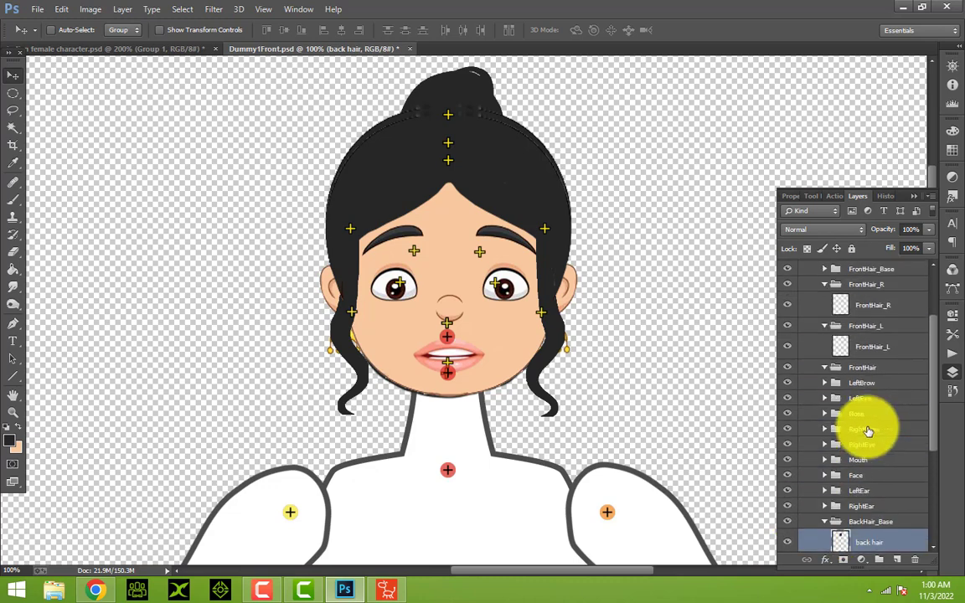
pyautogui.click(821, 320)
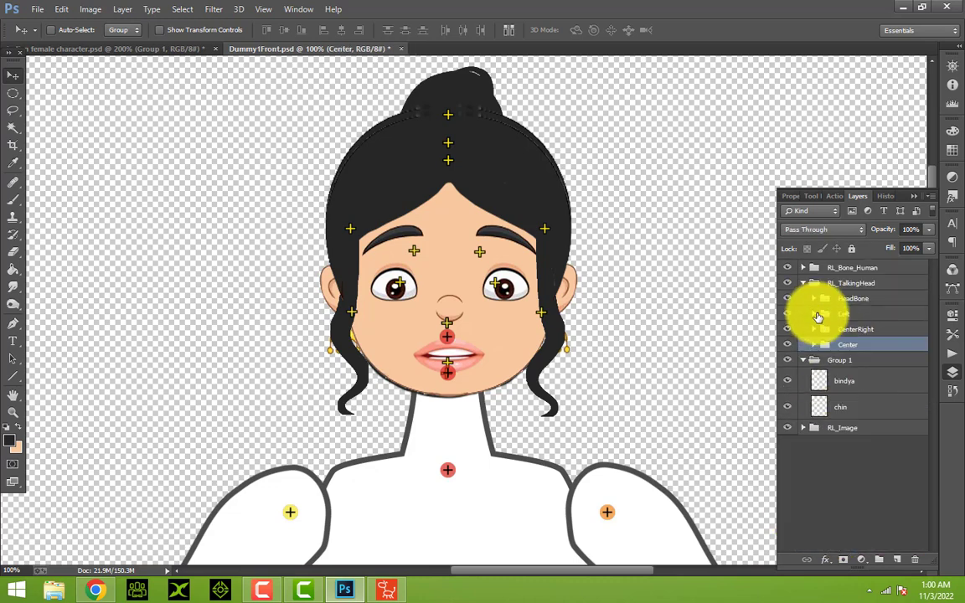
pyautogui.click(839, 359)
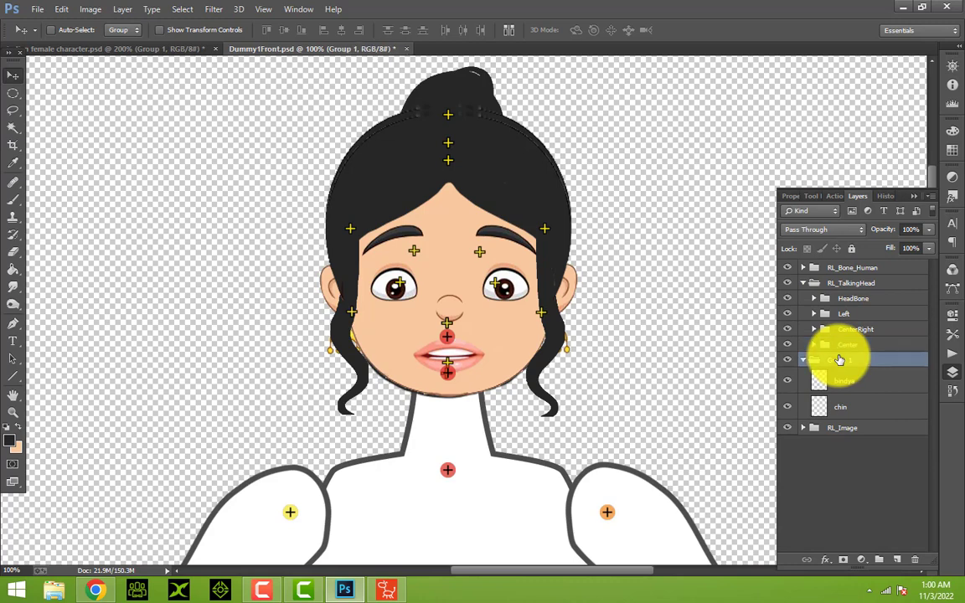
pyautogui.press('Delete')
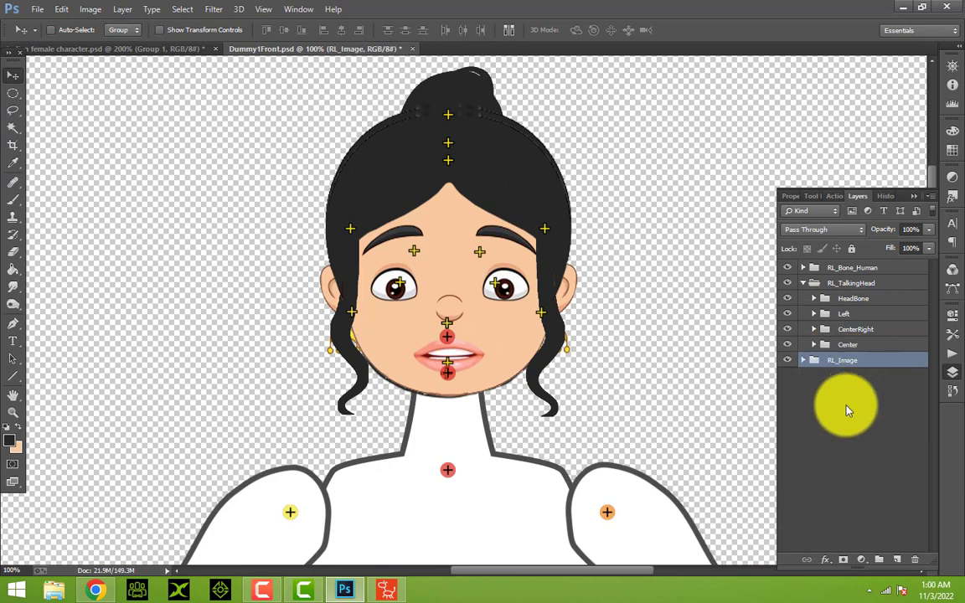
pyautogui.click(846, 410)
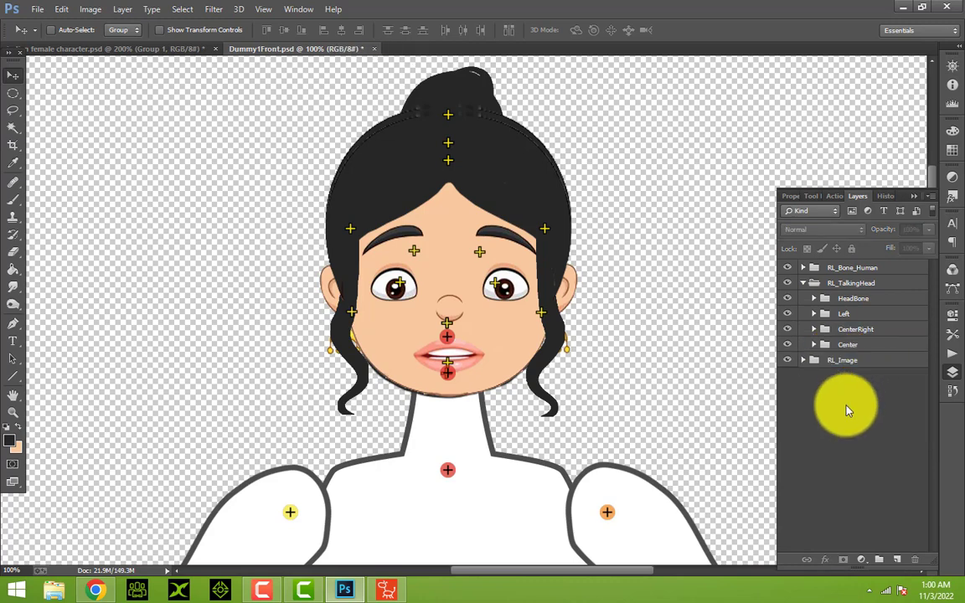
# Step: Expand the HeadBone folder and move the Face bone marker down onto the chin, just below the lips
pyautogui.click(815, 299)
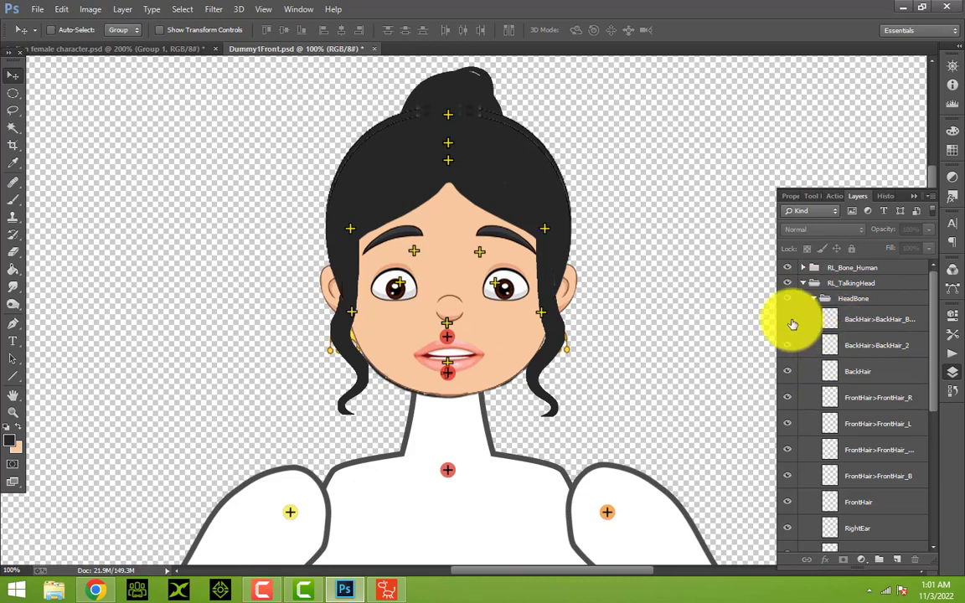
pyautogui.scroll(-5, 817, 344)
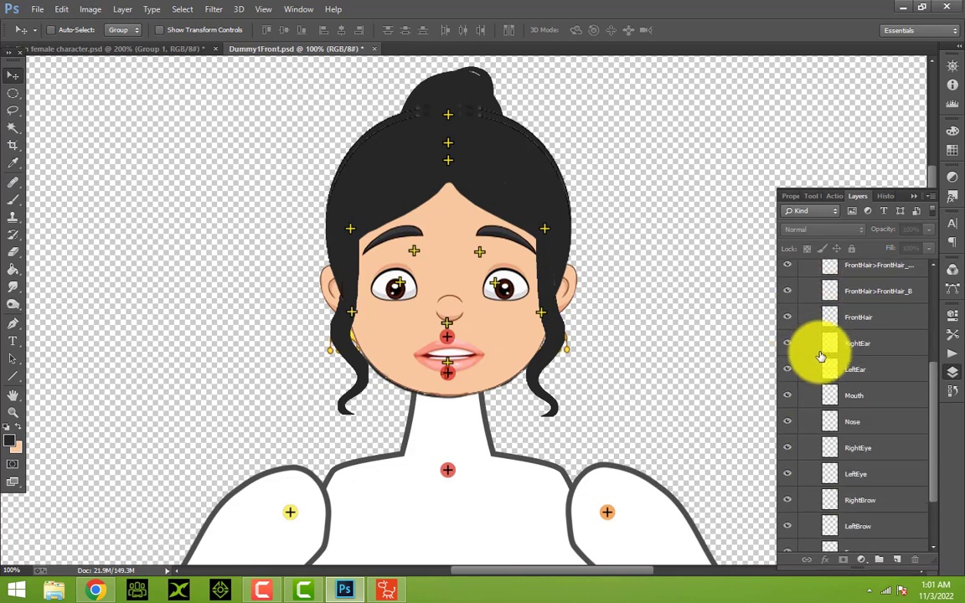
pyautogui.scroll(-2, 821, 358)
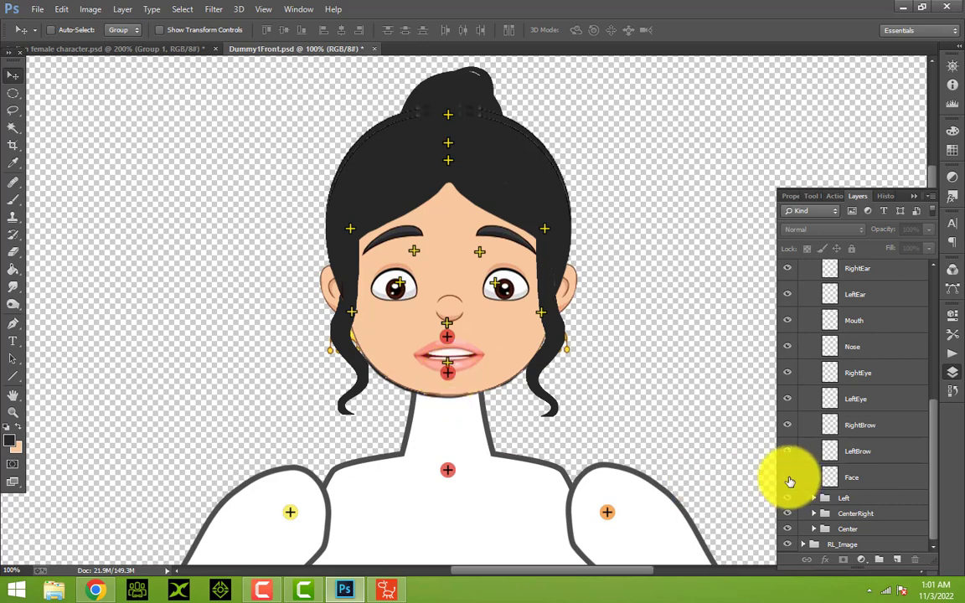
pyautogui.click(855, 479)
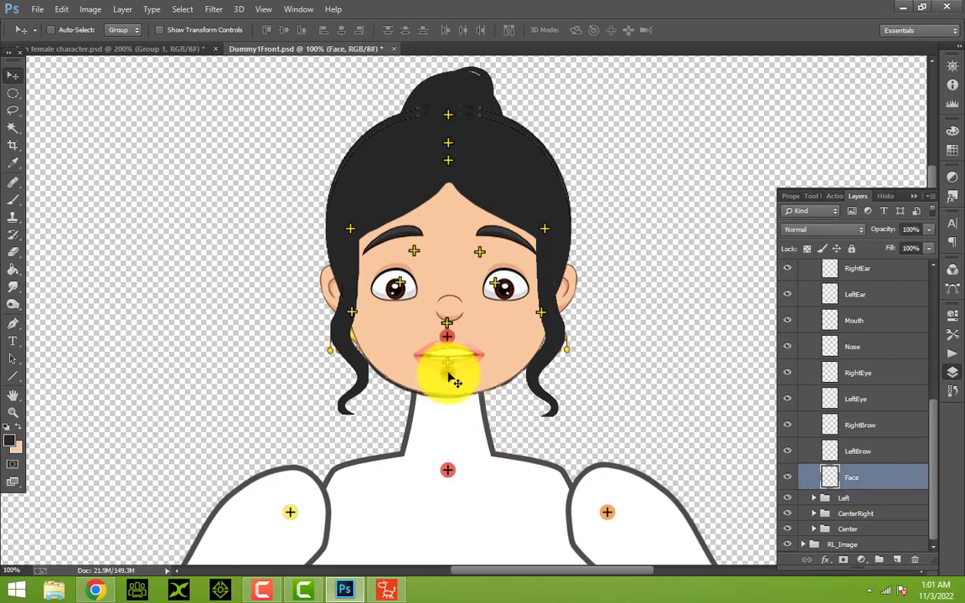
pyautogui.moveTo(453, 381); pyautogui.dragTo(452, 387)
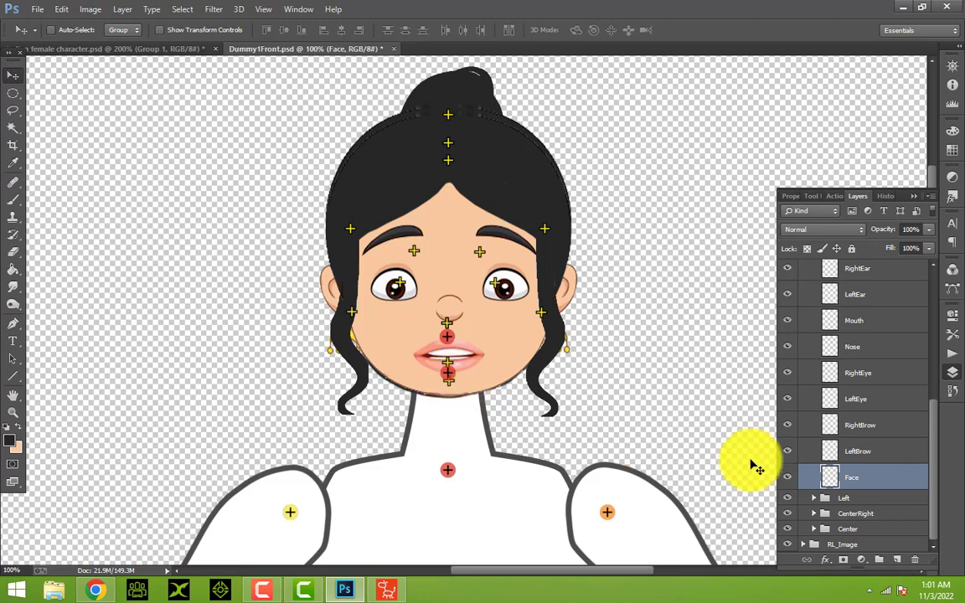
# Step: Move the LeftBrow and RightBrow bone markers up onto the inner parts of their matching eyebrows
pyautogui.click(858, 453)
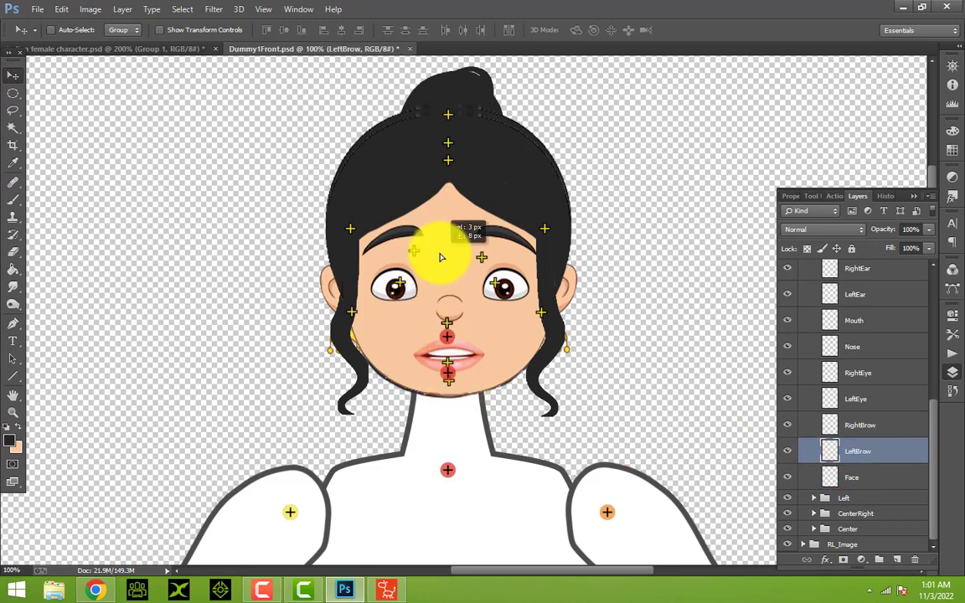
pyautogui.moveTo(441, 257); pyautogui.dragTo(449, 229)
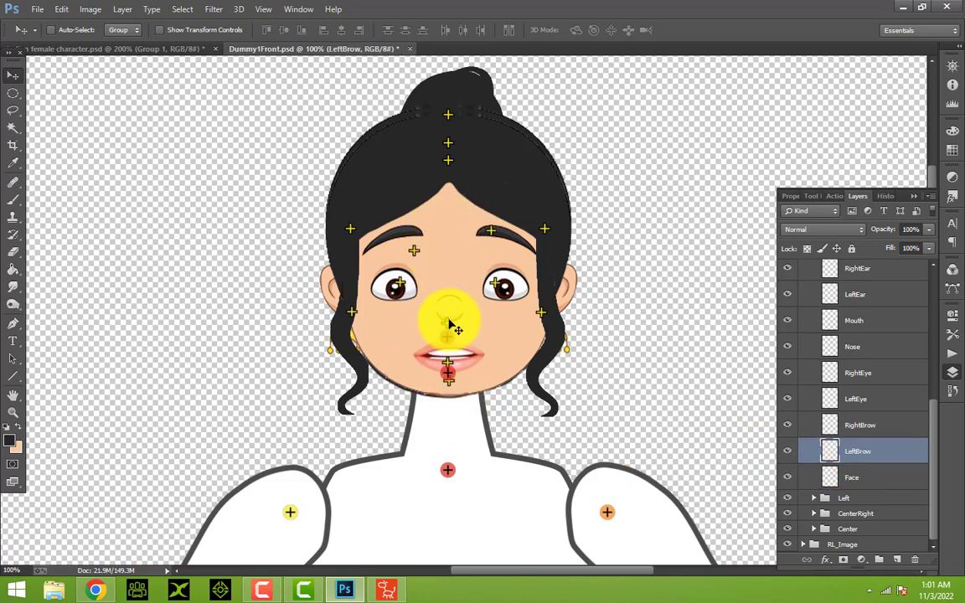
pyautogui.click(861, 427)
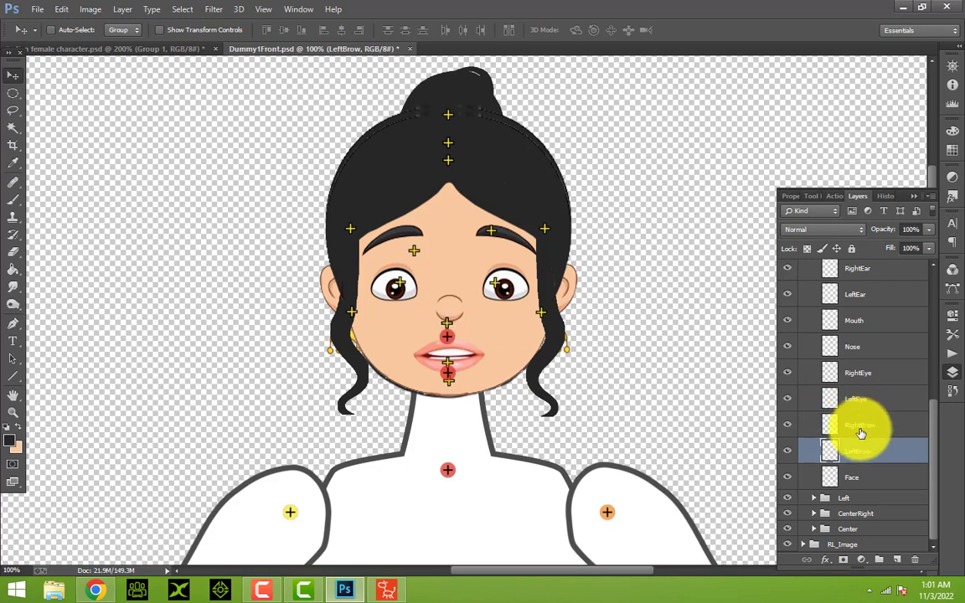
pyautogui.moveTo(409, 241); pyautogui.dragTo(407, 229)
# Step: Center the LeftEye and RightEye bone markers on the pupils of their matching eyes
pyautogui.click(863, 400)
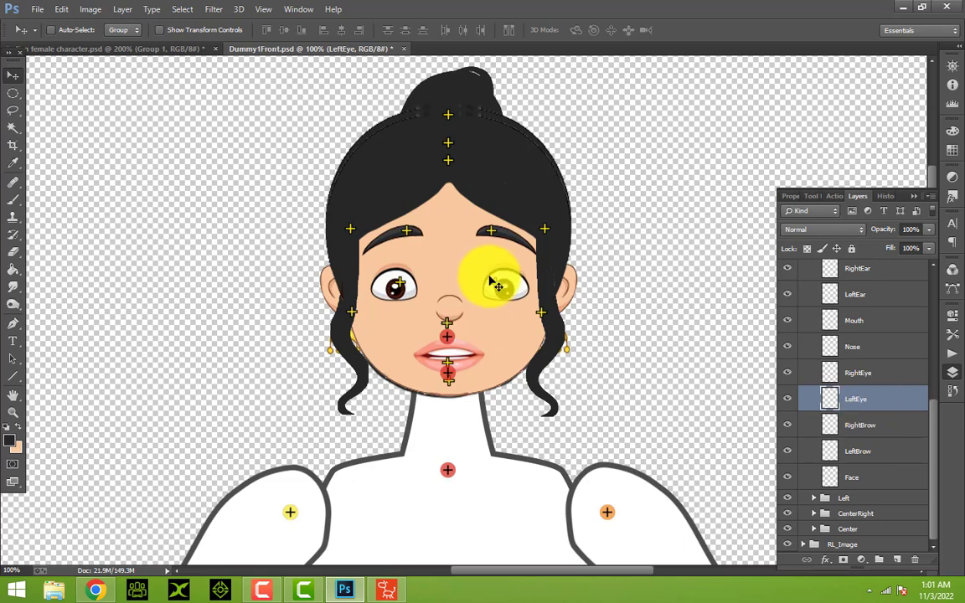
pyautogui.moveTo(491, 282)
pyautogui.mouseDown()
pyautogui.moveTo(480, 282)
pyautogui.moveTo(505, 286)
pyautogui.mouseUp()
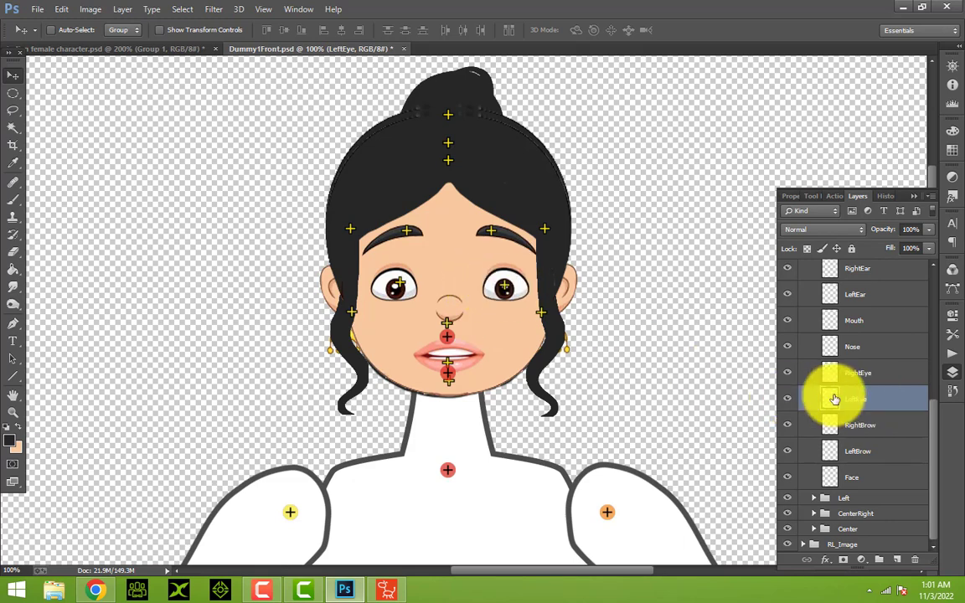
pyautogui.click(858, 373)
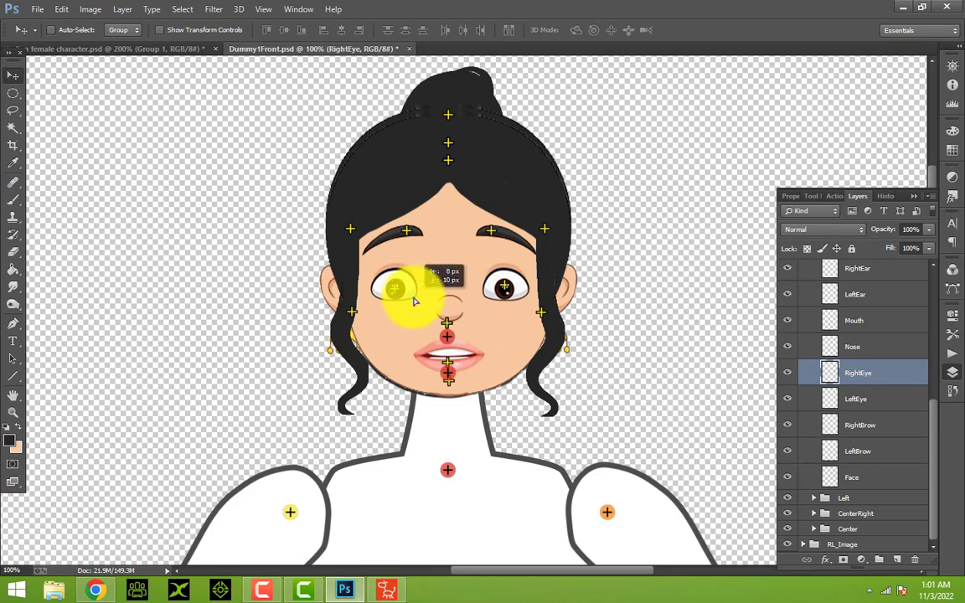
pyautogui.moveTo(413, 301); pyautogui.dragTo(411, 300)
# Step: Place the Nose bone marker on the middle of the nose and the Mouth marker at the center of the lips
pyautogui.click(852, 346)
pyautogui.moveTo(448, 336); pyautogui.dragTo(441, 338)
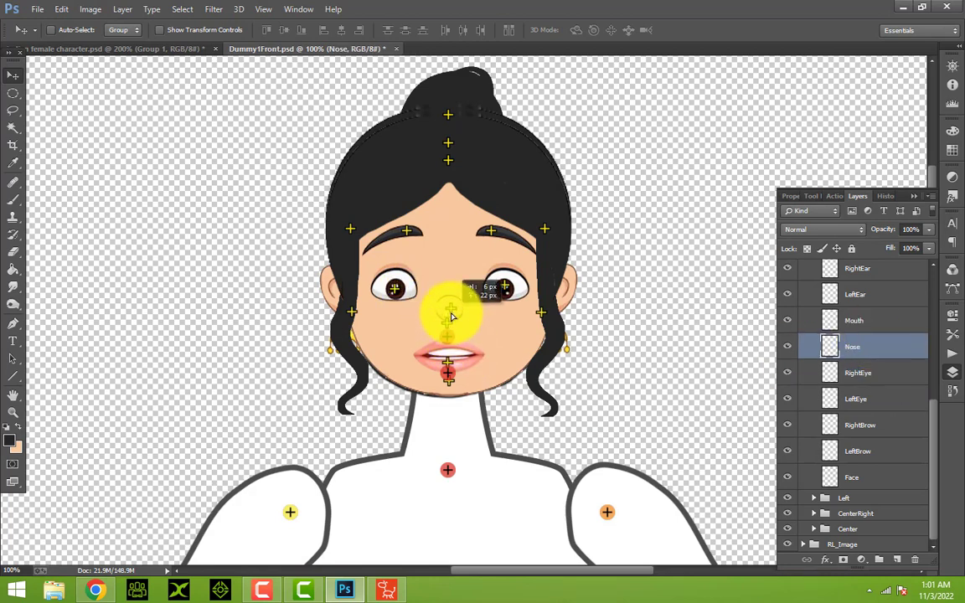
pyautogui.moveTo(449, 316); pyautogui.dragTo(450, 328)
pyautogui.click(856, 322)
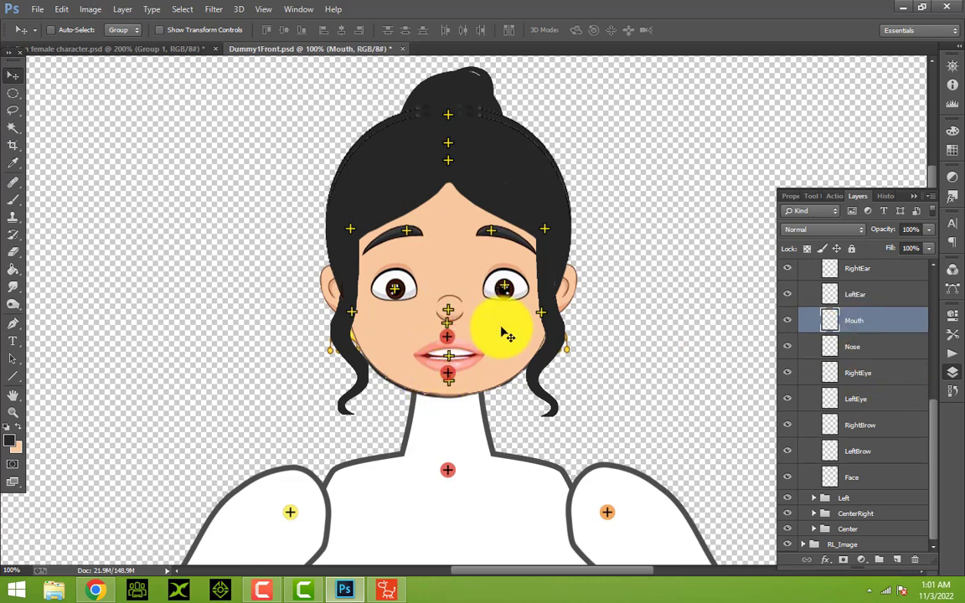
# Step: Move the LeftEar and RightEar bone markers up and outward to where each ear joins the head
pyautogui.click(857, 295)
pyautogui.moveTo(541, 312); pyautogui.dragTo(557, 292)
pyautogui.click(856, 276)
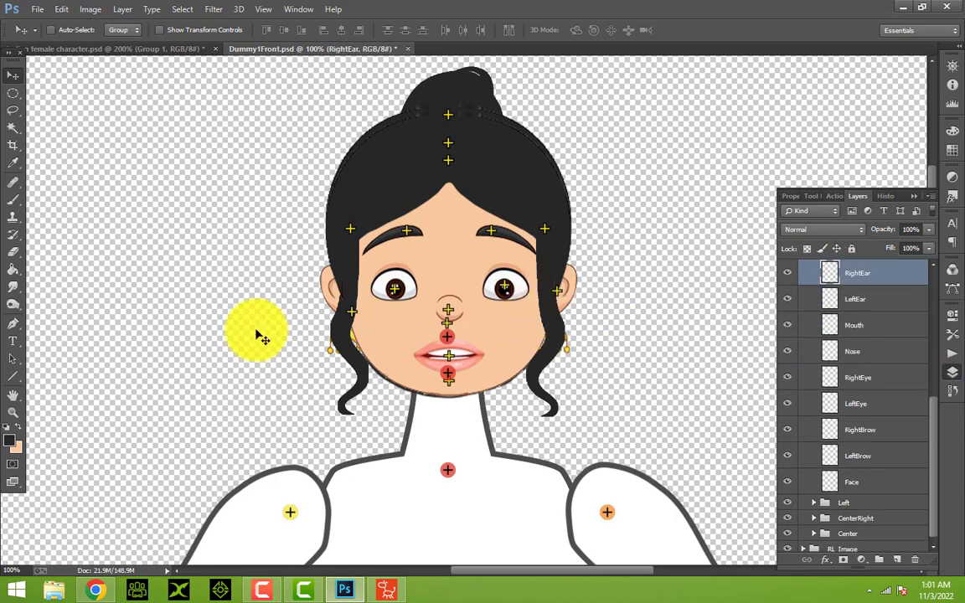
pyautogui.moveTo(357, 312); pyautogui.dragTo(340, 291)
# Step: Check the placement of the FrontHair, FrontHair_B and BackHair_Base bone markers against the character's hair
pyautogui.scroll(2, 838, 310)
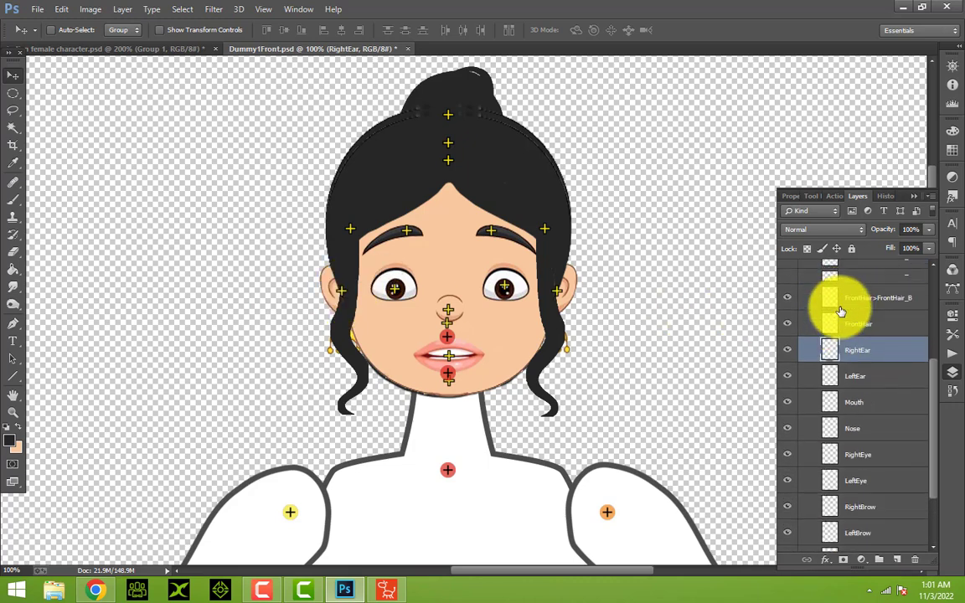
pyautogui.click(858, 325)
pyautogui.moveTo(454, 184); pyautogui.dragTo(455, 192)
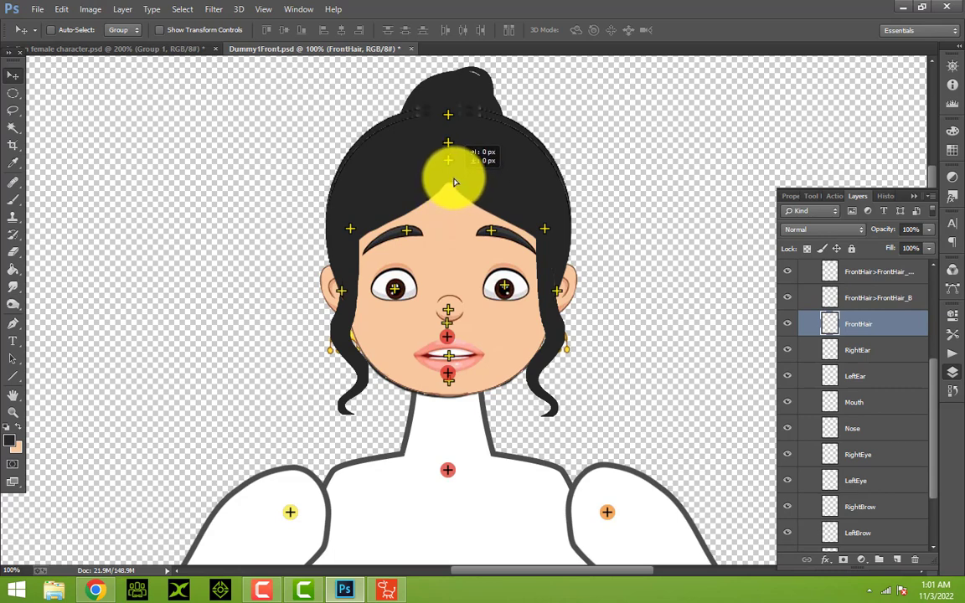
pyautogui.moveTo(455, 182); pyautogui.dragTo(455, 182)
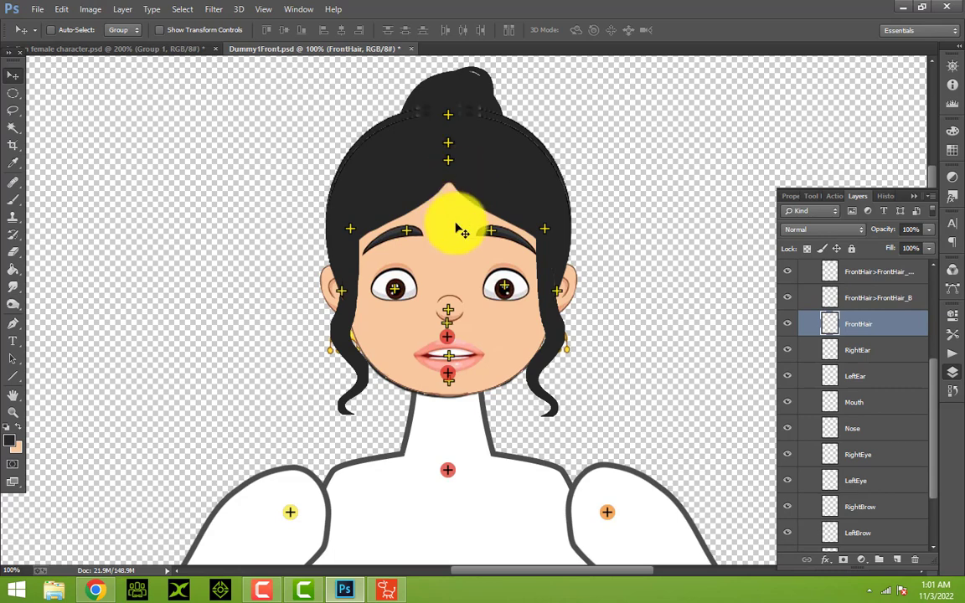
pyautogui.moveTo(885, 302); pyautogui.dragTo(878, 304)
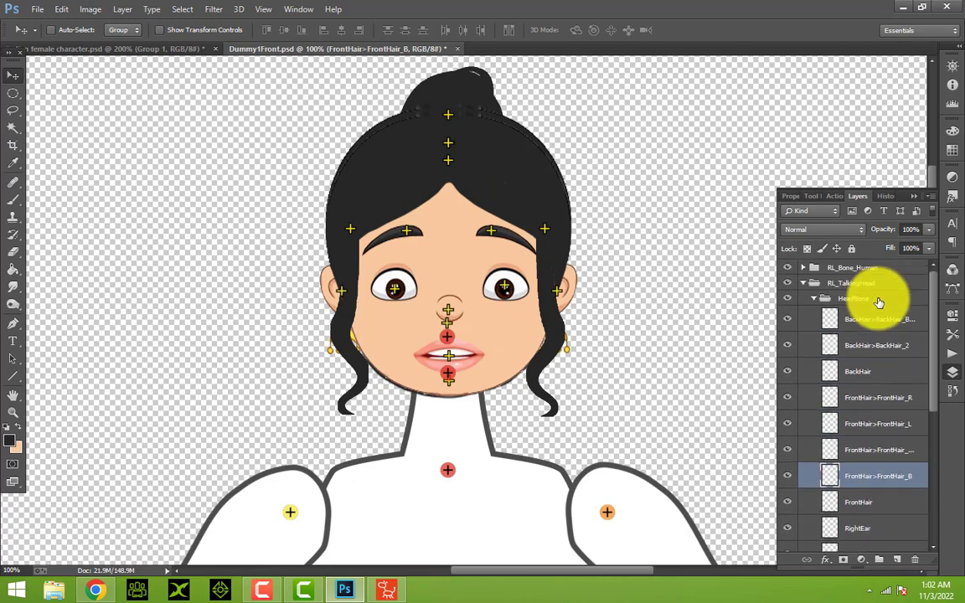
pyautogui.moveTo(879, 301); pyautogui.dragTo(779, 328)
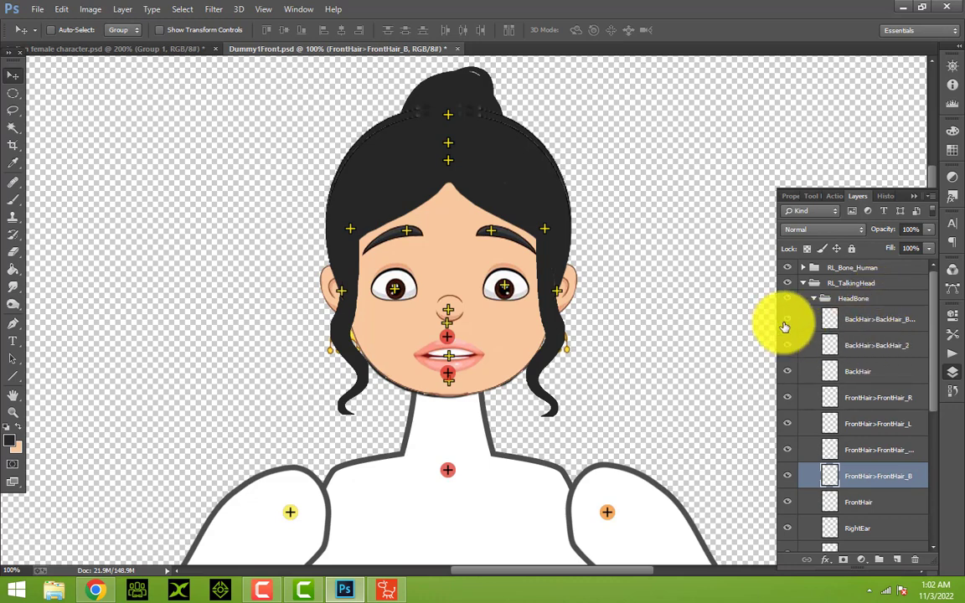
pyautogui.click(883, 319)
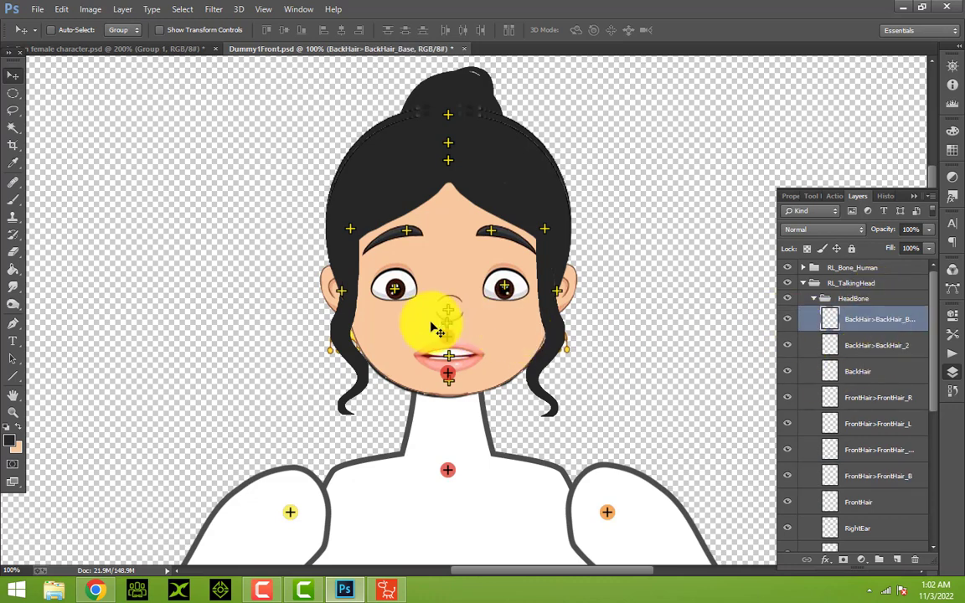
pyautogui.moveTo(437, 331); pyautogui.dragTo(474, 333)
pyautogui.scroll(-1, 653, 362)
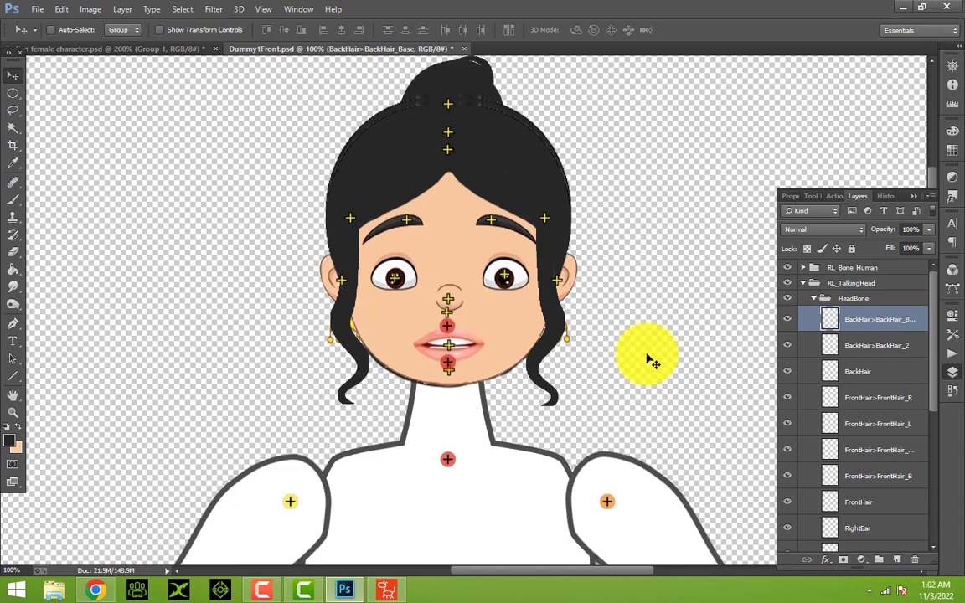
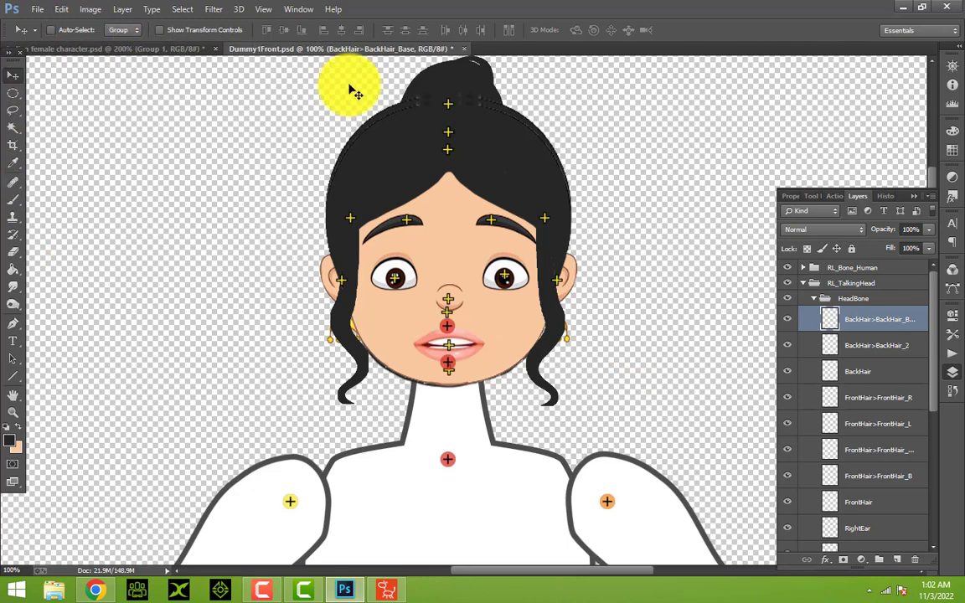
# Step: Save the edited Dummy1Front.psd and switch to a maximized Cartoon Animator to load the updated character
pyautogui.click(386, 589)
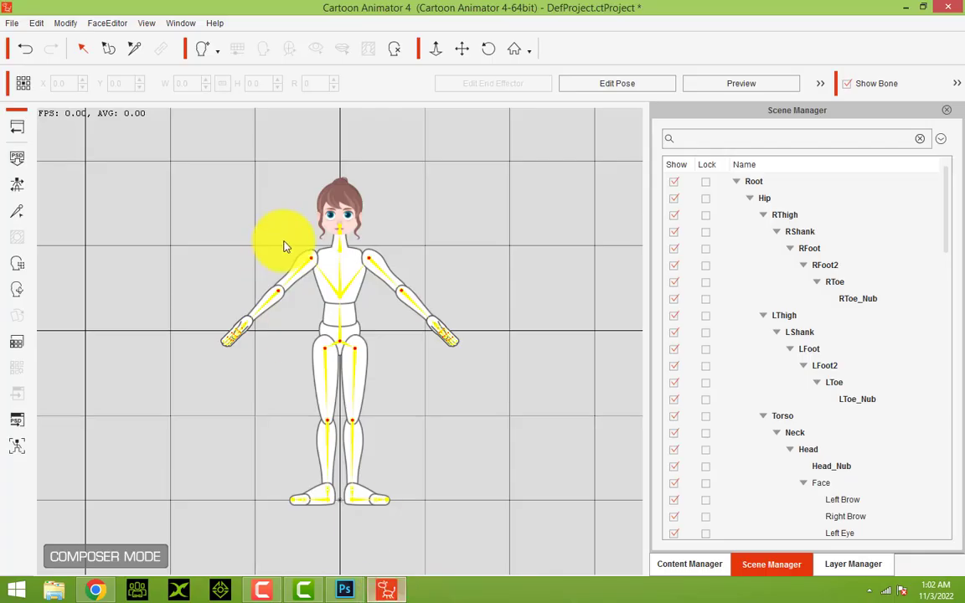
pyautogui.click(387, 584)
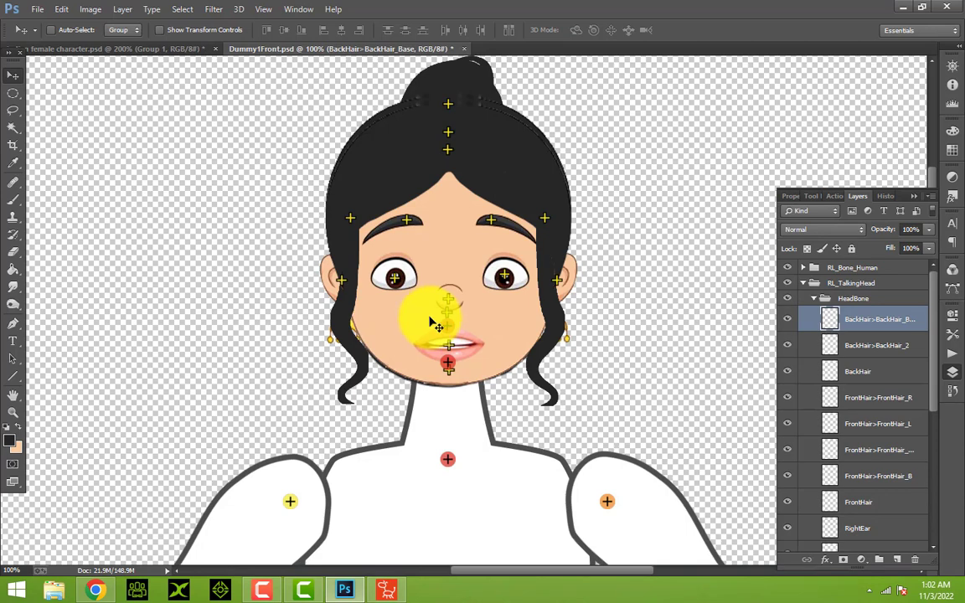
pyautogui.click(37, 9)
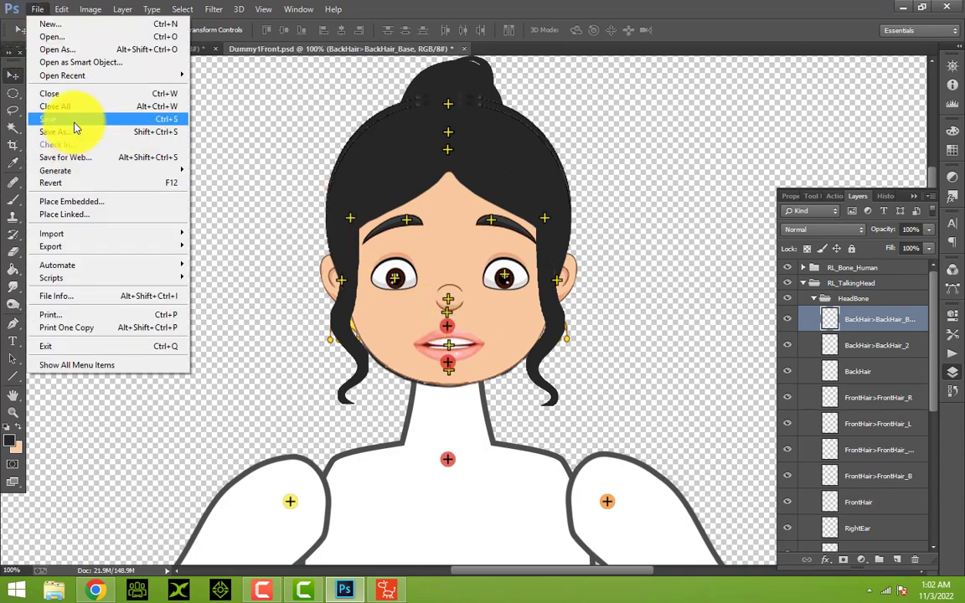
pyautogui.click(74, 128)
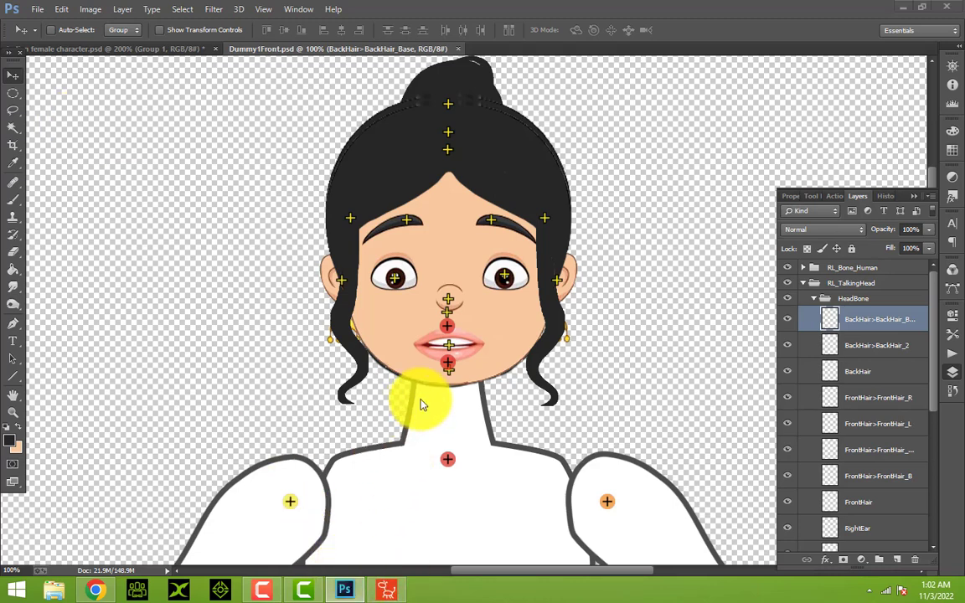
pyautogui.click(399, 591)
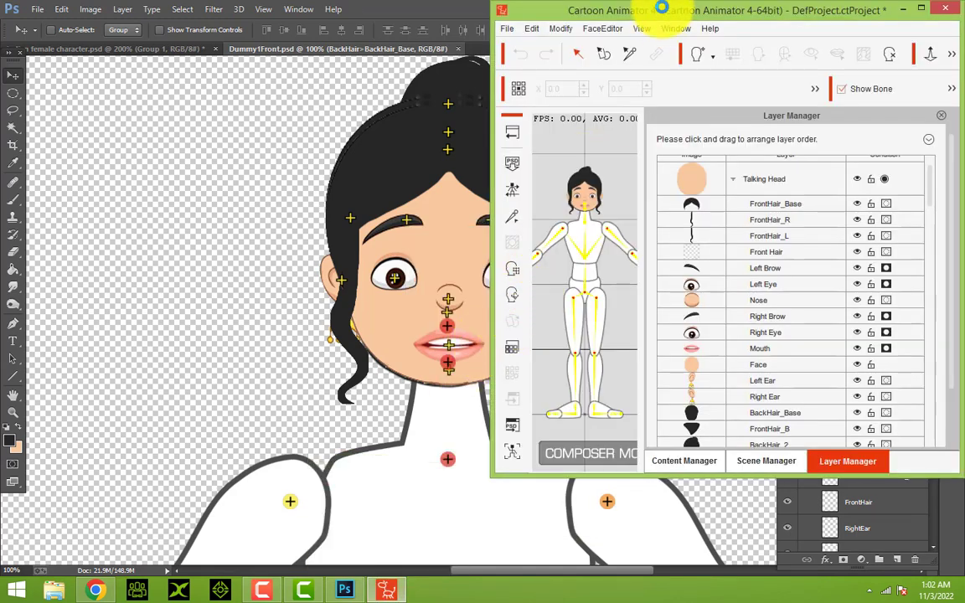
pyautogui.doubleClick(662, 8)
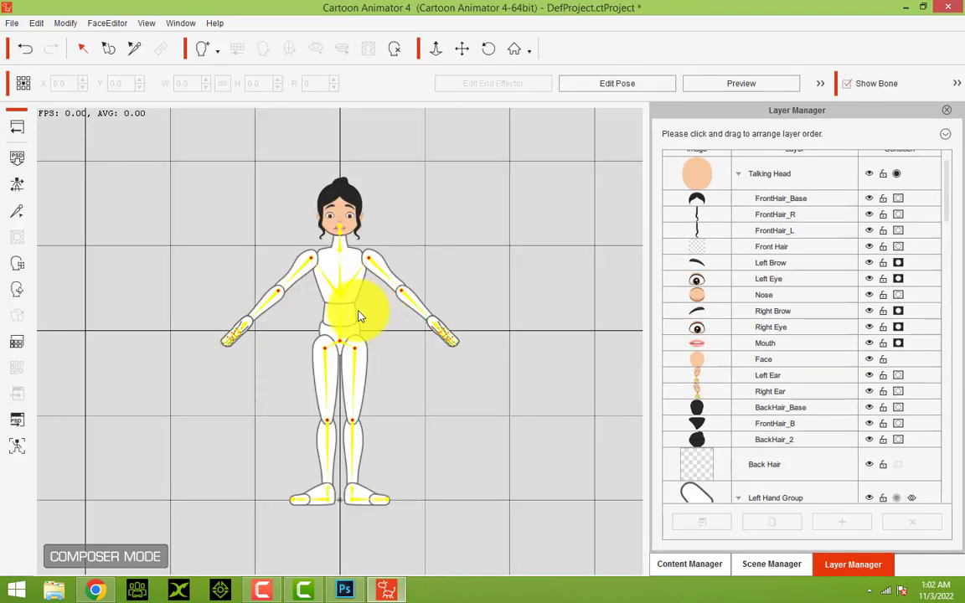
# Step: Frame the character's head closely in the viewport and open the 360 Head Creator for it
pyautogui.click(337, 197)
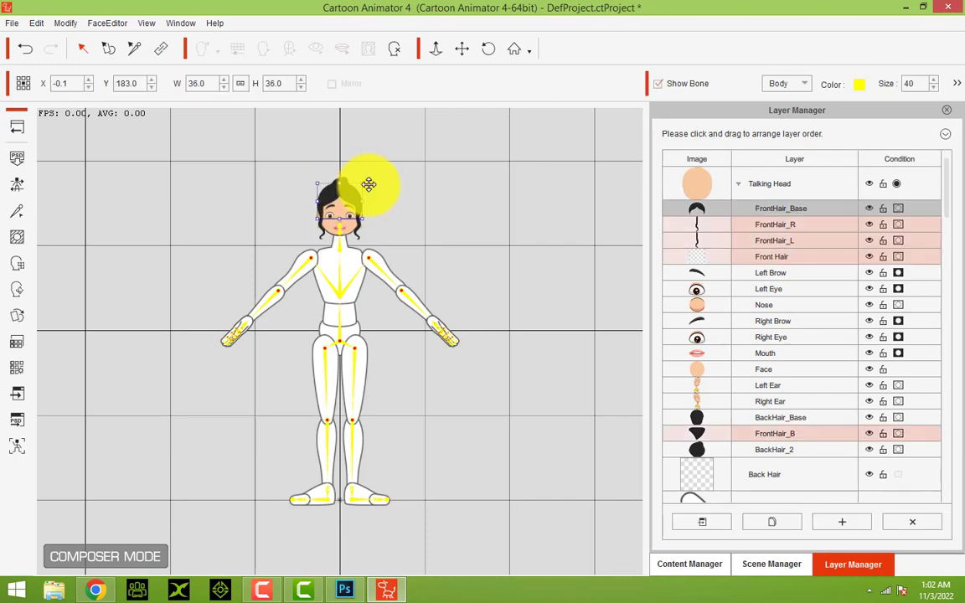
pyautogui.click(462, 49)
pyautogui.moveTo(351, 210); pyautogui.dragTo(373, 253)
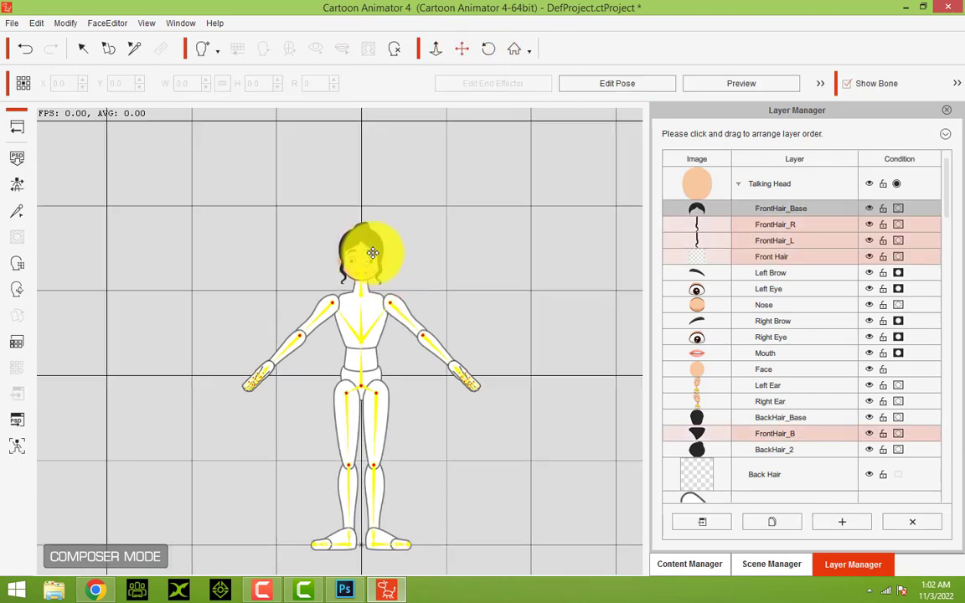
pyautogui.click(434, 48)
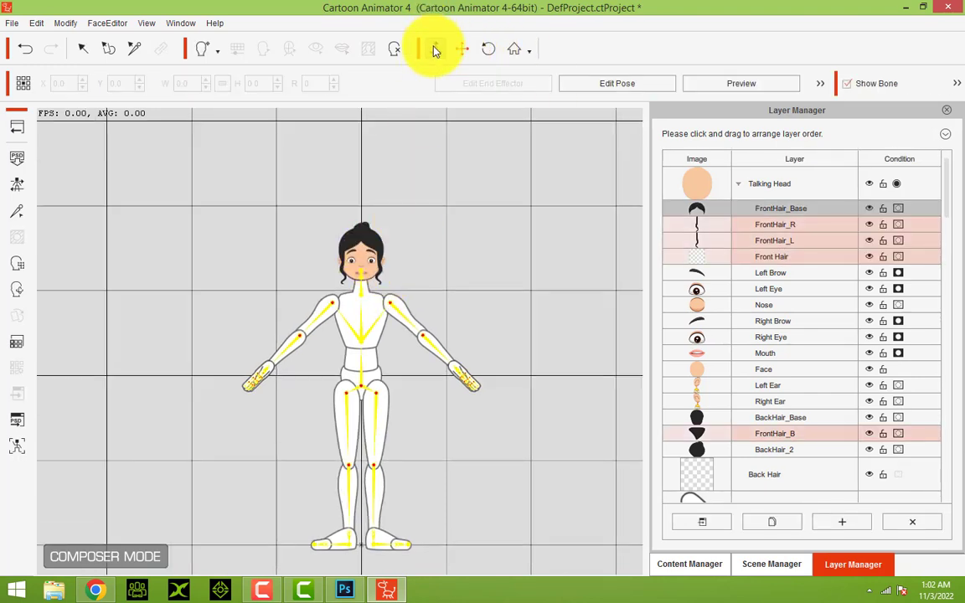
pyautogui.moveTo(388, 179); pyautogui.dragTo(420, 124)
pyautogui.click(461, 50)
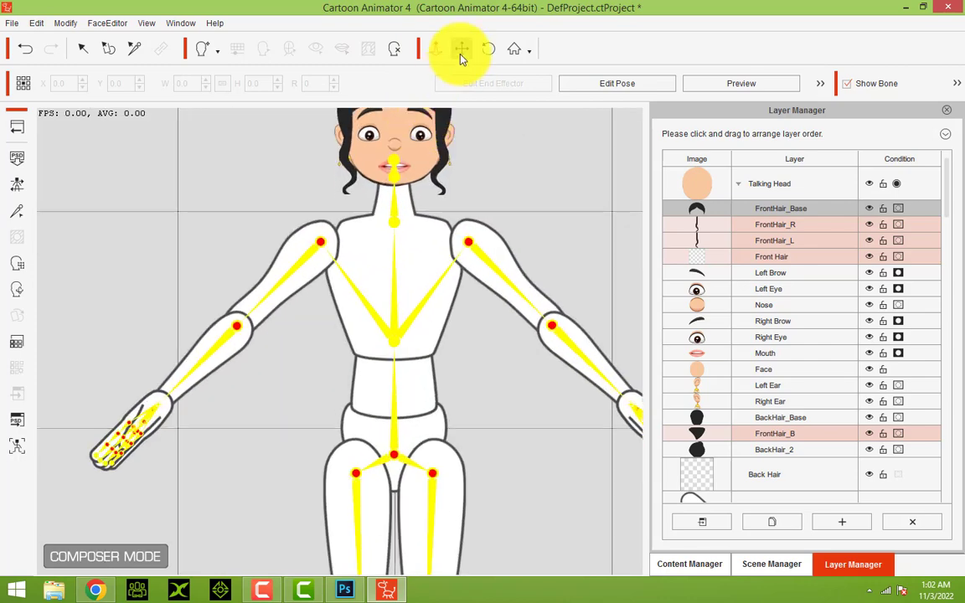
pyautogui.moveTo(402, 170); pyautogui.dragTo(398, 329)
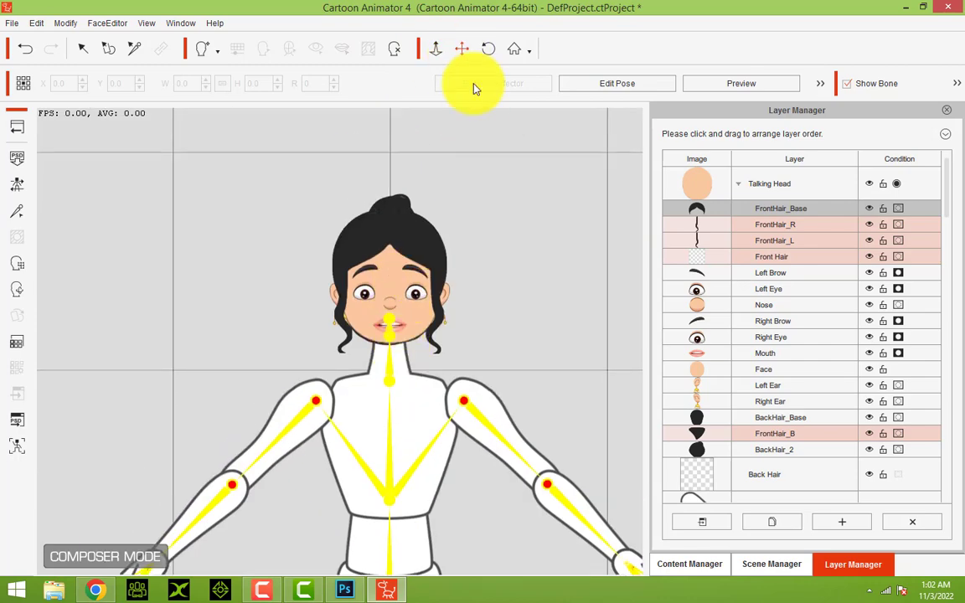
pyautogui.click(437, 47)
pyautogui.moveTo(413, 134); pyautogui.dragTo(436, 292)
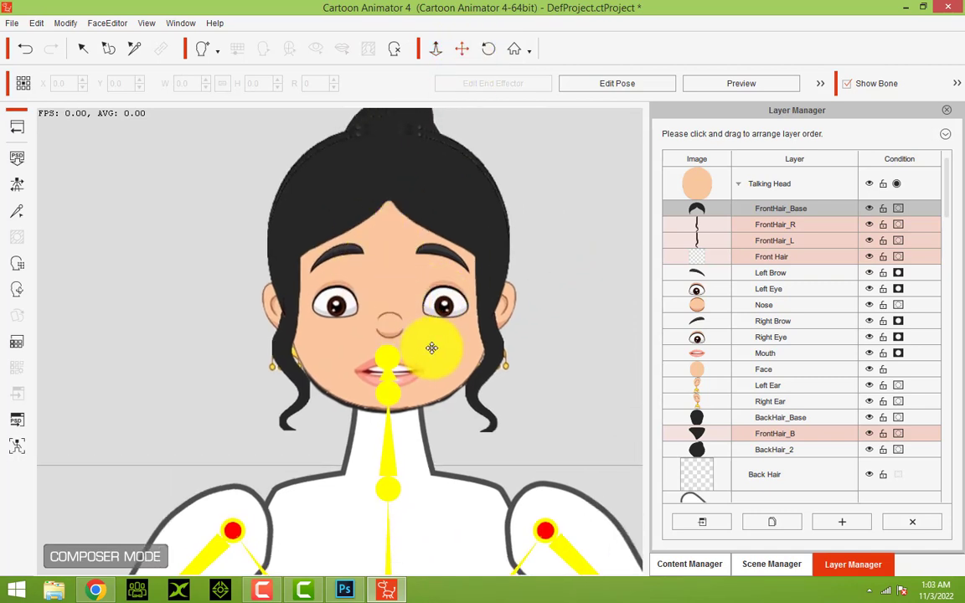
pyautogui.click(17, 291)
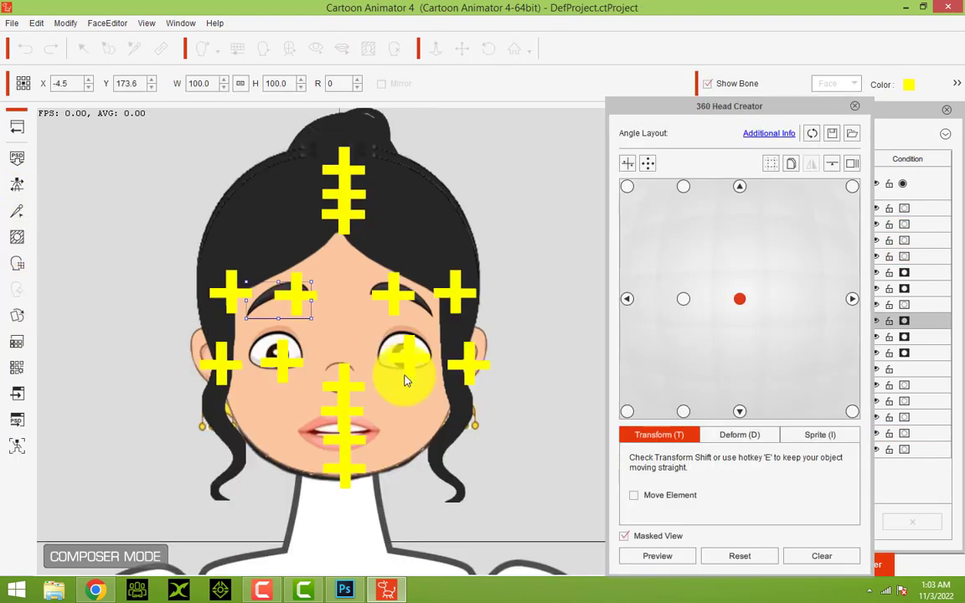
# Step: Review the head at the half-left, full-left, front and full-right angles
pyautogui.click(684, 302)
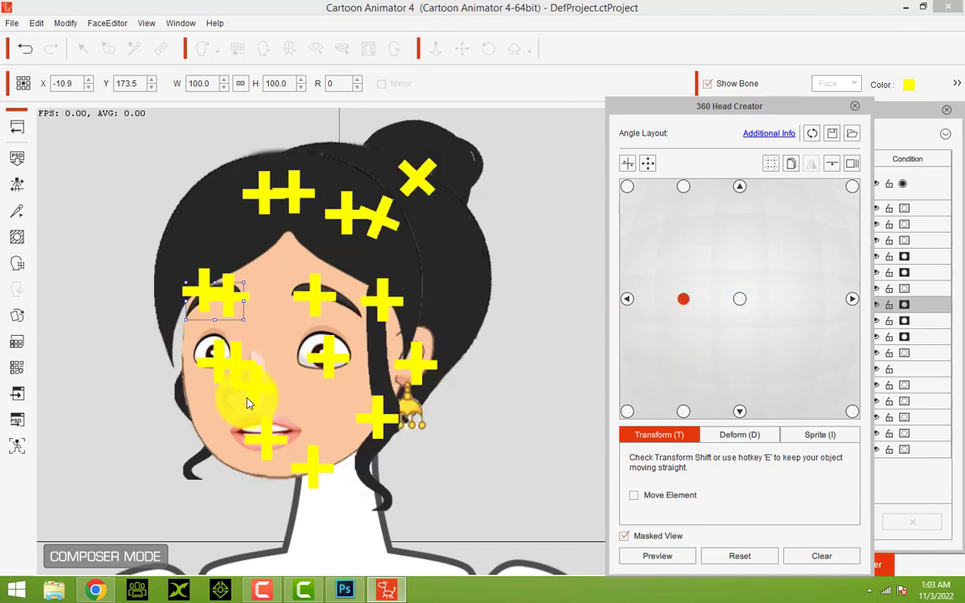
pyautogui.click(630, 300)
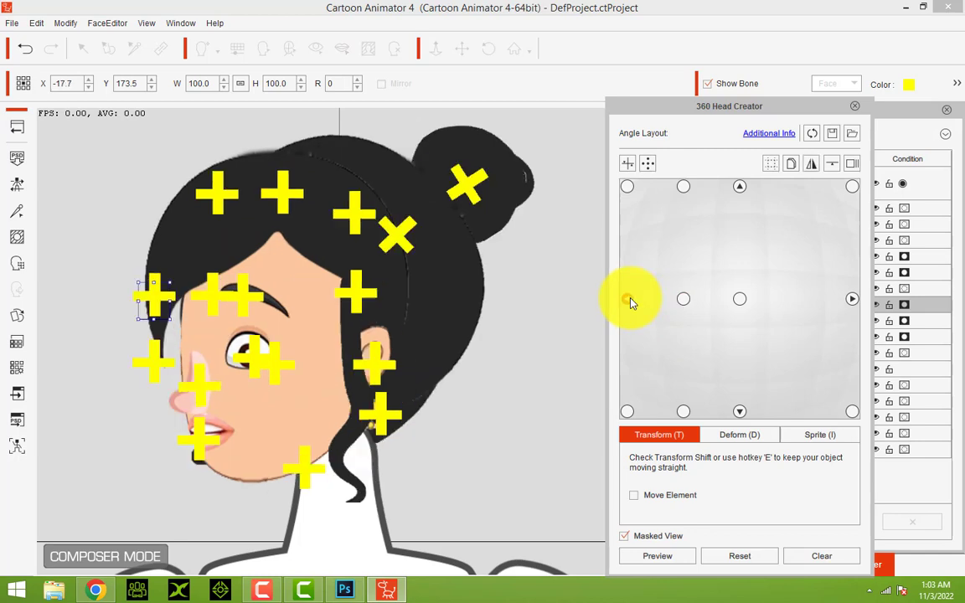
pyautogui.click(683, 299)
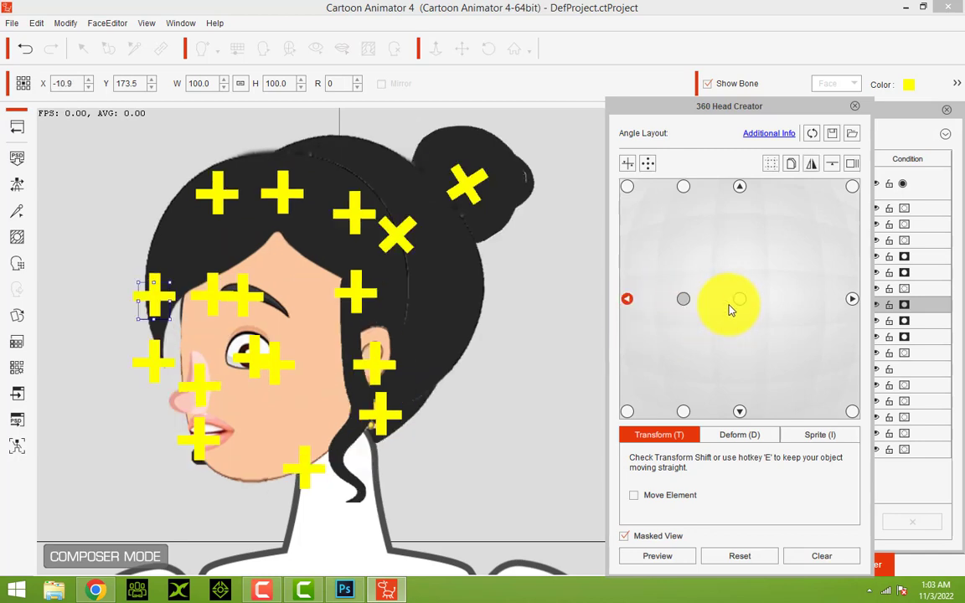
pyautogui.click(740, 299)
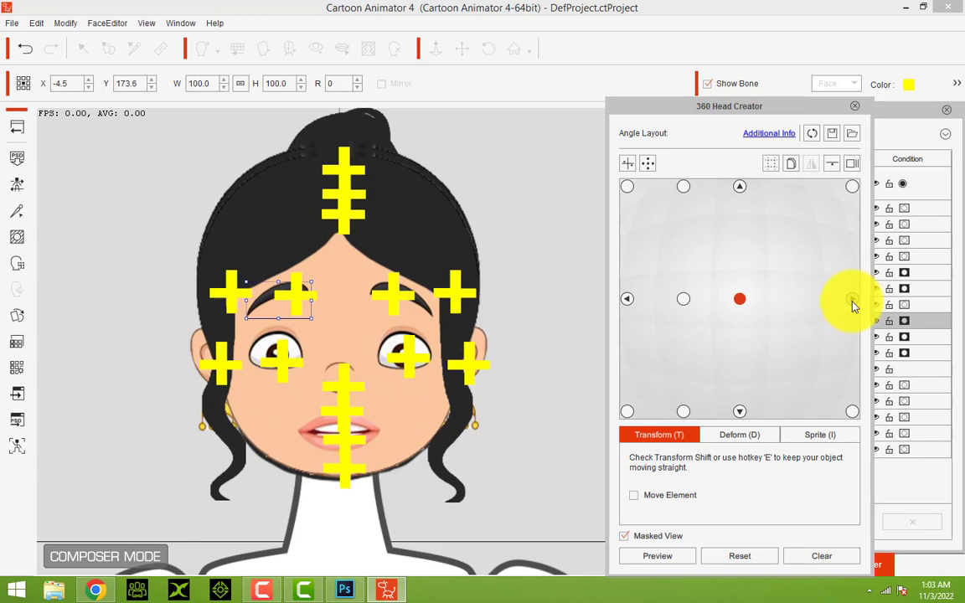
pyautogui.click(852, 302)
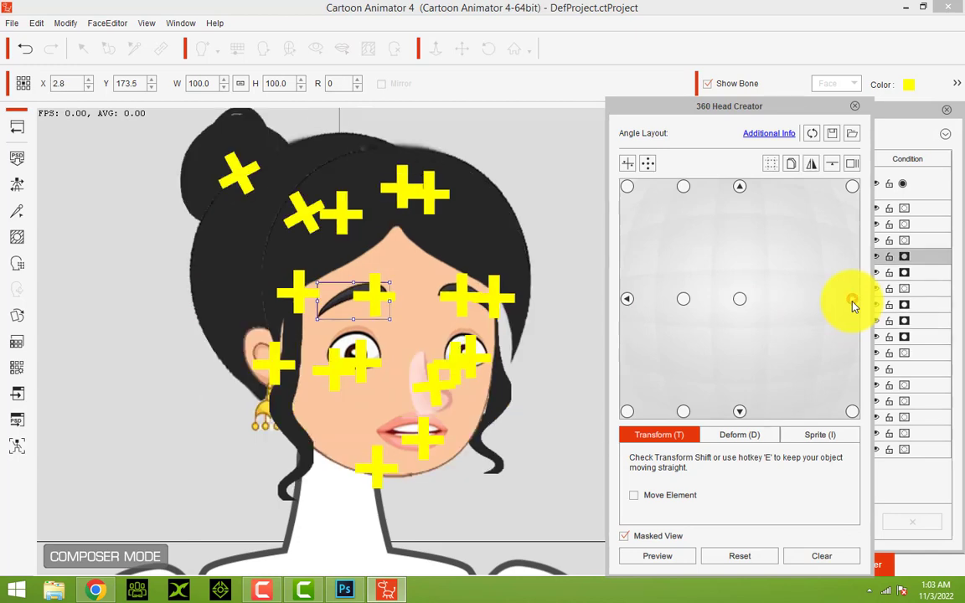
# Step: At the half-left head angle, move the nose slightly up and inward on the face, and select the mouth
pyautogui.click(685, 300)
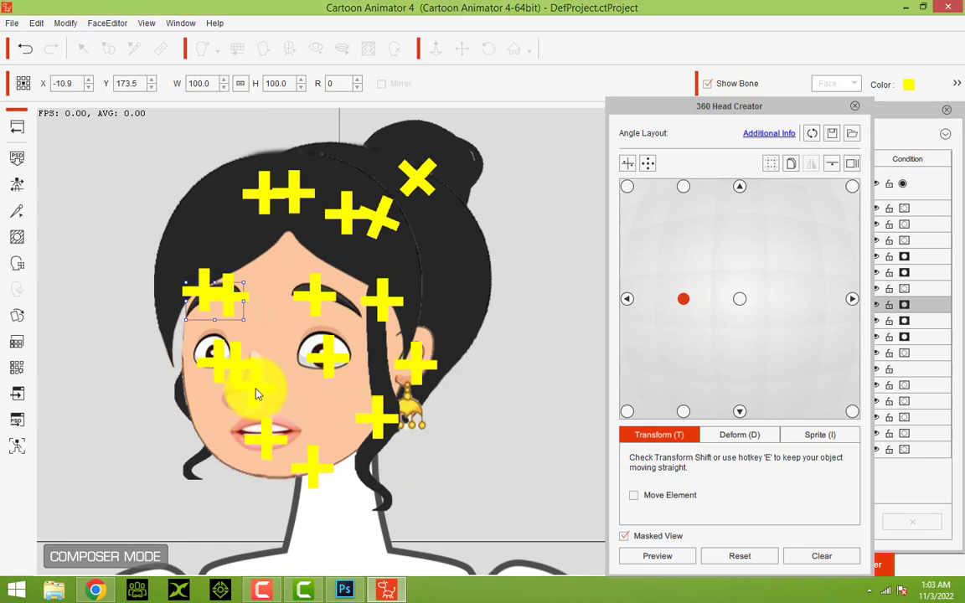
pyautogui.moveTo(257, 393)
pyautogui.mouseDown()
pyautogui.moveTo(266, 382)
pyautogui.moveTo(257, 385)
pyautogui.mouseUp()
pyautogui.click(287, 428)
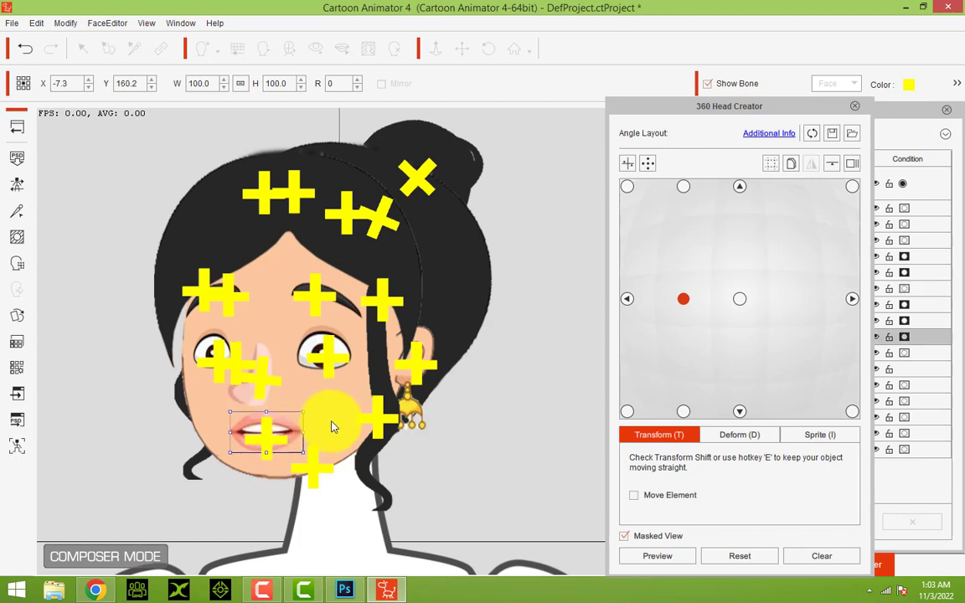
# Step: At the half-left angle, shift the whole head right over the neck and move BackHair_Base inward toward the face
pyautogui.moveTo(339, 418)
pyautogui.mouseDown()
pyautogui.moveTo(348, 415)
pyautogui.moveTo(339, 409)
pyautogui.moveTo(355, 409)
pyautogui.mouseUp()
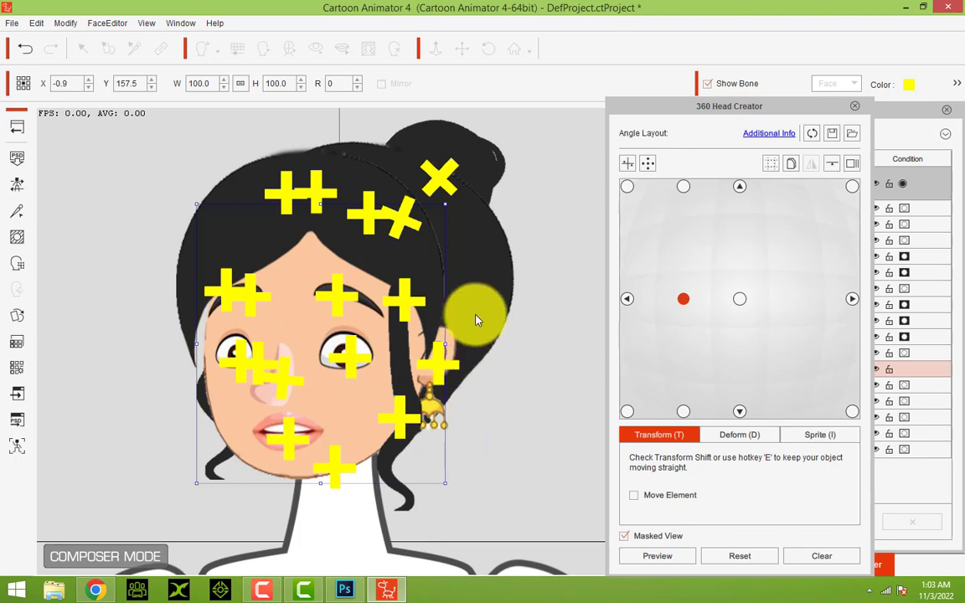
pyautogui.click(484, 295)
pyautogui.moveTo(479, 292); pyautogui.dragTo(469, 290)
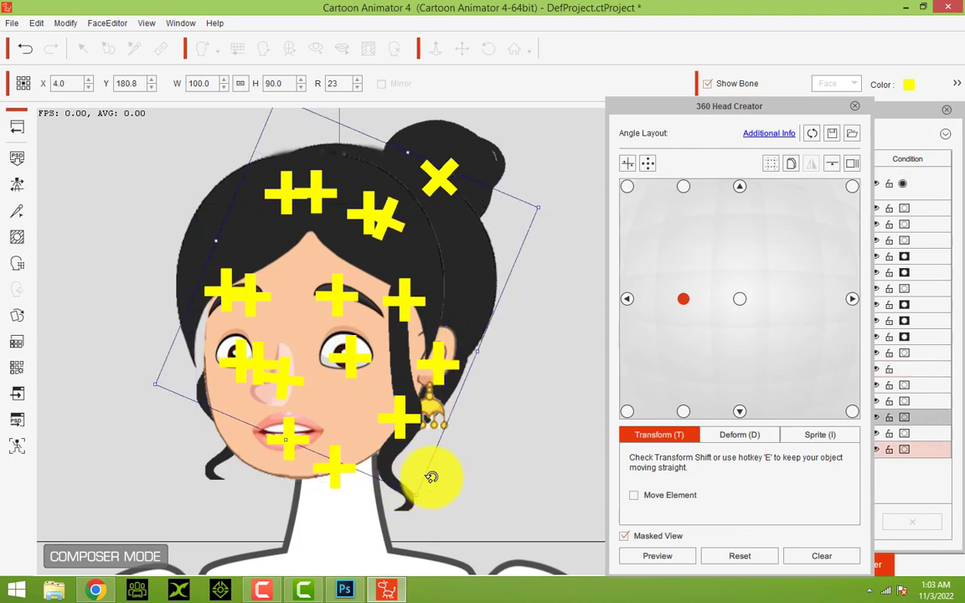
# Step: At the full-left head angle, narrow FrontHair_Base to a width of 85.6
pyautogui.click(629, 303)
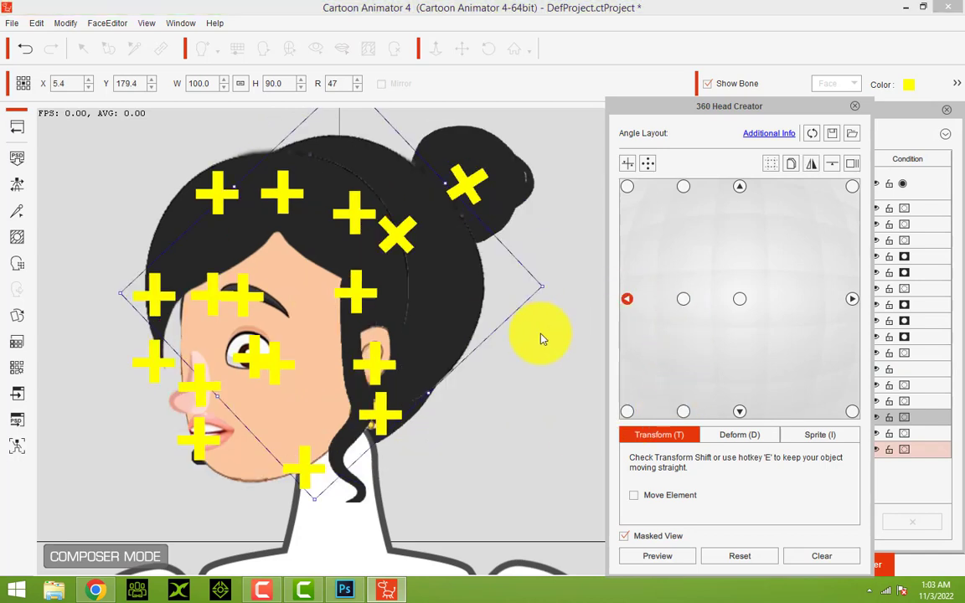
pyautogui.click(216, 243)
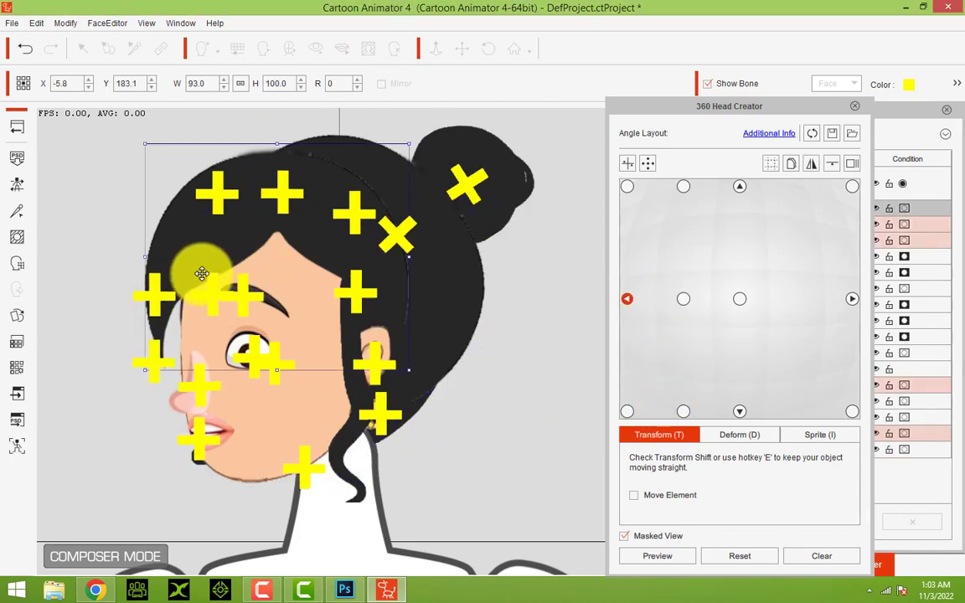
pyautogui.moveTo(145, 259)
pyautogui.mouseDown()
pyautogui.moveTo(172, 262)
pyautogui.moveTo(156, 258)
pyautogui.mouseUp()
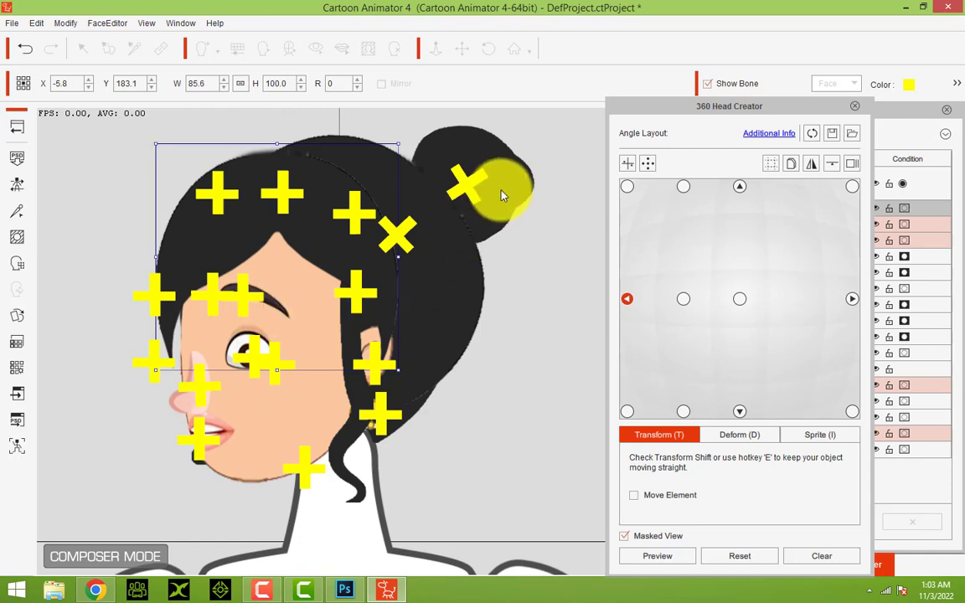
# Step: At the full-left angle, move the BackHair_2 bun closer to the head and shift FrontHair_B slightly up and inward
pyautogui.click(479, 190)
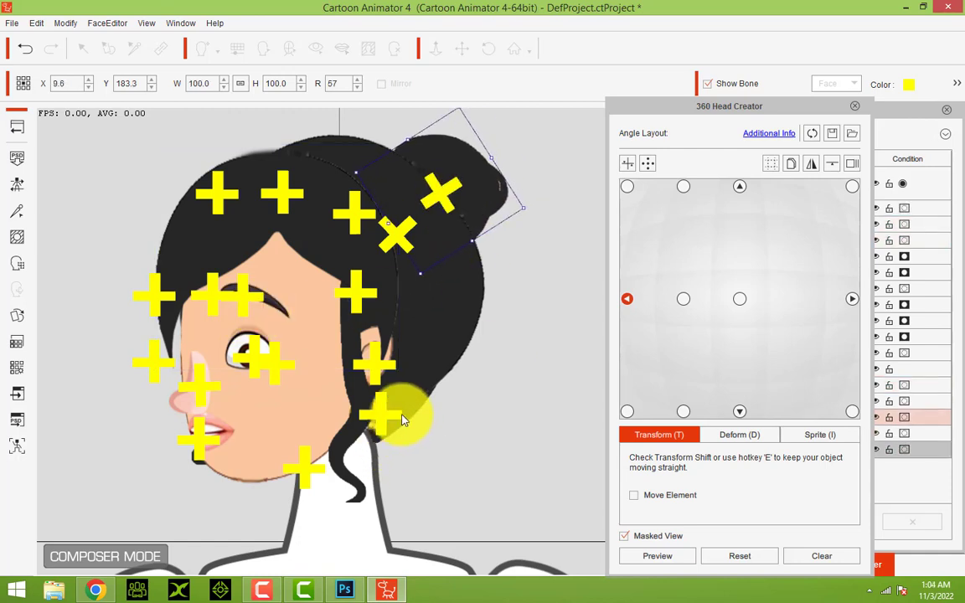
pyautogui.moveTo(402, 416)
pyautogui.mouseDown()
pyautogui.moveTo(407, 404)
pyautogui.moveTo(397, 398)
pyautogui.moveTo(403, 406)
pyautogui.mouseUp()
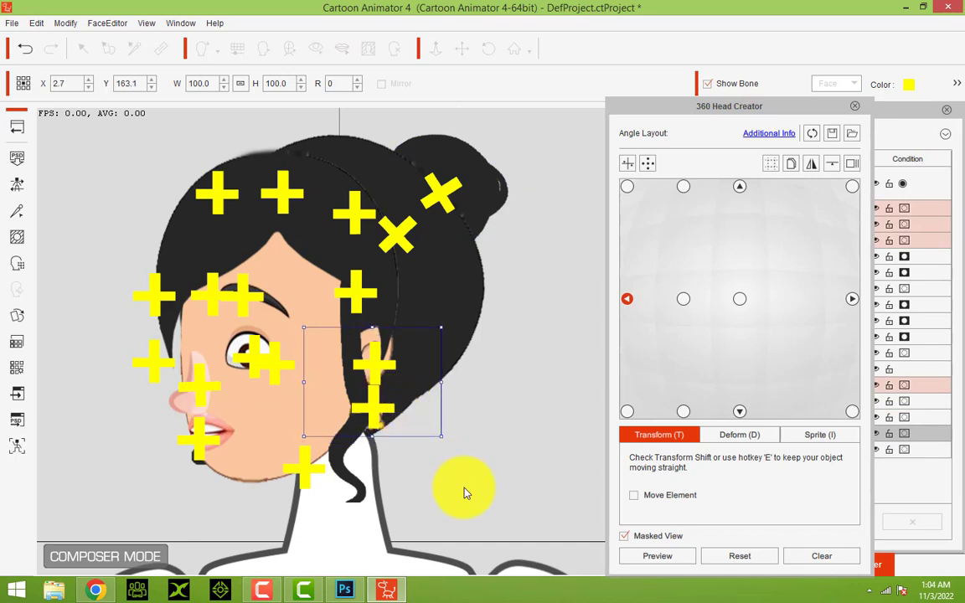
# Step: At the full-left head angle, shift the whole head right over the neck and nudge the lower back hair slightly inward
pyautogui.moveTo(269, 392); pyautogui.dragTo(286, 399)
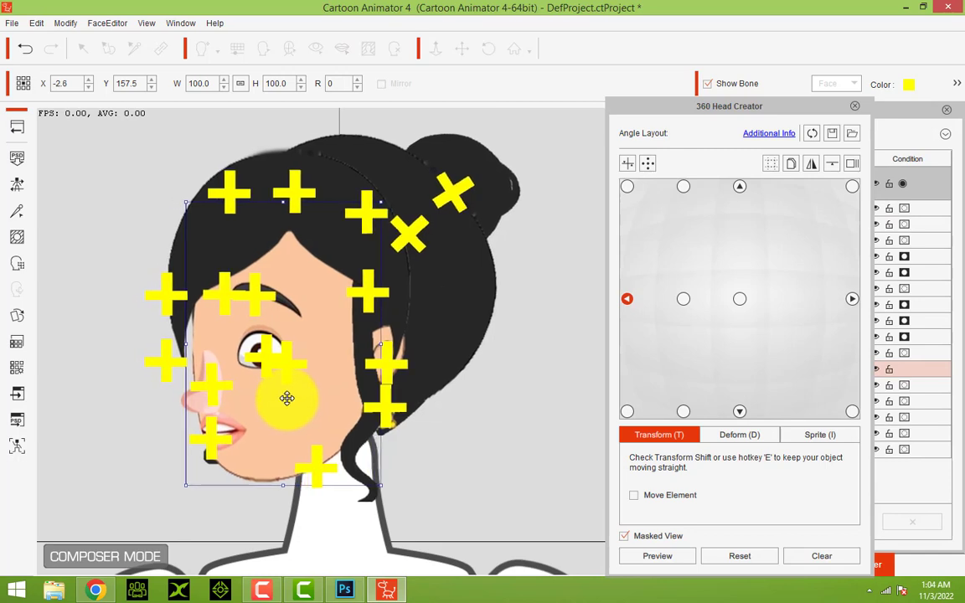
pyautogui.click(409, 413)
pyautogui.moveTo(410, 407); pyautogui.dragTo(405, 408)
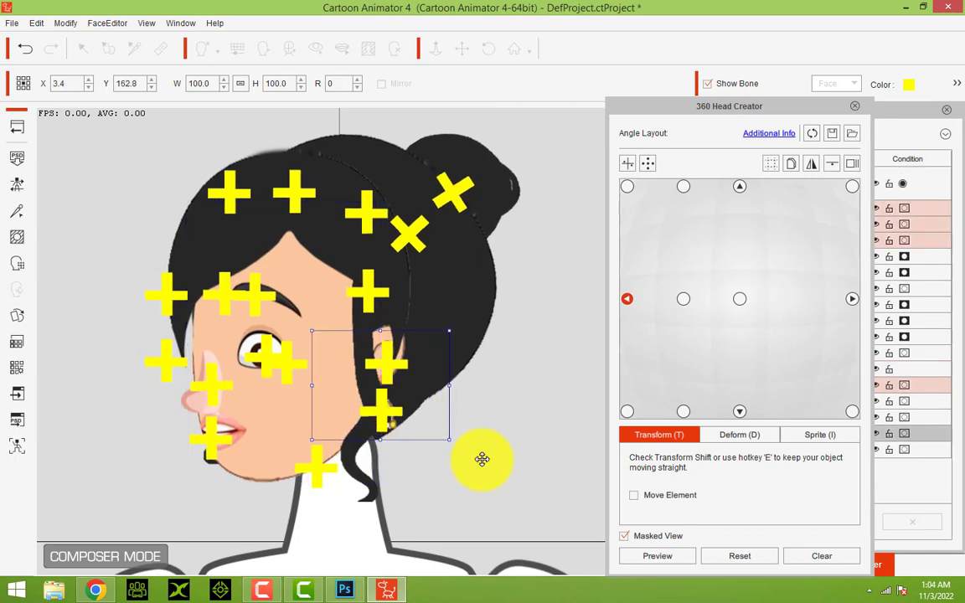
# Step: At the full-left angle, move the eye slightly up toward the nose and lower the eyebrow closer above it
pyautogui.moveTo(249, 352)
pyautogui.mouseDown()
pyautogui.moveTo(253, 344)
pyautogui.moveTo(239, 348)
pyautogui.mouseUp()
pyautogui.click(258, 291)
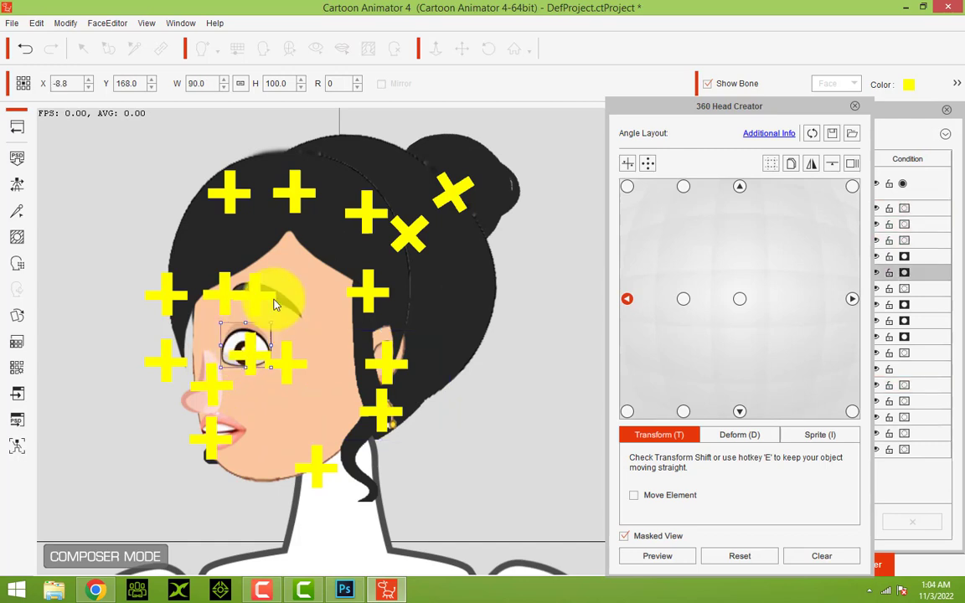
pyautogui.moveTo(281, 301); pyautogui.dragTo(267, 314)
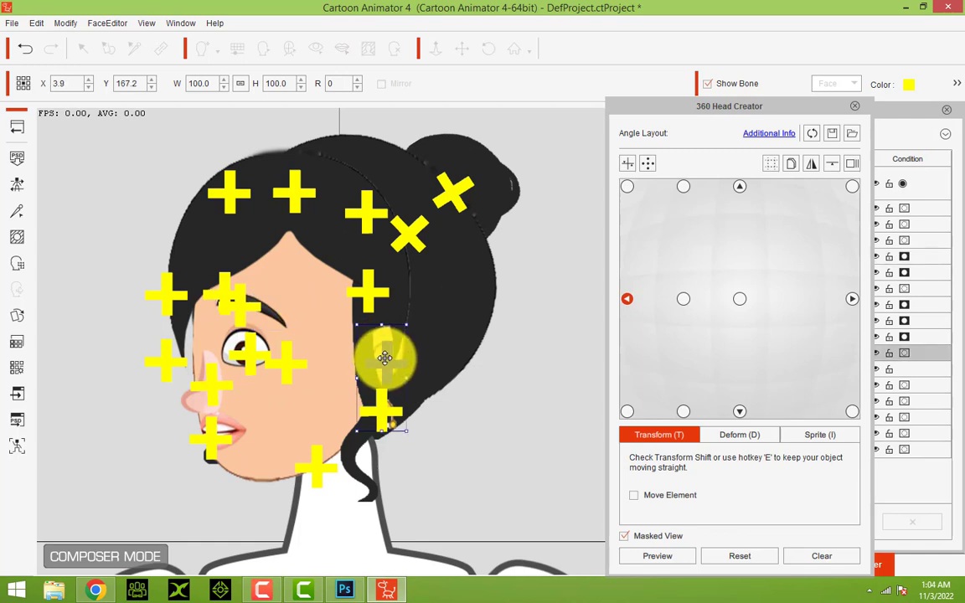
# Step: At the full-left angle, bring the ear with its earring and the front hair strand forward onto the face
pyautogui.moveTo(384, 355); pyautogui.dragTo(303, 302)
pyautogui.click(362, 330)
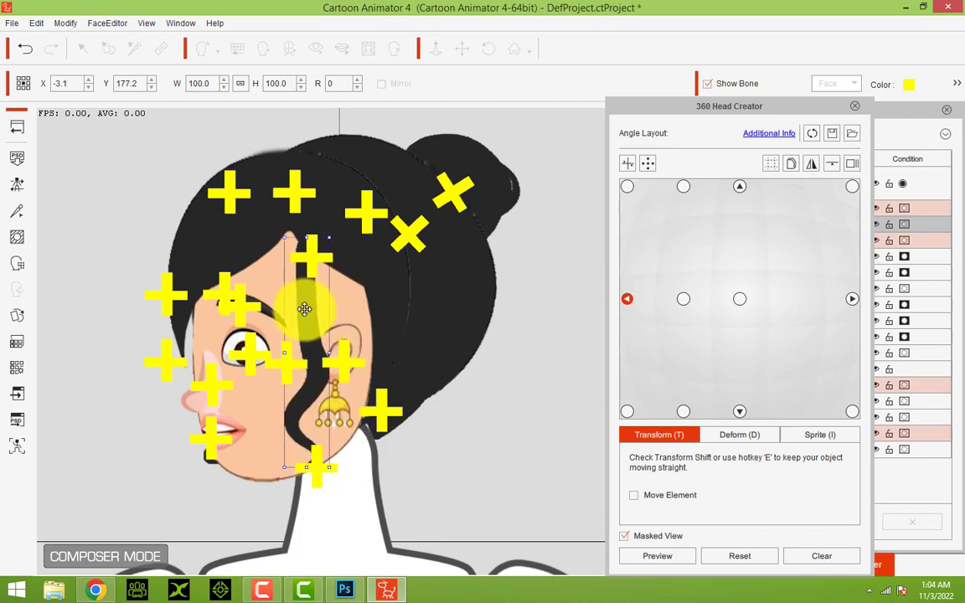
# Step: At the full-left angle, nudge BackHair_Base slightly down and inward, and reposition FrontHair_Base slightly higher on the head
pyautogui.click(379, 340)
pyautogui.moveTo(380, 339)
pyautogui.mouseDown()
pyautogui.moveTo(371, 336)
pyautogui.moveTo(379, 339)
pyautogui.mouseUp()
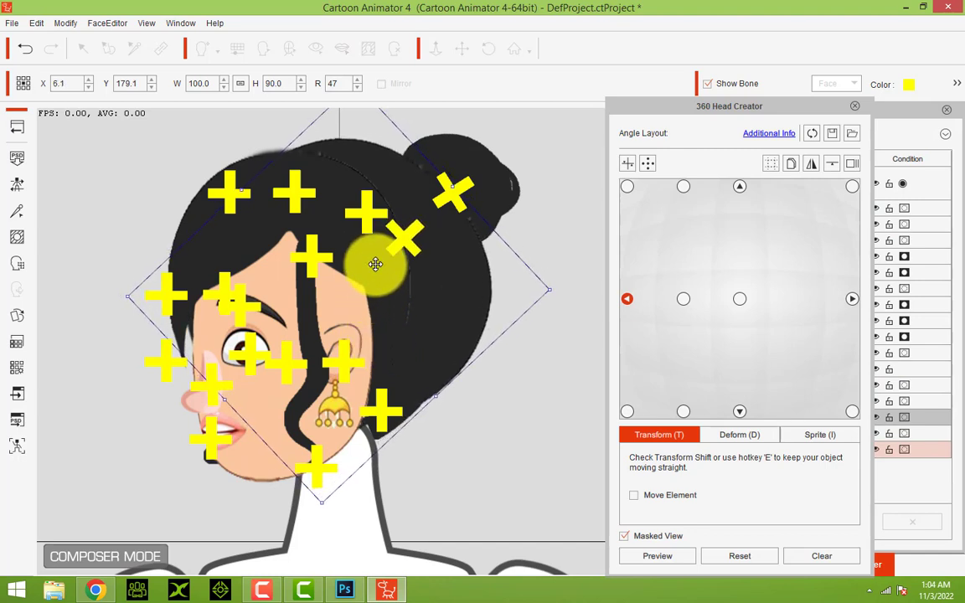
pyautogui.moveTo(373, 263); pyautogui.dragTo(364, 272)
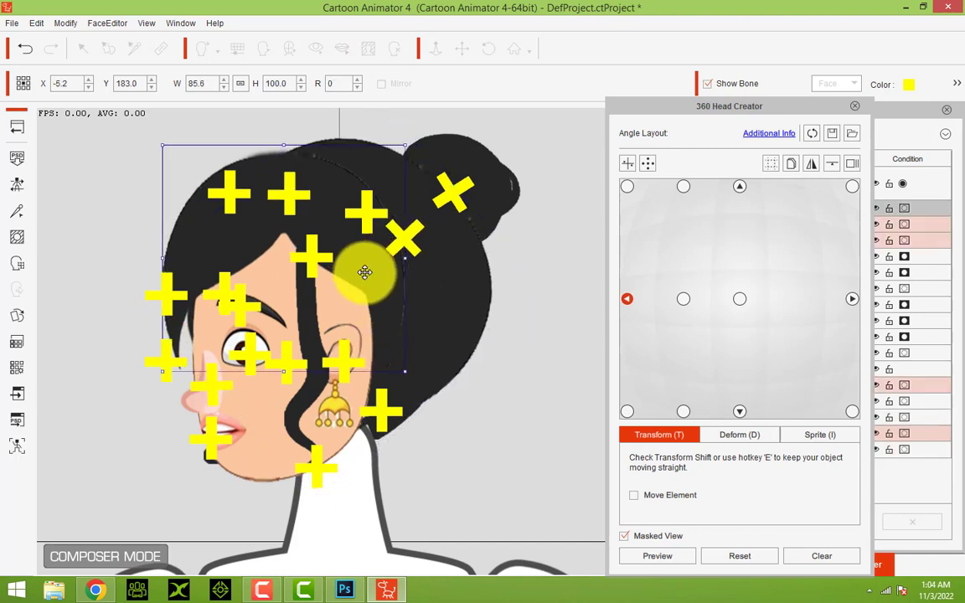
pyautogui.click(379, 328)
pyautogui.moveTo(379, 328); pyautogui.dragTo(379, 327)
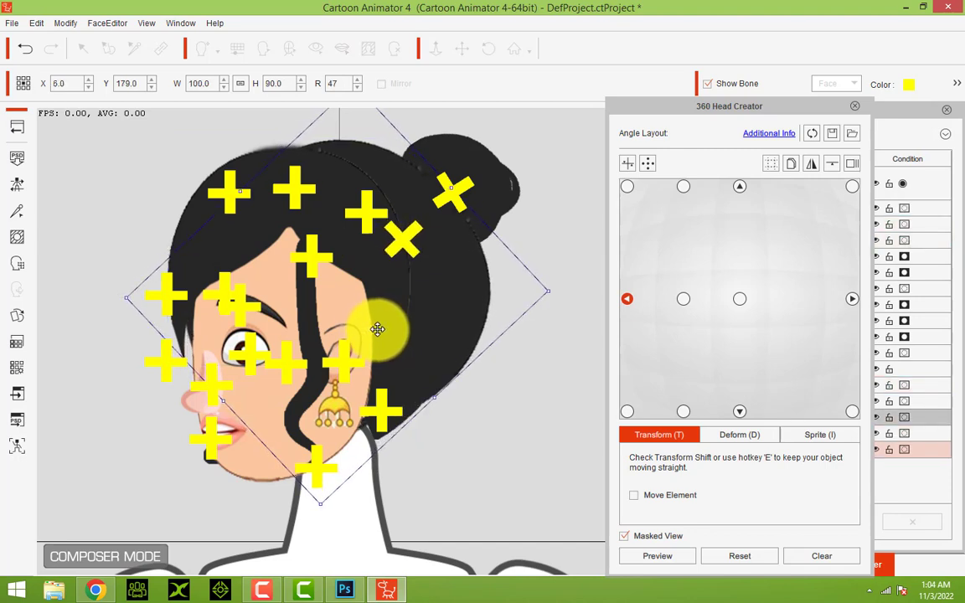
# Step: At the full-left angle, nudge the lower back hair down and inward, and move the front hair strand back over the ear
pyautogui.click(394, 422)
pyautogui.moveTo(393, 424); pyautogui.dragTo(382, 429)
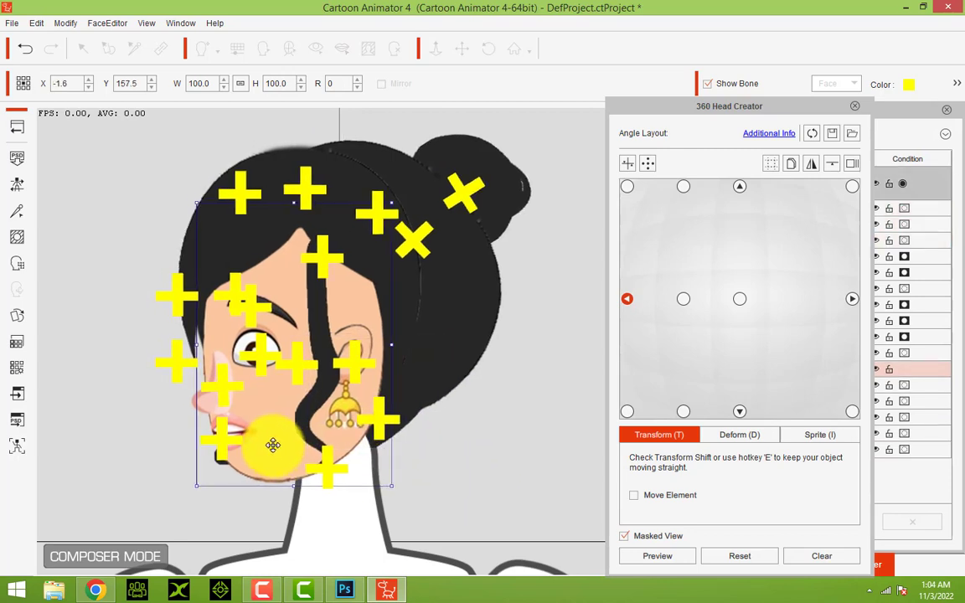
pyautogui.click(318, 328)
pyautogui.moveTo(319, 327); pyautogui.dragTo(361, 331)
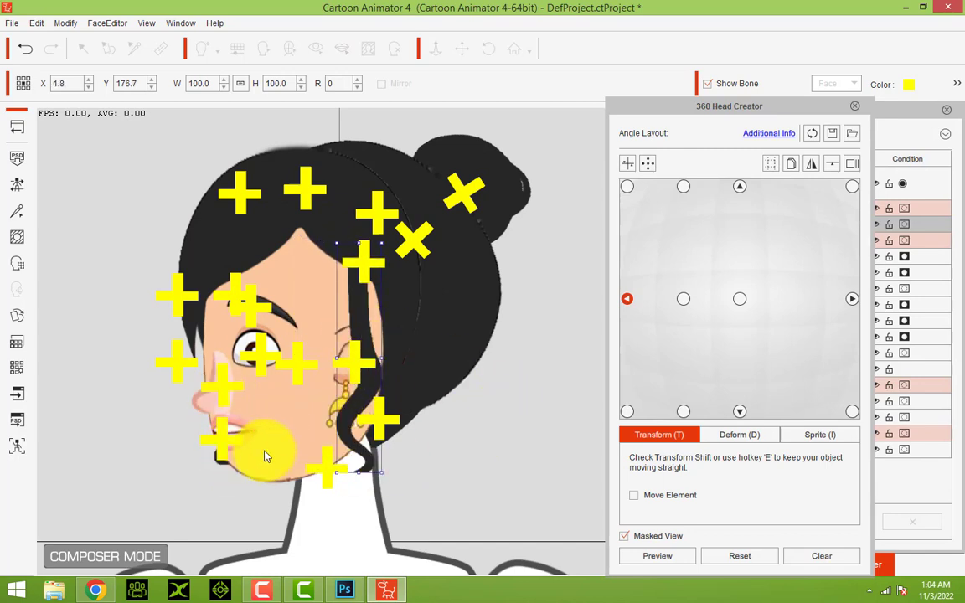
# Step: At the full-left angle, nudge the mouth, eyebrow, eye and nose slightly toward the front of the face
pyautogui.click(247, 433)
pyautogui.click(247, 434)
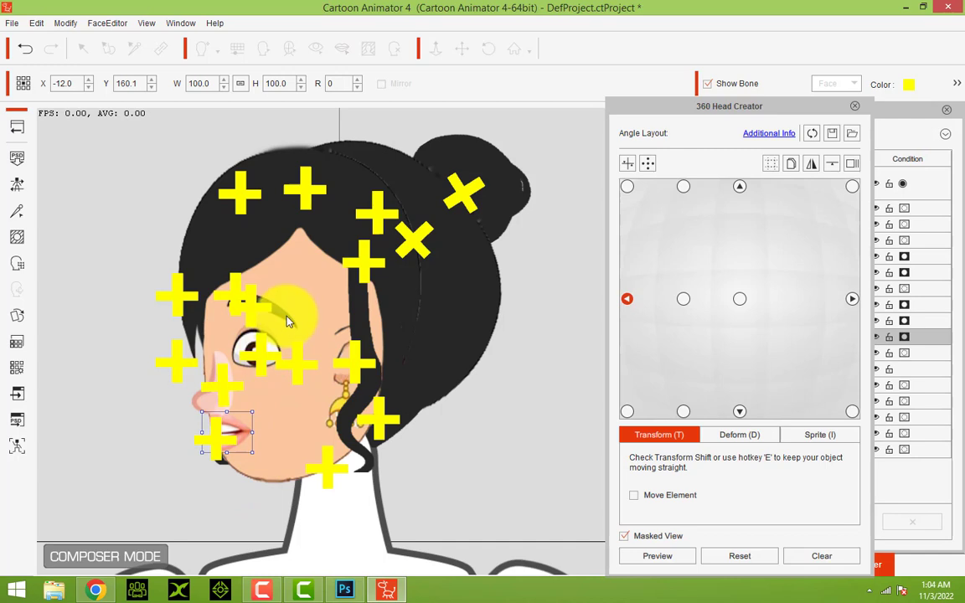
pyautogui.click(259, 308)
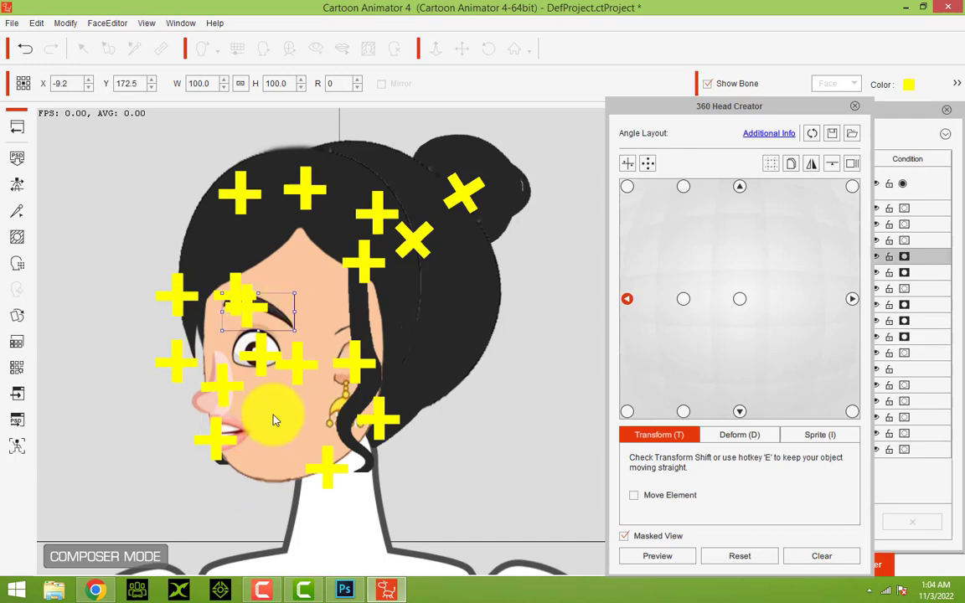
pyautogui.click(248, 345)
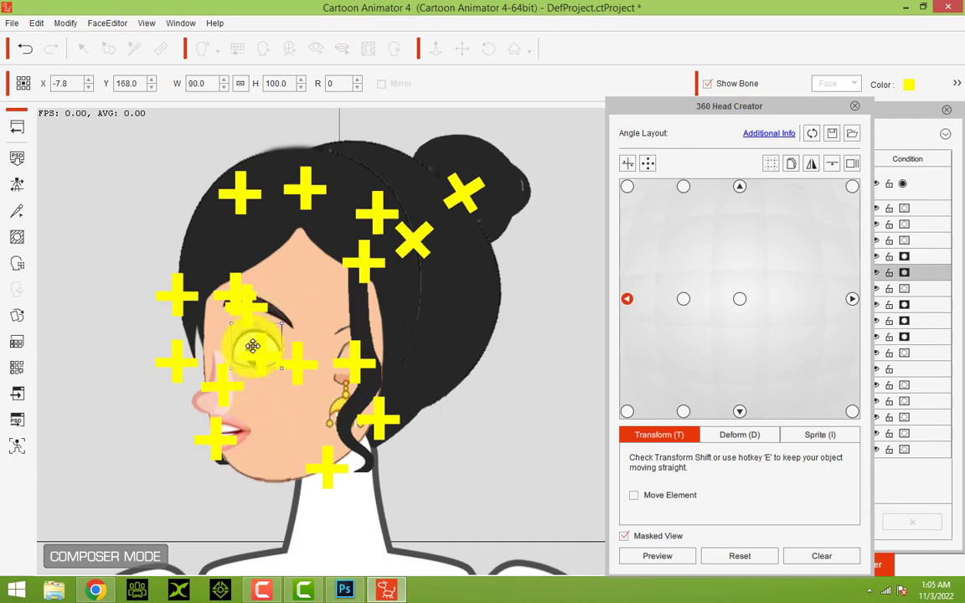
pyautogui.click(216, 391)
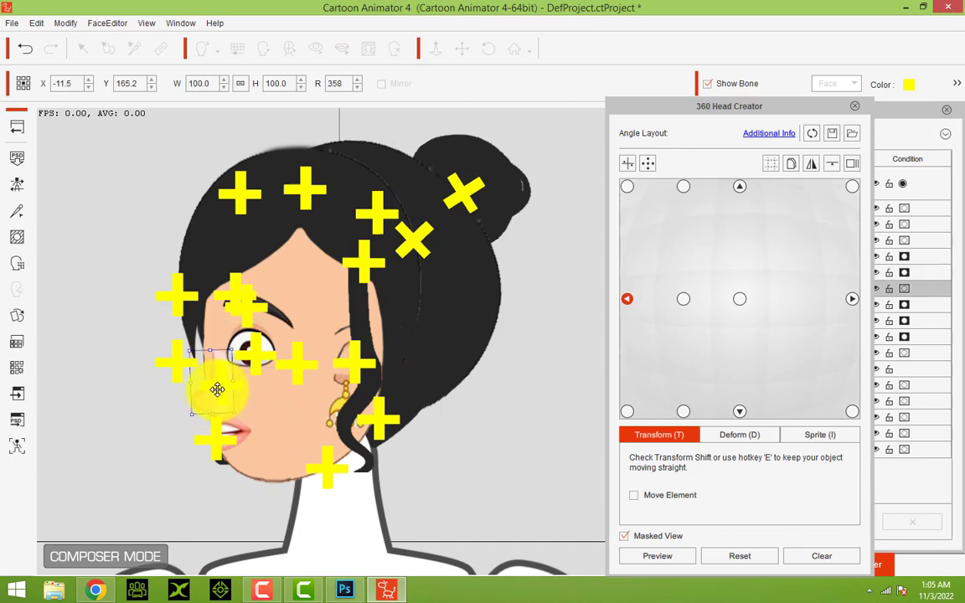
pyautogui.moveTo(217, 390); pyautogui.dragTo(213, 389)
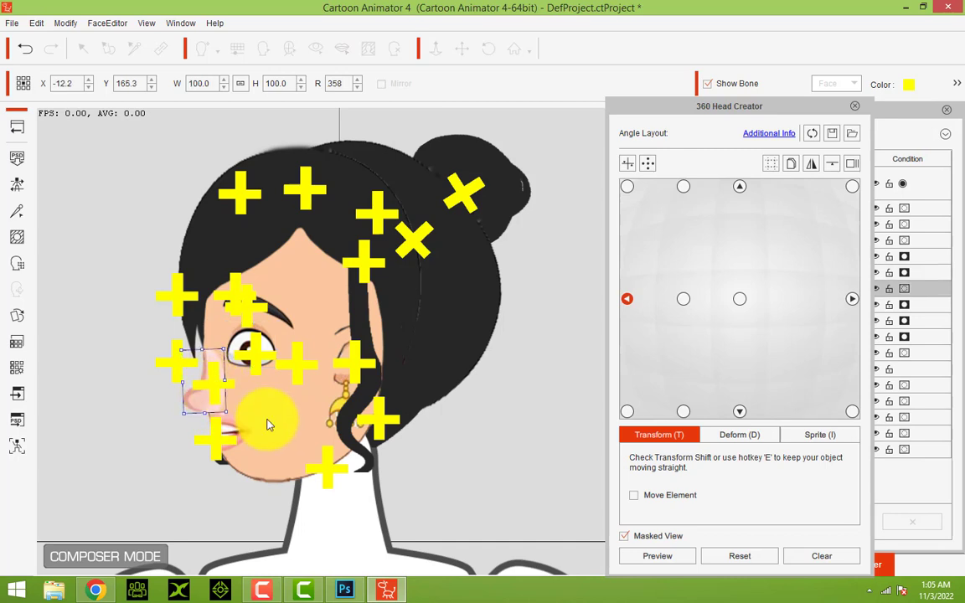
pyautogui.click(267, 425)
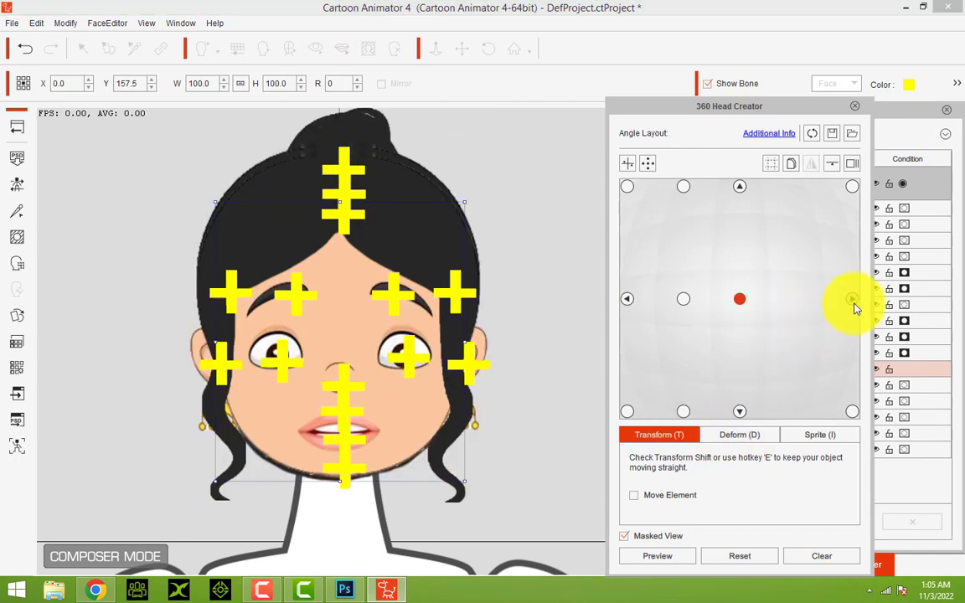
# Step: At the full-right head angle, move the mouth slightly outward and the nose up and inward, and select the near eyebrow
pyautogui.click(852, 302)
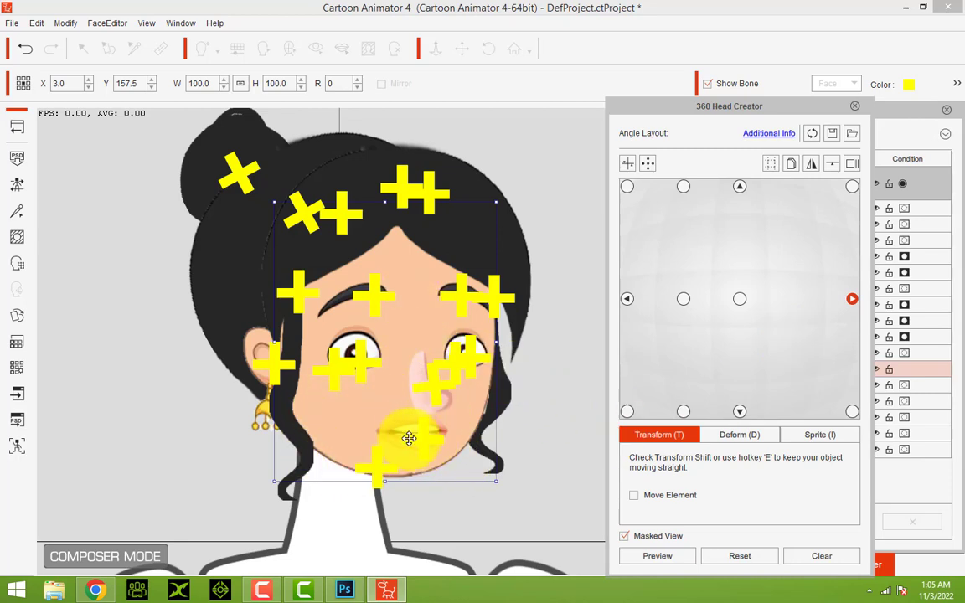
pyautogui.click(399, 428)
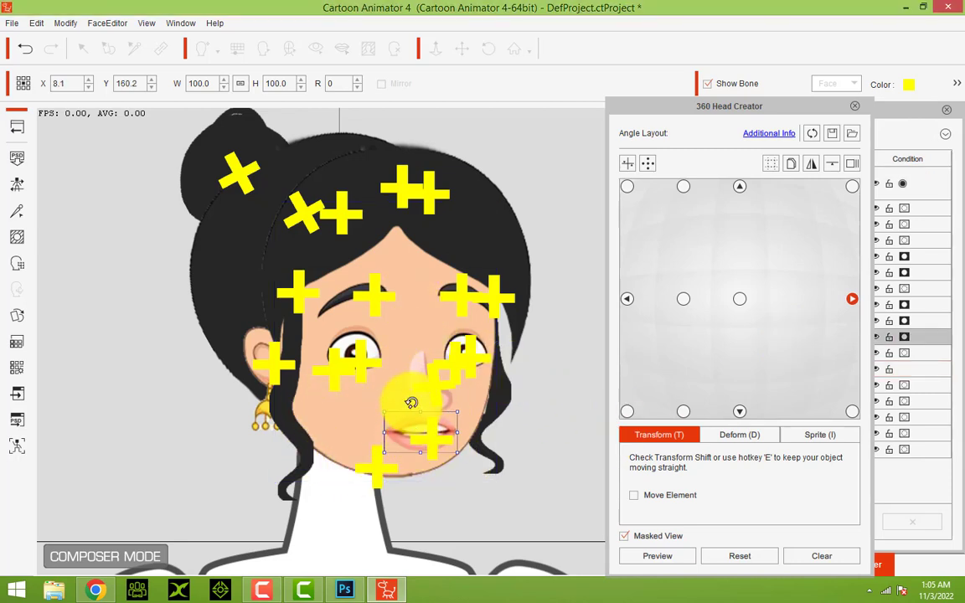
pyautogui.moveTo(426, 406); pyautogui.dragTo(420, 394)
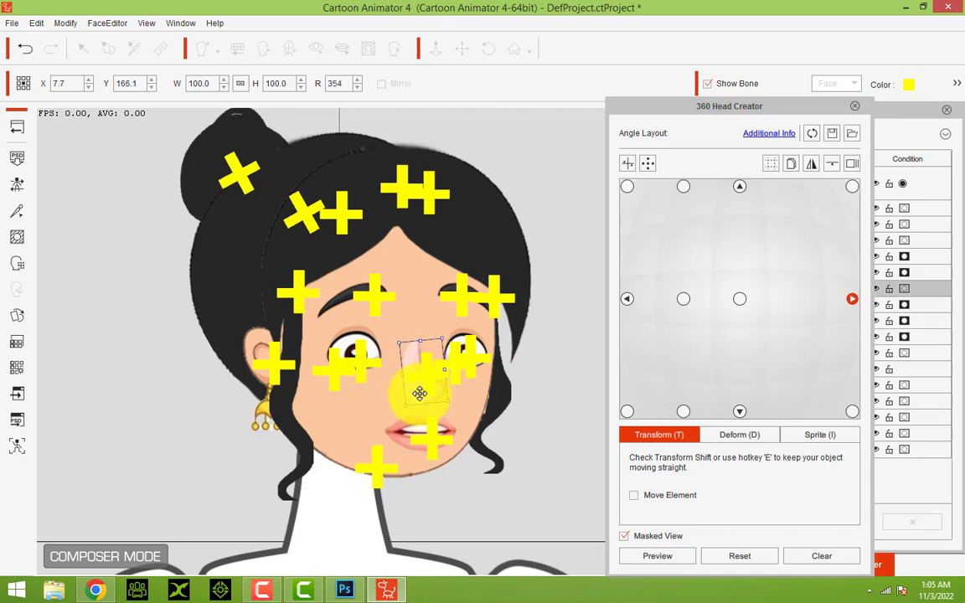
pyautogui.click(377, 299)
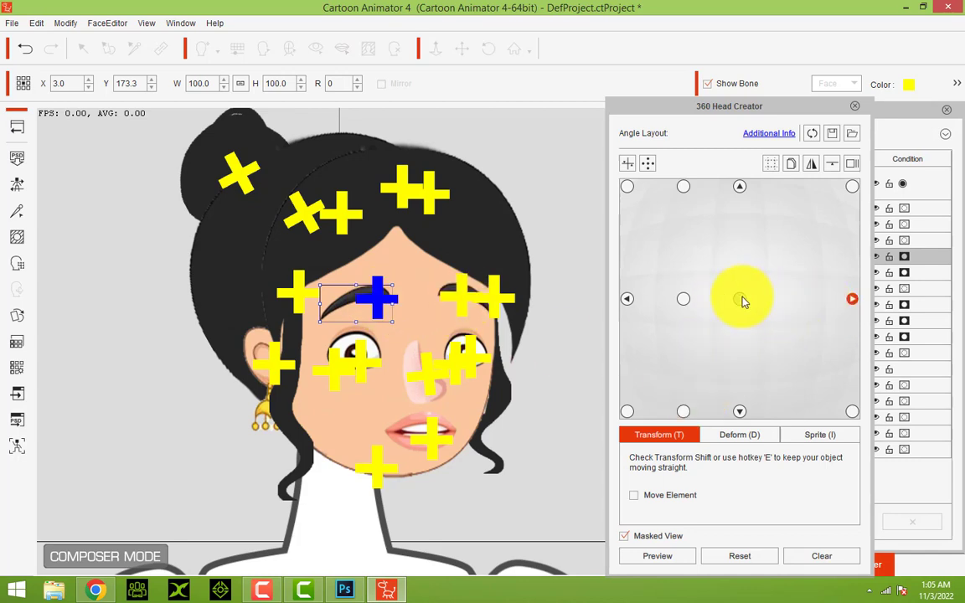
# Step: At the straight-down head angle, lower both eyebrows toward the eyes and raise the nose slightly
pyautogui.click(740, 411)
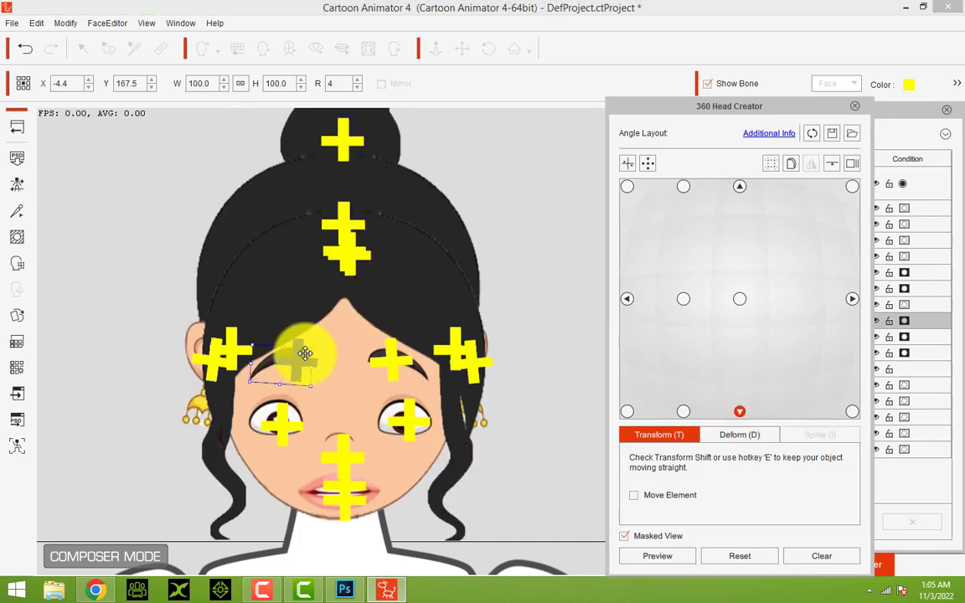
pyautogui.moveTo(308, 356); pyautogui.dragTo(304, 366)
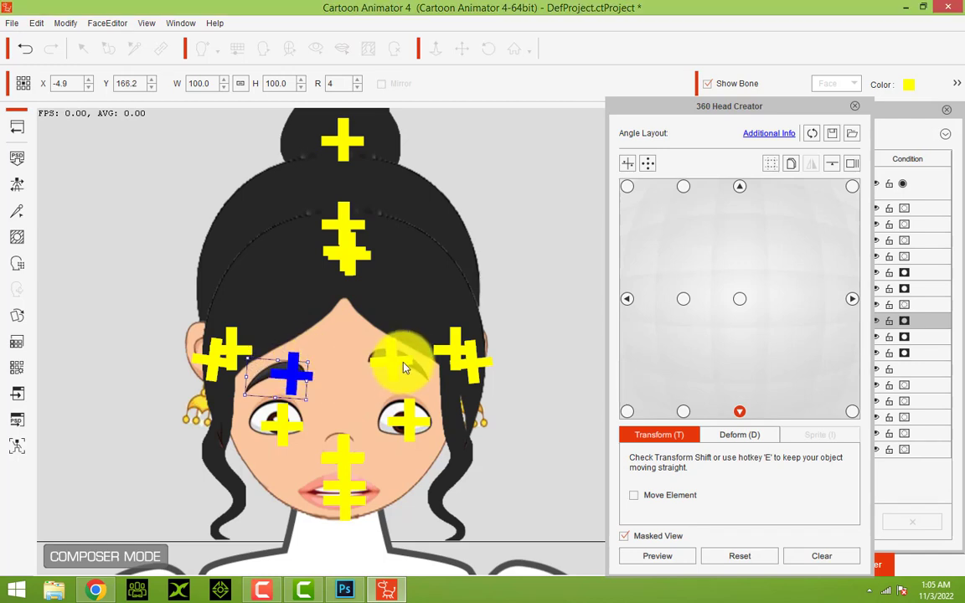
pyautogui.moveTo(403, 361); pyautogui.dragTo(411, 378)
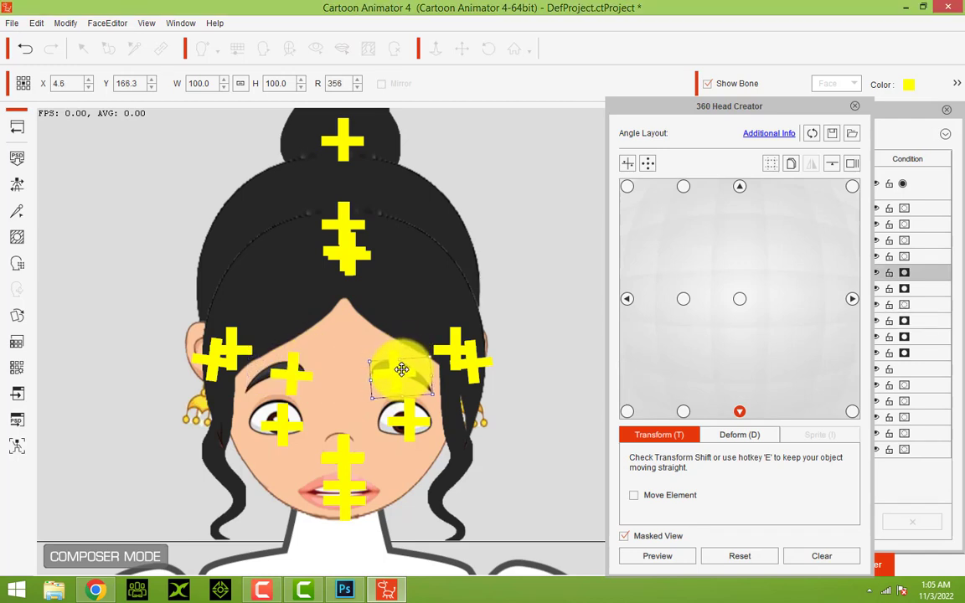
pyautogui.click(336, 444)
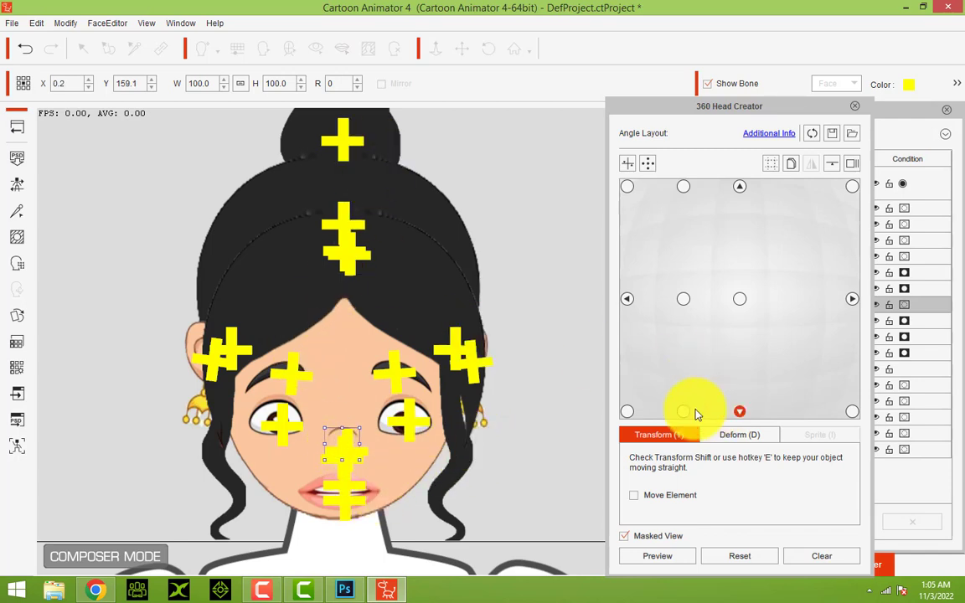
# Step: At the down-left head angle, shift the whole head right over the neck and move the lower back hair down and inward behind the earring
pyautogui.click(626, 411)
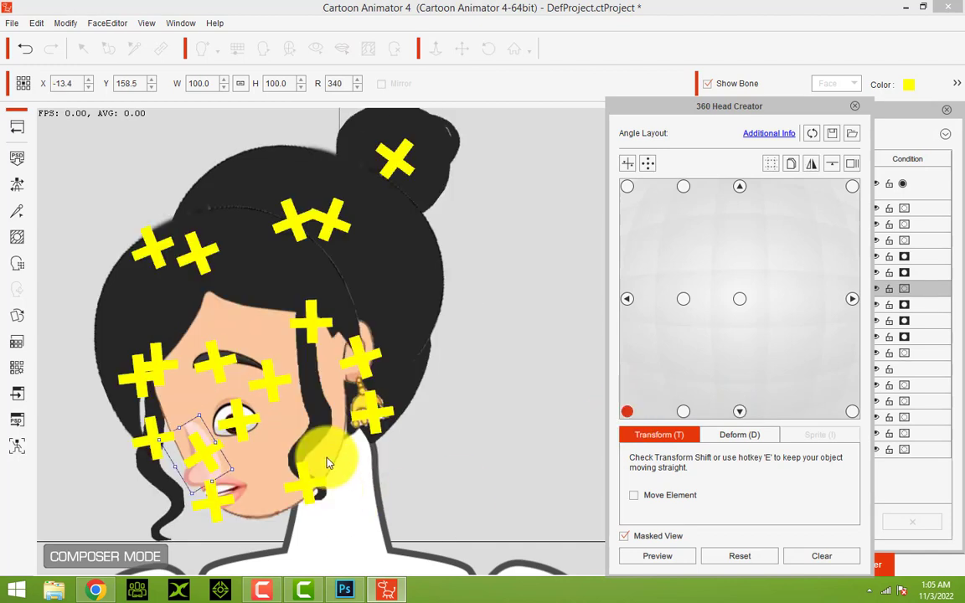
pyautogui.click(270, 420)
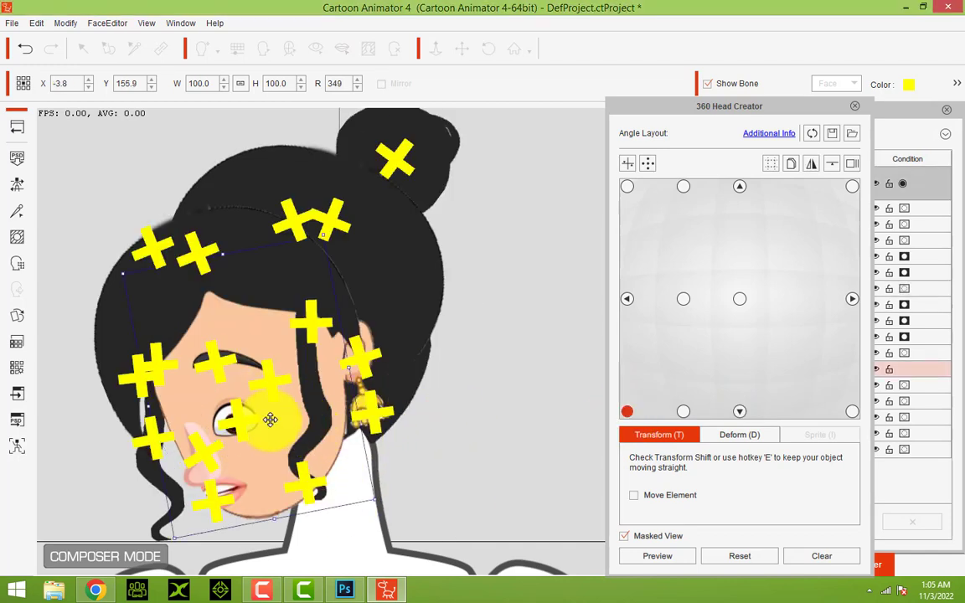
pyautogui.moveTo(269, 420); pyautogui.dragTo(301, 416)
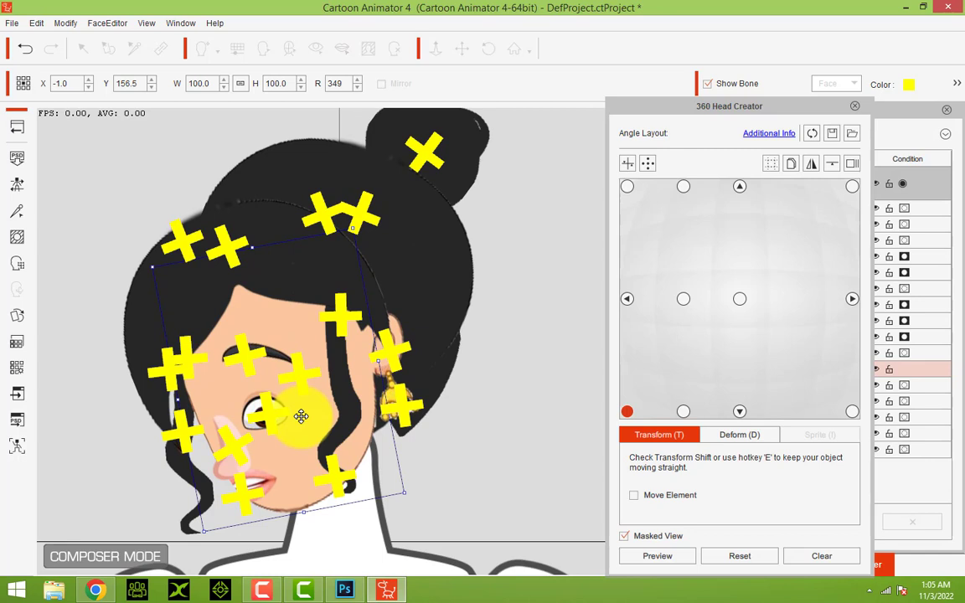
pyautogui.click(425, 392)
pyautogui.moveTo(426, 392); pyautogui.dragTo(409, 395)
# Step: At the down-left angle, move BackHair_Base down and inward, and bring the BackHair_2 bun down closer to the head
pyautogui.click(437, 243)
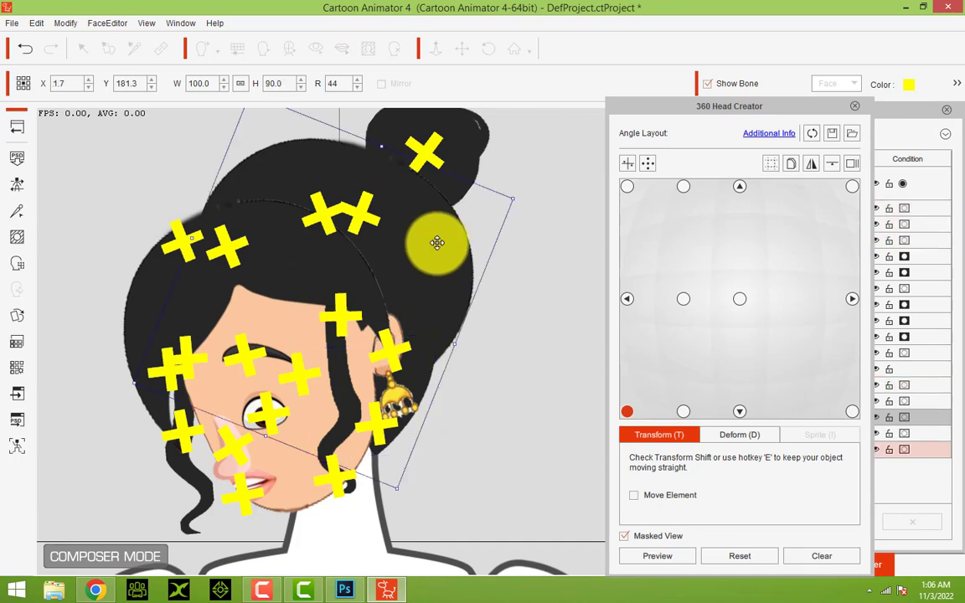
pyautogui.moveTo(438, 241); pyautogui.dragTo(419, 251)
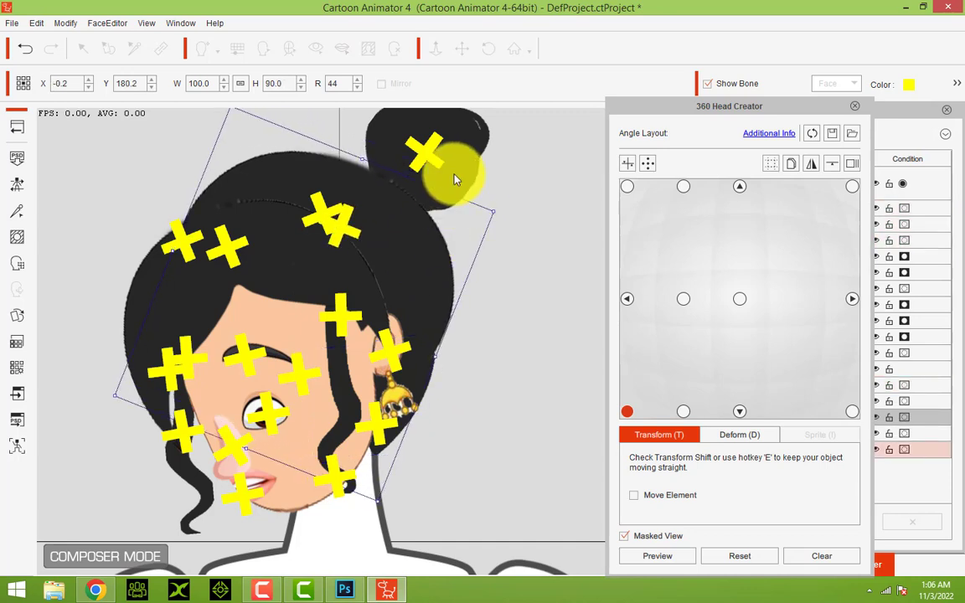
pyautogui.click(431, 152)
pyautogui.moveTo(431, 152); pyautogui.dragTo(403, 177)
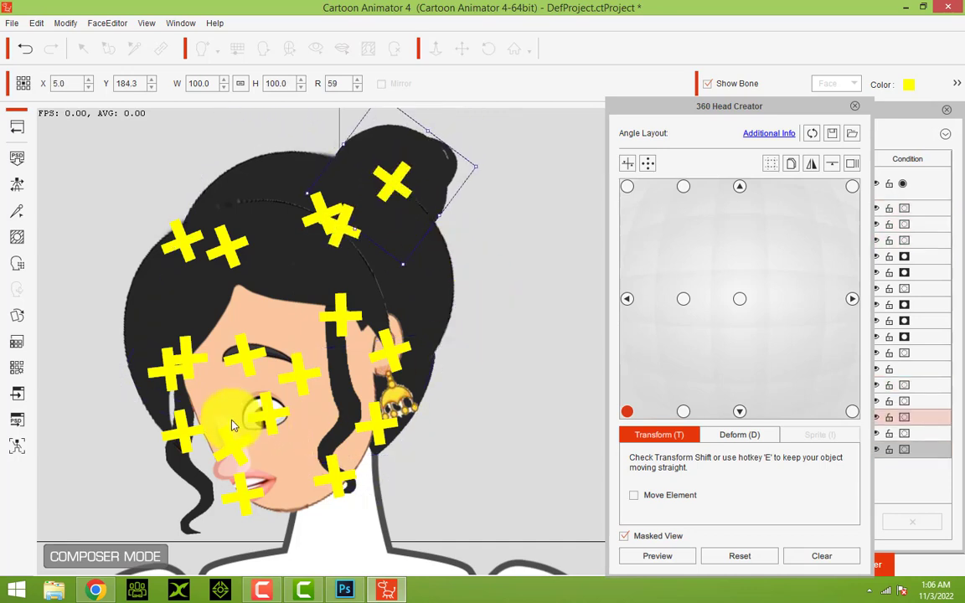
# Step: At the down-left angle, move the far-side hair strand inward toward the face and narrow FrontHair_Base to a width of 81.3
pyautogui.click(180, 464)
pyautogui.moveTo(184, 459); pyautogui.dragTo(200, 463)
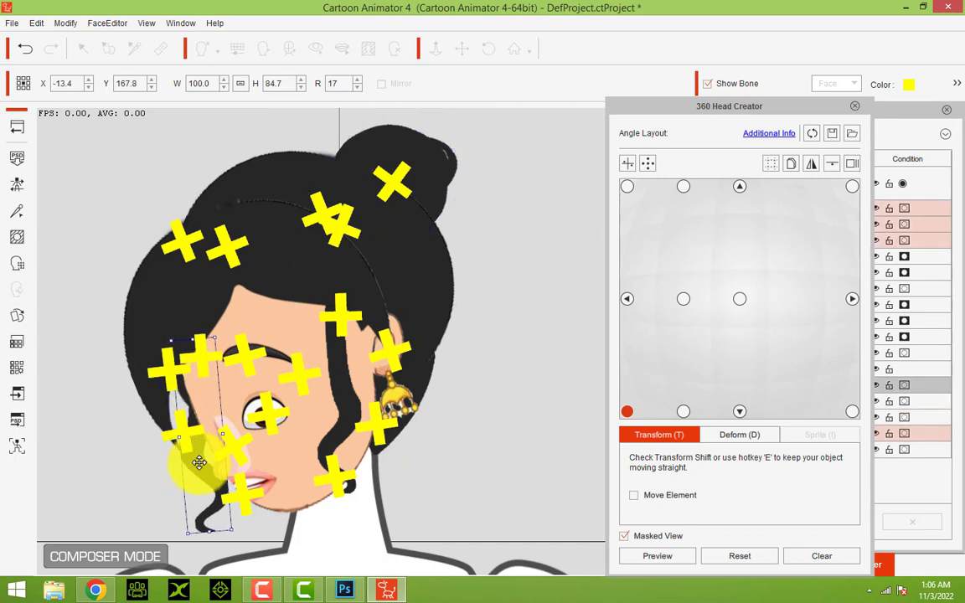
pyautogui.click(145, 321)
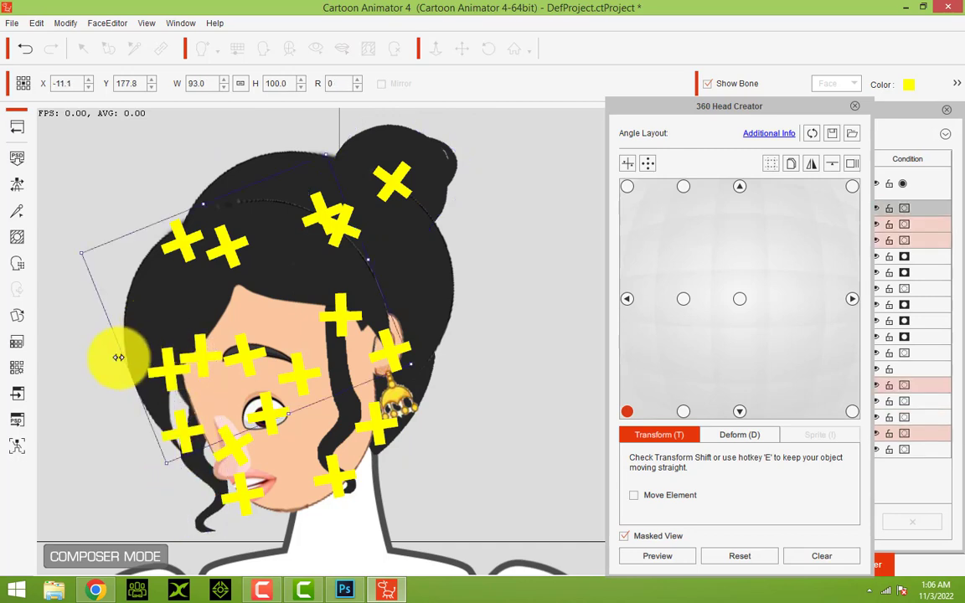
pyautogui.moveTo(134, 357); pyautogui.dragTo(150, 351)
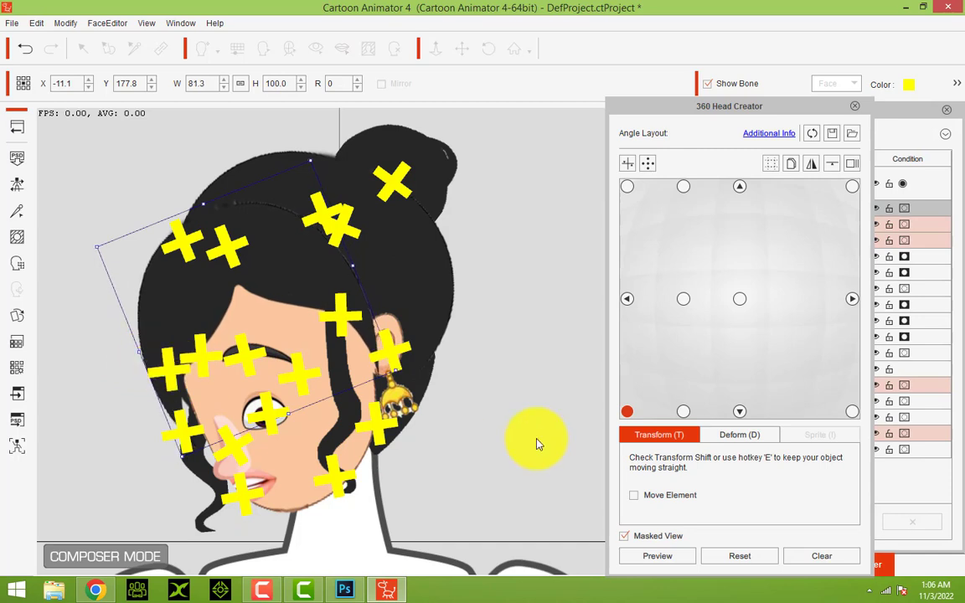
# Step: At the down-right head angle, narrow FrontHair_Base to a width of 88.4 and move the near-side hair strand inward toward the face
pyautogui.click(685, 411)
pyautogui.click(740, 412)
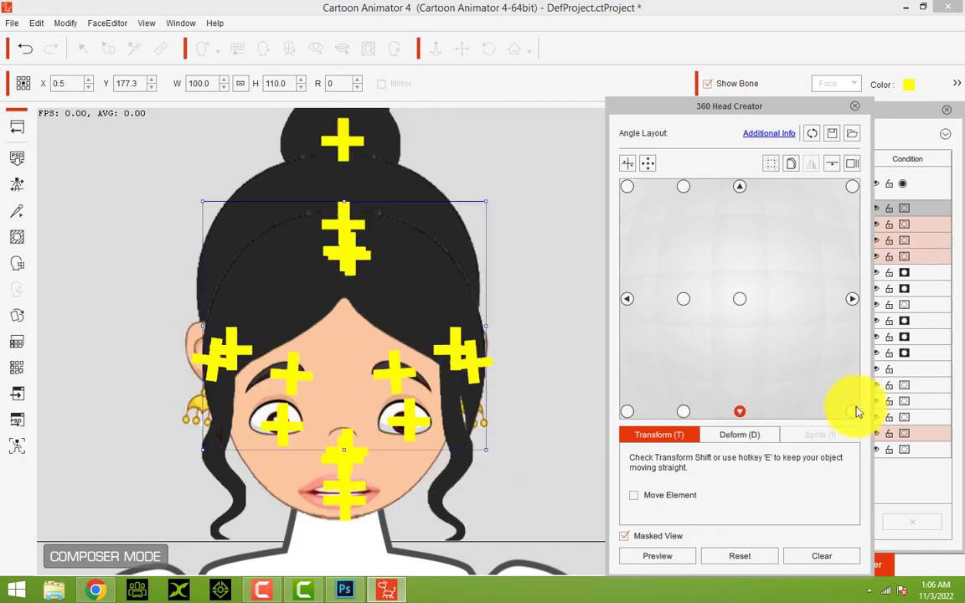
pyautogui.click(852, 412)
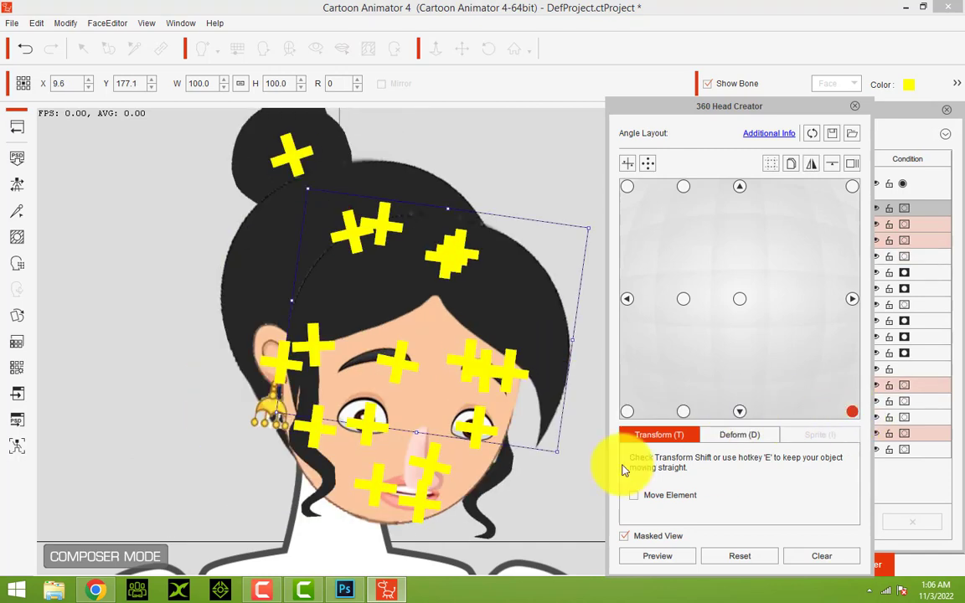
pyautogui.moveTo(574, 340); pyautogui.dragTo(552, 340)
pyautogui.moveTo(478, 310); pyautogui.dragTo(468, 313)
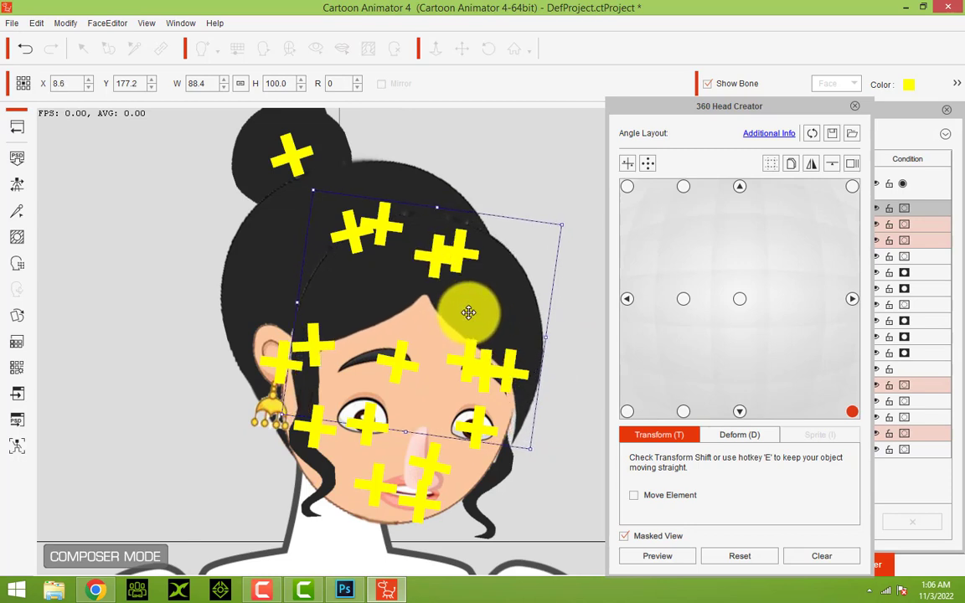
pyautogui.click(299, 442)
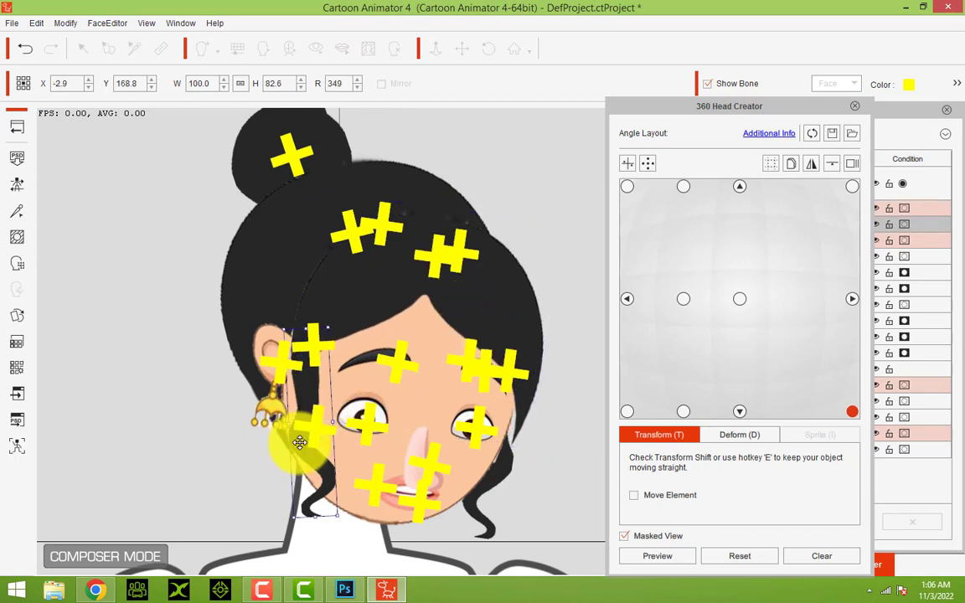
pyautogui.moveTo(299, 441); pyautogui.dragTo(310, 439)
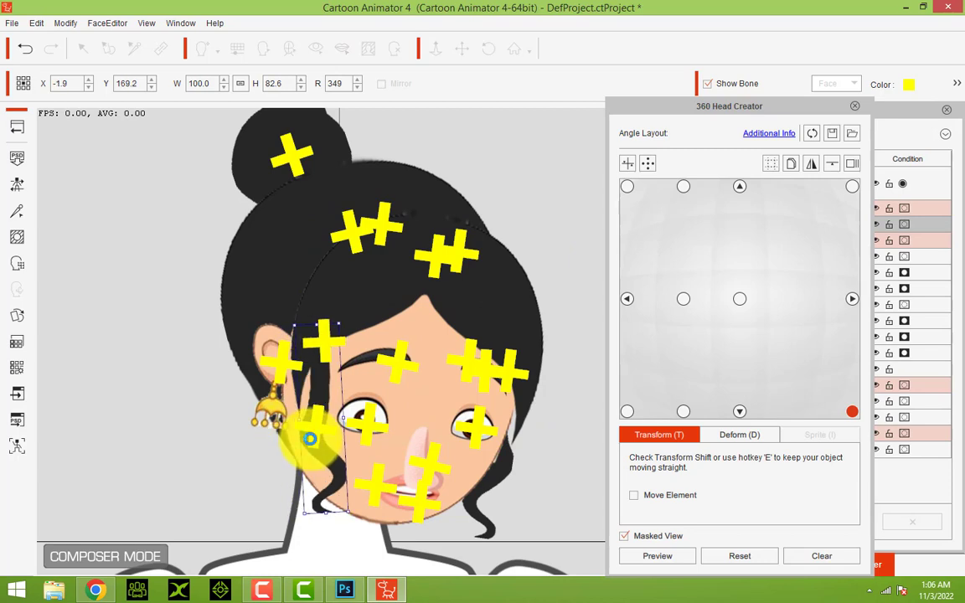
# Step: At the down-right angle, move BackHair_Base down and inward, lower the bun onto the head, and shift the far-side strand slightly outward
pyautogui.click(265, 387)
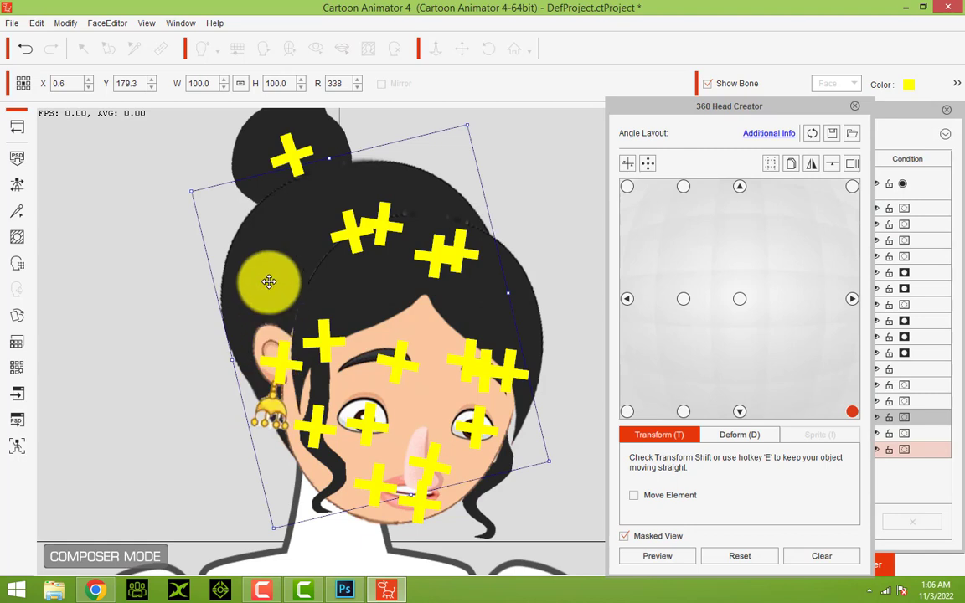
pyautogui.moveTo(269, 230); pyautogui.dragTo(282, 242)
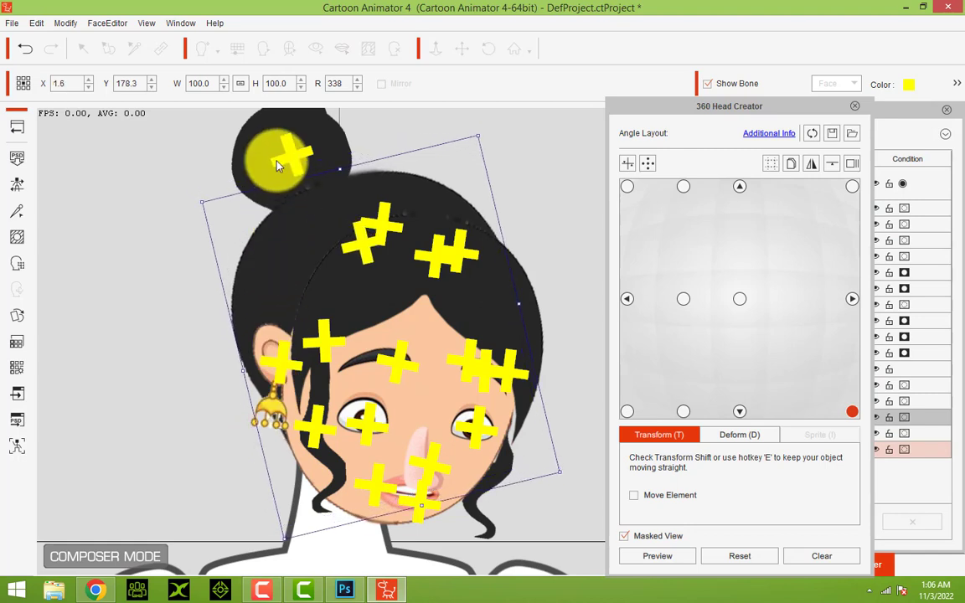
pyautogui.moveTo(283, 157); pyautogui.dragTo(278, 183)
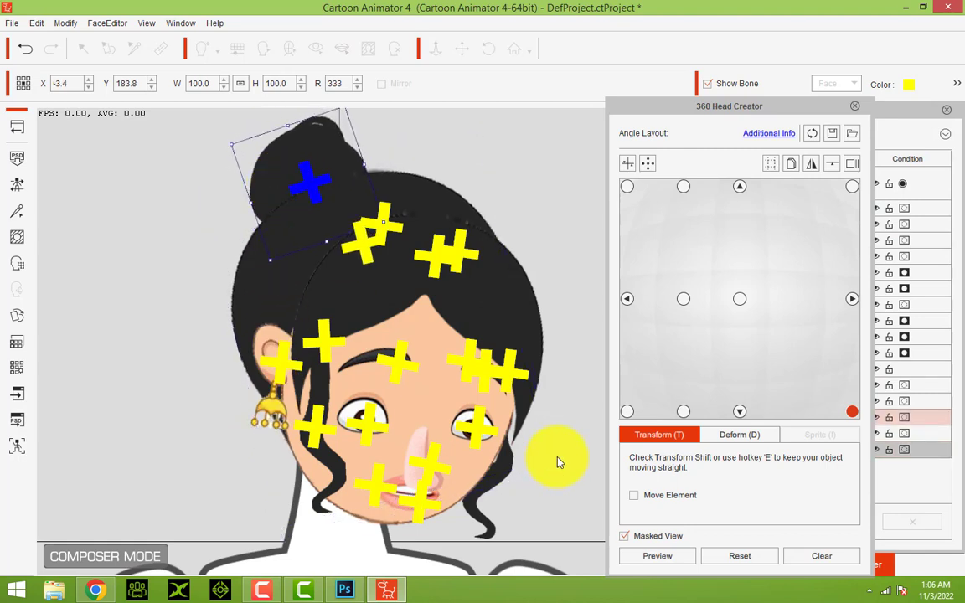
pyautogui.moveTo(503, 462); pyautogui.dragTo(514, 467)
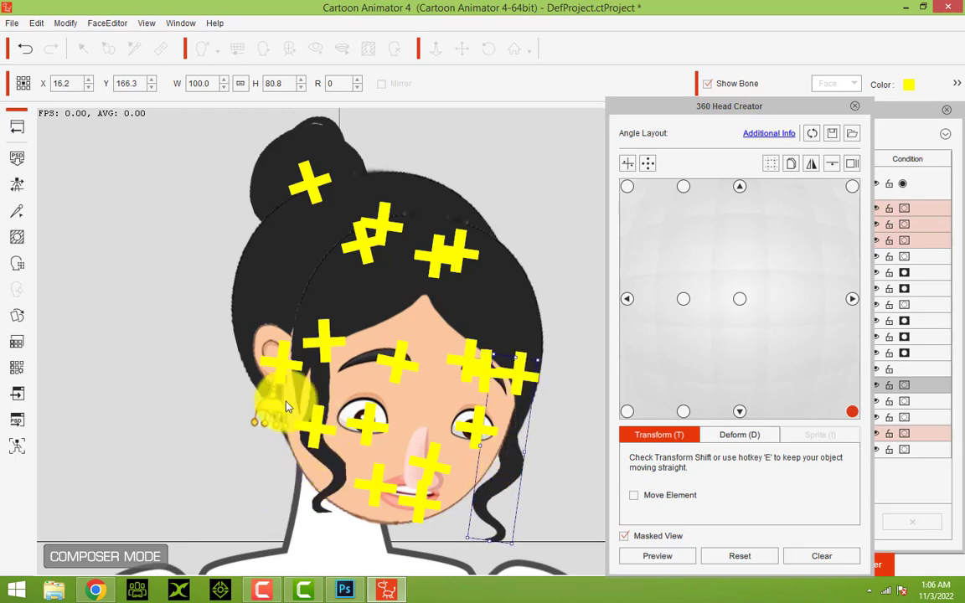
# Step: At the down-right angle, lower both eyebrows slightly toward the eyes and raise the nose
pyautogui.click(489, 375)
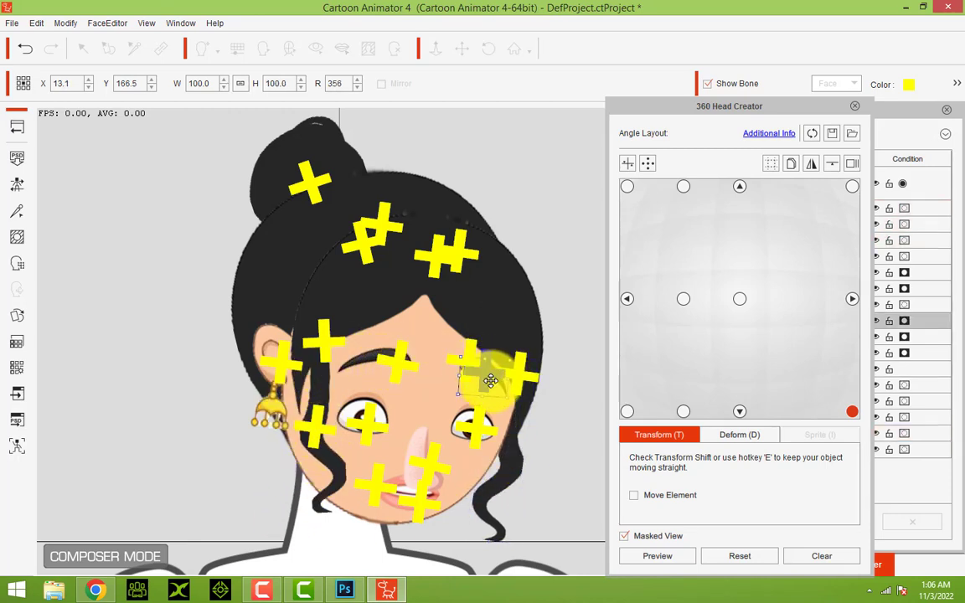
pyautogui.moveTo(490, 379); pyautogui.dragTo(488, 390)
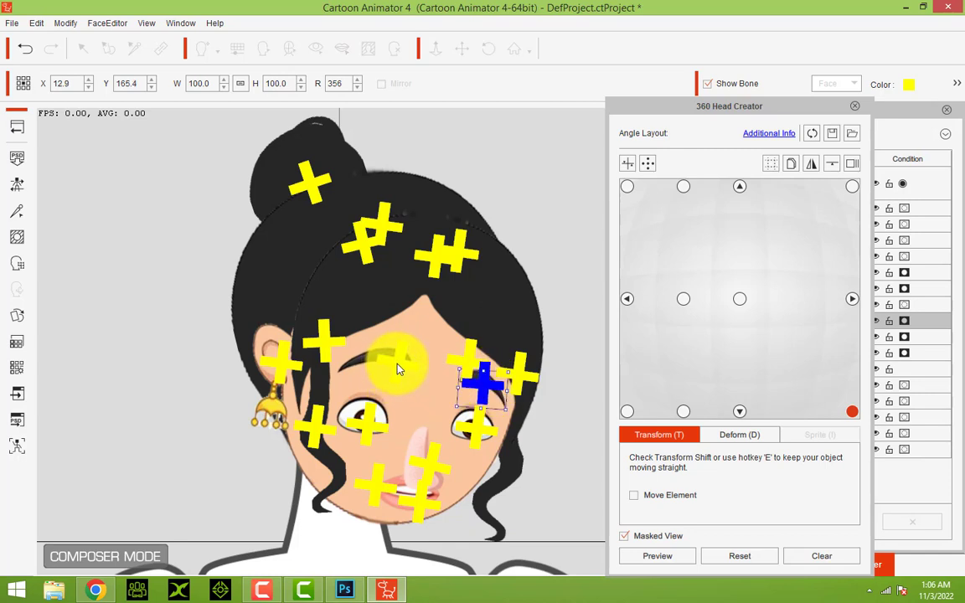
pyautogui.click(395, 370)
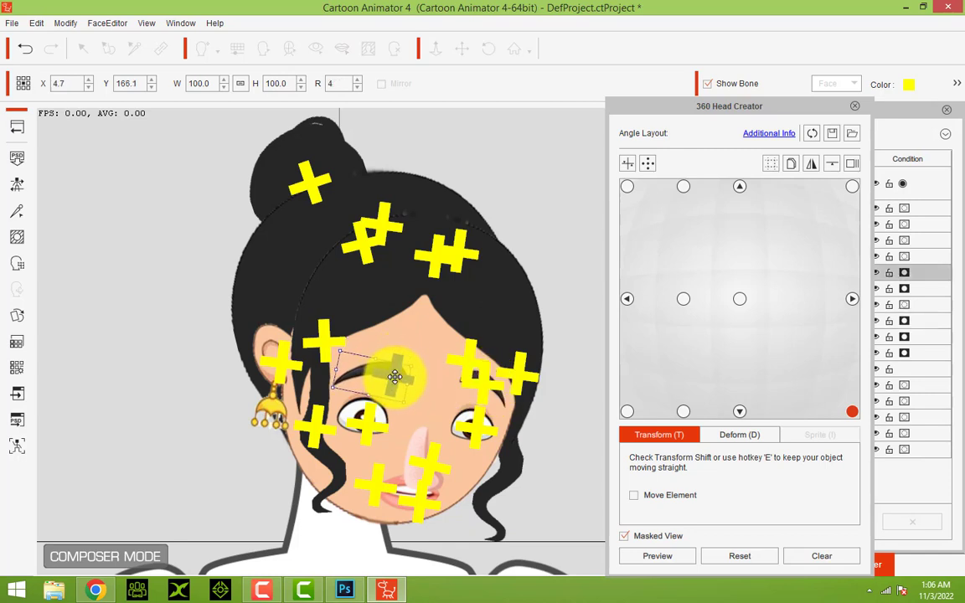
pyautogui.click(420, 468)
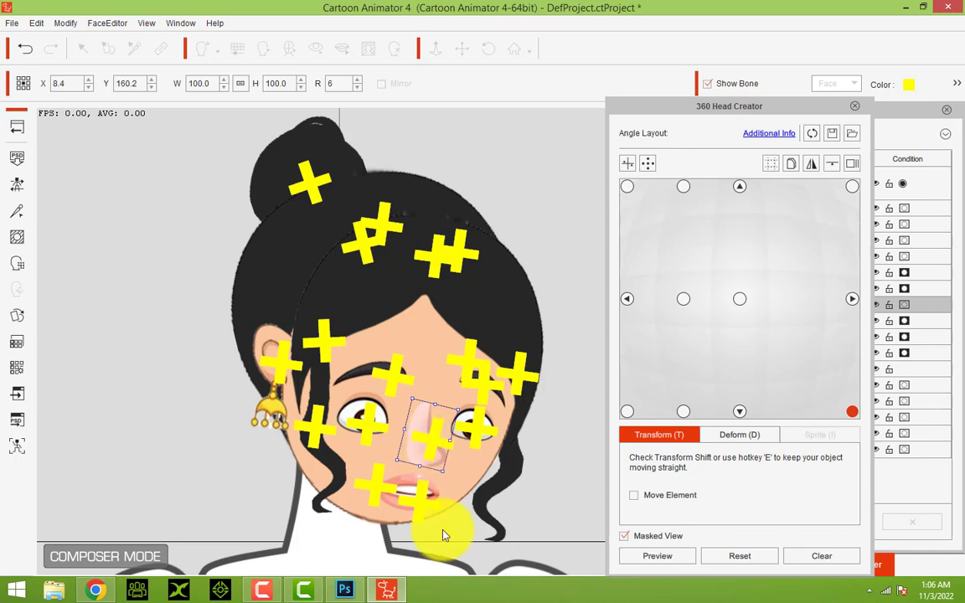
# Step: At the straight-up head angle, raise BackHair_Base to X 0.0, Y 182.2 so it clears the chin
pyautogui.click(737, 188)
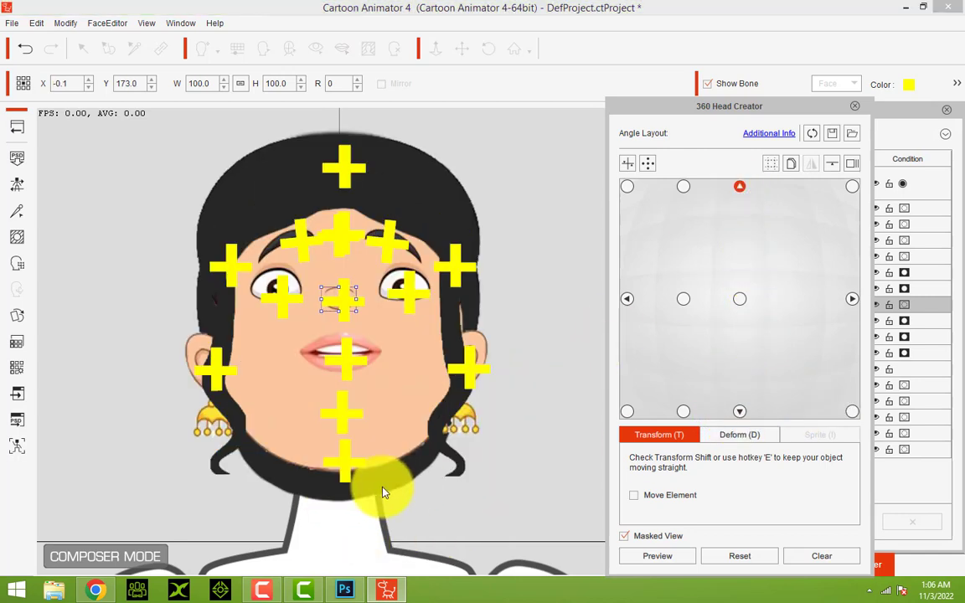
pyautogui.click(377, 492)
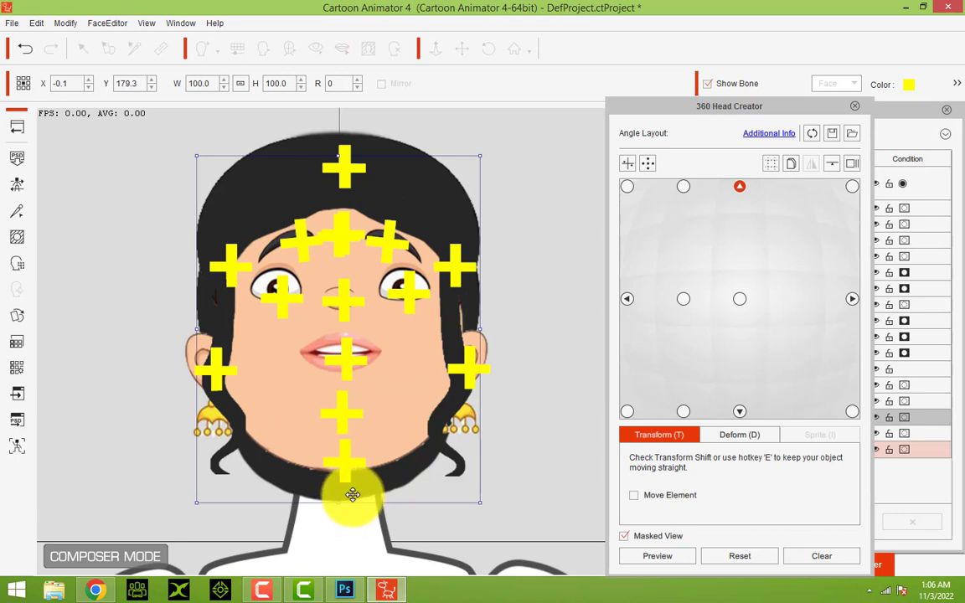
pyautogui.moveTo(351, 494); pyautogui.dragTo(358, 460)
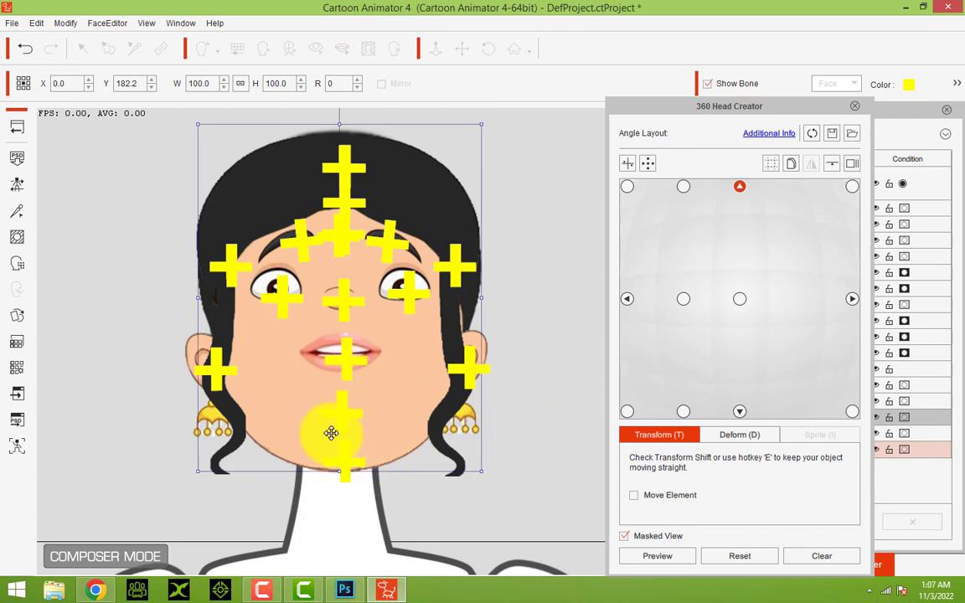
# Step: At the straight-up angle, lower the mouth and the nose slightly on the face
pyautogui.click(346, 358)
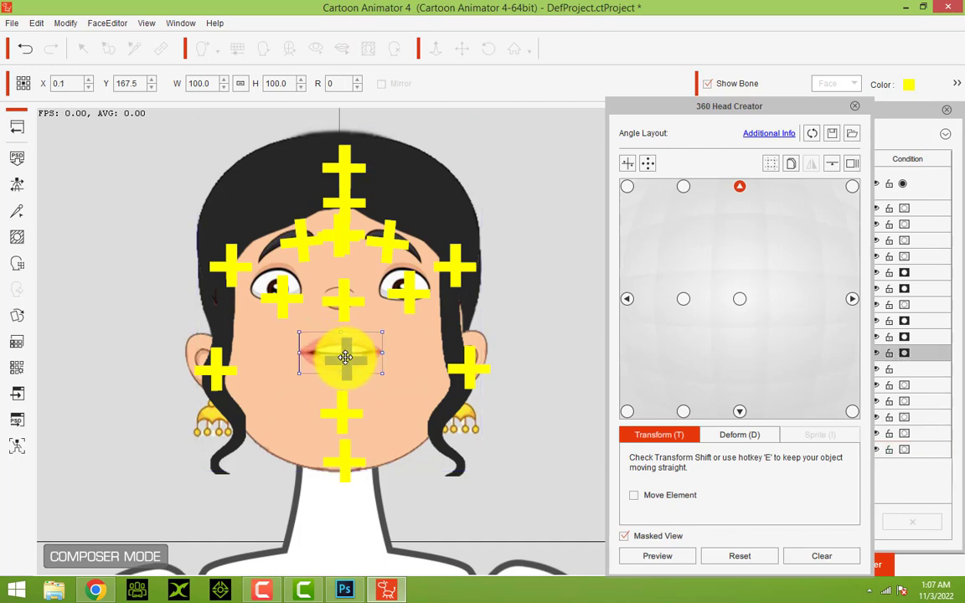
pyautogui.moveTo(345, 358); pyautogui.dragTo(346, 375)
pyautogui.moveTo(344, 294); pyautogui.dragTo(350, 317)
pyautogui.click(429, 350)
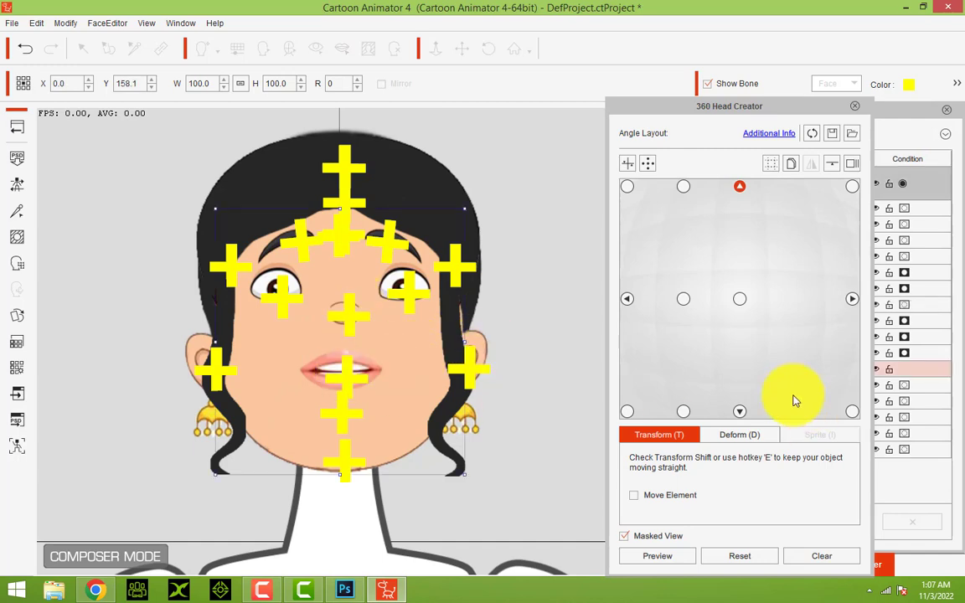
# Step: Inspect the head at the half and full up-left angles and preview the head turning
pyautogui.click(683, 189)
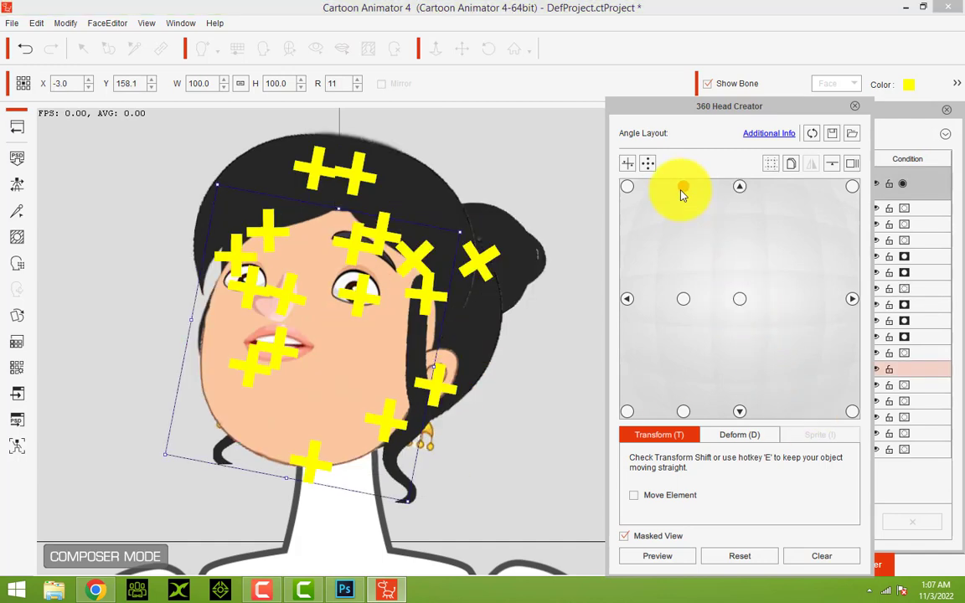
pyautogui.click(630, 192)
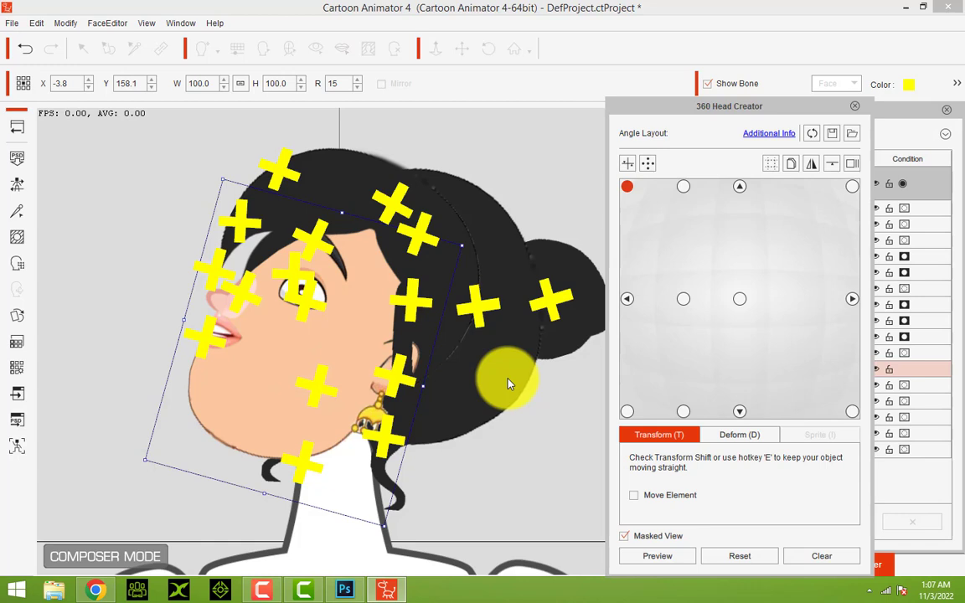
pyautogui.click(672, 559)
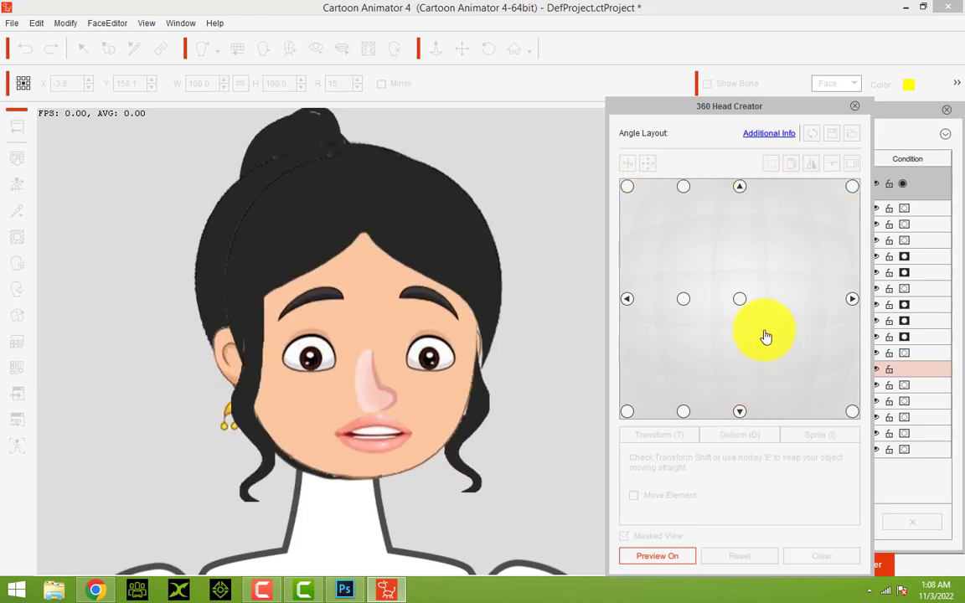
pyautogui.click(682, 558)
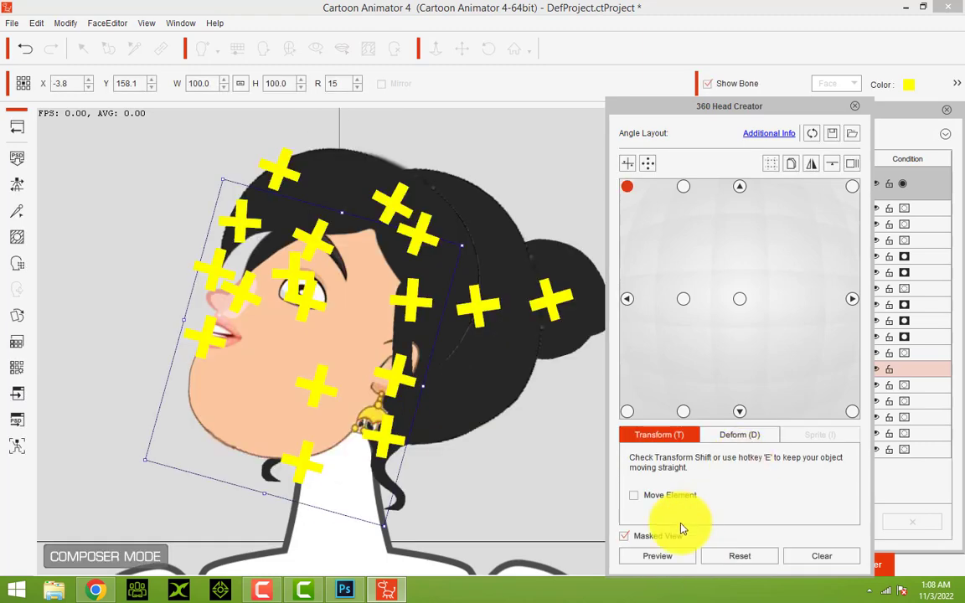
# Step: At the up-right head angle, raise BackHair_Base to Y 178.7 so it no longer shows below the chin
pyautogui.click(852, 186)
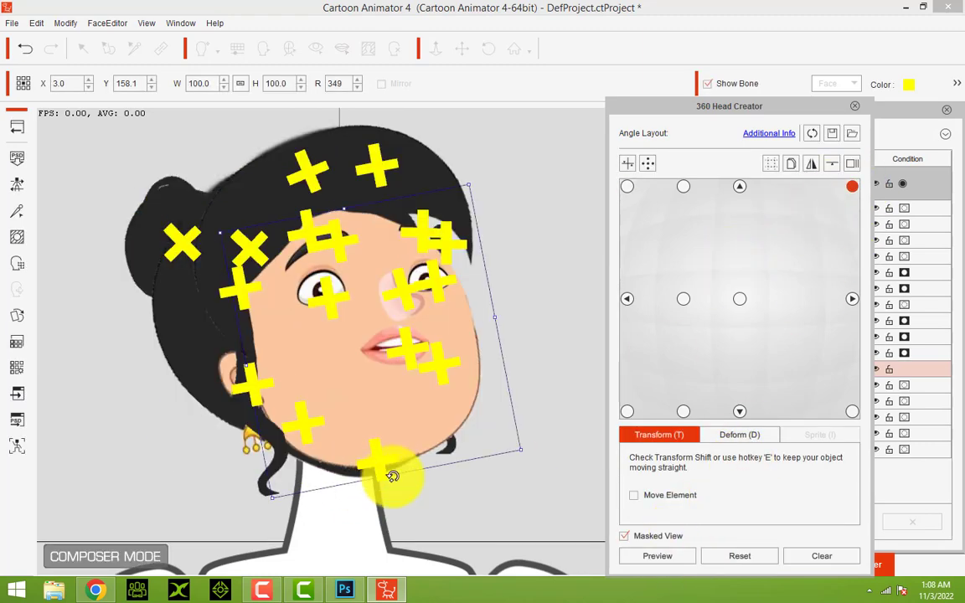
pyautogui.click(346, 463)
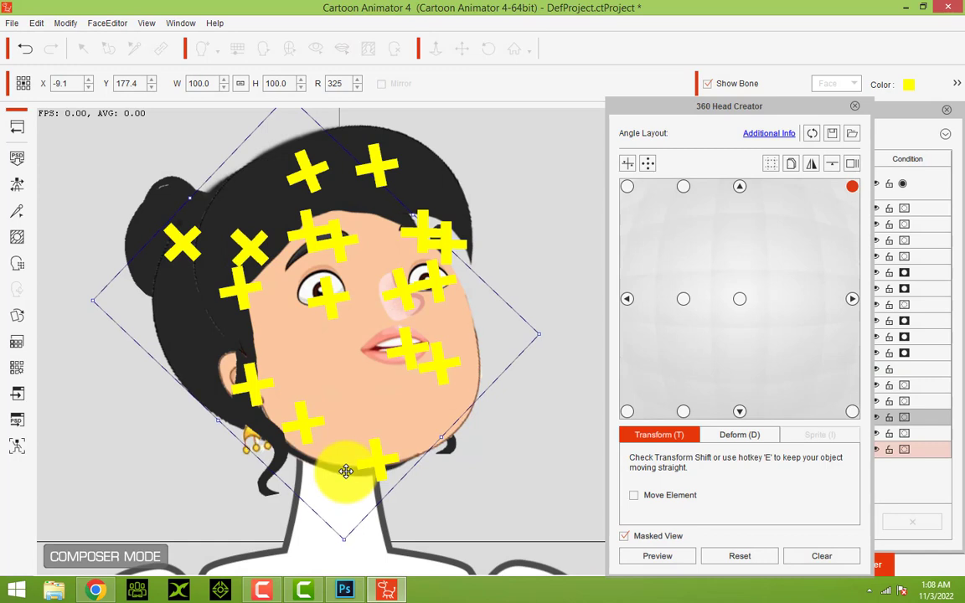
pyautogui.moveTo(345, 462); pyautogui.dragTo(345, 457)
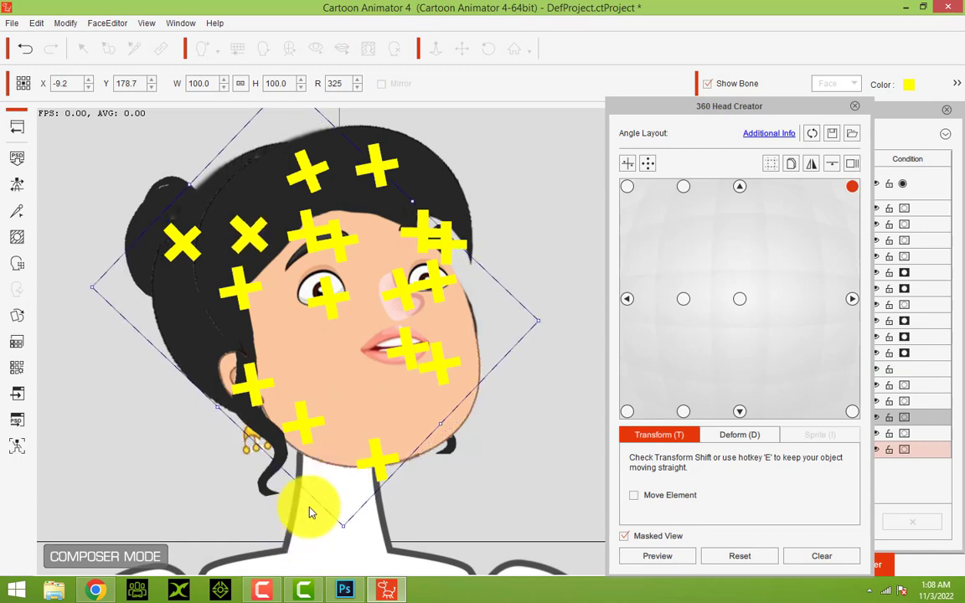
# Step: Inspect the head at the straight-up, up-left, right and front angles, and preview it from the front for hair showing below the chin
pyautogui.click(739, 191)
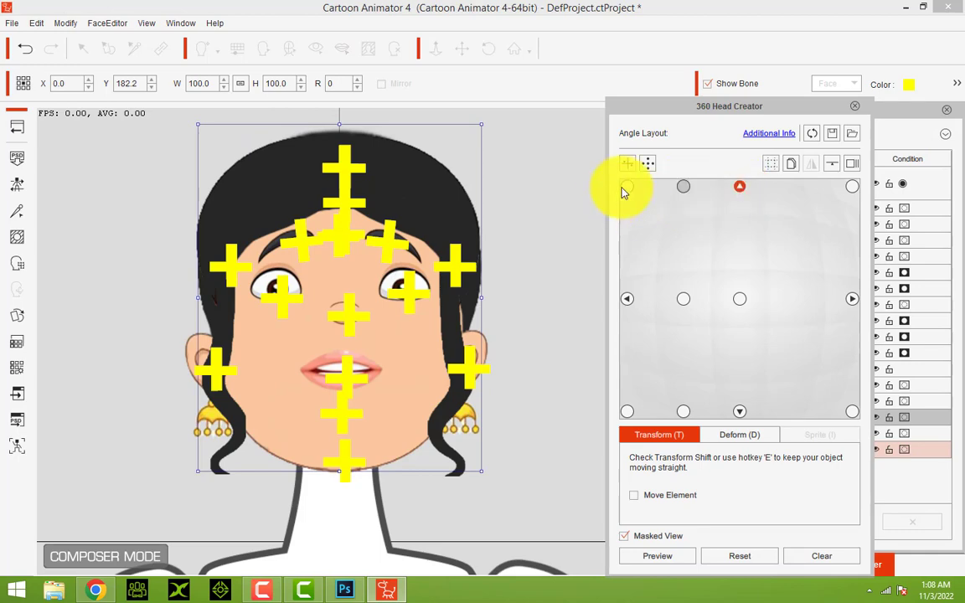
pyautogui.click(627, 187)
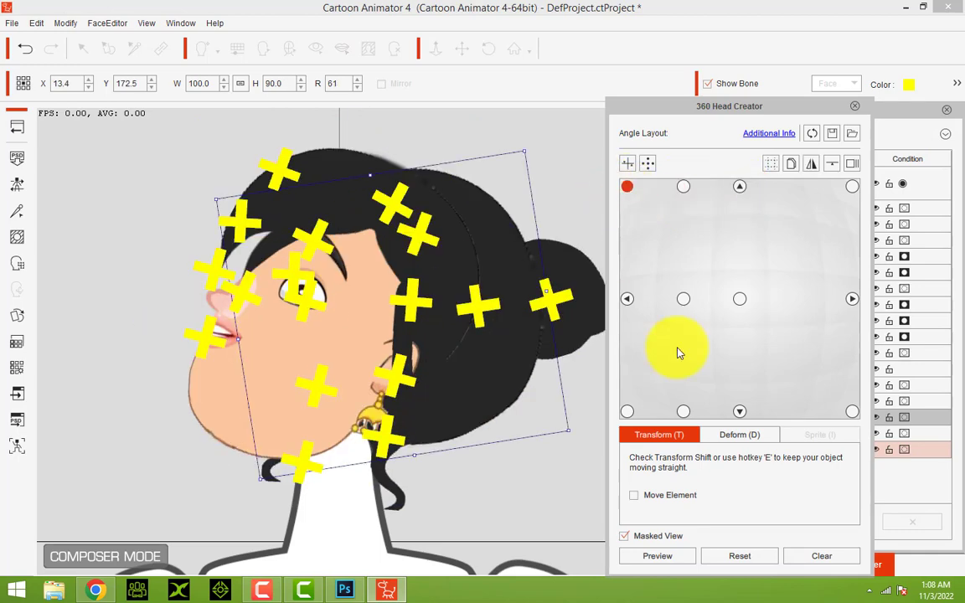
pyautogui.click(850, 301)
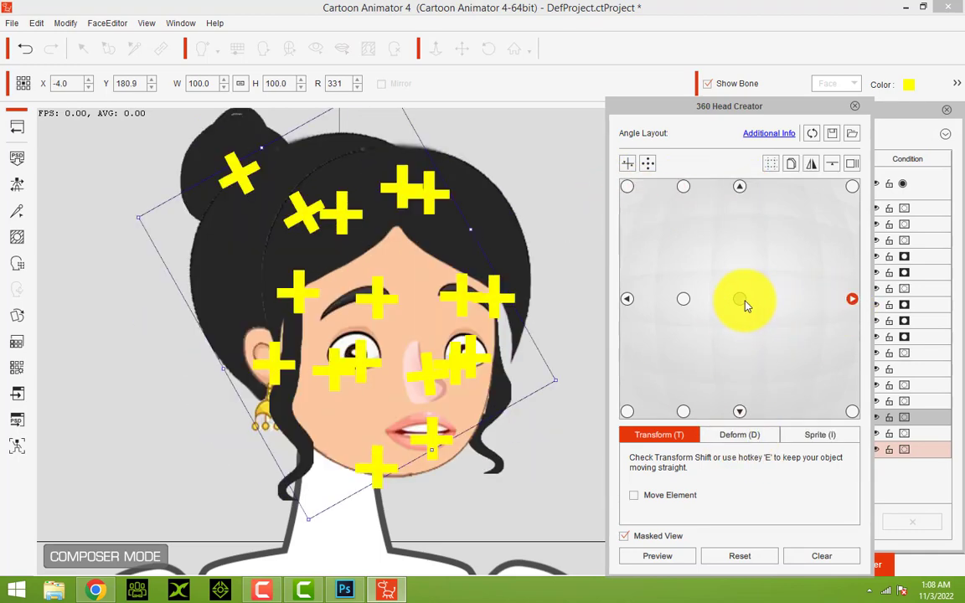
pyautogui.click(742, 301)
pyautogui.click(662, 563)
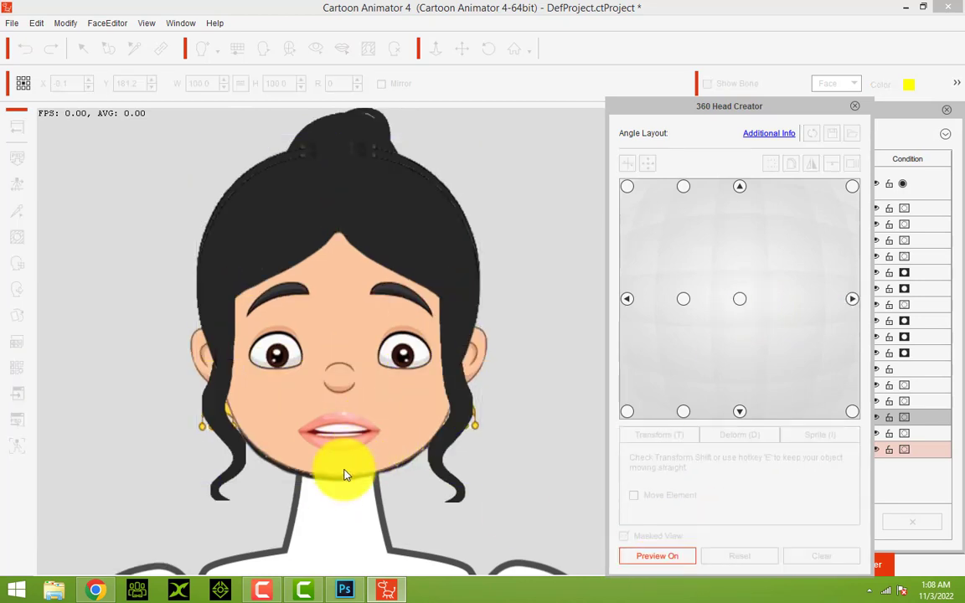
pyautogui.click(667, 557)
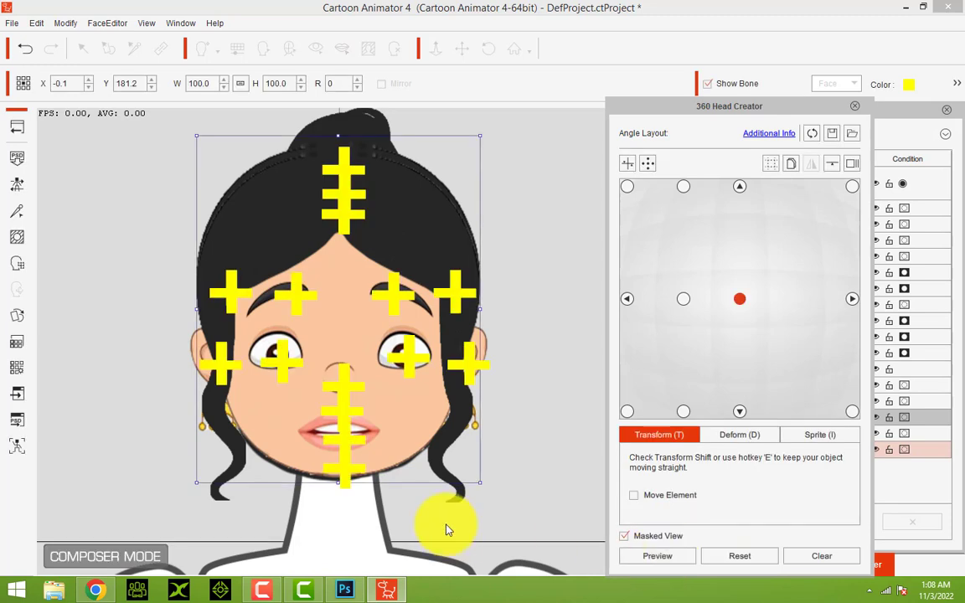
# Step: At the front angle, raise BackHair_Base to Y 181.9 and the bun to Y 188.6, and preview the head
pyautogui.moveTo(410, 465); pyautogui.dragTo(410, 462)
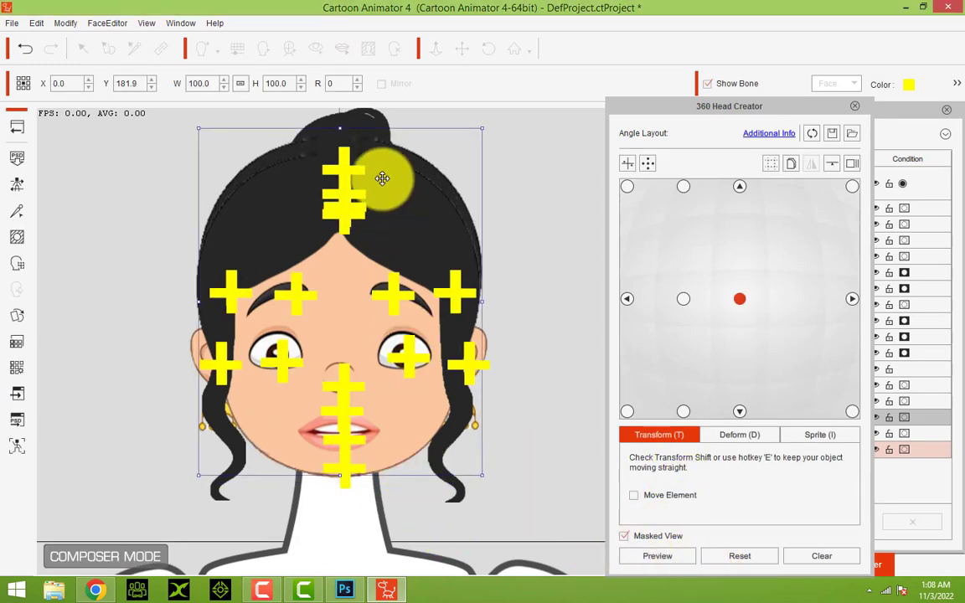
pyautogui.click(372, 131)
pyautogui.moveTo(376, 131); pyautogui.dragTo(381, 96)
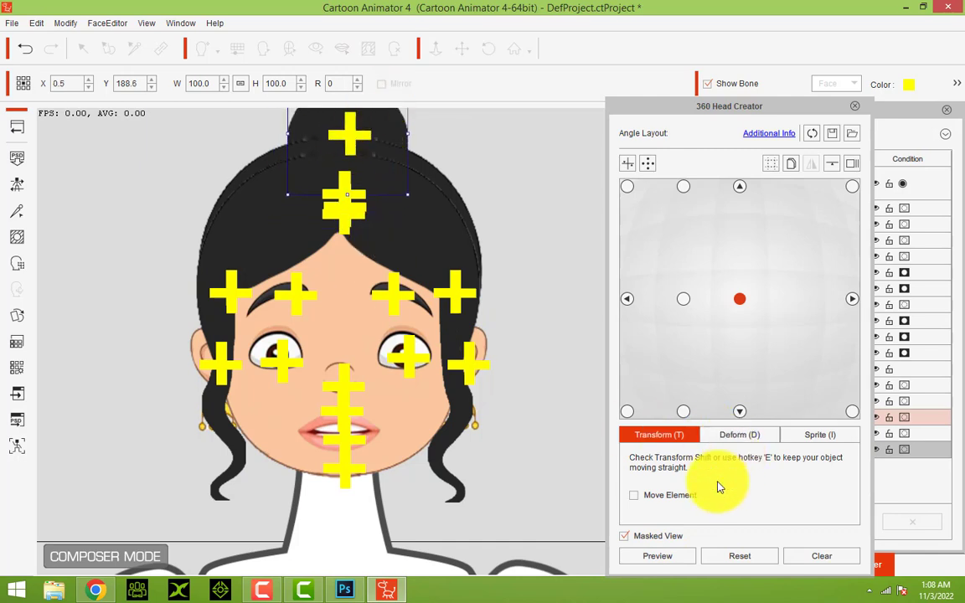
pyautogui.click(668, 555)
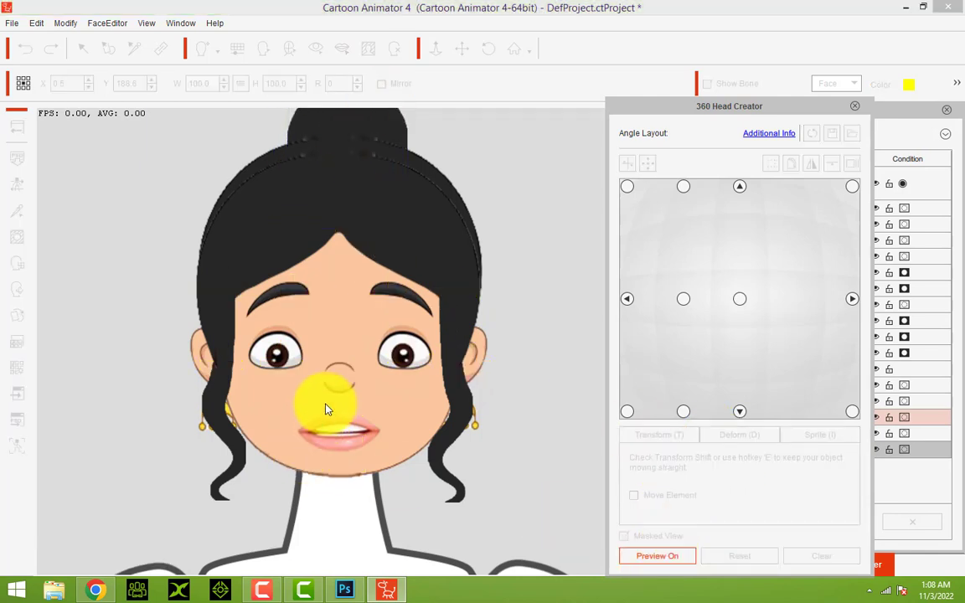